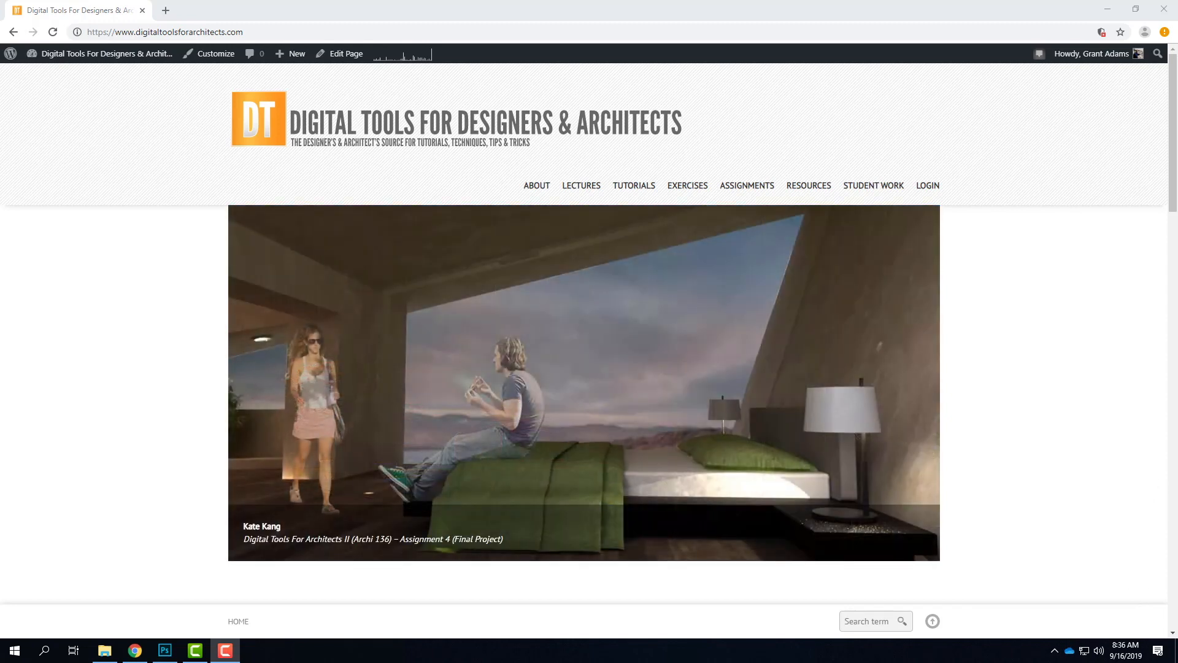
# Switch to Photoshop and start the Photomerge automation
pyautogui.moveTo(686, 192)
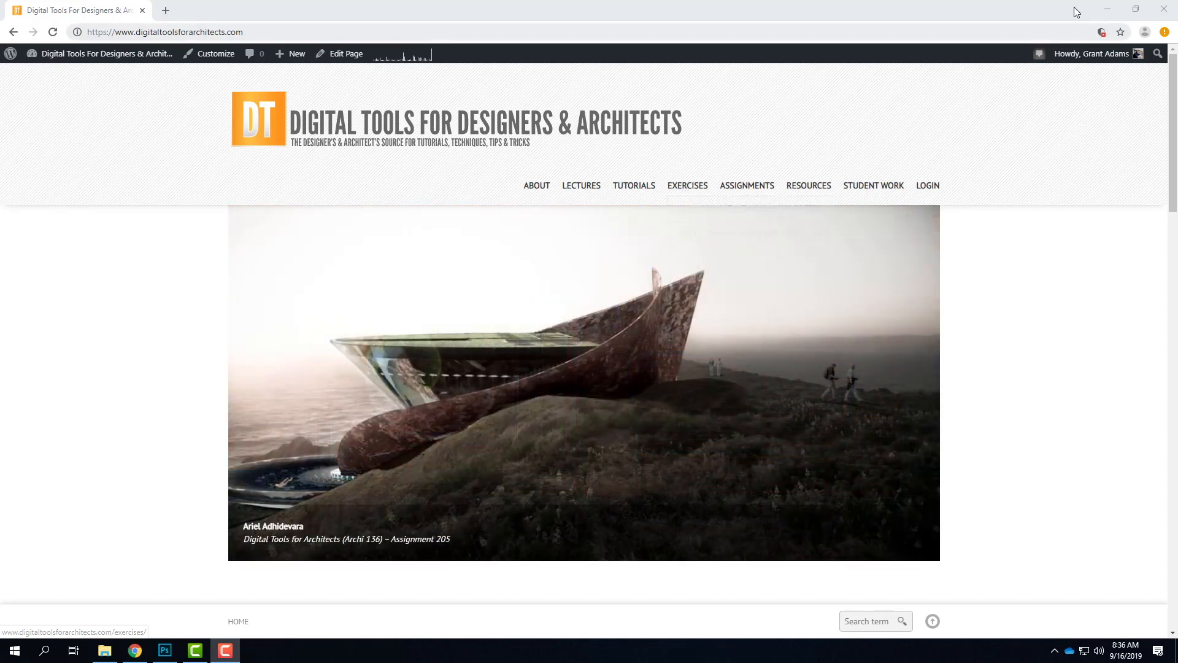
pyautogui.click(1104, 16)
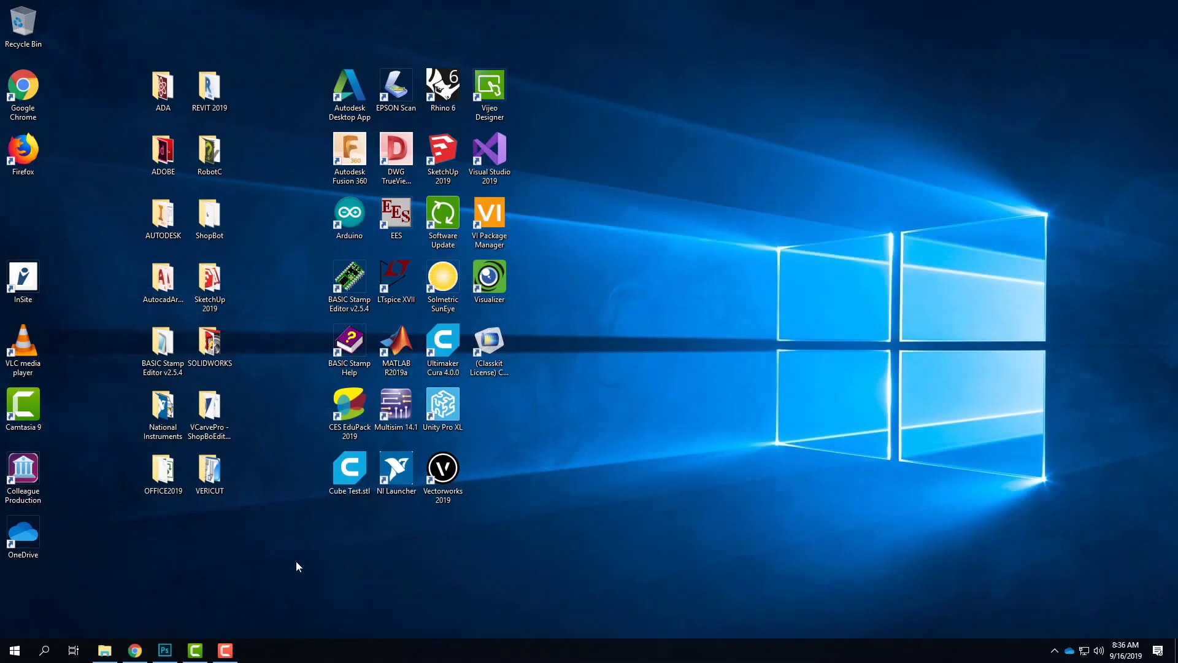
pyautogui.click(165, 650)
pyautogui.click(395, 319)
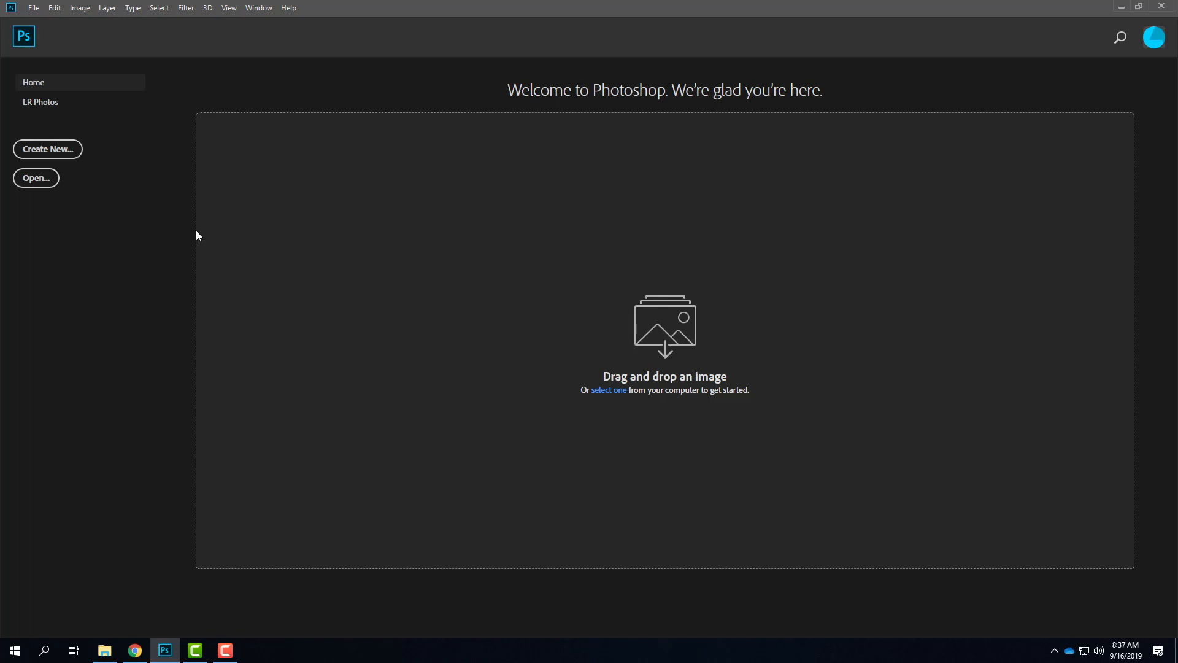
pyautogui.click(33, 9)
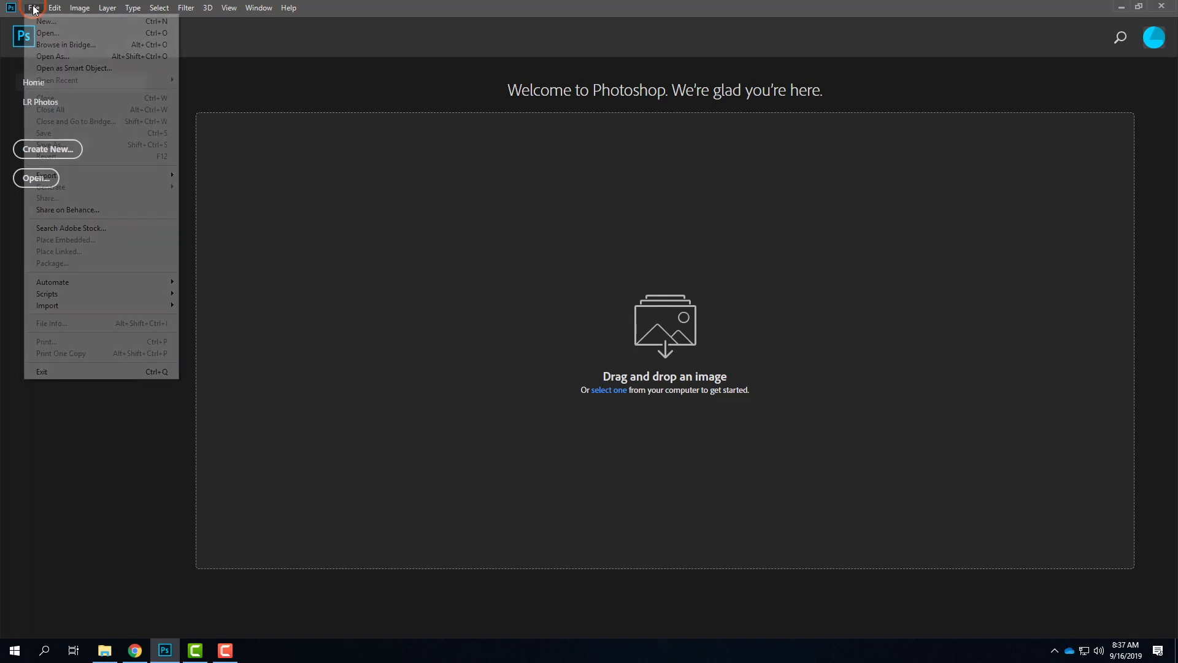
pyautogui.moveTo(100, 285)
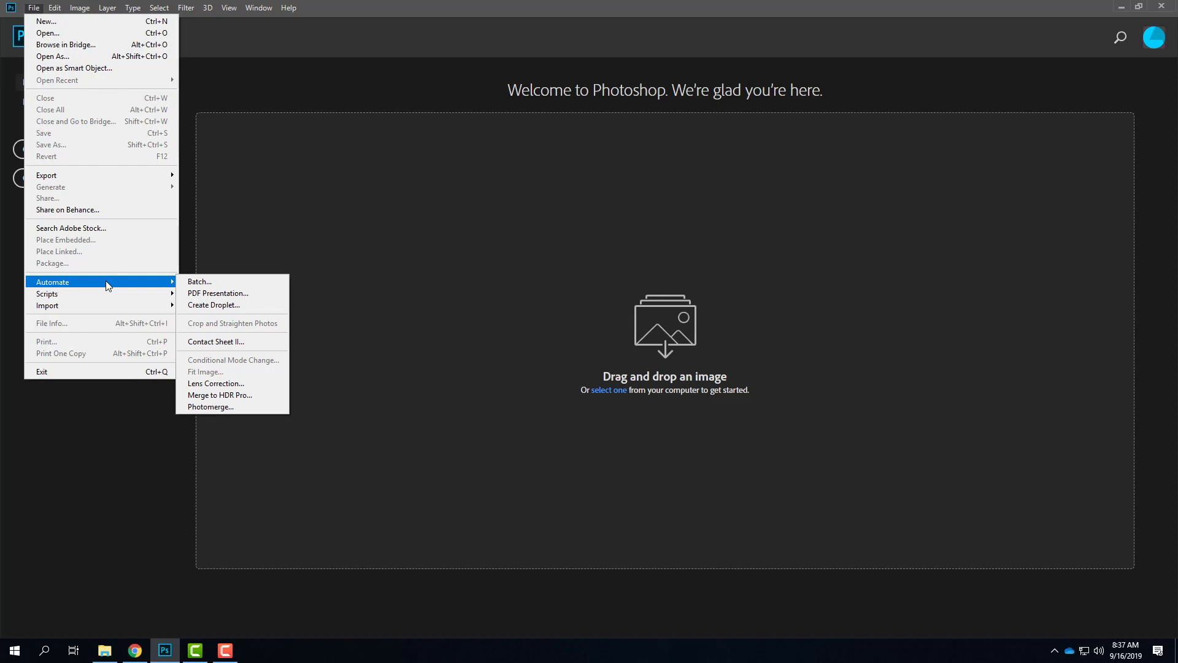
pyautogui.click(265, 408)
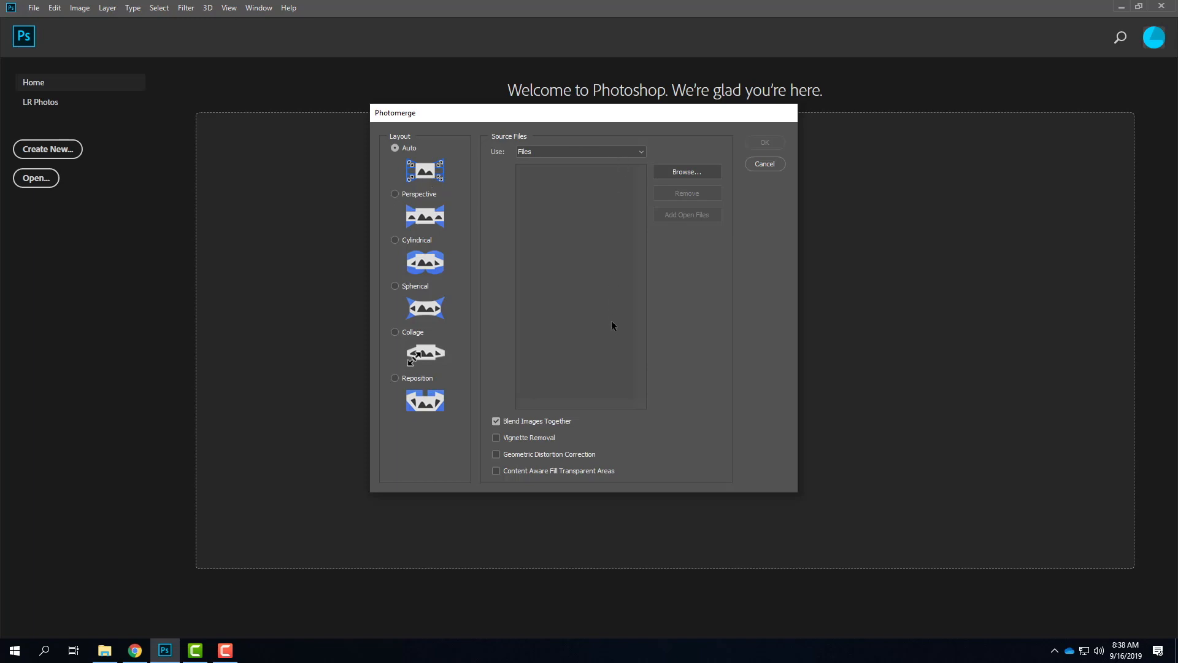
# Switch to Chrome, open the Fall 2019 Exercise 106 page of Digital Tools For Designers (Archi 135) and examine its sample image downloads
pyautogui.click(141, 648)
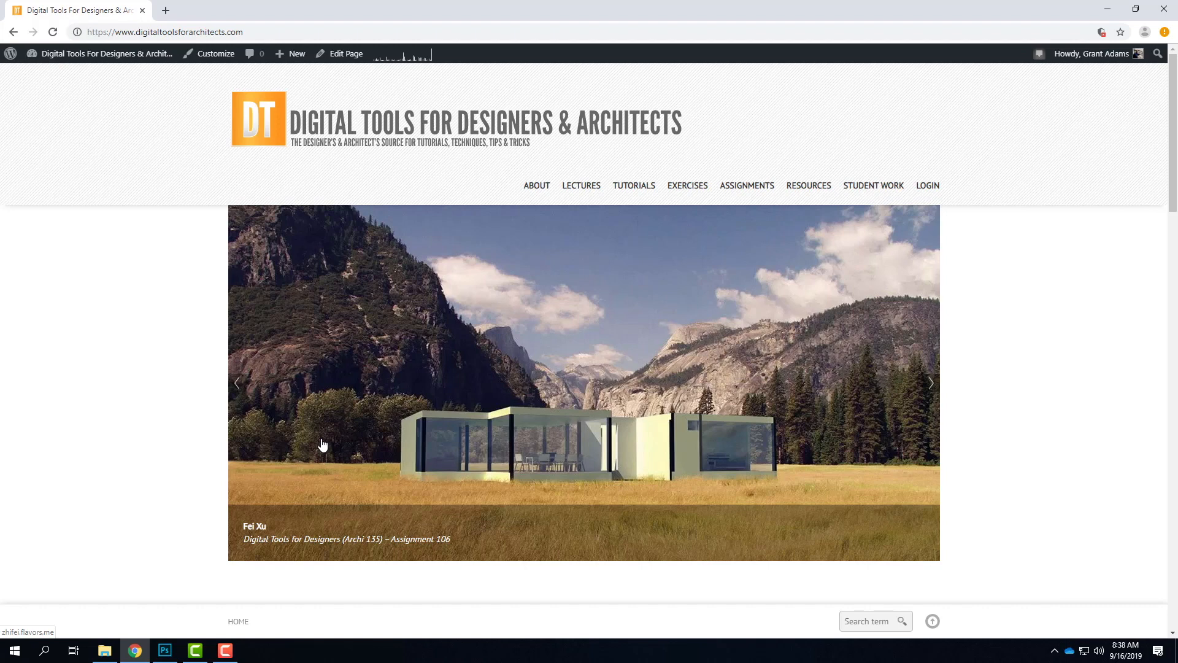
pyautogui.moveTo(686, 194)
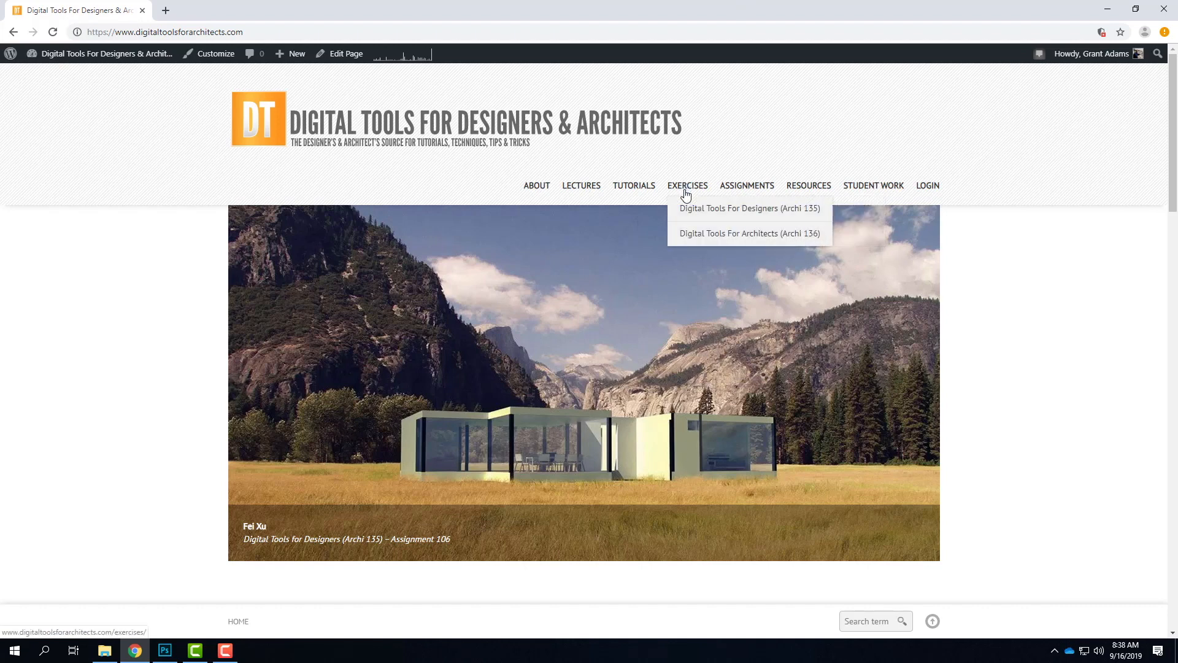
pyautogui.click(614, 210)
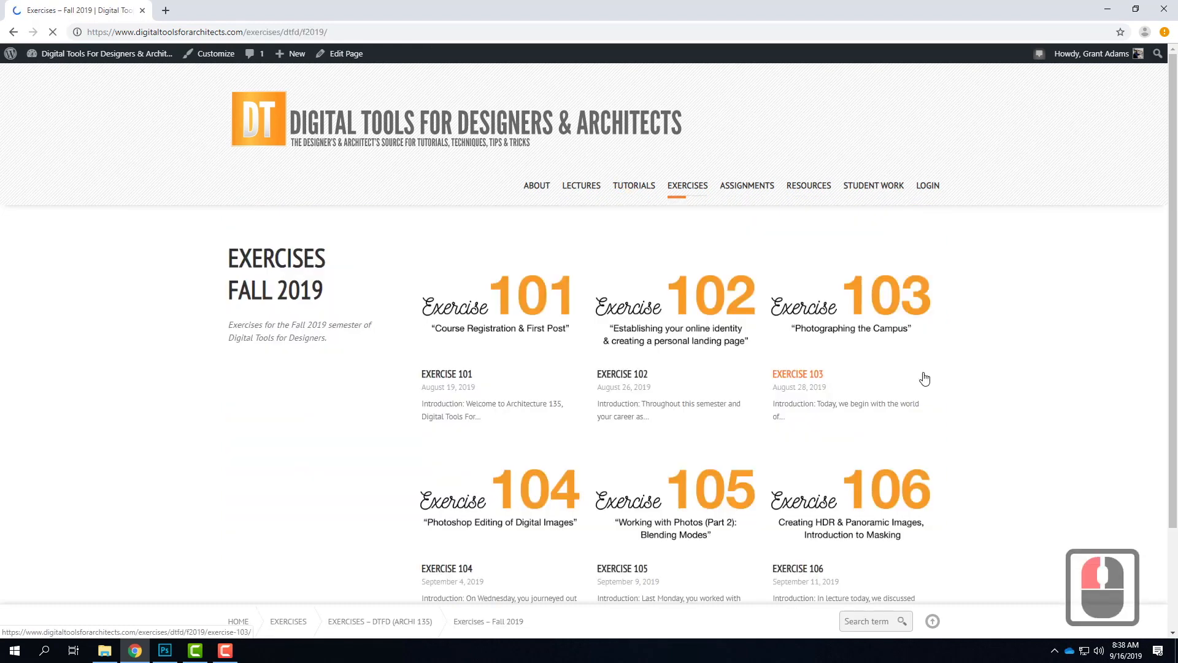
pyautogui.click(884, 496)
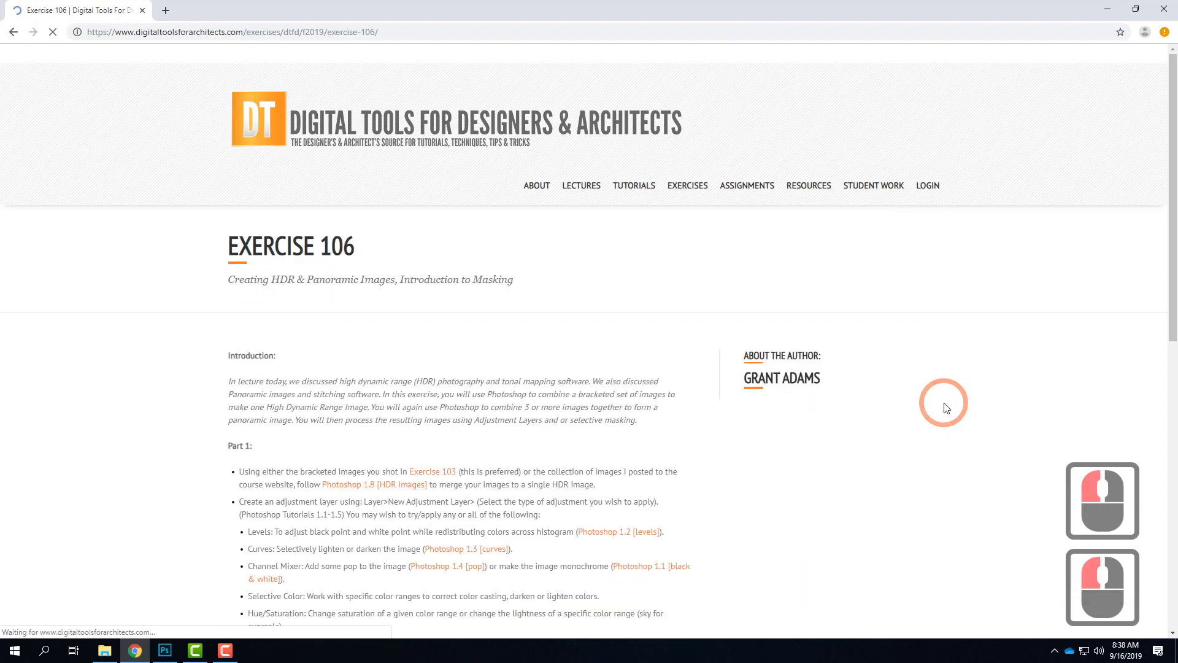
pyautogui.scroll(-3, 947, 408)
pyautogui.scroll(-9, 946, 408)
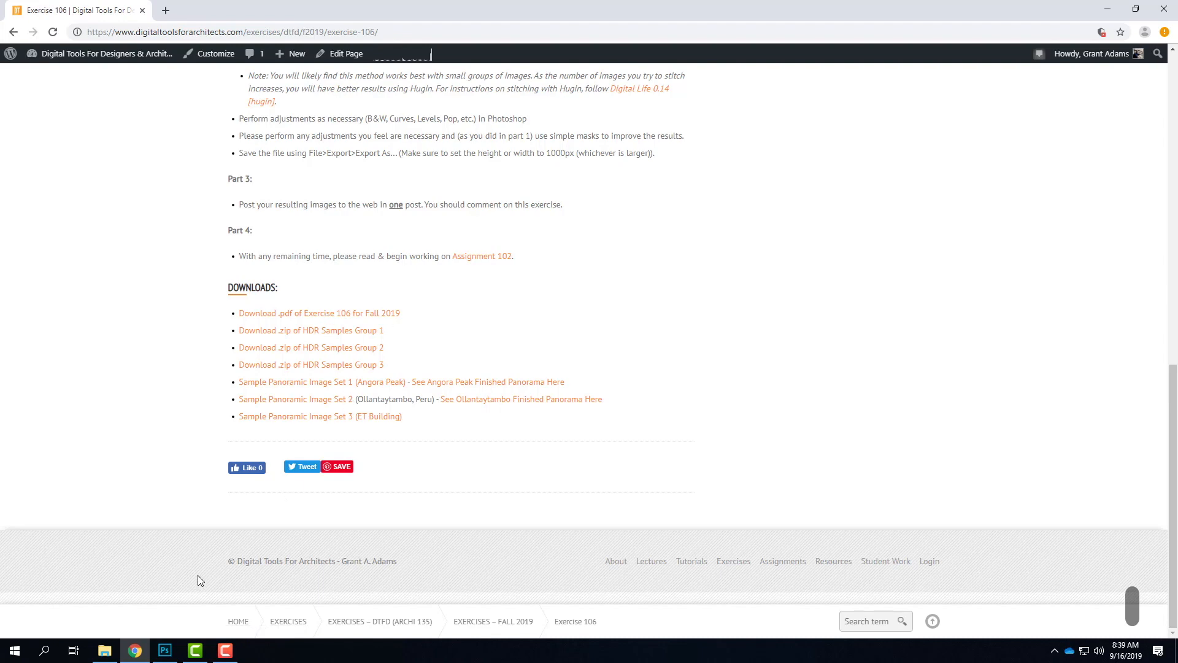
# Return to Photoshop and browse for Photomerge source files in the OneDrive folder Live Demonstrations > Live - A135 Exercises > Ex106 > Panoramas > AngoraPeak
pyautogui.click(164, 650)
pyautogui.click(460, 235)
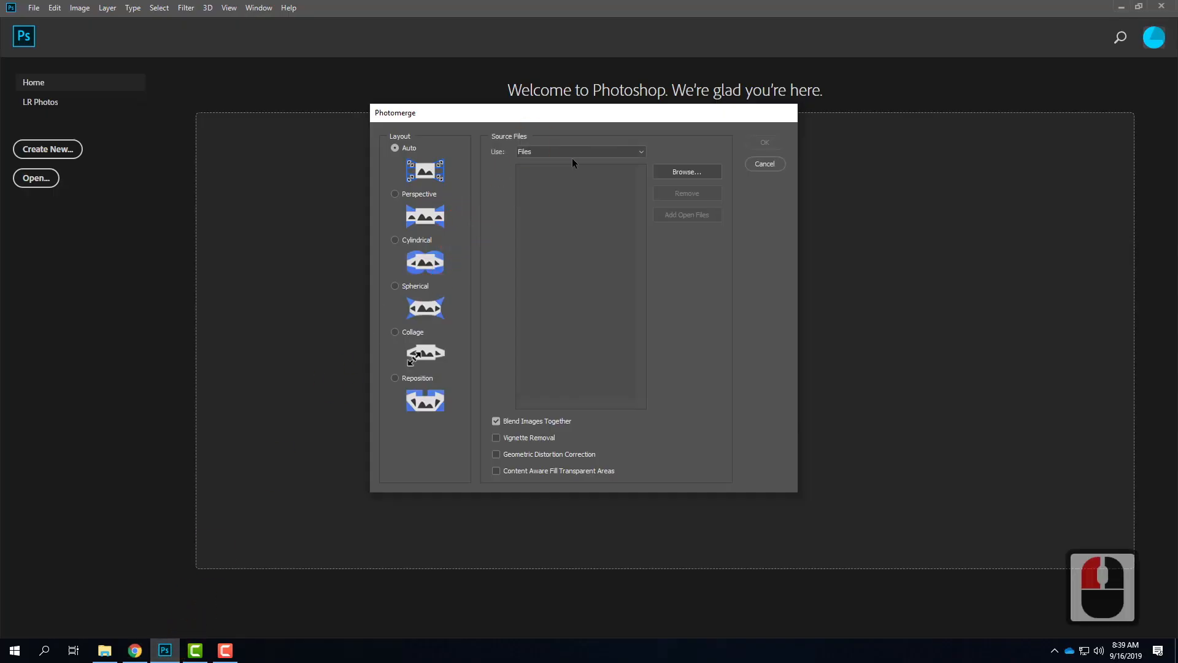
pyautogui.click(697, 176)
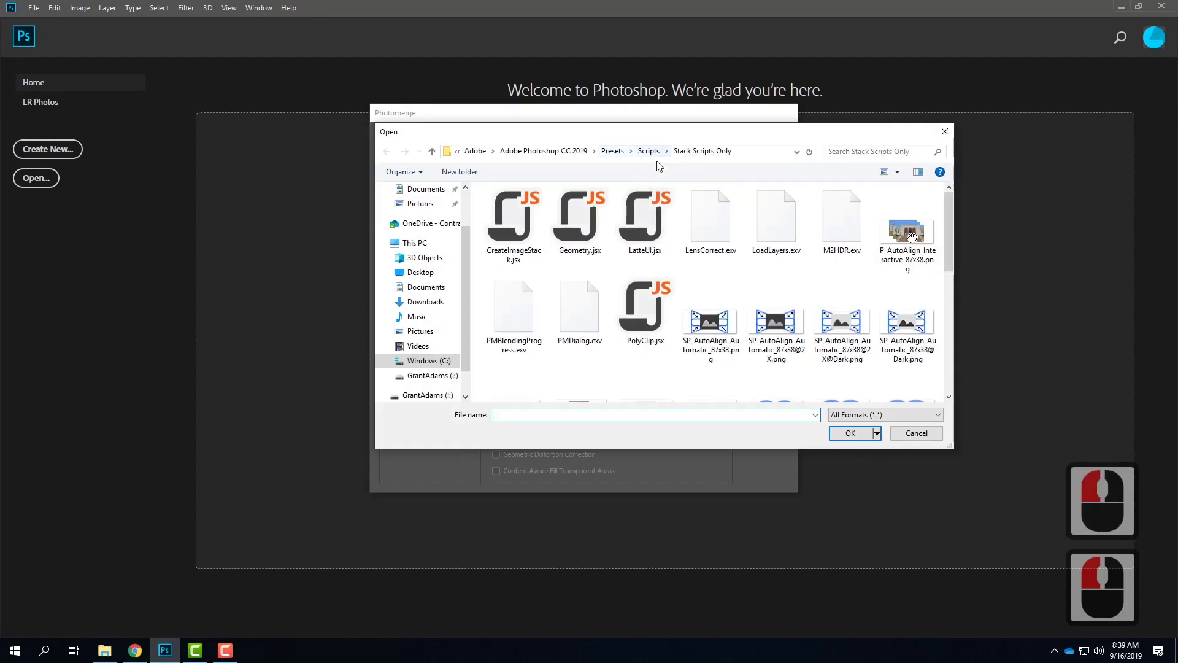
pyautogui.scroll(5, 423, 290)
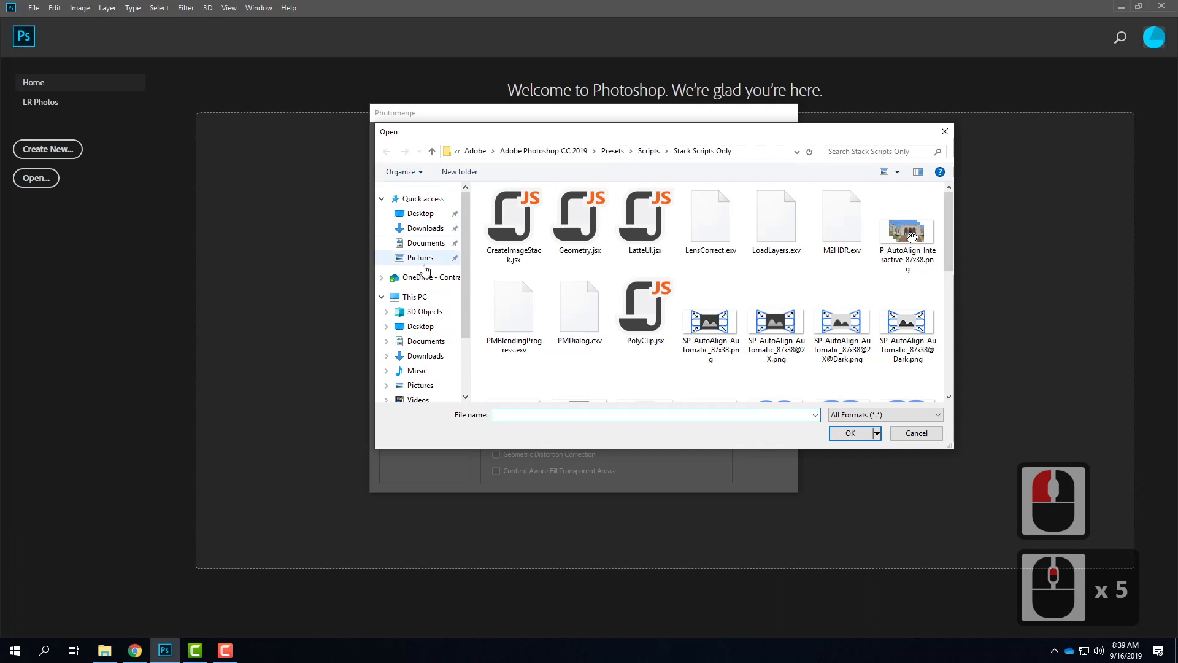
pyautogui.click(425, 277)
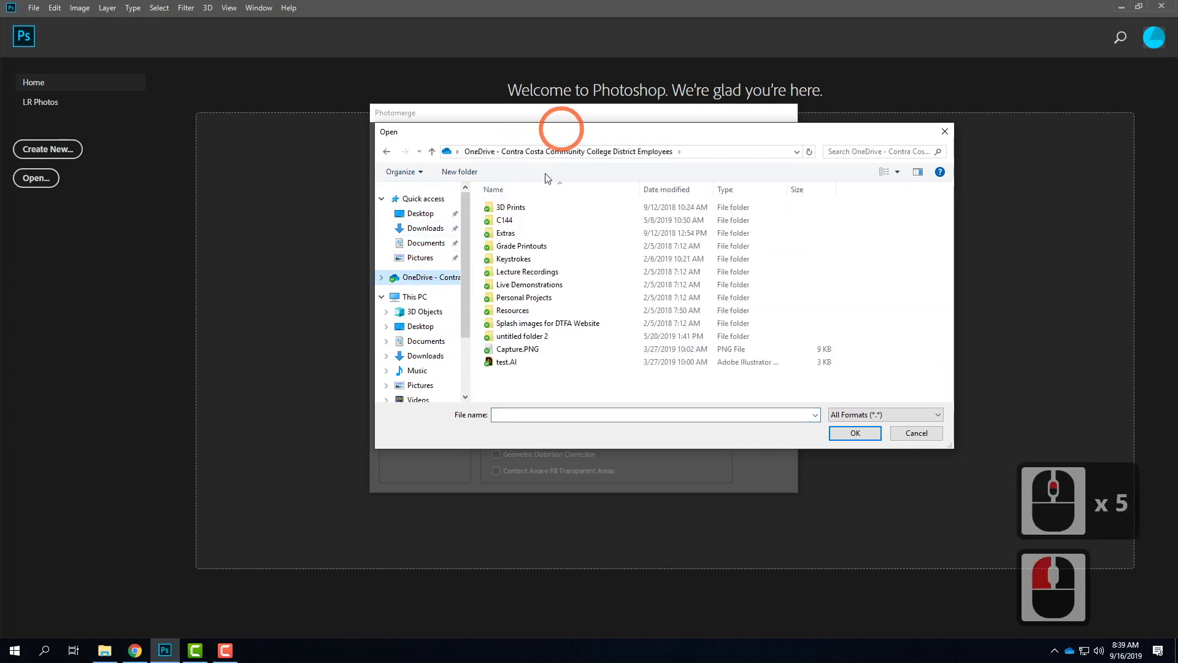
pyautogui.doubleClick(514, 286)
pyautogui.doubleClick(518, 207)
pyautogui.doubleClick(506, 258)
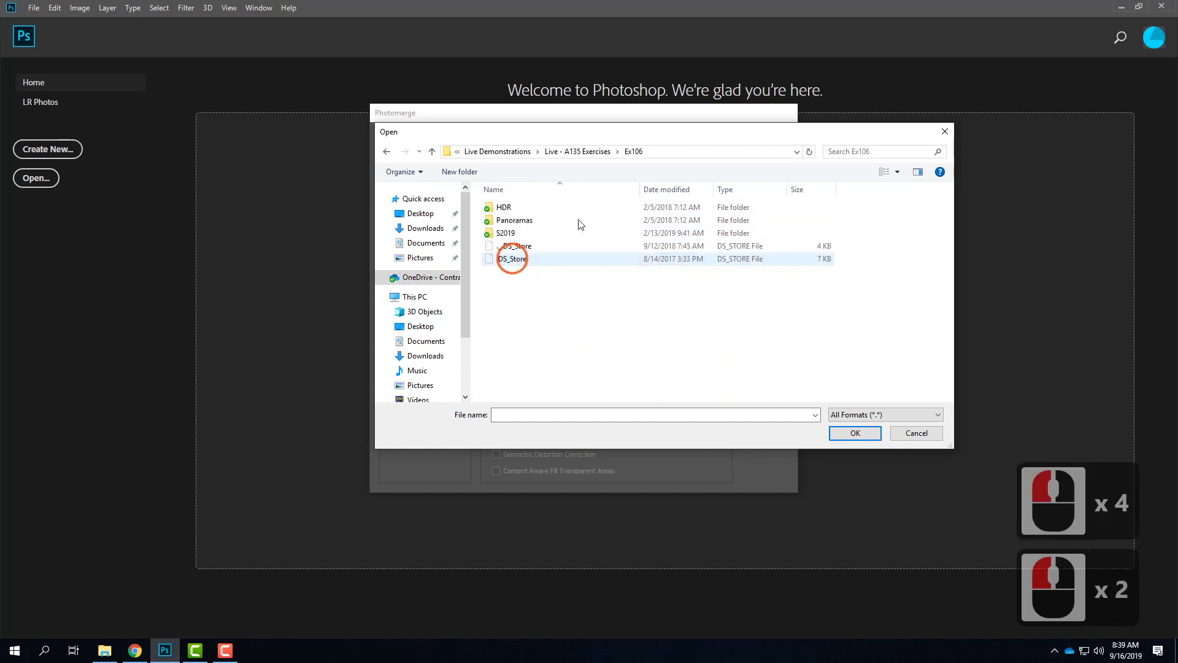
pyautogui.click(517, 221)
pyautogui.doubleClick(517, 223)
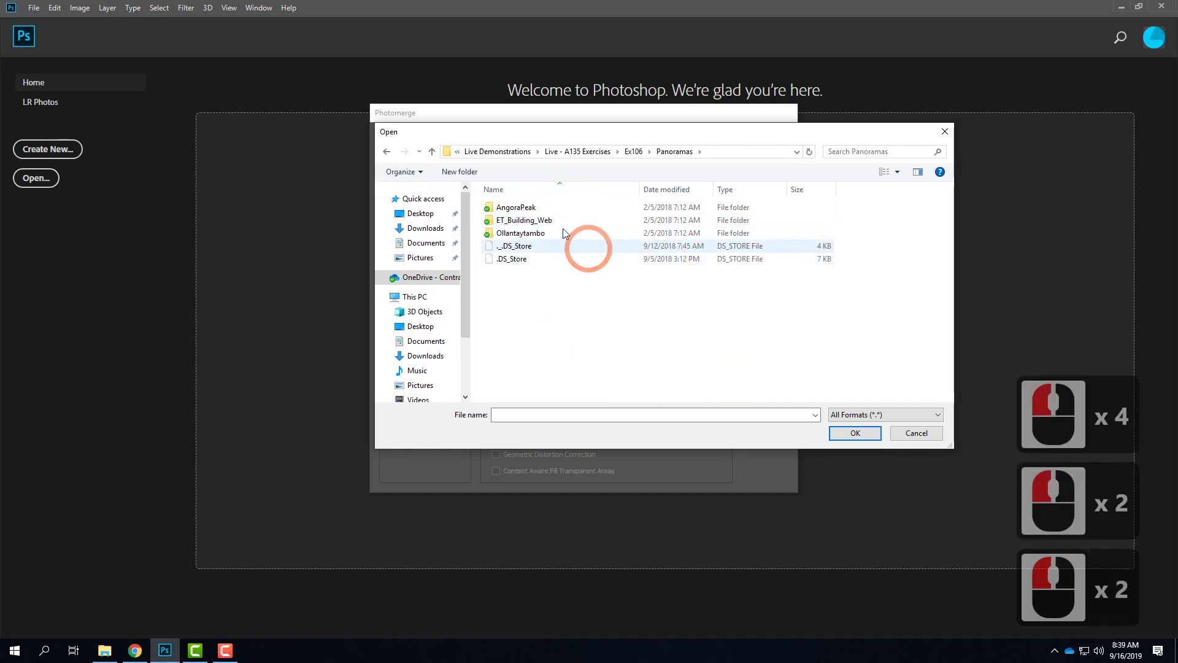
pyautogui.doubleClick(522, 208)
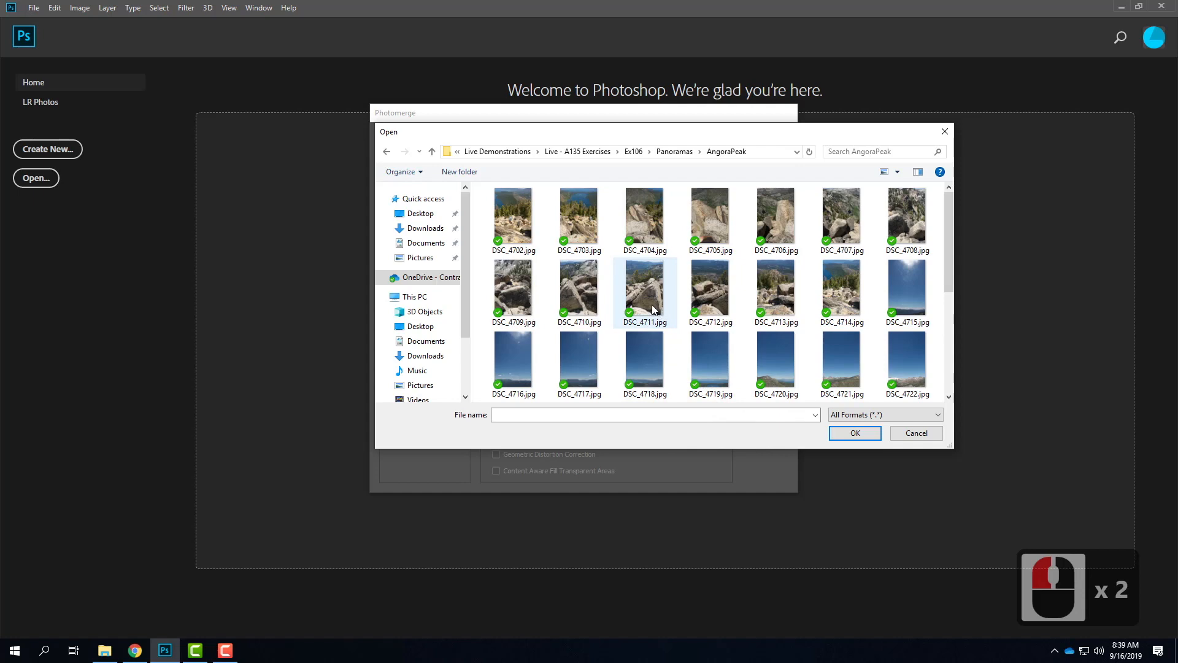
pyautogui.scroll(-3, 657, 310)
pyautogui.scroll(-1, 656, 309)
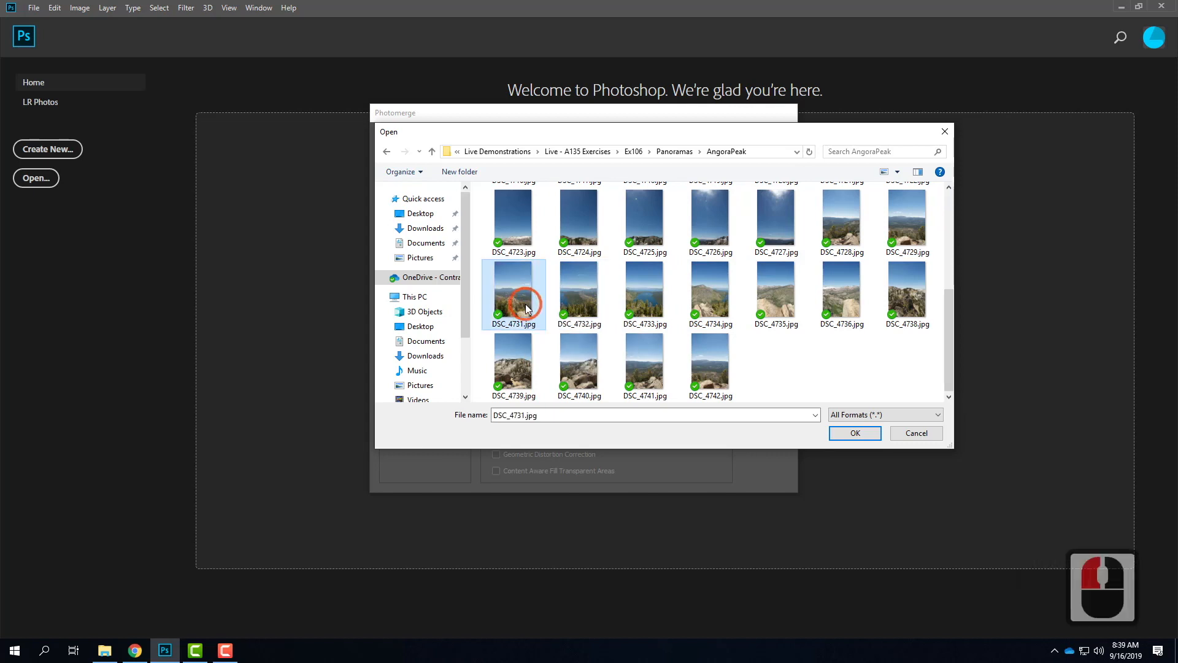
pyautogui.keyDown('shift'); pyautogui.click(580, 295); pyautogui.keyUp('shift')
pyautogui.keyDown('shift'); pyautogui.click(644, 294); pyautogui.keyUp('shift')
pyautogui.keyDown('shift'); pyautogui.click(702, 299); pyautogui.keyUp('shift')
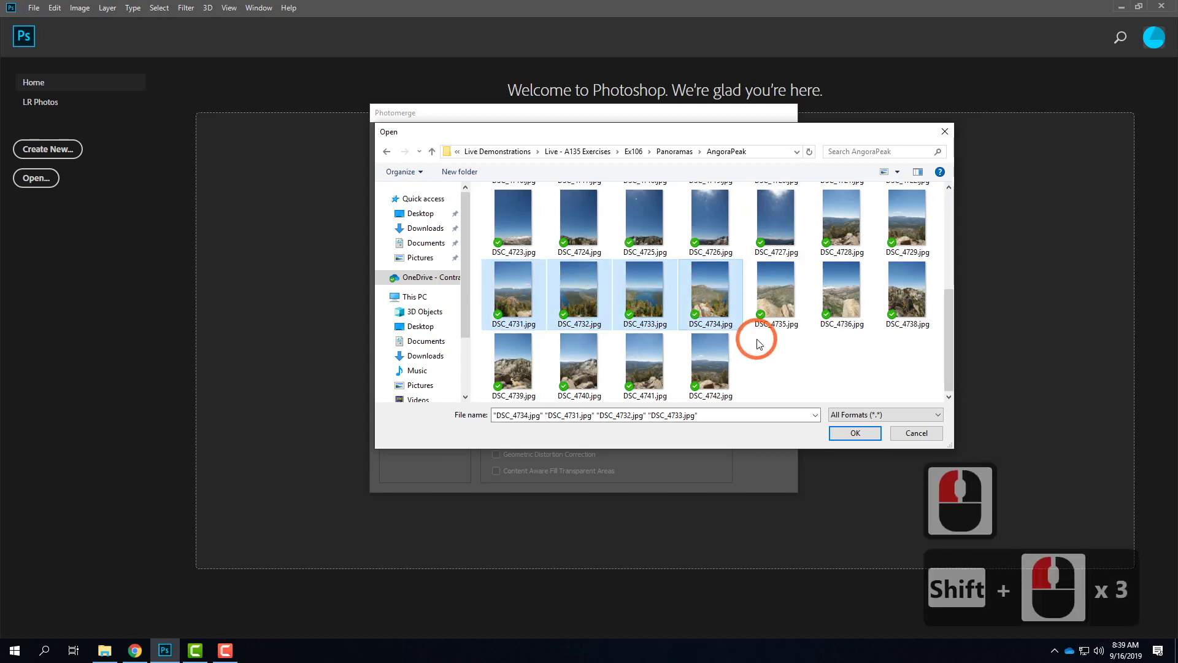
pyautogui.scroll(4, 746, 341)
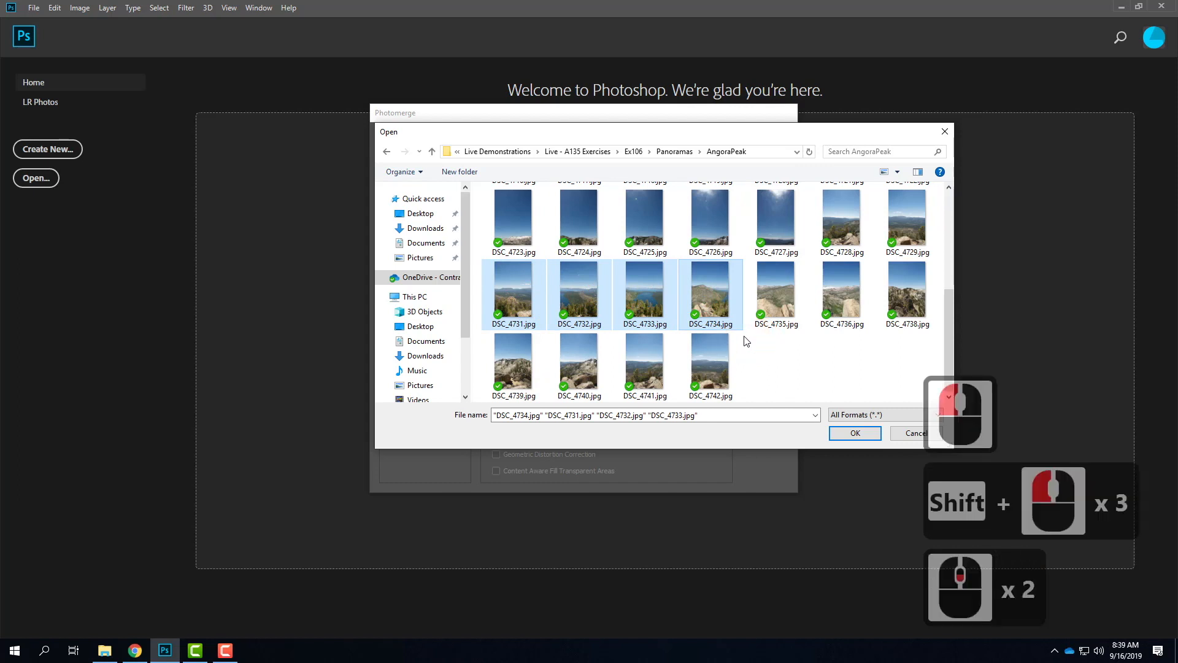
pyautogui.scroll(1, 746, 341)
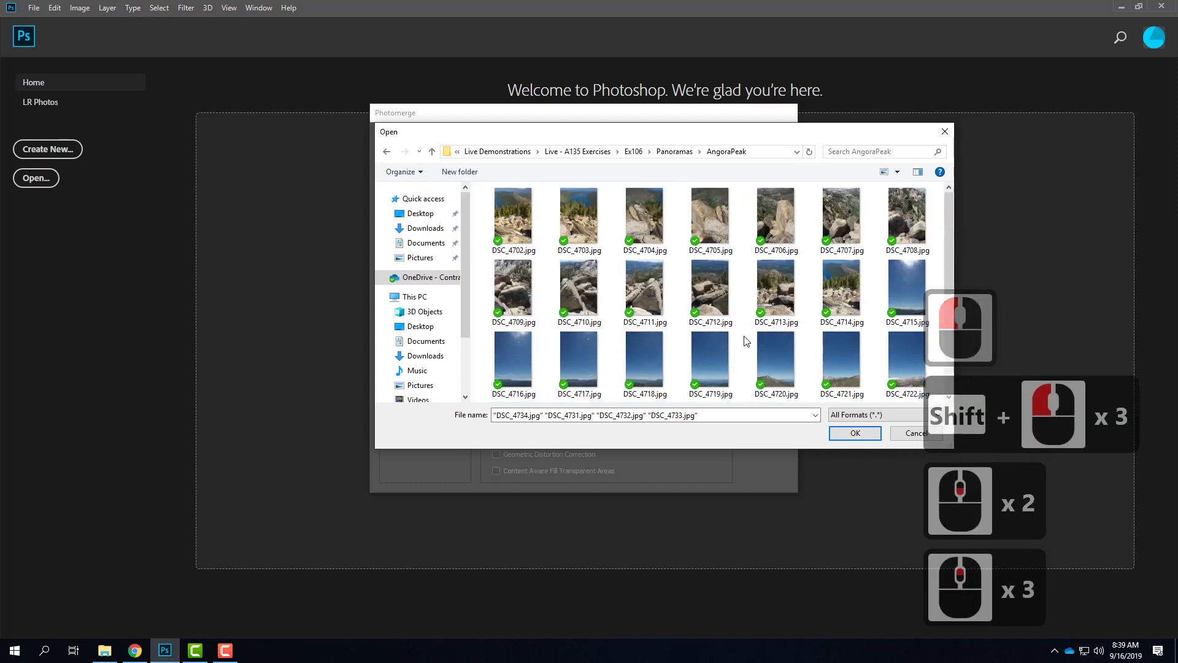
pyautogui.keyDown('shift'); pyautogui.click(516, 233); pyautogui.keyUp('shift')
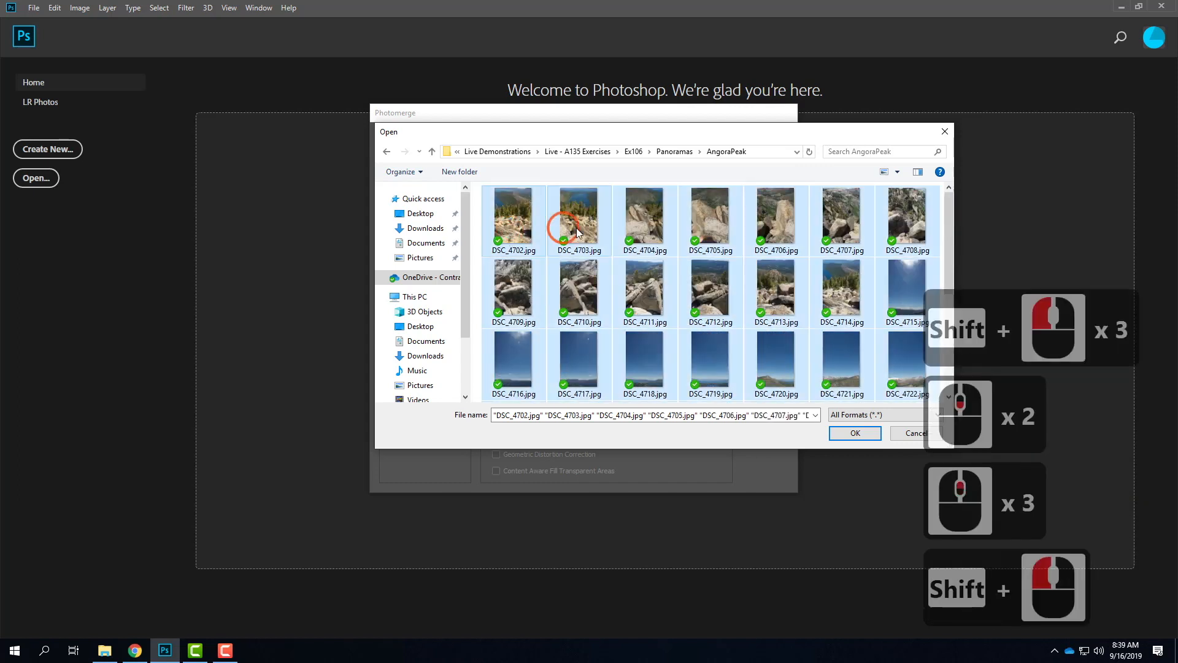
# Select DSC_4711.jpg together with DSC_4731.jpg, DSC_4732.jpg, DSC_4733.jpg and DSC_4734.jpg in the AngoraPeak folder
pyautogui.click(666, 304)
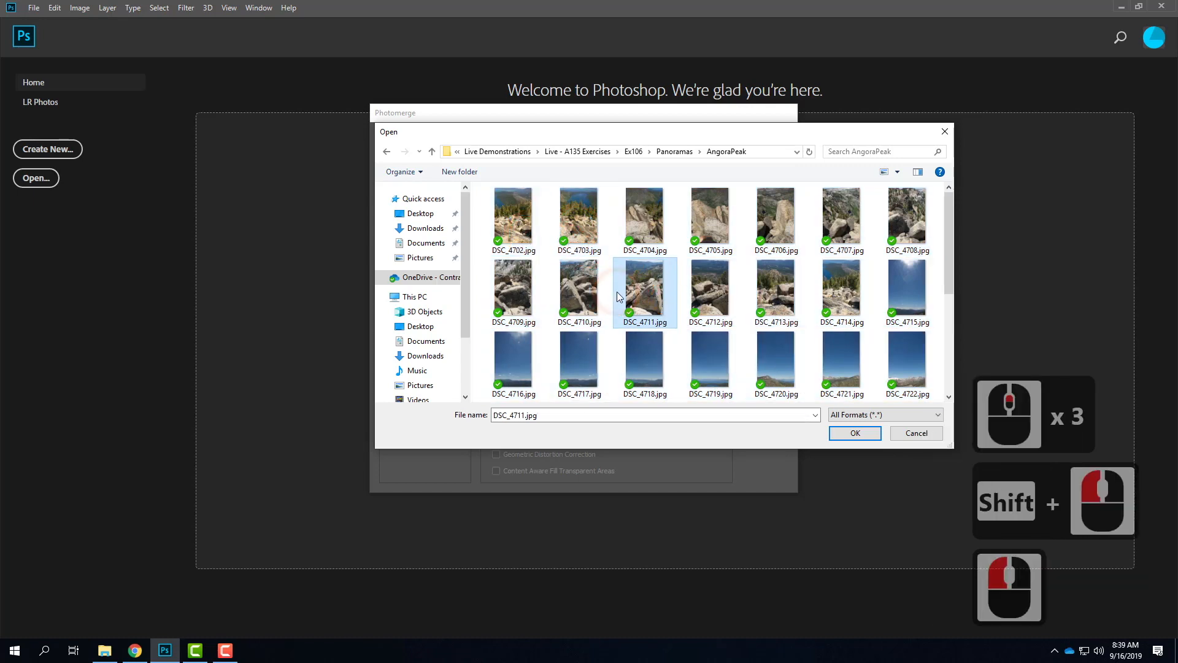
pyautogui.scroll(-5, 589, 325)
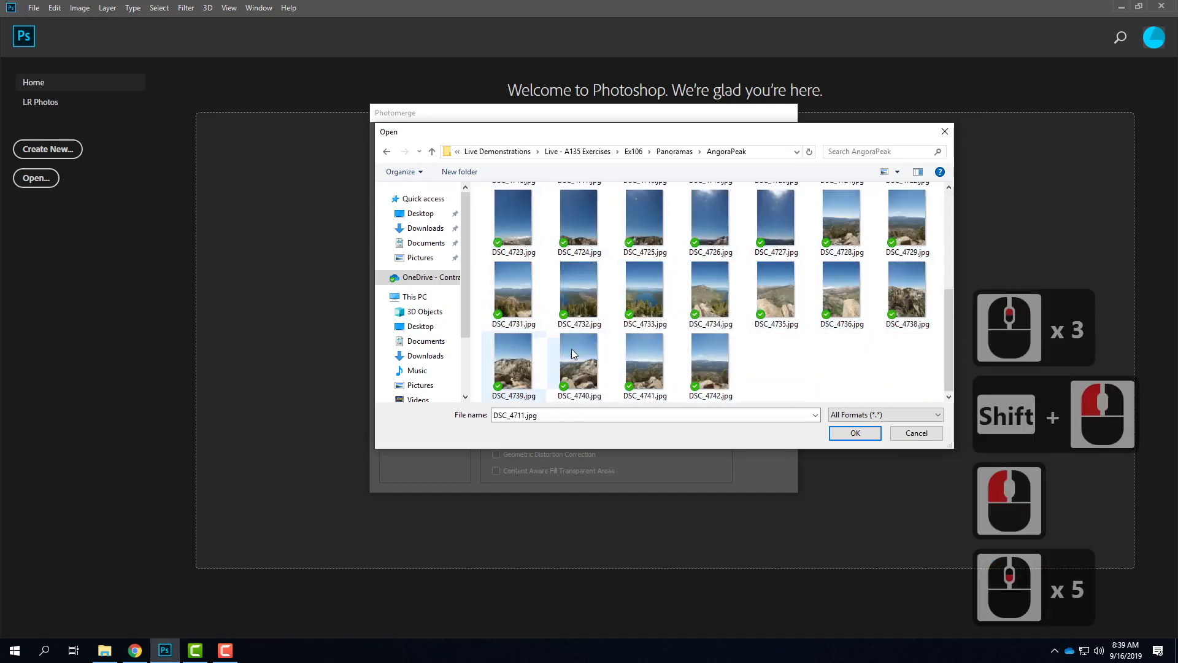
pyautogui.keyDown('ctrl'); pyautogui.click(519, 296); pyautogui.keyUp('ctrl')
pyautogui.keyDown('ctrl'); pyautogui.click(577, 294); pyautogui.keyUp('ctrl')
pyautogui.keyDown('ctrl'); pyautogui.click(638, 299); pyautogui.keyUp('ctrl')
pyautogui.keyDown('ctrl'); pyautogui.click(709, 292); pyautogui.keyUp('ctrl')
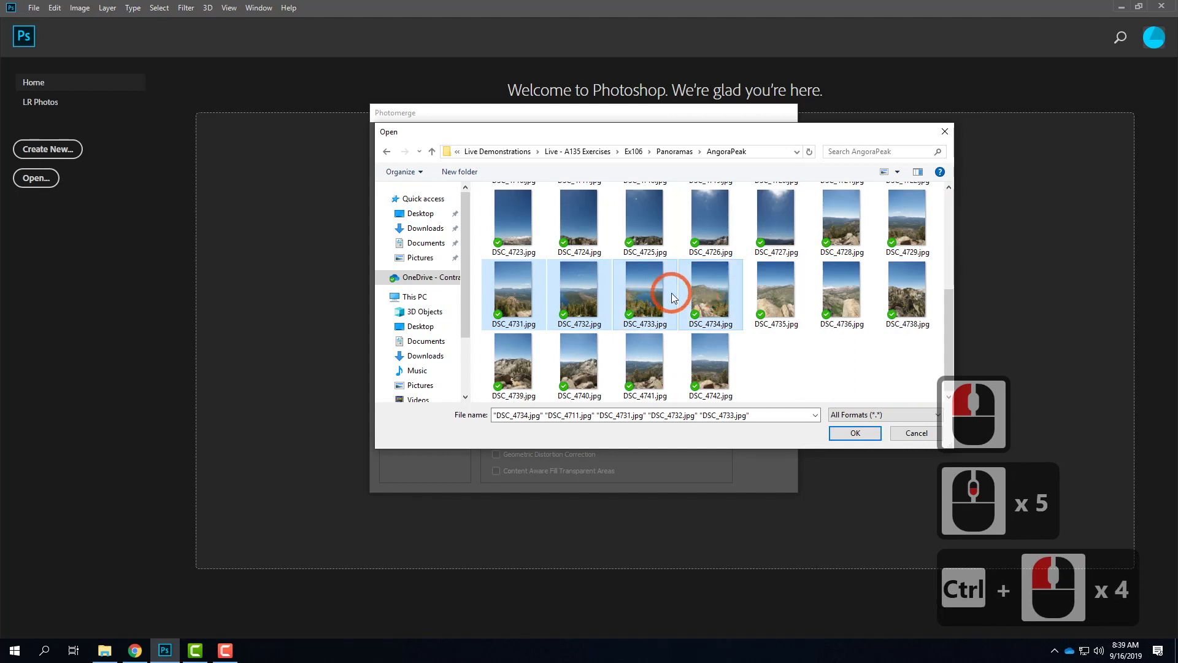
# Add DSC_4702.jpg, DSC_4703.jpg, DSC_4704.jpg, DSC_4713.jpg and DSC_4714.jpg to the file selection
pyautogui.scroll(3, 671, 293)
pyautogui.scroll(2, 671, 293)
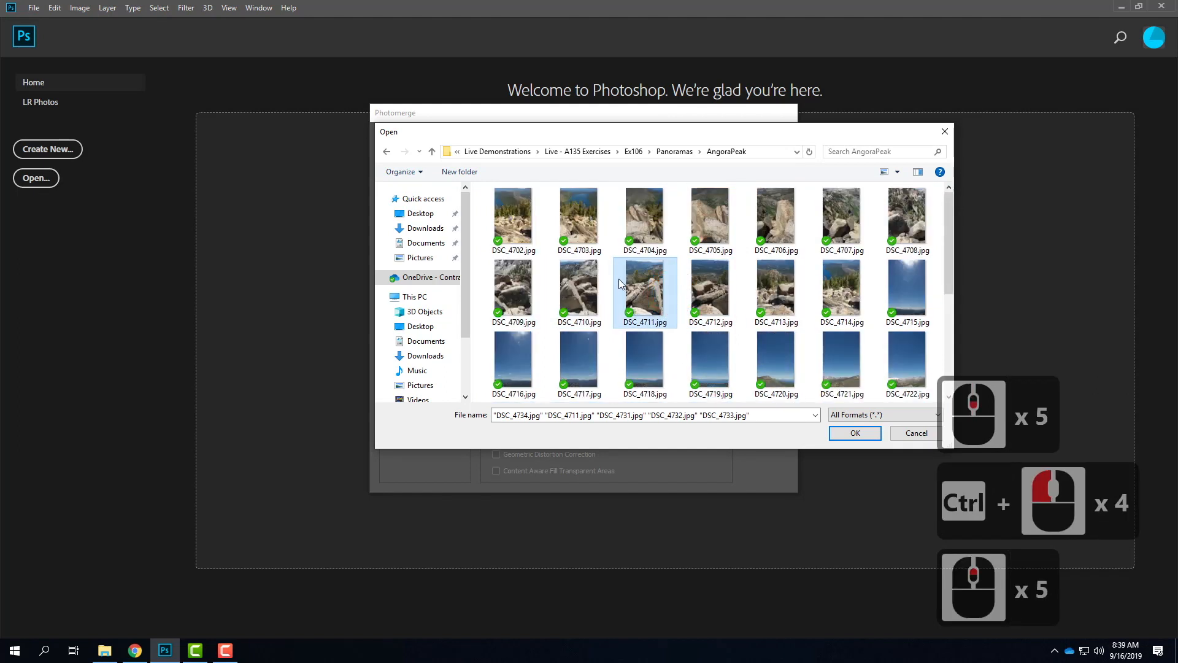
pyautogui.keyDown('ctrl'); pyautogui.click(624, 218); pyautogui.keyUp('ctrl')
pyautogui.keyDown('ctrl'); pyautogui.click(576, 226); pyautogui.keyUp('ctrl')
pyautogui.keyDown('ctrl'); pyautogui.click(523, 226); pyautogui.keyUp('ctrl')
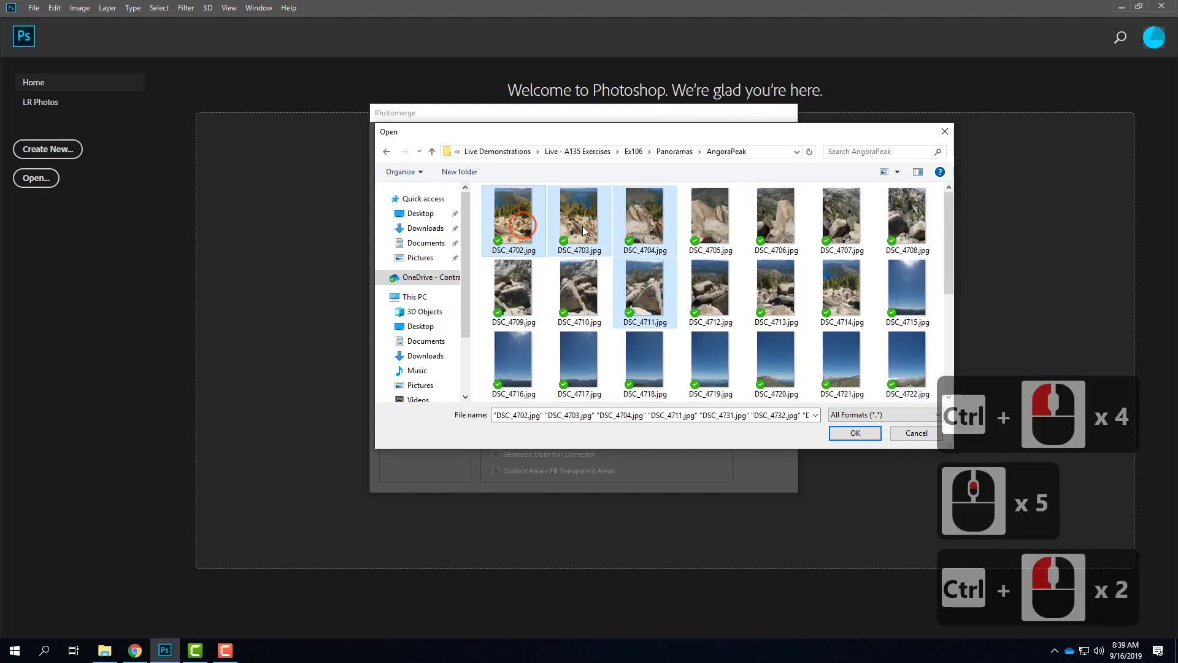
pyautogui.scroll(3, 695, 271)
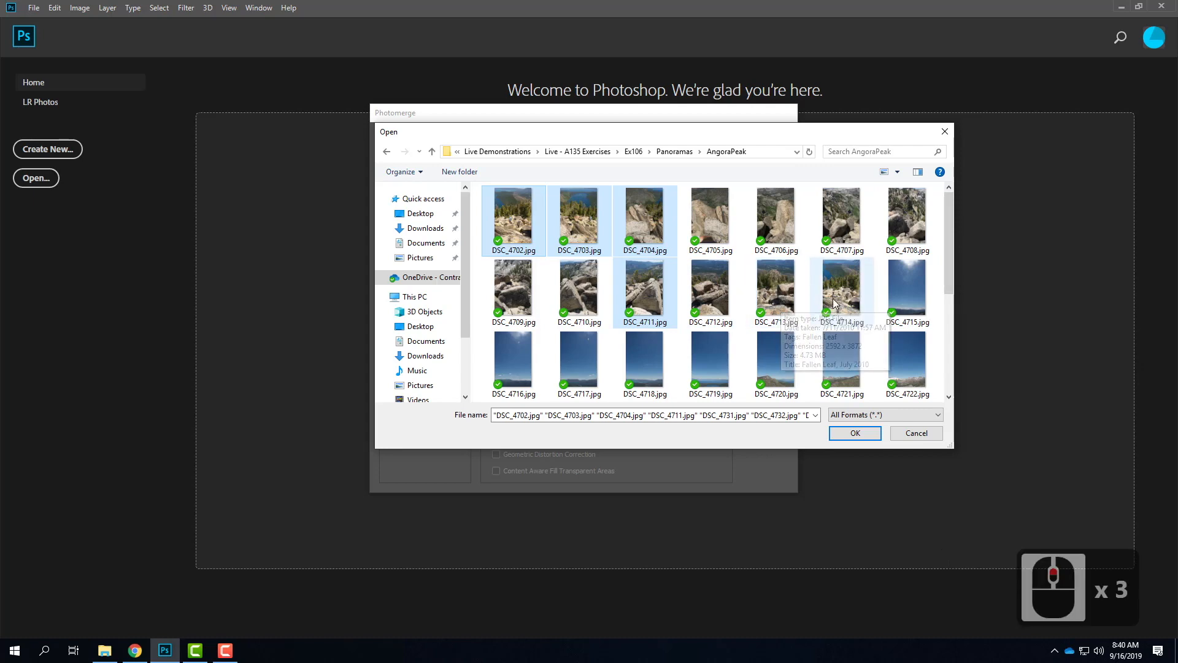
pyautogui.keyDown('ctrl'); pyautogui.click(783, 291); pyautogui.keyUp('ctrl')
pyautogui.keyDown('ctrl'); pyautogui.click(819, 283); pyautogui.keyUp('ctrl')
# Remove DSC_4733.jpg from the file selection
pyautogui.scroll(-1, 819, 284)
pyautogui.scroll(-2, 818, 281)
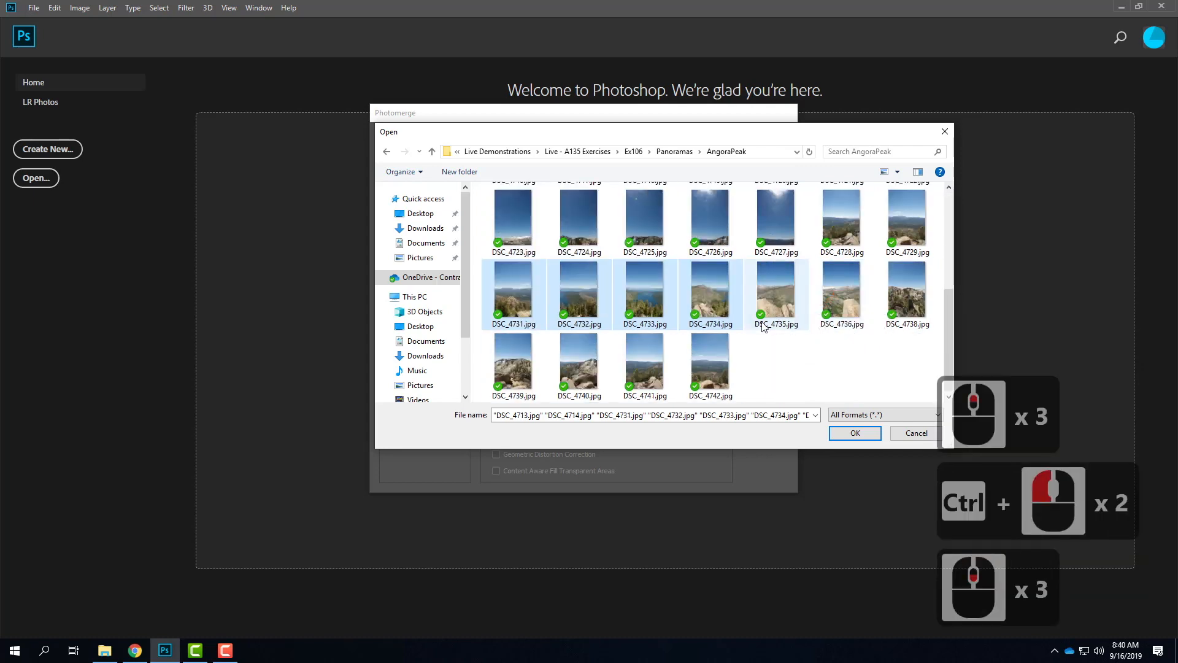
pyautogui.keyDown('ctrl'); pyautogui.click(632, 298); pyautogui.keyUp('ctrl')
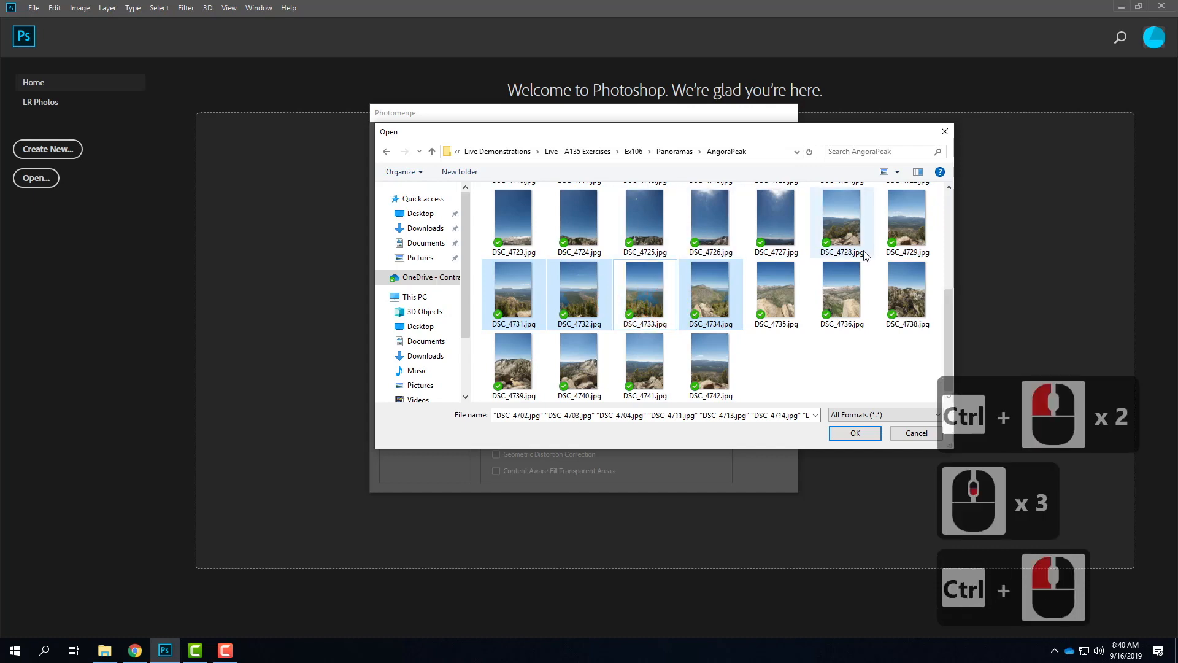
# Load the selected AngoraPeak photos as source files and merge them into a panorama using the Auto layout with Blend Images Together
pyautogui.scroll(2, 859, 258)
pyautogui.scroll(3, 871, 289)
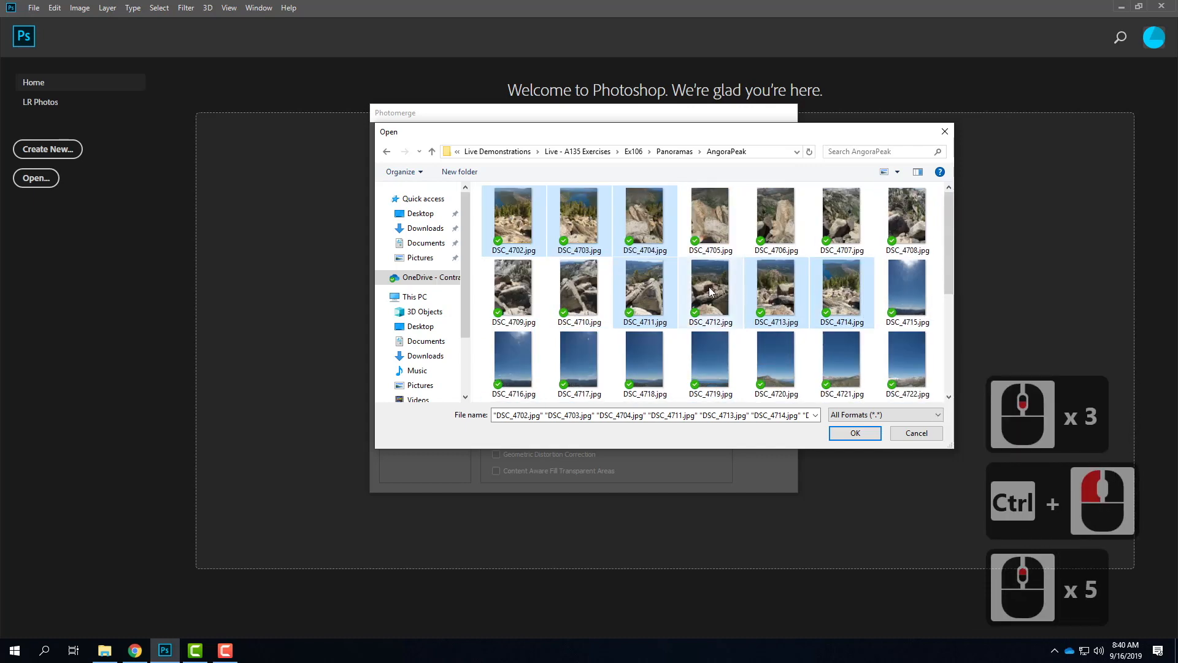
pyautogui.scroll(-3, 934, 303)
pyautogui.scroll(-1, 937, 305)
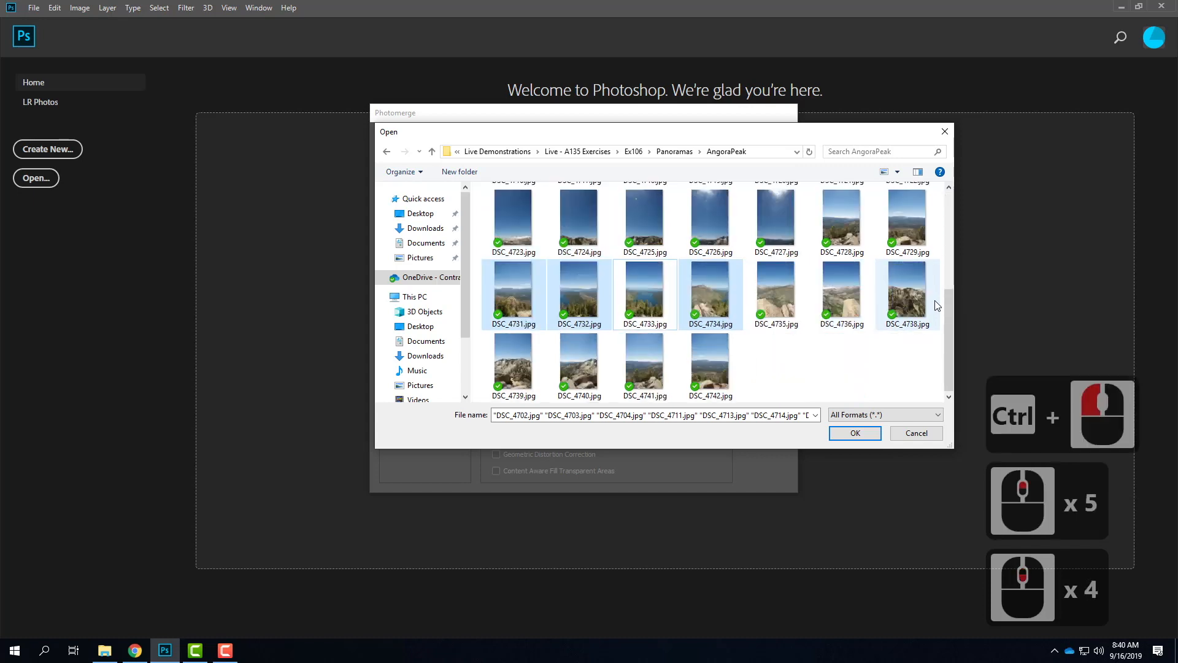
pyautogui.click(871, 432)
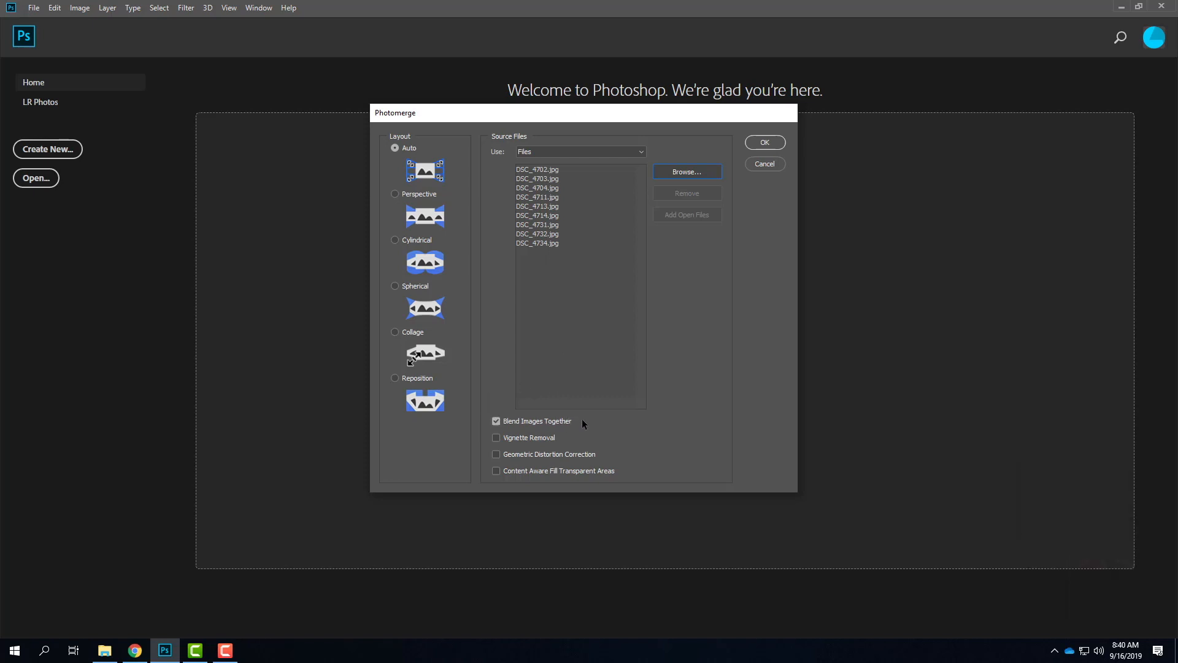
pyautogui.click(771, 144)
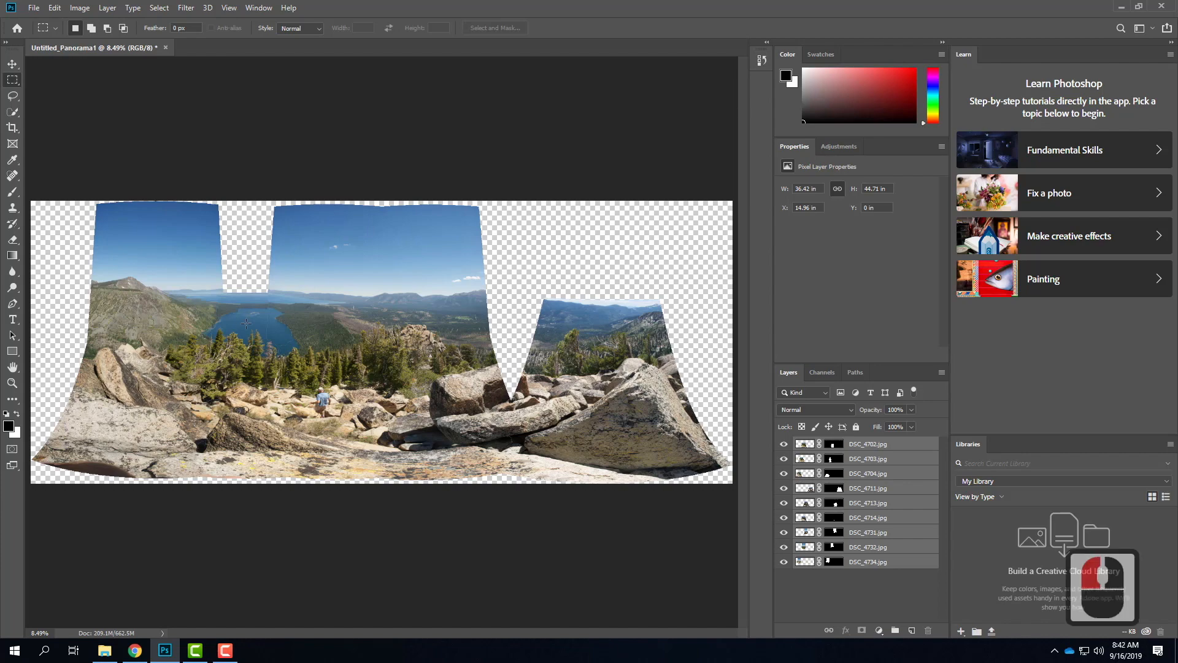
# Examine the merged panorama up close, from the mountain and lake past the hiker to the gap above the boulders
pyautogui.hotkey('ctrl', '=')
pyautogui.hotkey('ctrl', '=')
pyautogui.hotkey('ctrl', '=')
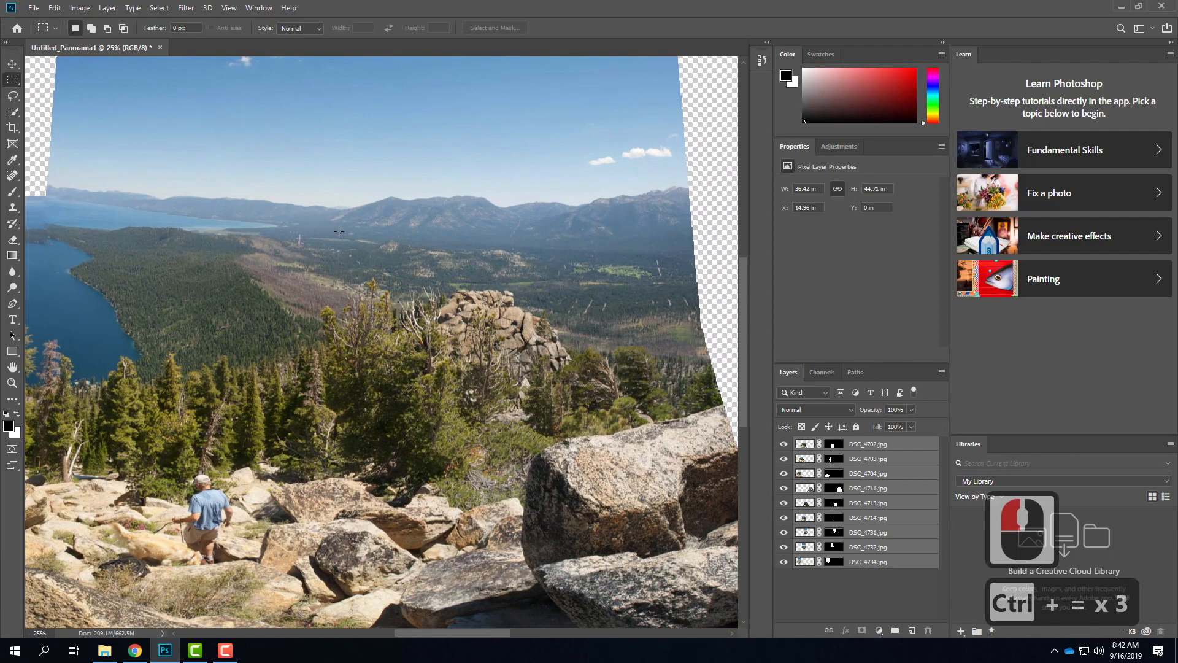
pyautogui.press('space')
pyautogui.moveTo(282, 179); pyautogui.dragTo(764, 115)
pyautogui.moveTo(382, 168); pyautogui.dragTo(452, 208)
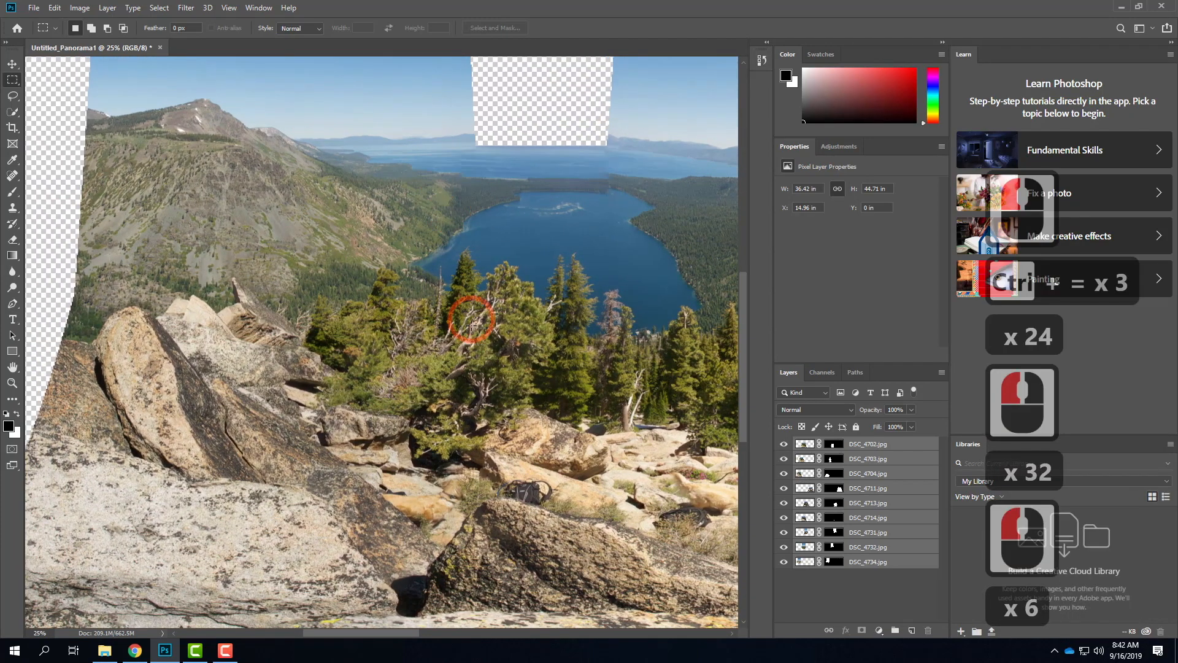
pyautogui.press('space')
pyautogui.moveTo(592, 237); pyautogui.dragTo(570, 240)
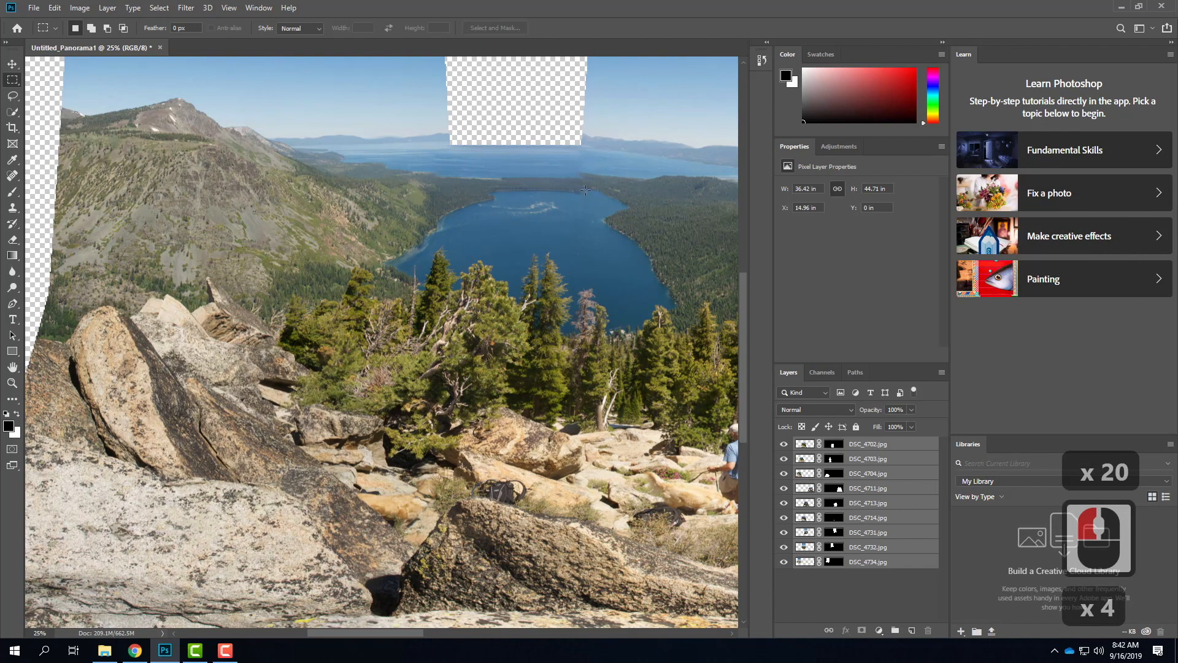
pyautogui.moveTo(541, 347); pyautogui.dragTo(225, 202)
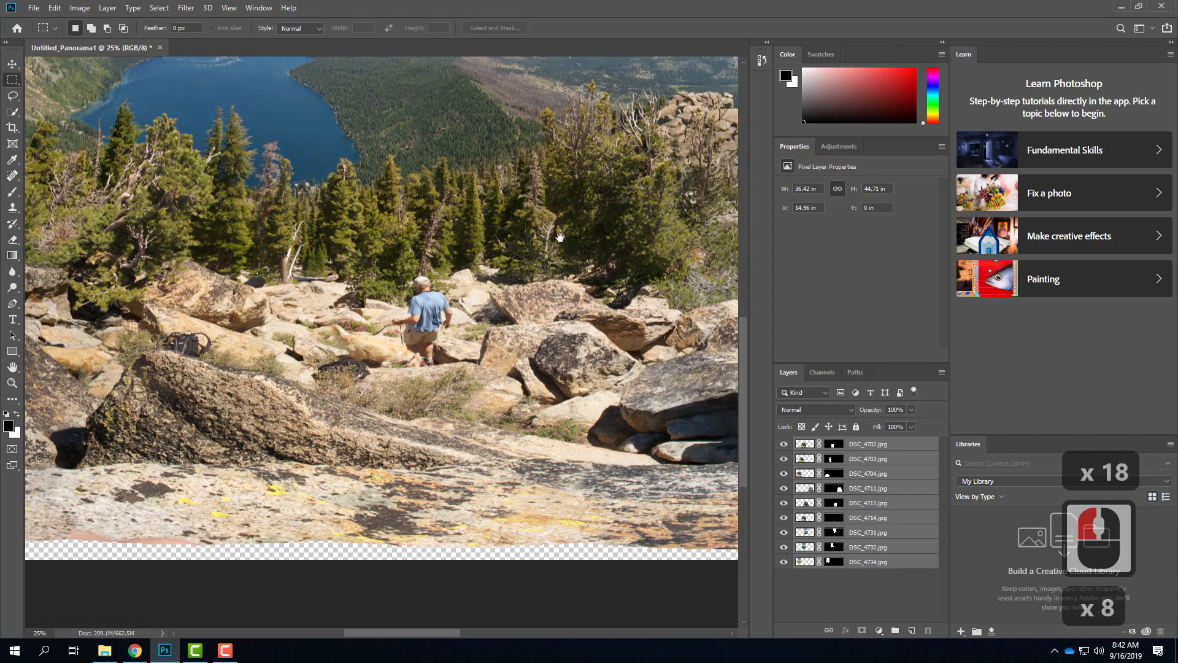
pyautogui.moveTo(608, 236); pyautogui.dragTo(256, 244)
pyautogui.moveTo(514, 255); pyautogui.dragTo(540, 376)
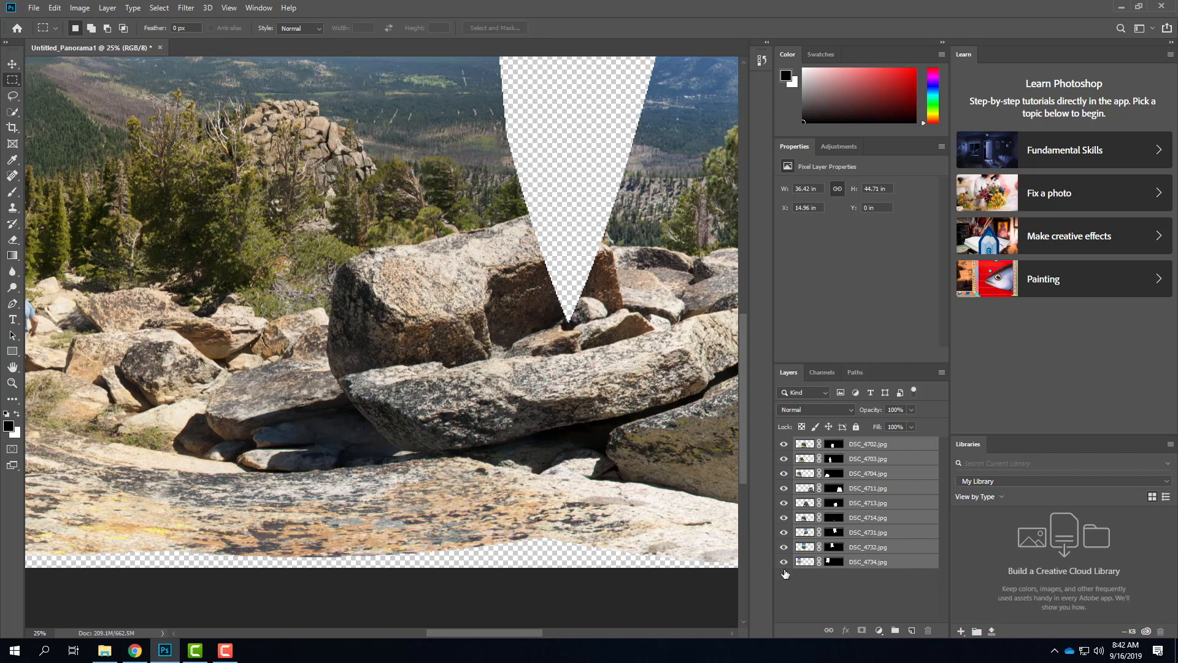
# Hide every layer except DSC_4711.jpg and DSC_4713.jpg
pyautogui.click(784, 503)
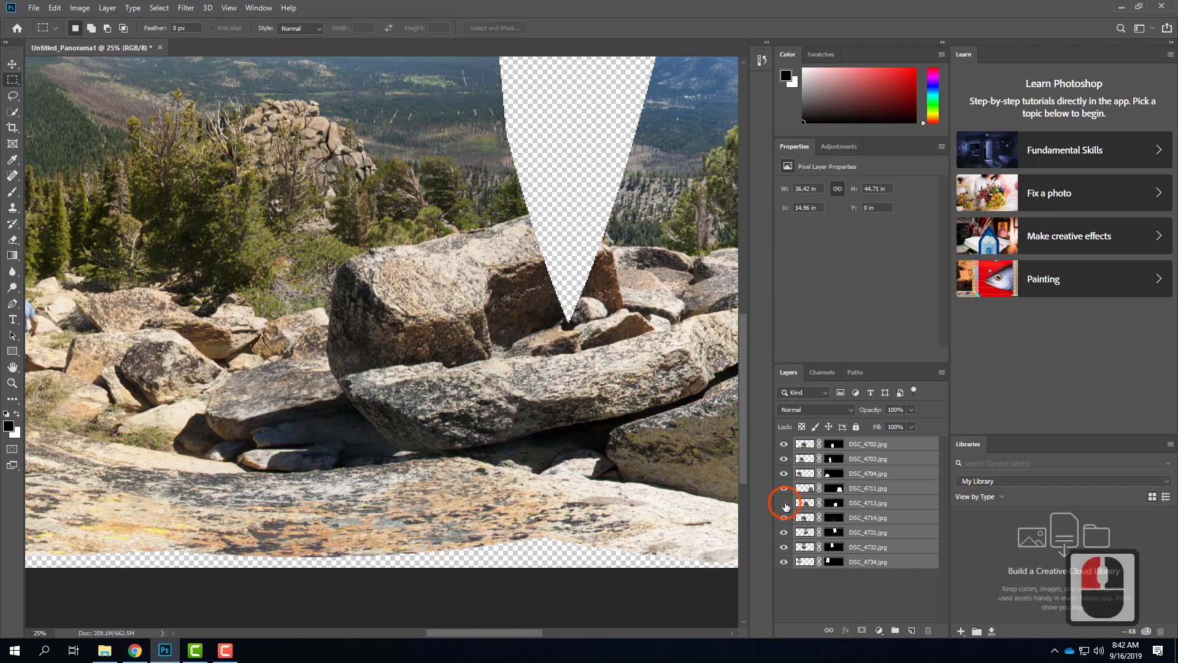
pyautogui.click(785, 504)
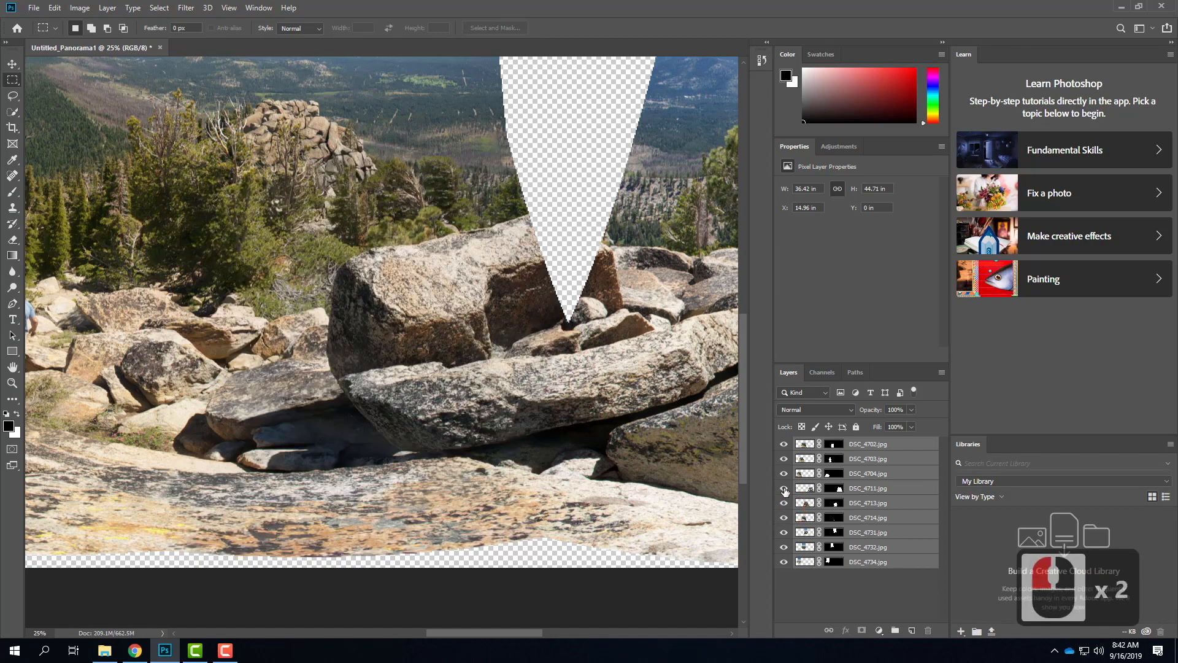
pyautogui.click(785, 490)
pyautogui.click(783, 489)
pyautogui.moveTo(783, 476); pyautogui.dragTo(783, 438)
pyautogui.moveTo(784, 518); pyautogui.dragTo(779, 560)
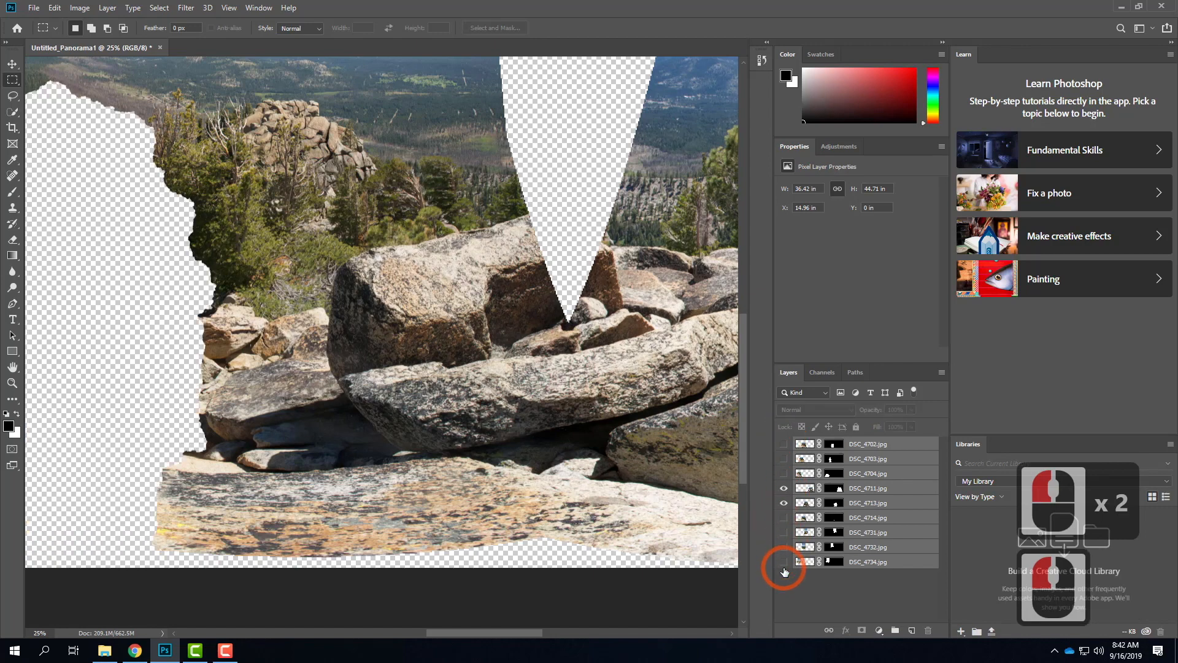
pyautogui.moveTo(641, 348); pyautogui.dragTo(468, 323)
pyautogui.hotkey('ctrl', '-')
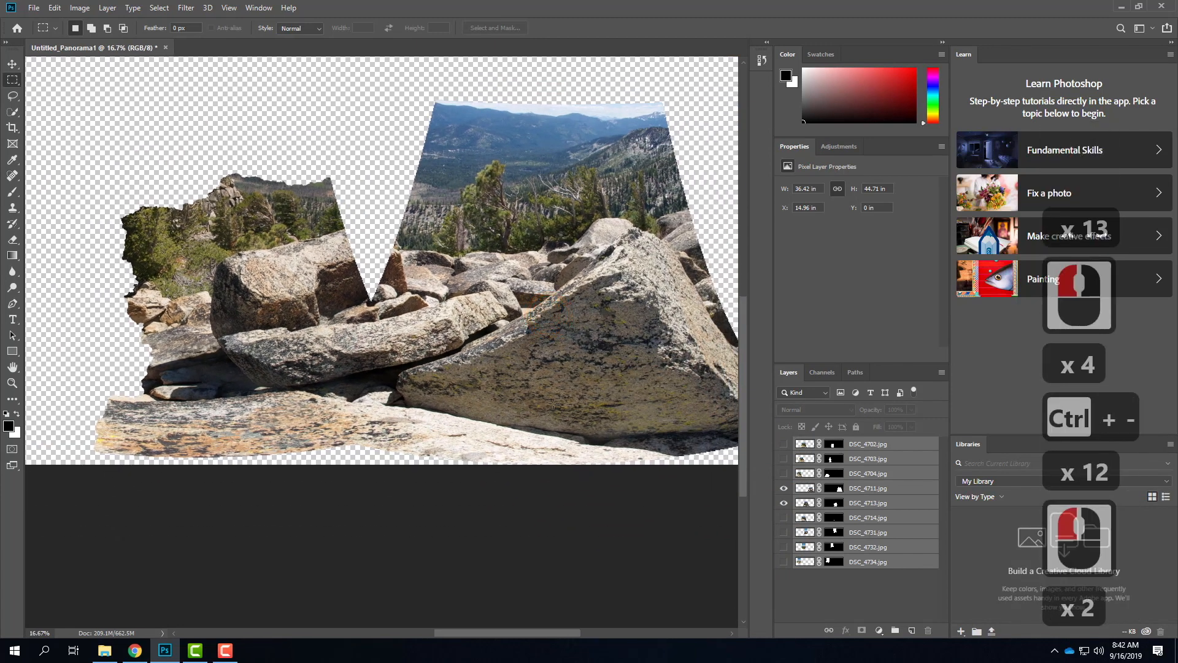
# Hide the DSC_4713.jpg layer and disable the layer mask of DSC_4711.jpg to reveal its whole photo
pyautogui.click(784, 502)
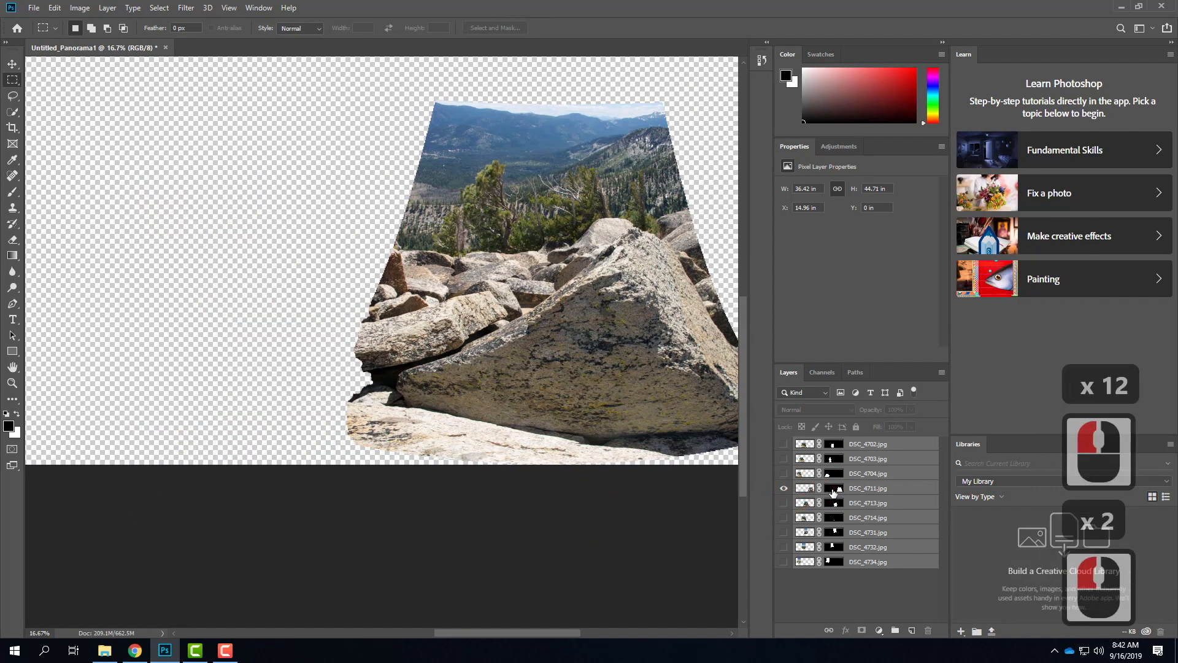
pyautogui.click(834, 489)
pyautogui.rightClick(834, 489)
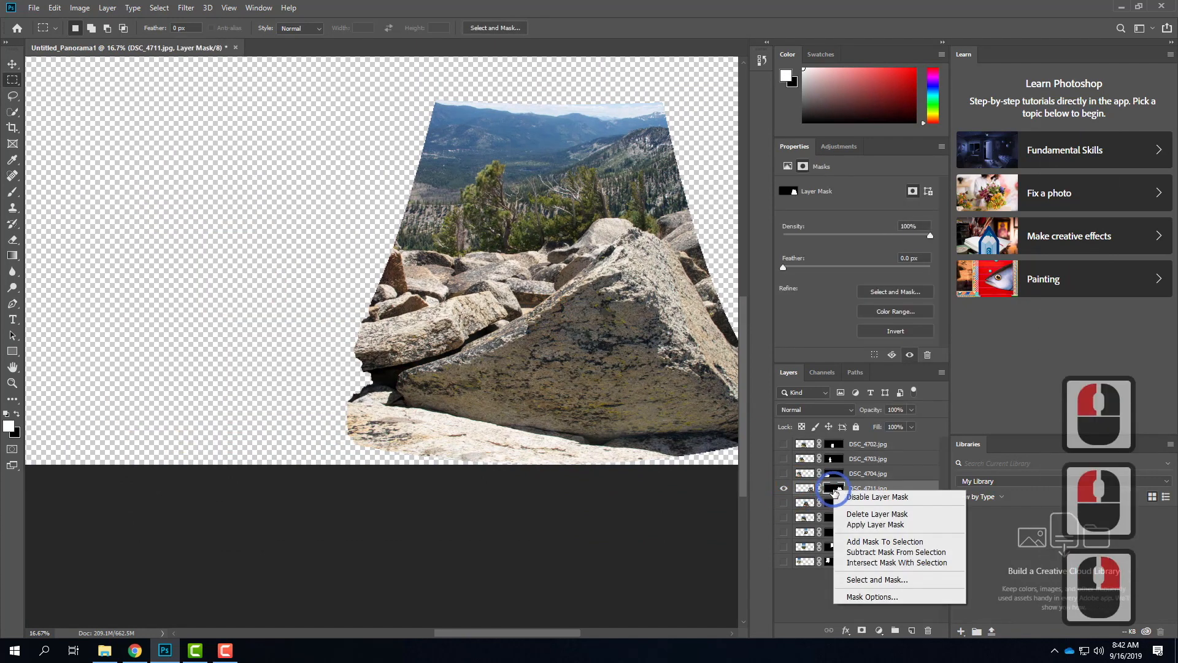
pyautogui.click(862, 497)
pyautogui.scroll(-2, 453, 414)
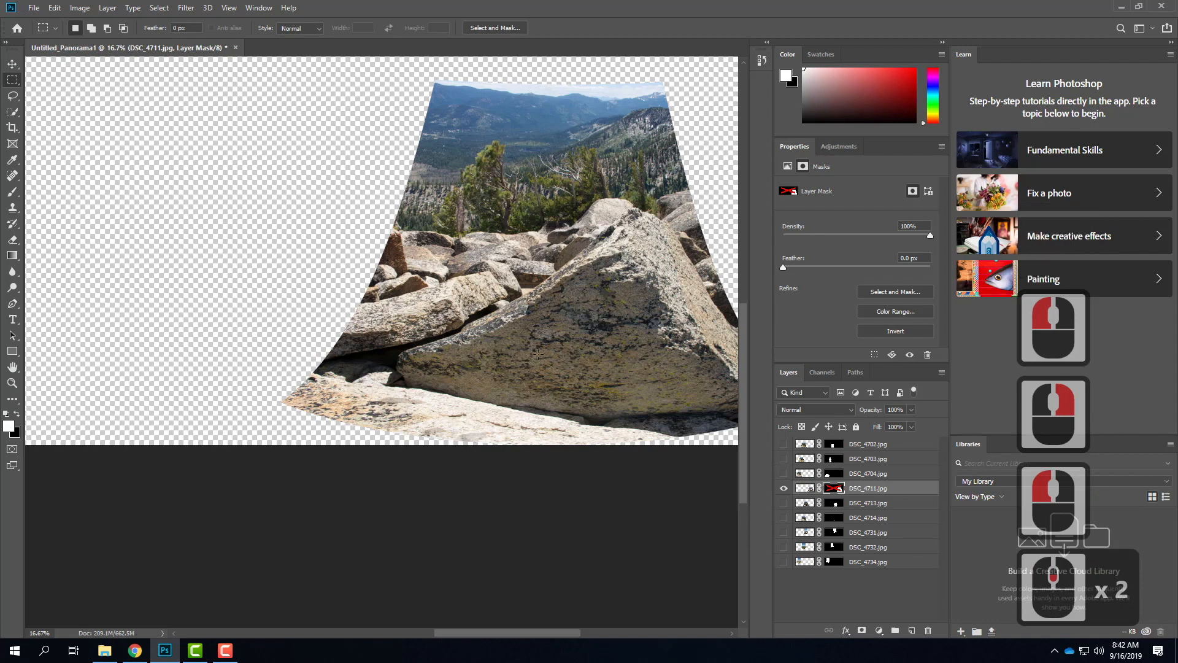
pyautogui.moveTo(594, 338); pyautogui.dragTo(521, 358)
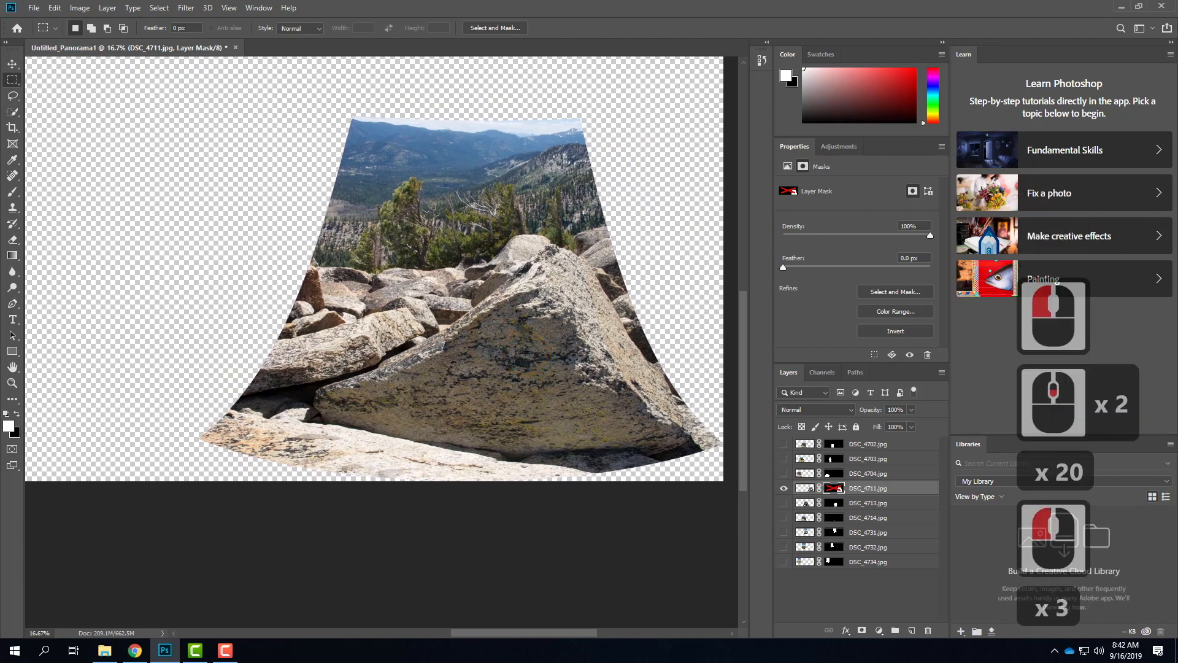
pyautogui.click(331, 209)
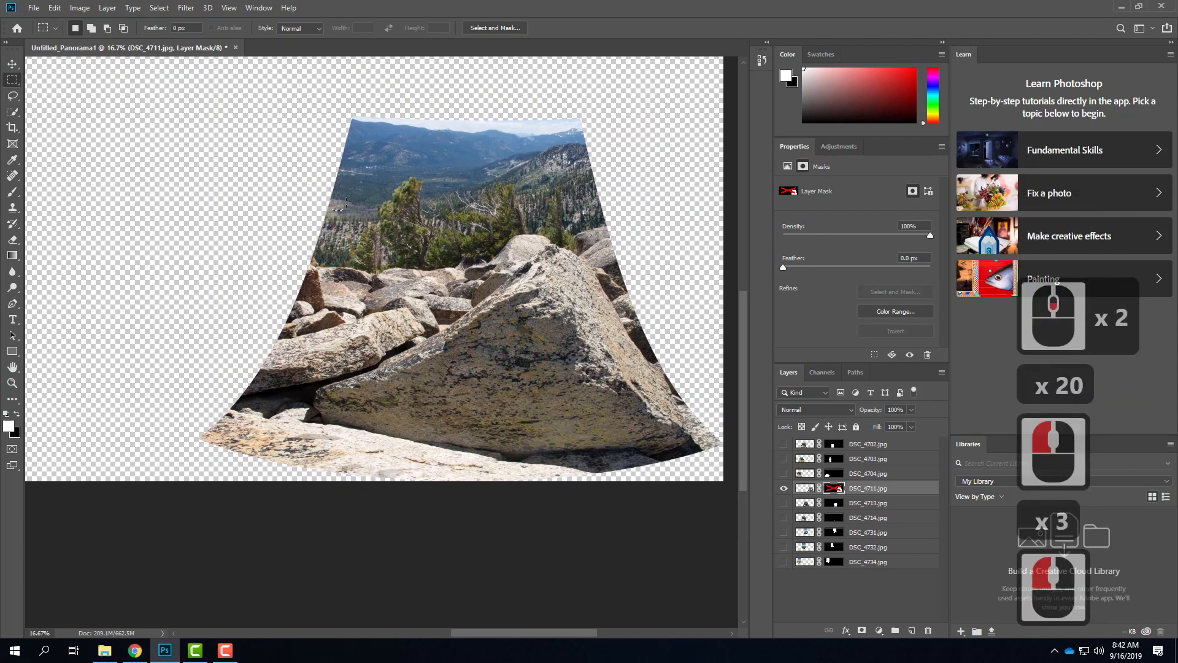
pyautogui.click(378, 175)
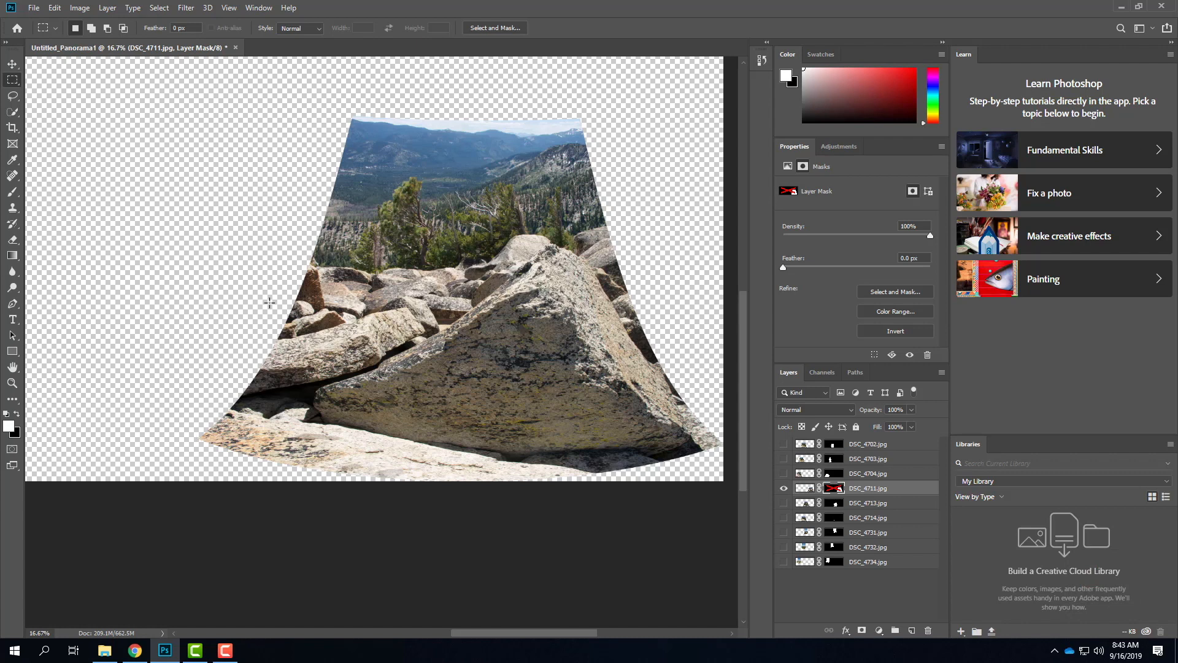
# Re-enable the DSC_4711.jpg layer mask, and switch visibility from that layer to DSC_4713.jpg
pyautogui.rightClick(833, 491)
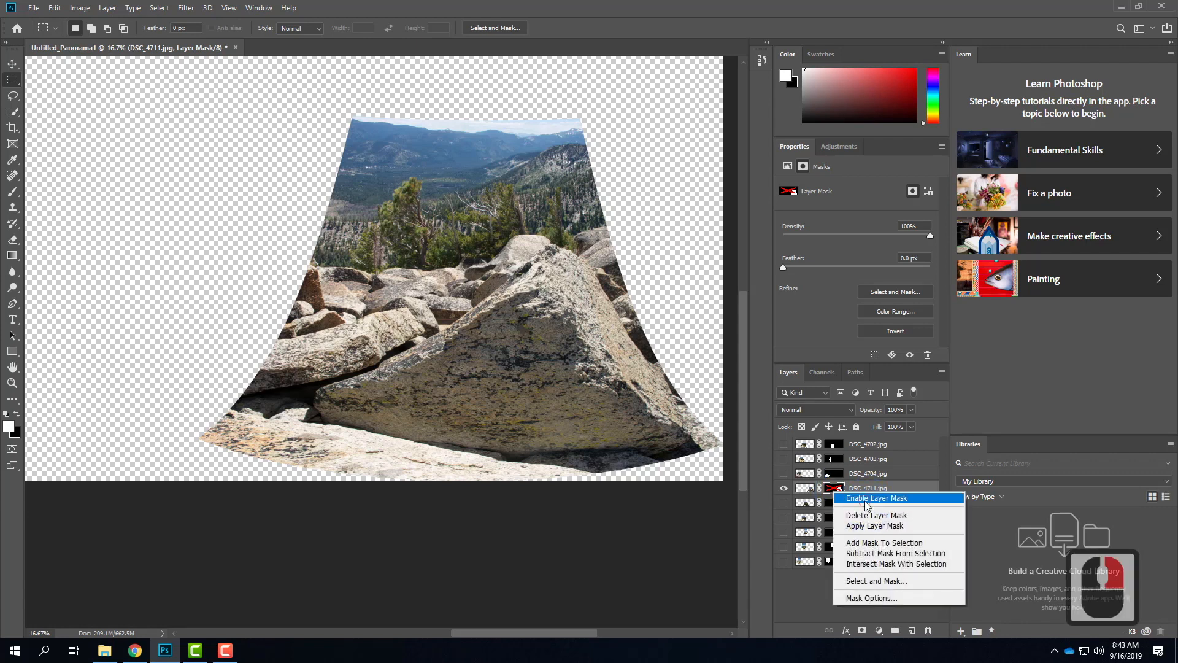
pyautogui.click(864, 498)
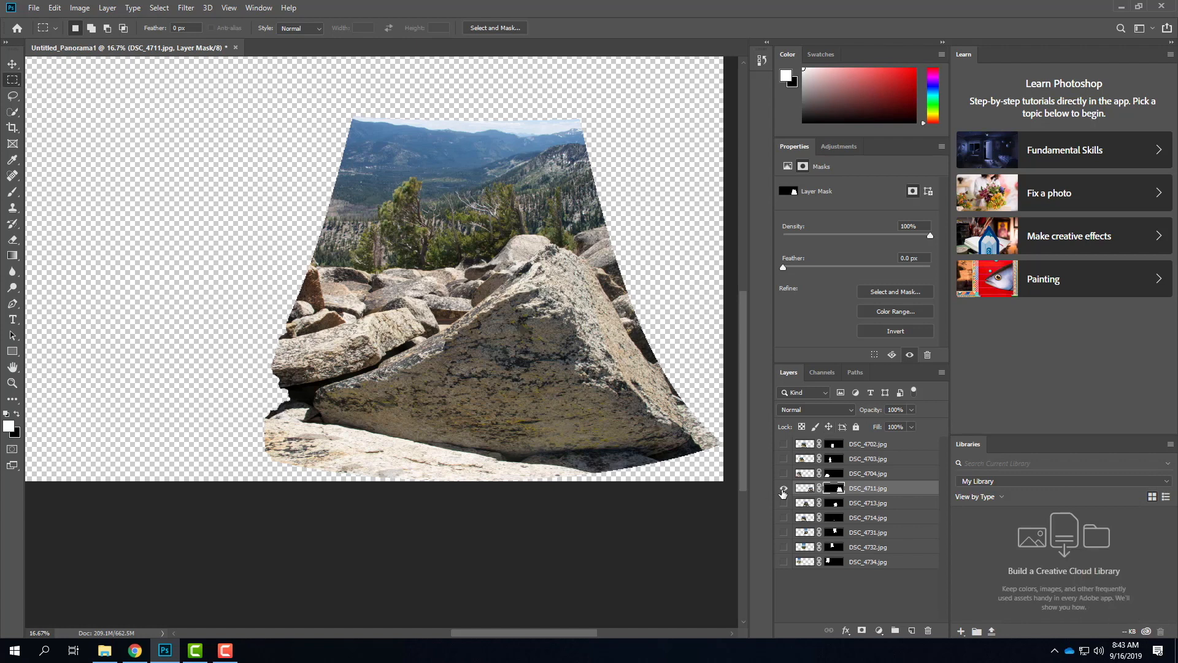
pyautogui.click(783, 488)
pyautogui.click(784, 503)
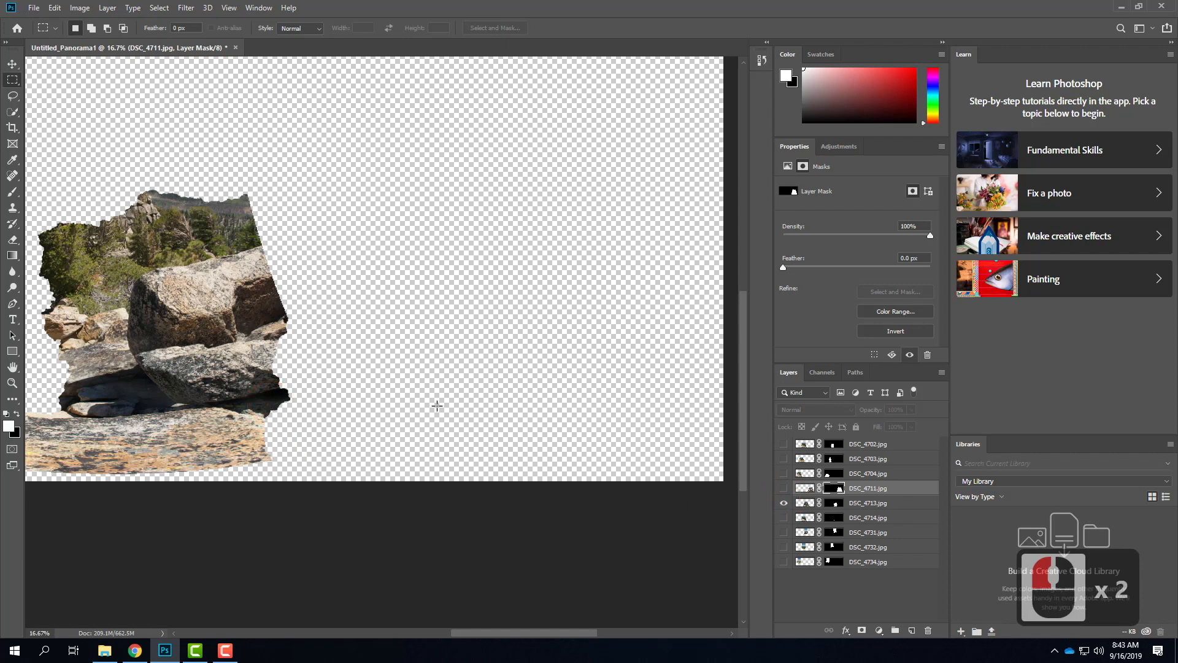
pyautogui.moveTo(278, 303); pyautogui.dragTo(421, 250)
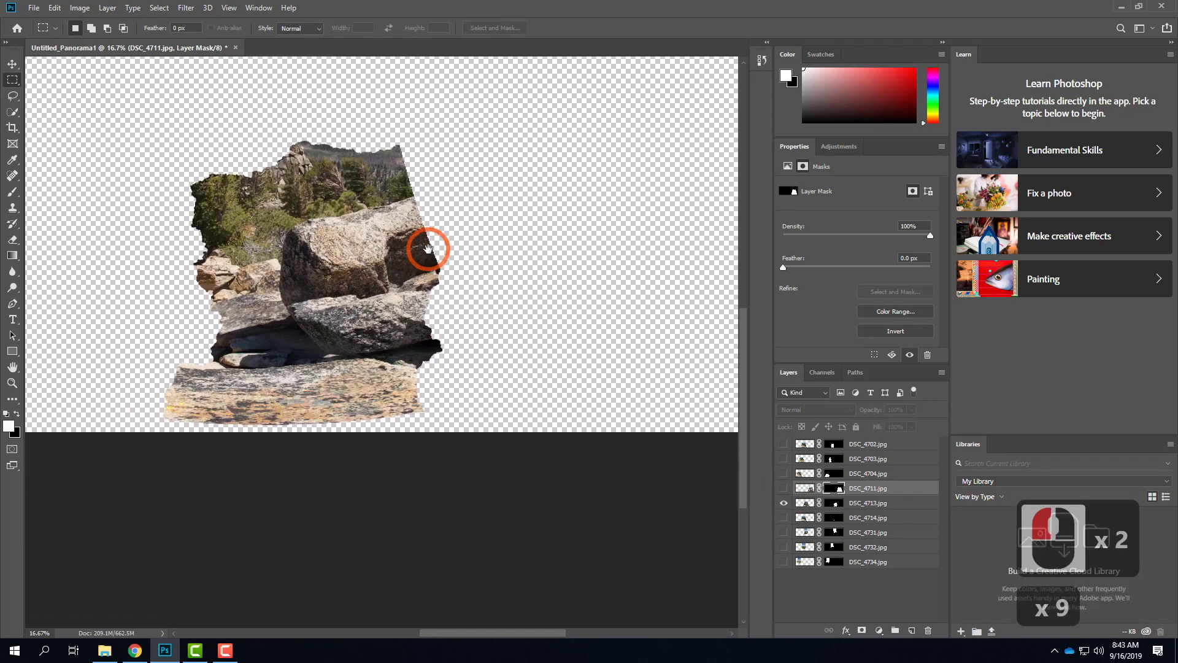
# Disable the layer mask of DSC_4713.jpg to reveal its whole photo
pyautogui.rightClick(843, 490)
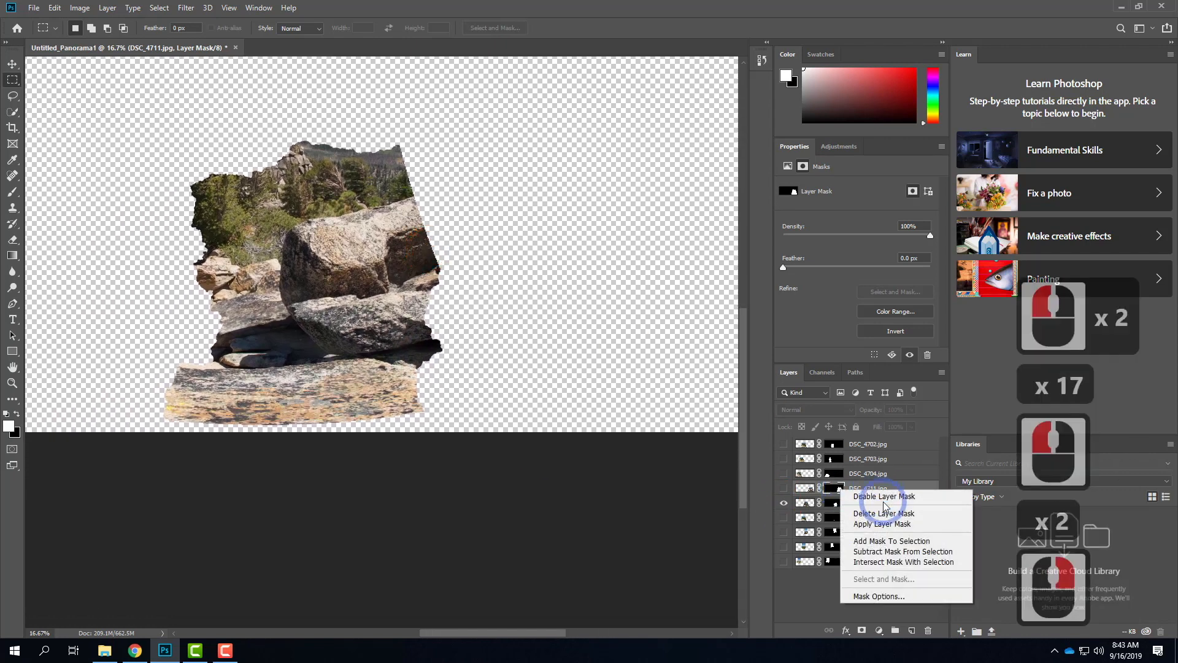
pyautogui.click(839, 489)
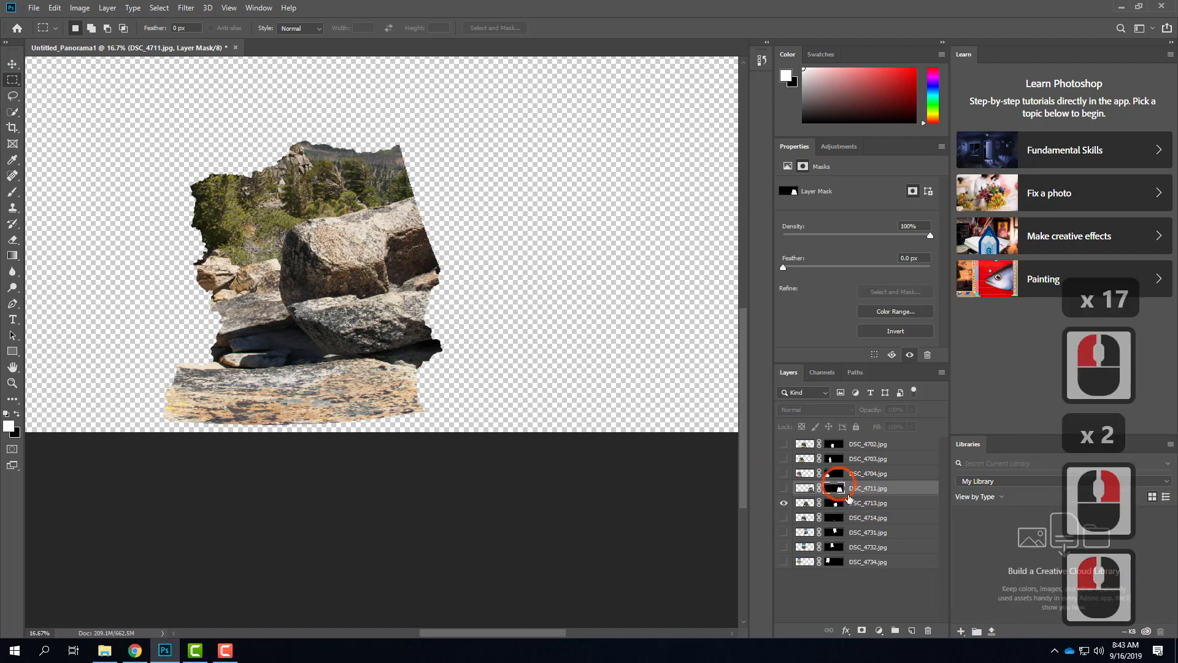
pyautogui.rightClick(859, 503)
pyautogui.rightClick(844, 503)
pyautogui.rightClick(845, 503)
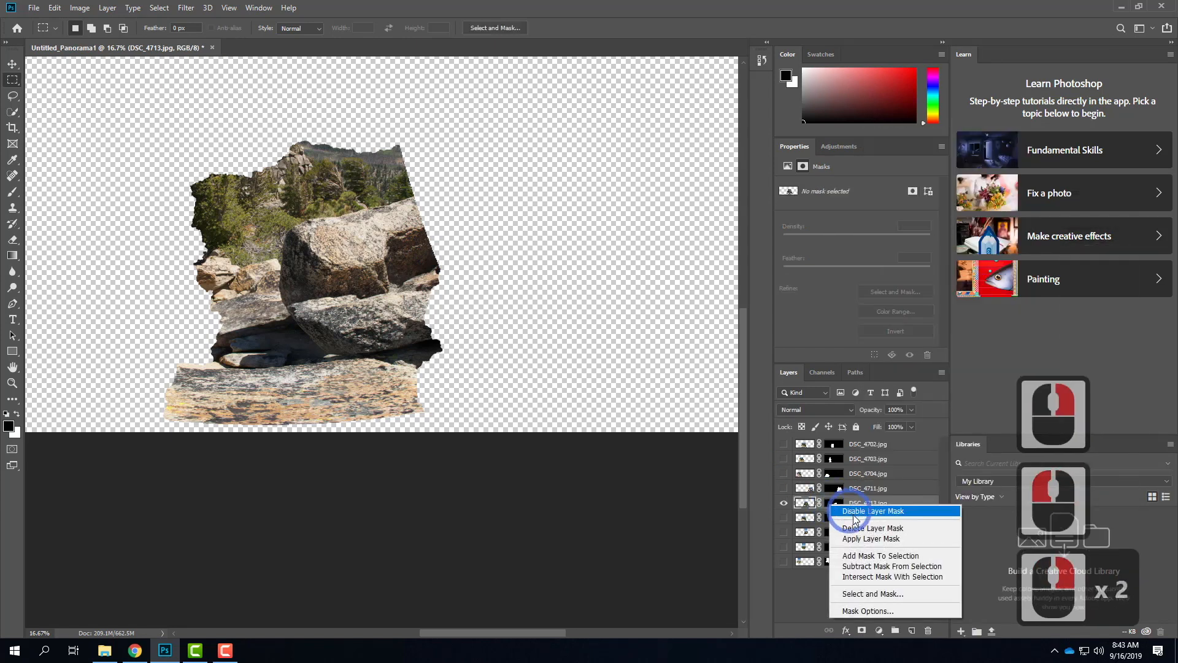
pyautogui.click(878, 508)
pyautogui.moveTo(366, 287); pyautogui.dragTo(427, 337)
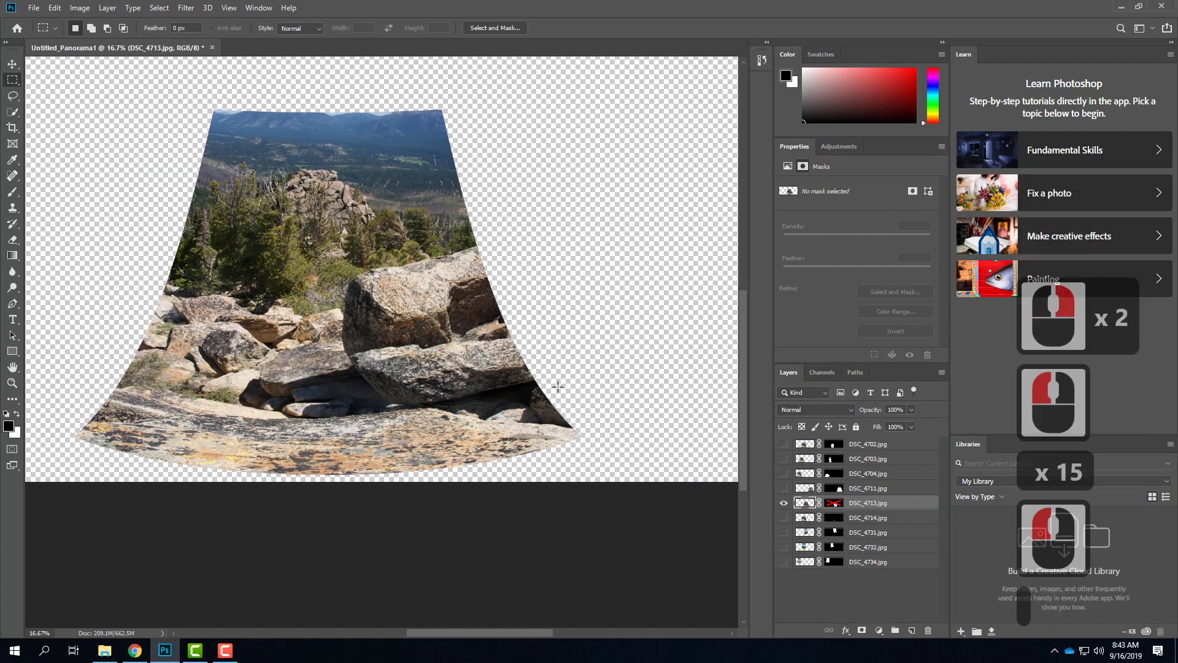
# Re-enable the DSC_4713.jpg layer mask and make the DSC_4711.jpg layer visible alongside it
pyautogui.rightClick(832, 504)
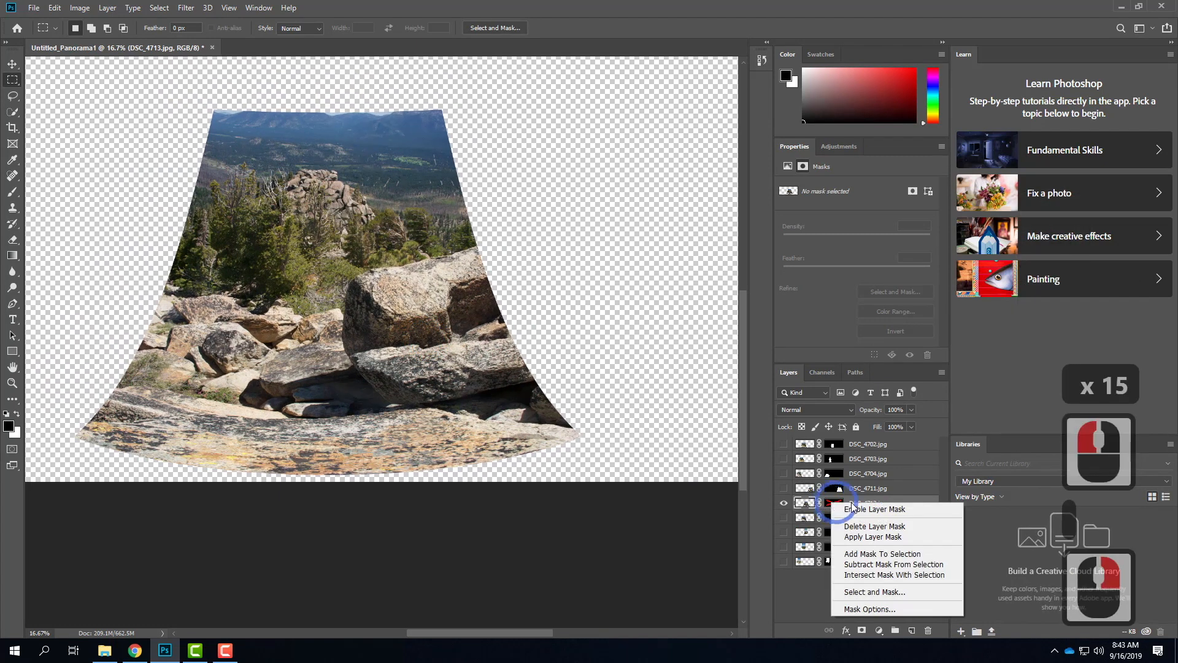
pyautogui.click(858, 509)
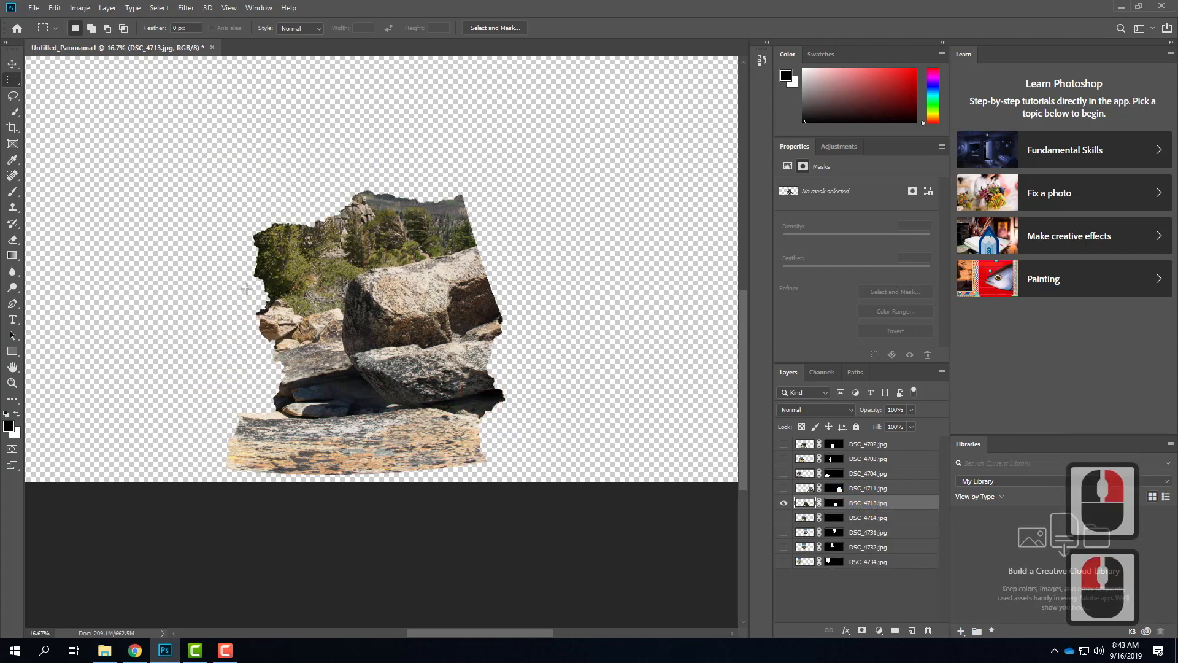
pyautogui.click(784, 488)
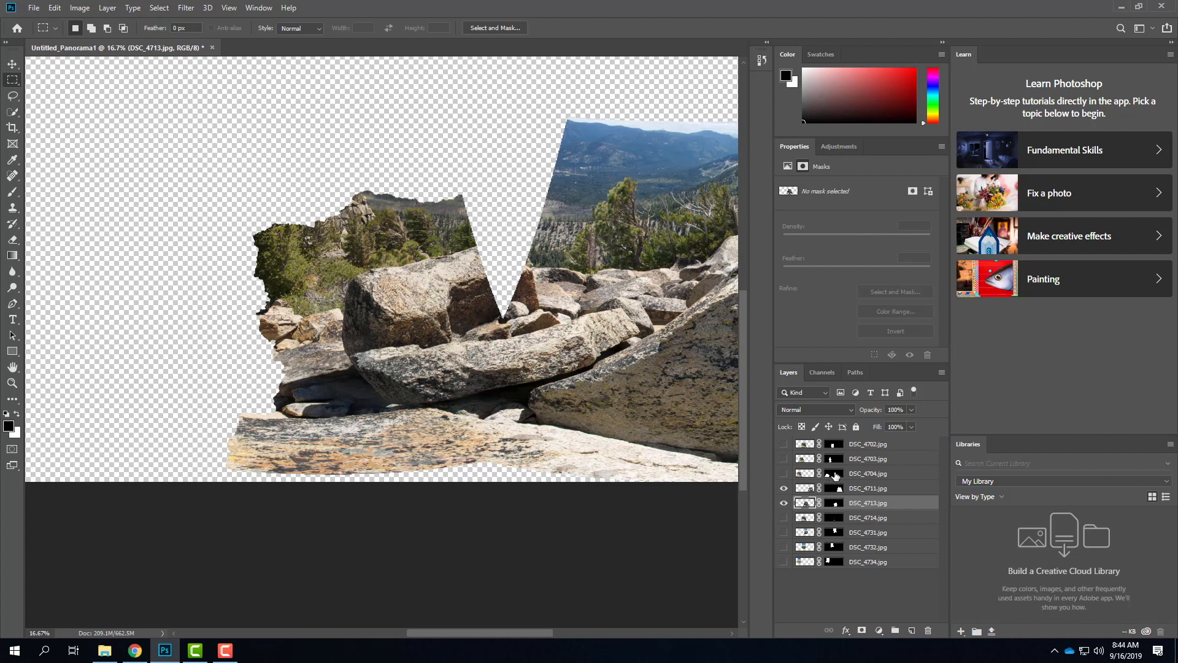
# Make the DSC_4702, DSC_4703, DSC_4704, DSC_4714, DSC_4731 and DSC_4732 layers visible again
pyautogui.click(784, 460)
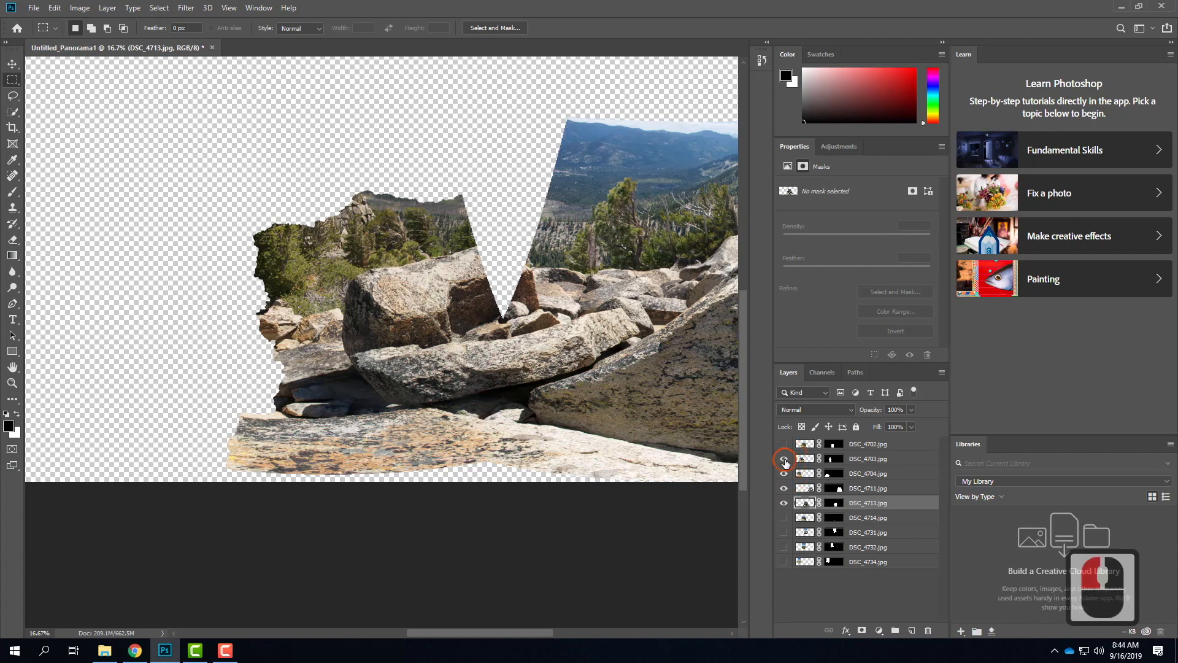
pyautogui.click(785, 445)
pyautogui.click(783, 518)
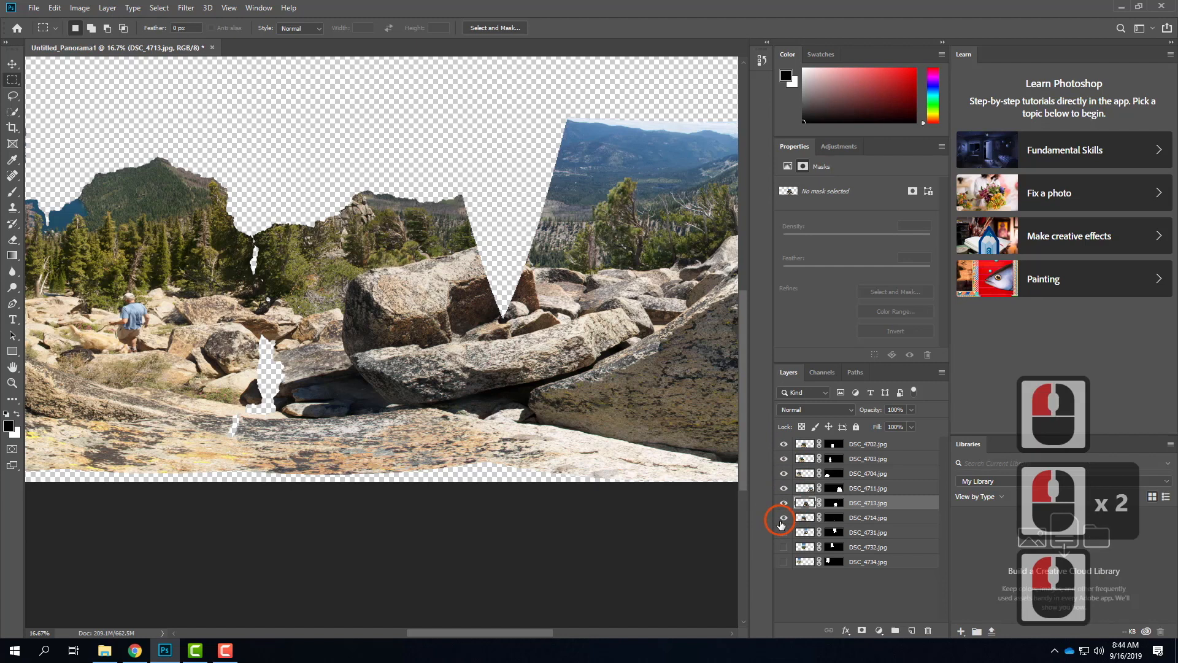
pyautogui.click(783, 532)
pyautogui.click(783, 547)
pyautogui.click(784, 559)
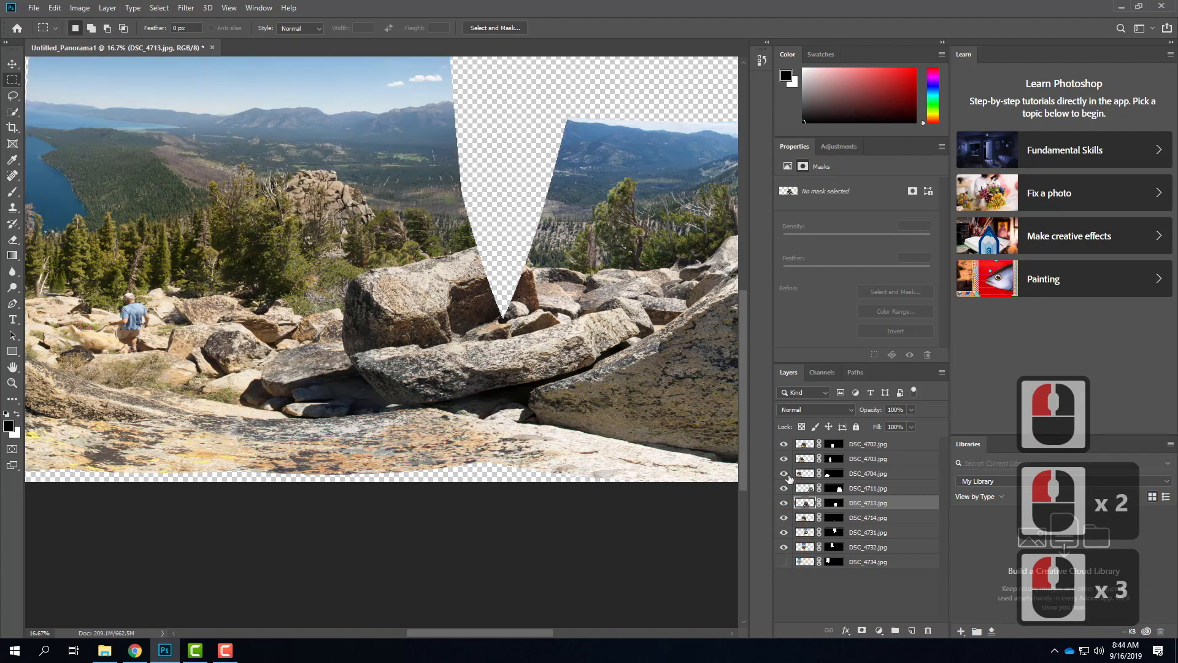
# Toggle the DSC_4731.jpg and DSC_4713.jpg layers to compare their parts, and leave only DSC_4713.jpg visible
pyautogui.click(783, 532)
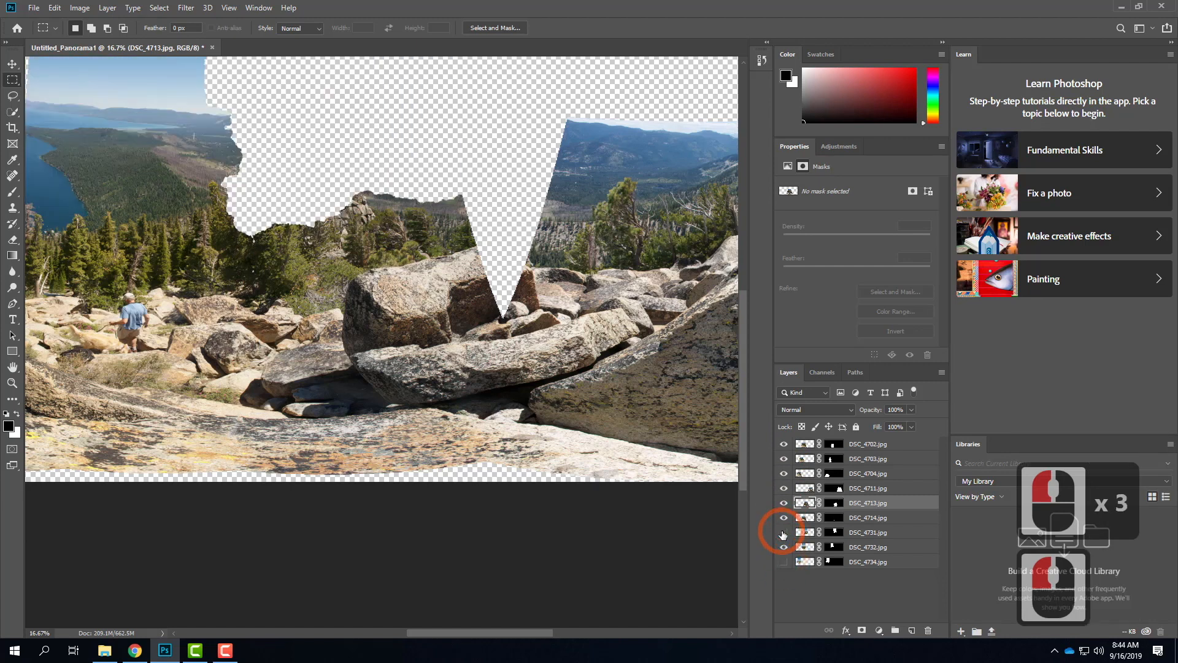
pyautogui.click(784, 532)
pyautogui.click(784, 532)
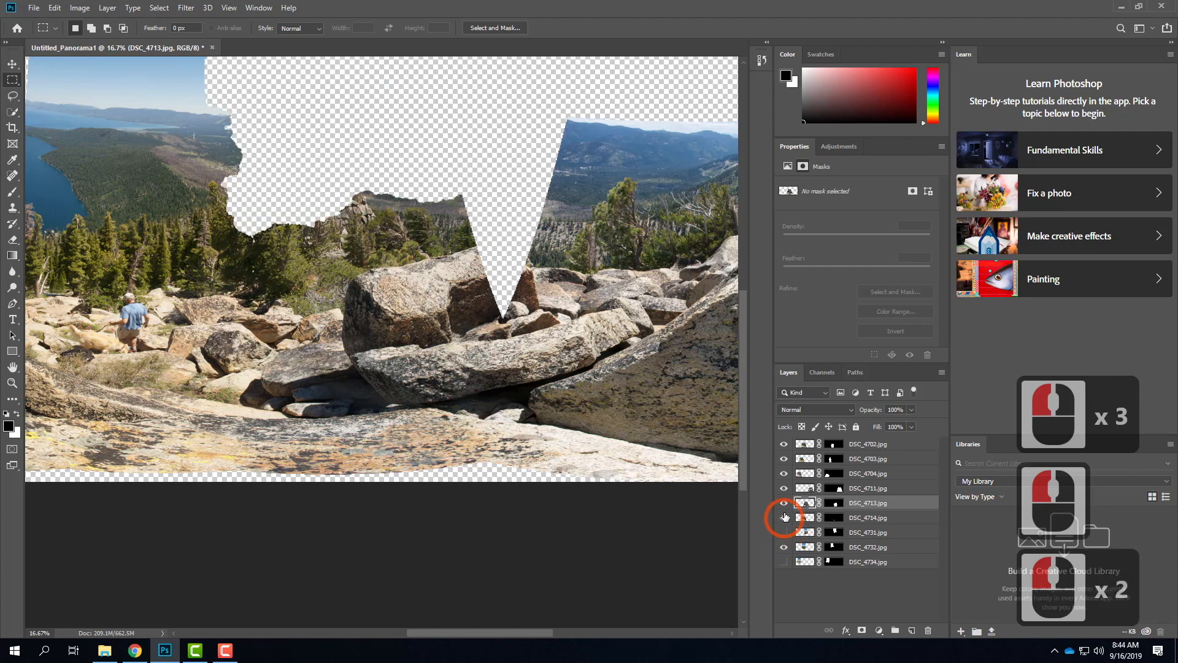
pyautogui.click(784, 503)
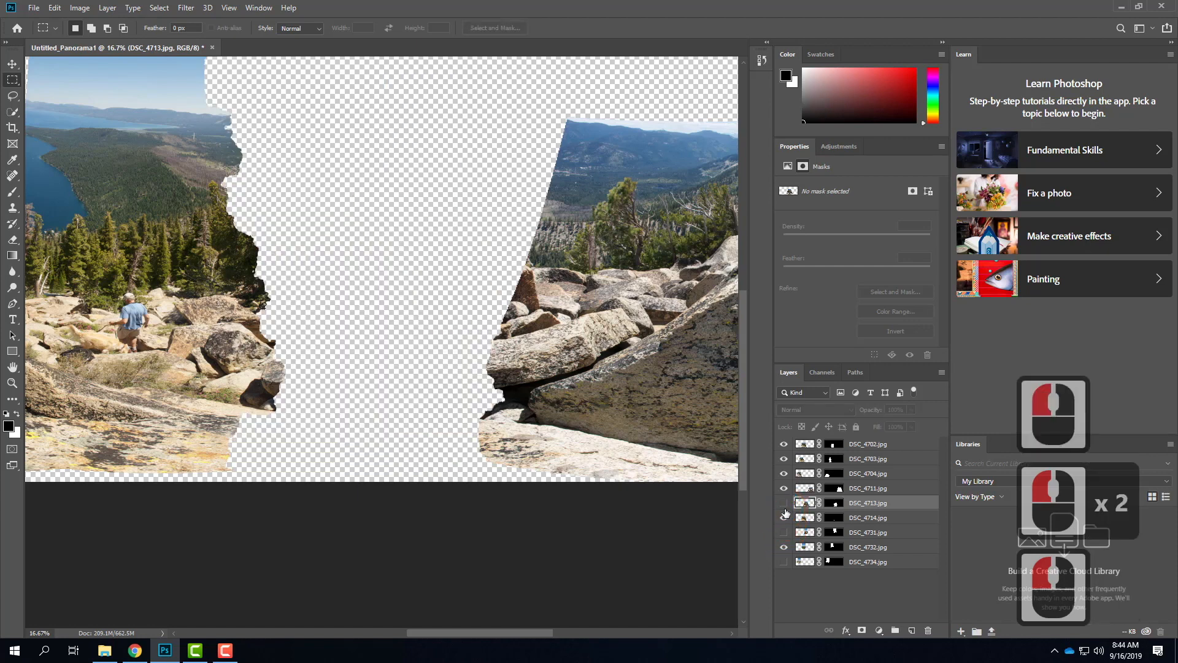
pyautogui.click(785, 501)
pyautogui.moveTo(785, 491); pyautogui.dragTo(786, 428)
pyautogui.click(784, 547)
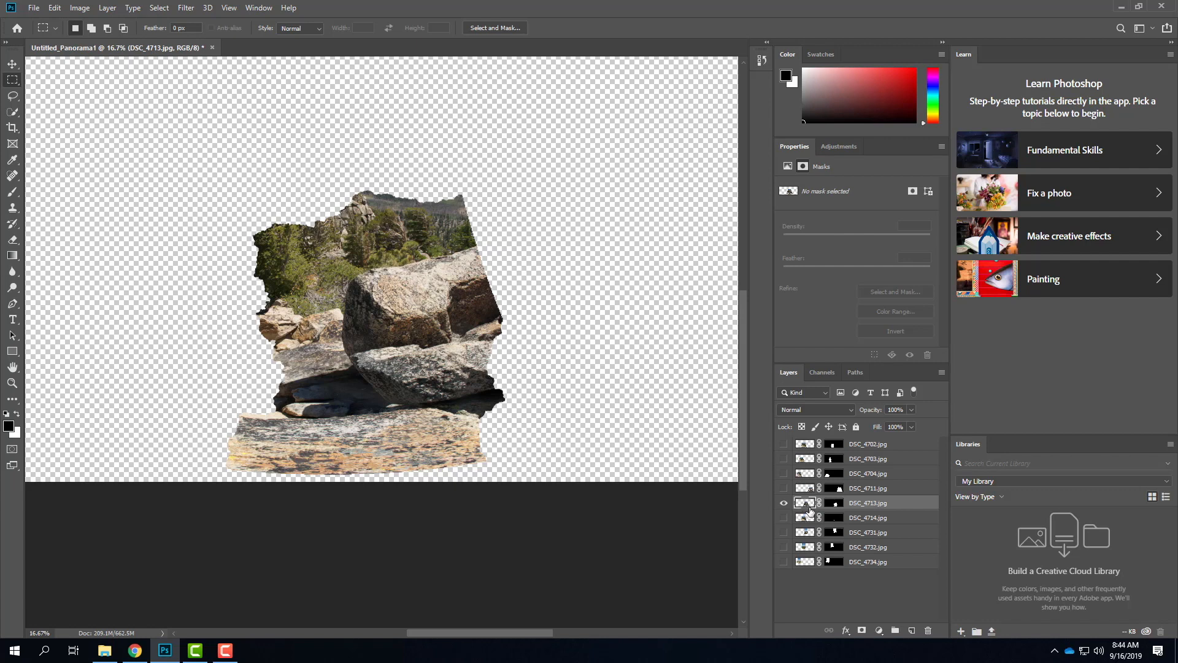
# Select the DSC_4713.jpg layer mask and make all the panorama layers visible
pyautogui.click(832, 508)
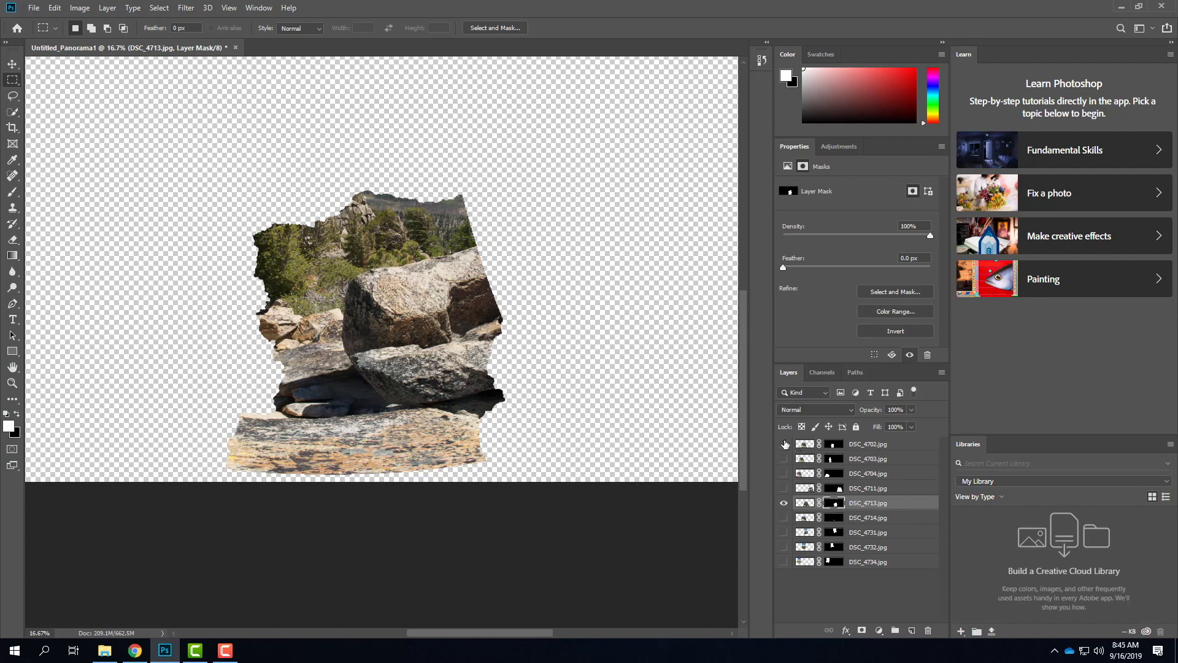
pyautogui.moveTo(785, 444); pyautogui.dragTo(782, 573)
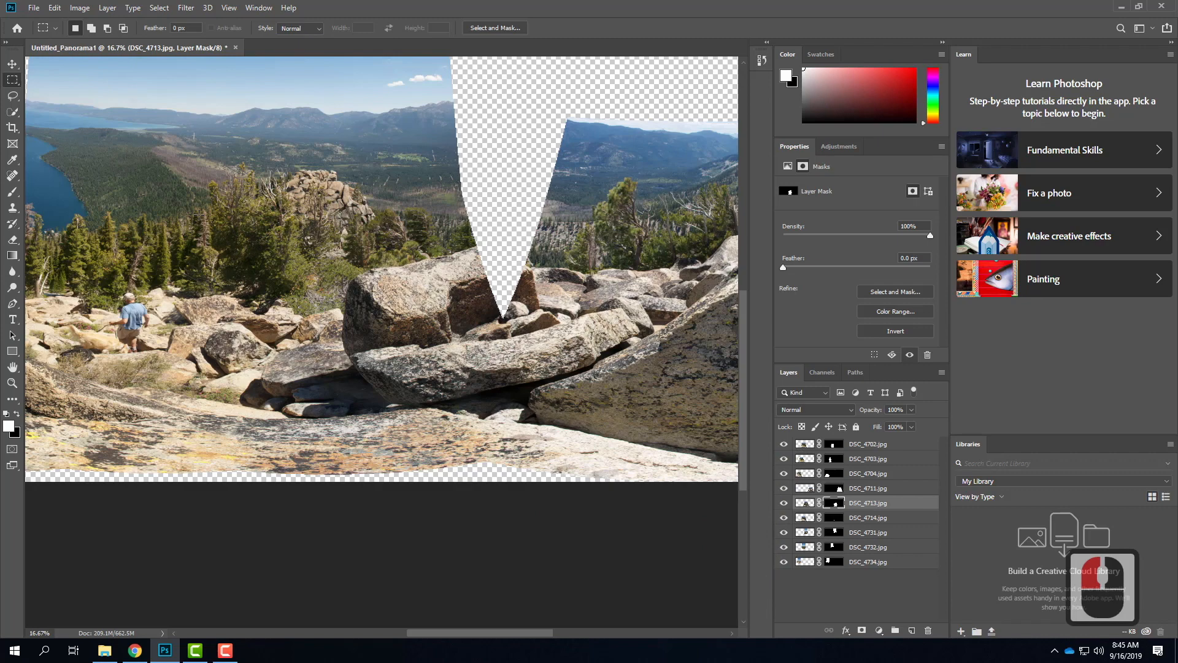
pyautogui.hotkey('ctrl', '0')
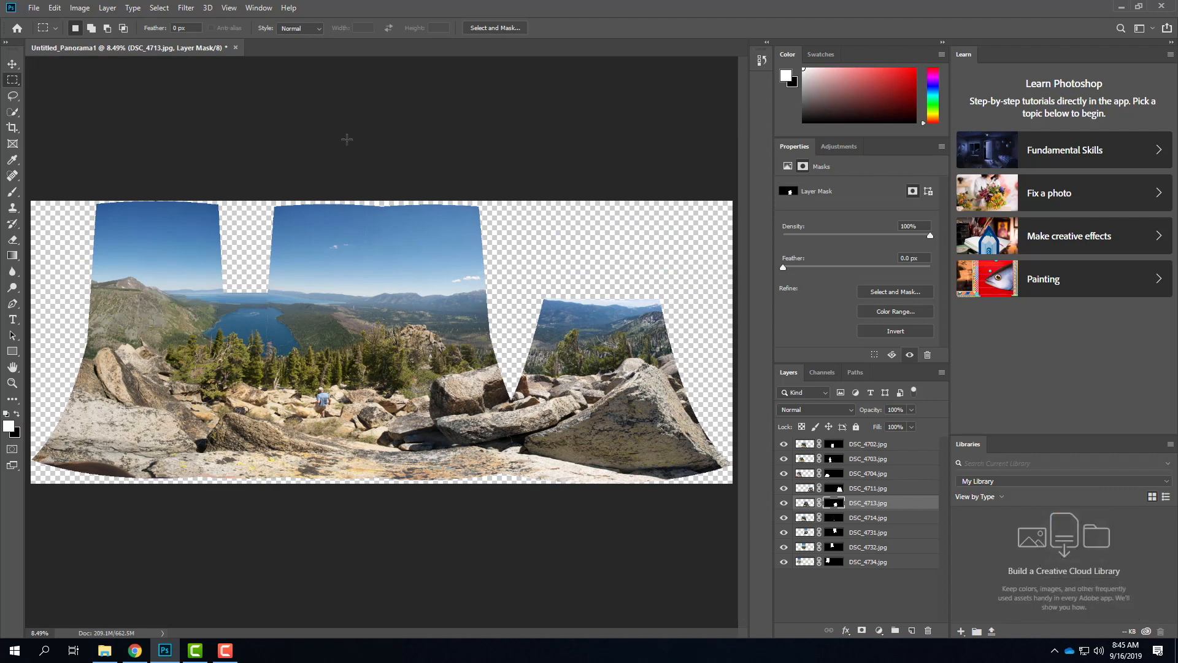
pyautogui.click(33, 8)
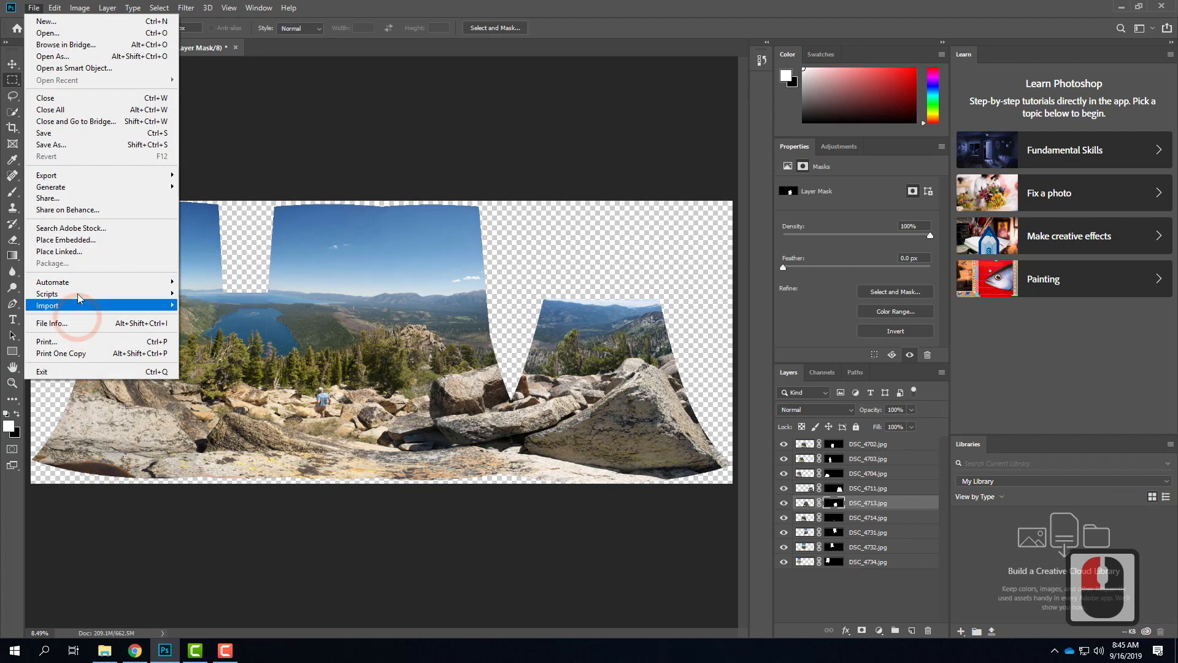
pyautogui.moveTo(101, 176)
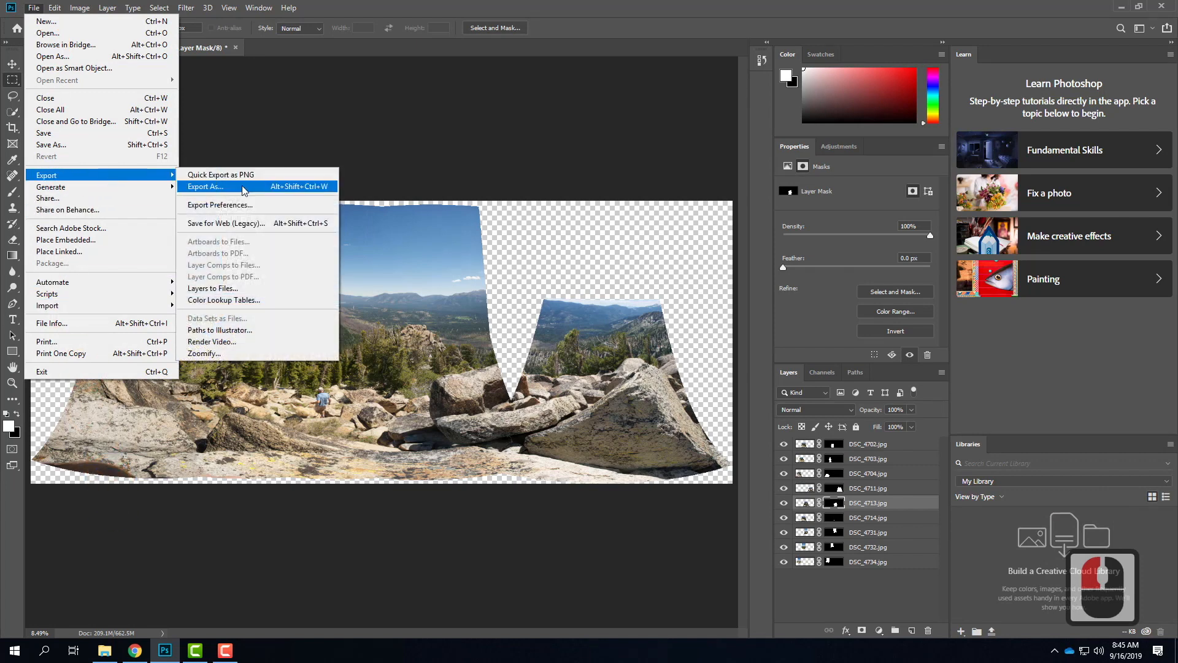
pyautogui.click(242, 185)
pyautogui.click(578, 275)
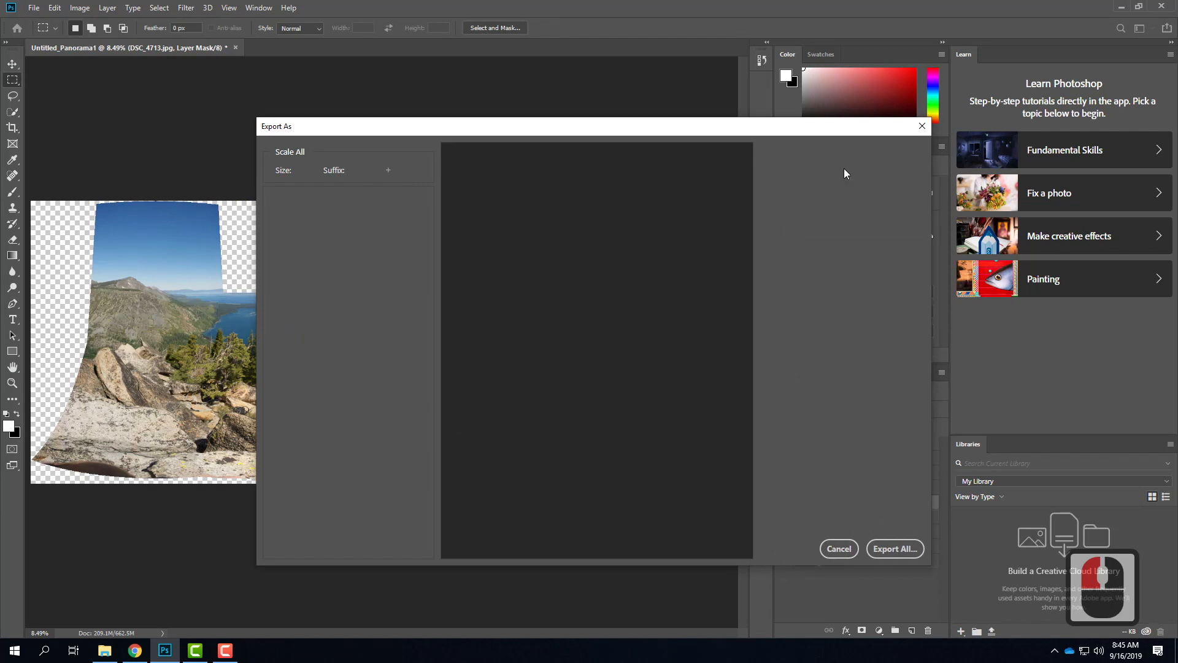
pyautogui.click(840, 556)
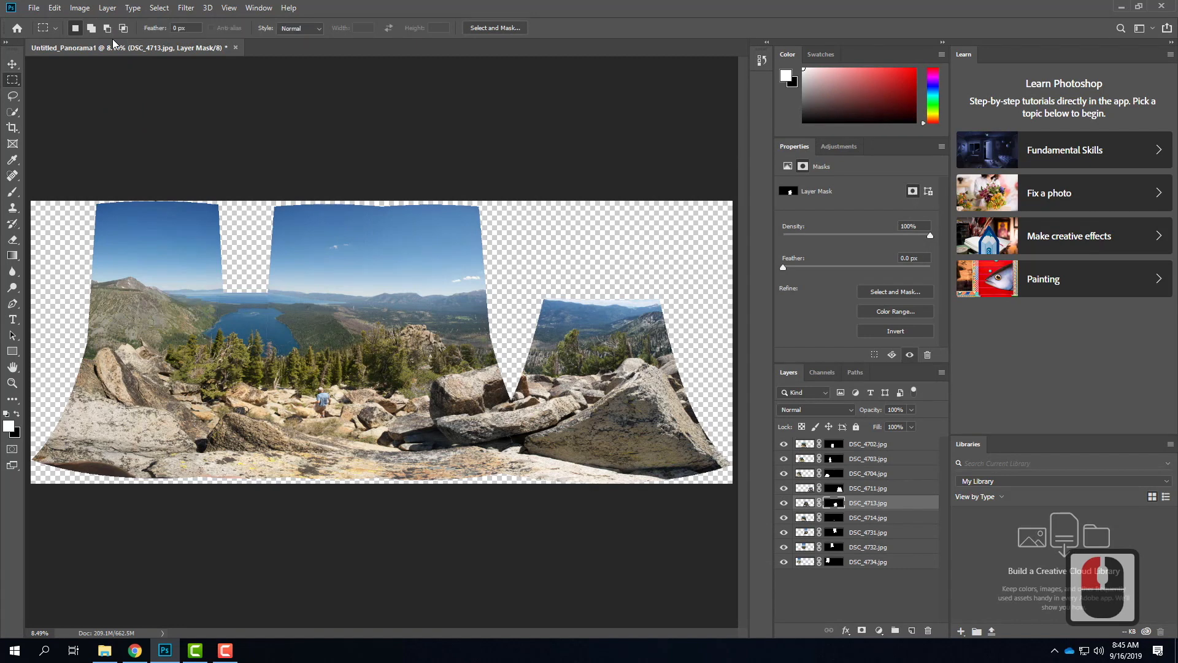
# Check the OneDrive folder in File Explorer and the Exercise 106 page in Chrome, and return to Photoshop
pyautogui.click(104, 650)
pyautogui.click(485, 279)
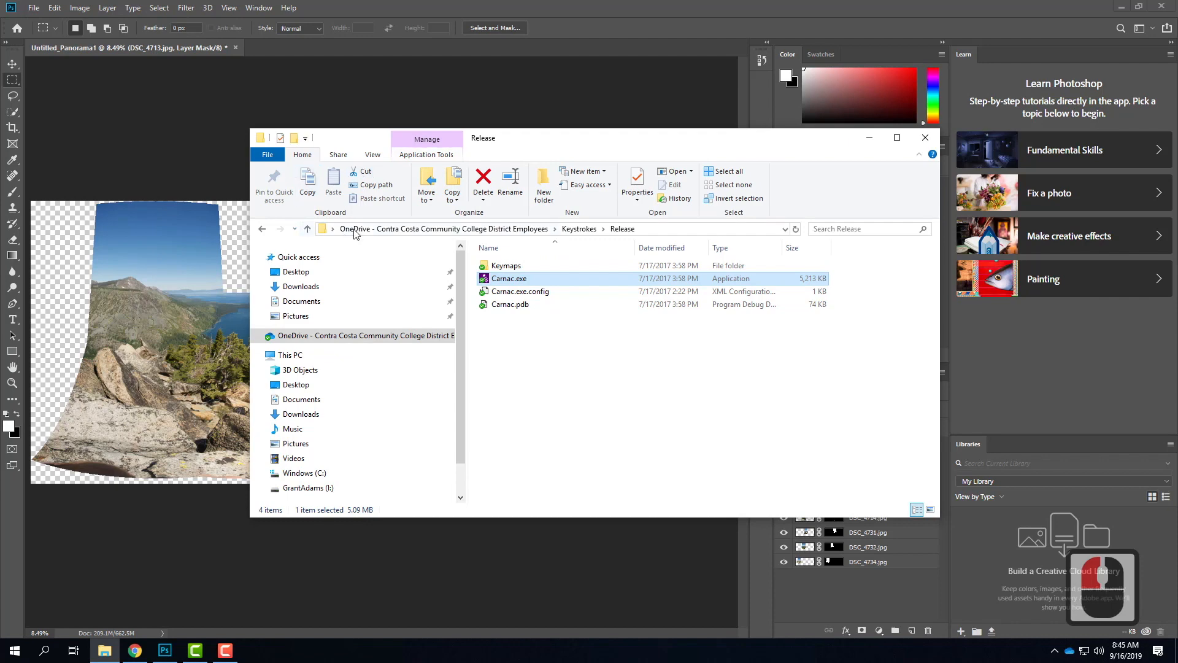
pyautogui.click(313, 341)
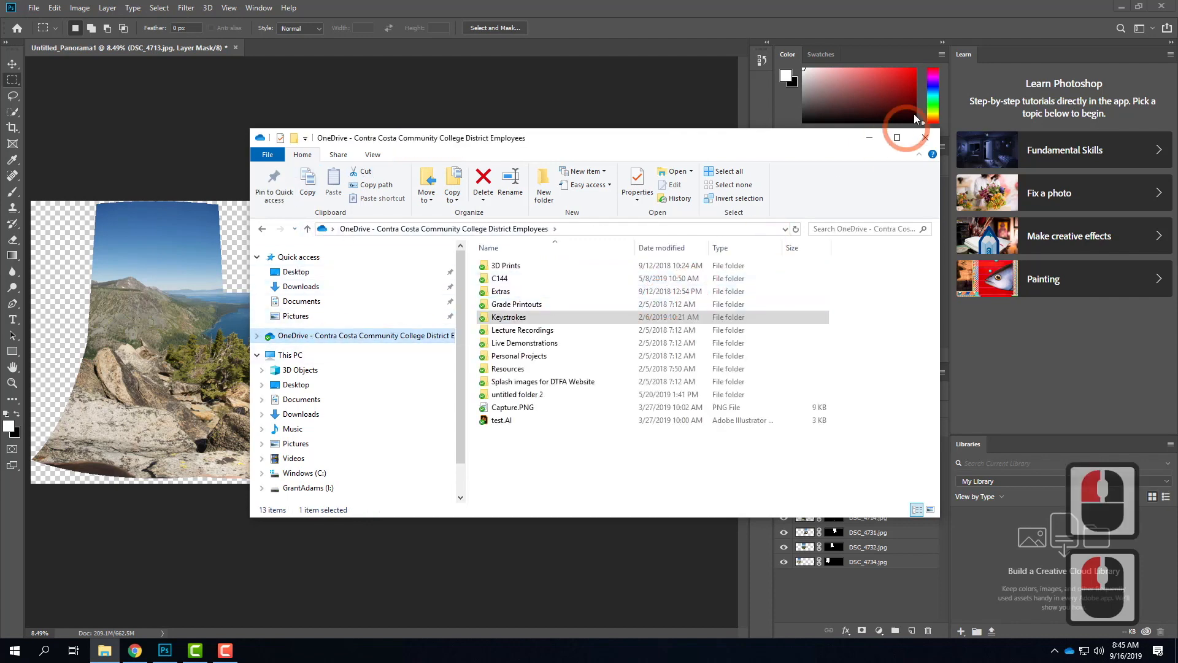
pyautogui.click(869, 138)
pyautogui.click(135, 651)
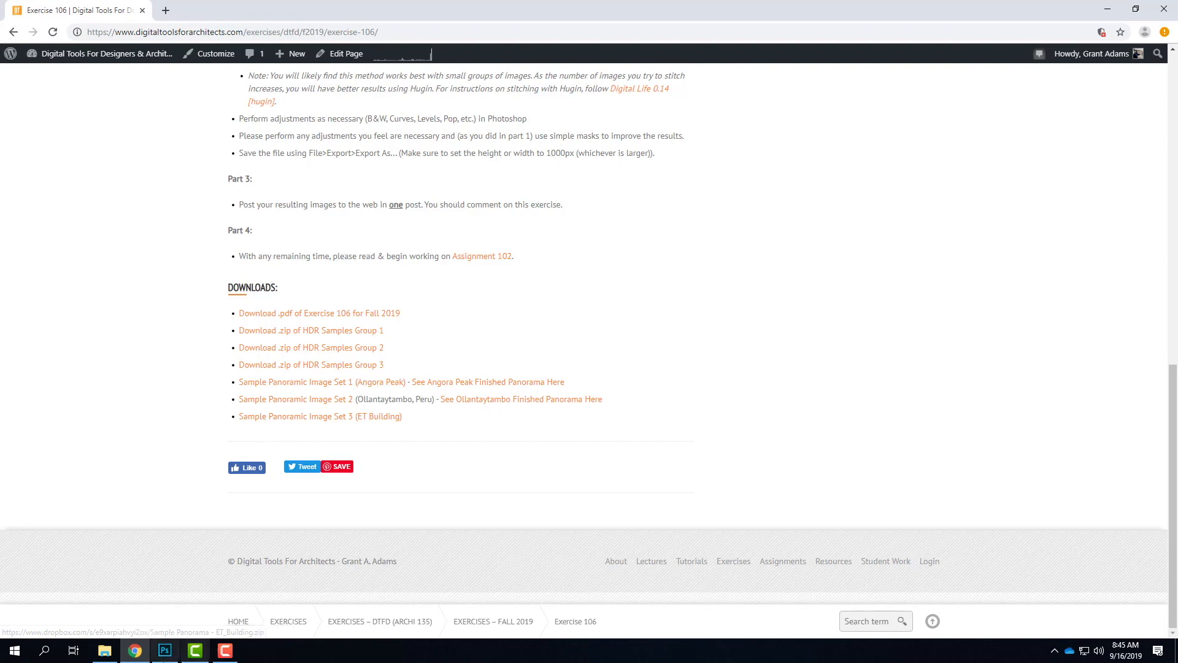
pyautogui.click(166, 649)
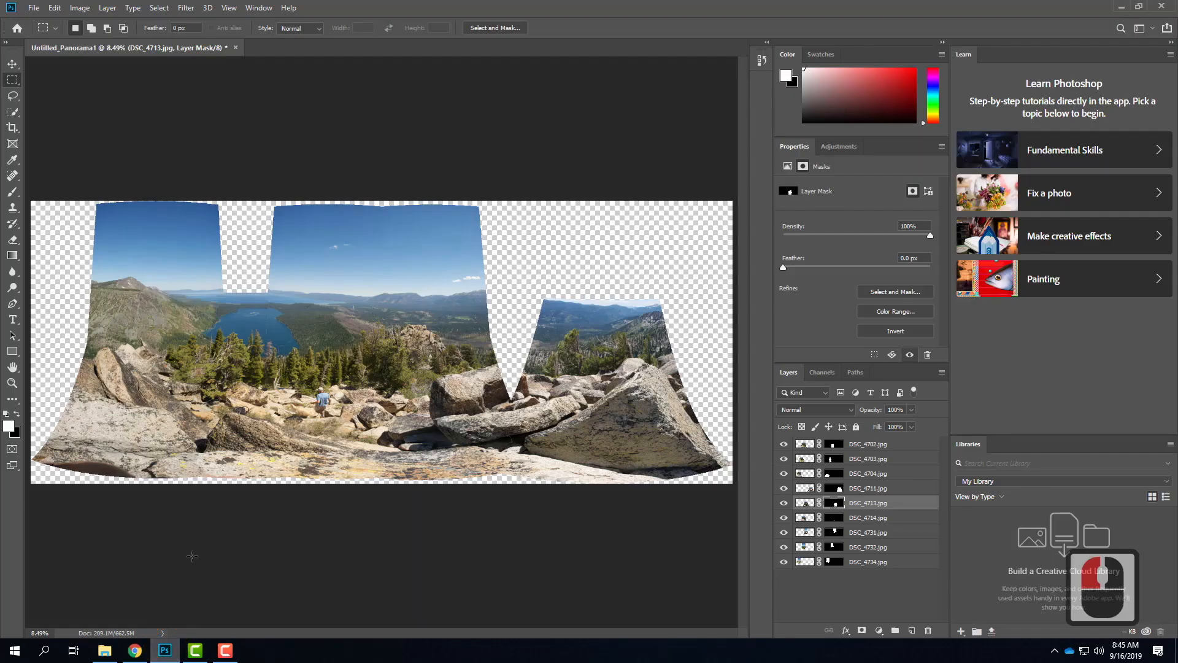
# Start Merge to HDR Pro and browse for source files in the HDR folder of Ex106
pyautogui.click(33, 7)
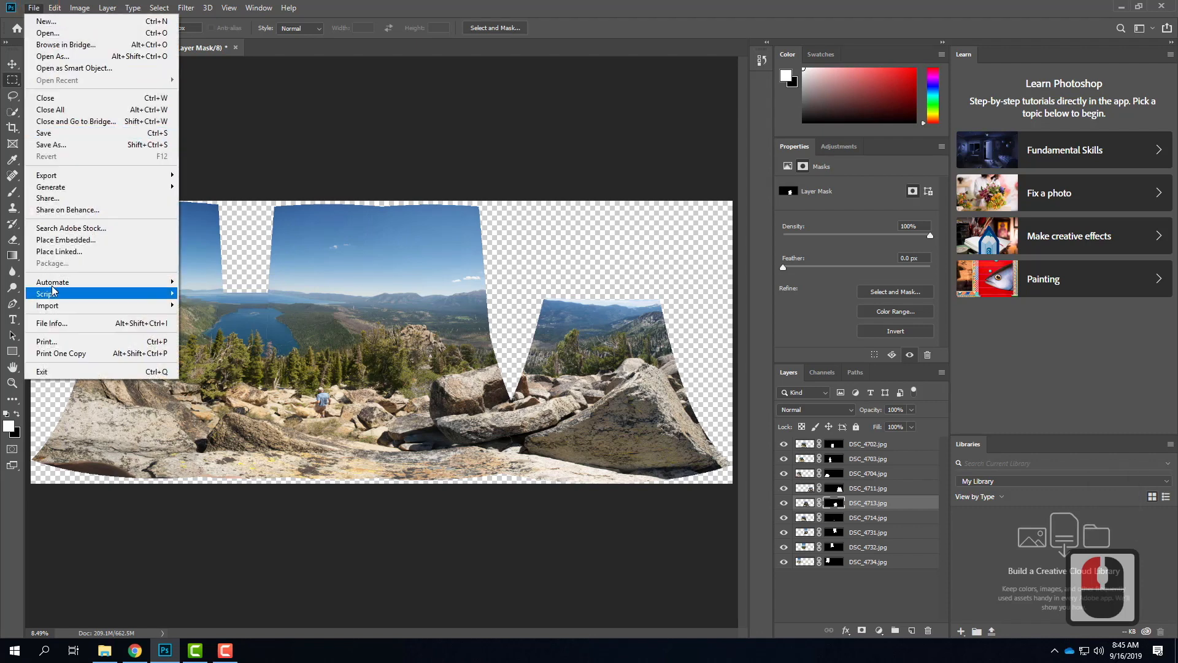
pyautogui.moveTo(105, 283)
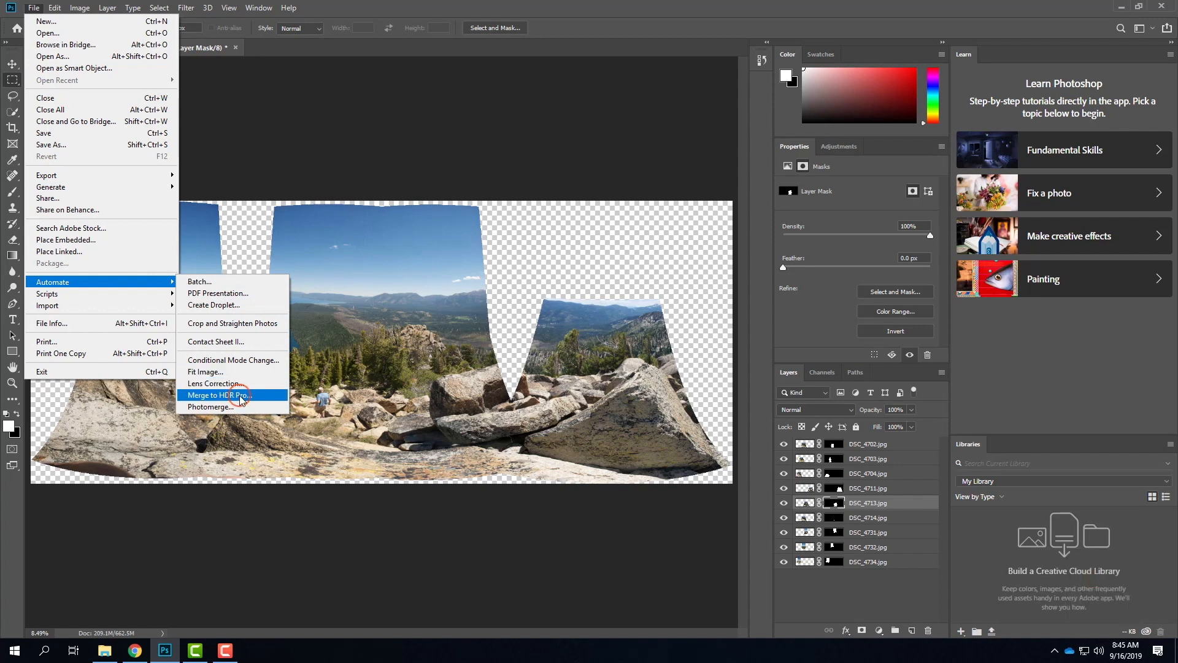
pyautogui.click(241, 397)
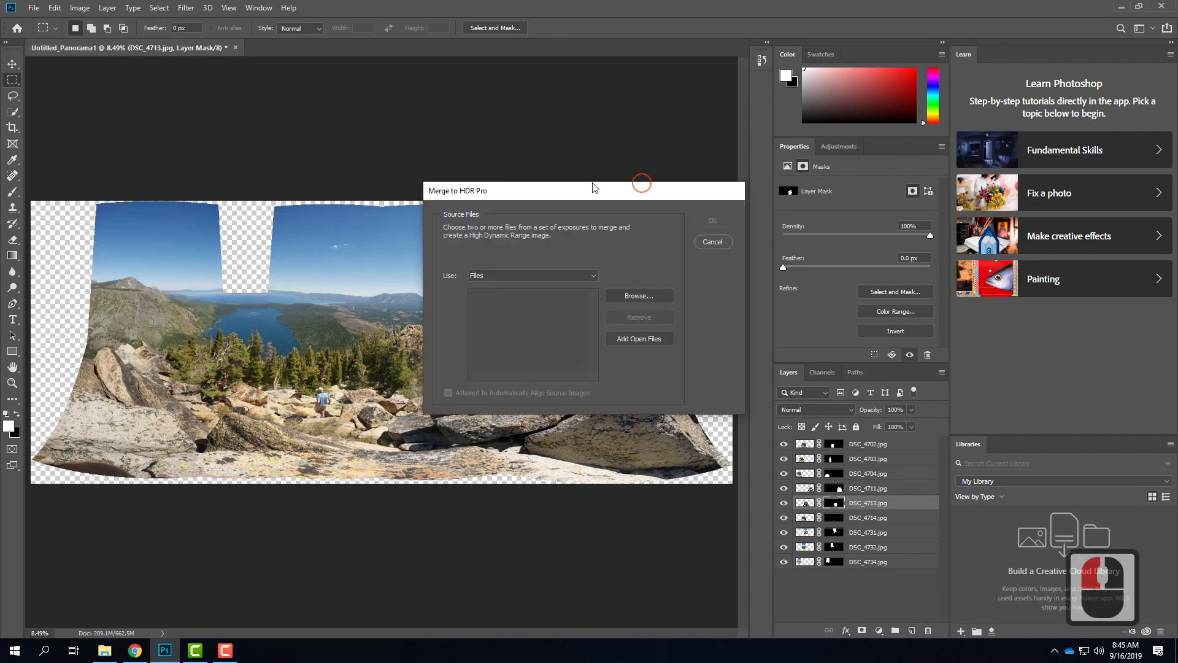
pyautogui.moveTo(639, 184); pyautogui.dragTo(489, 120)
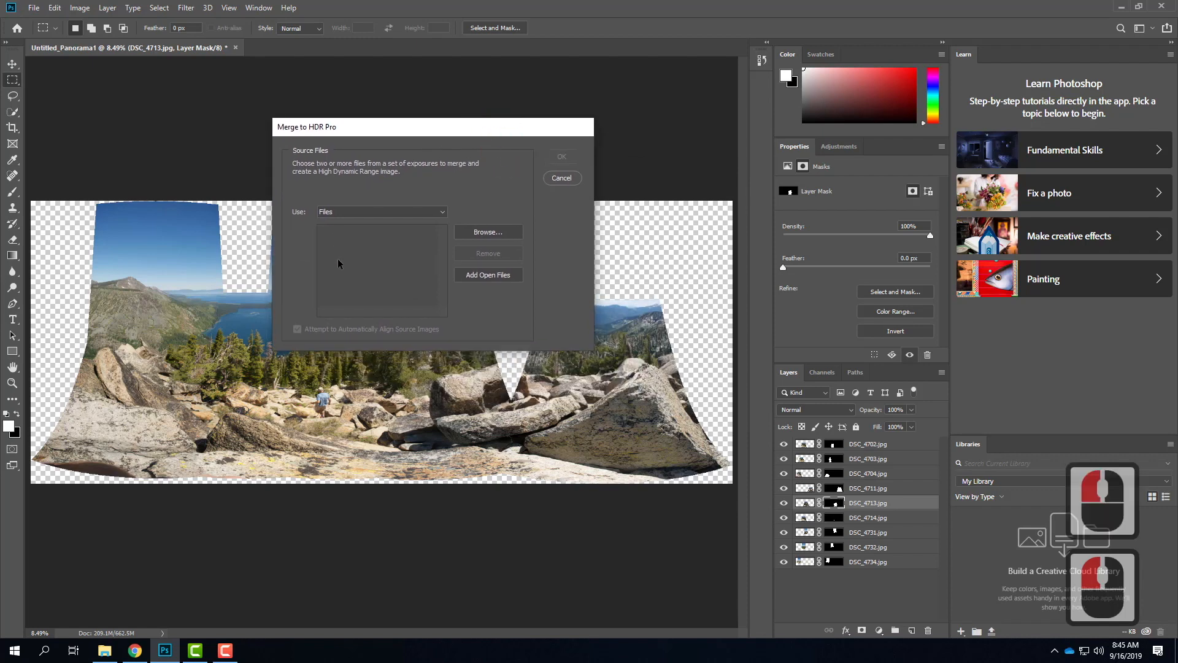
pyautogui.click(487, 231)
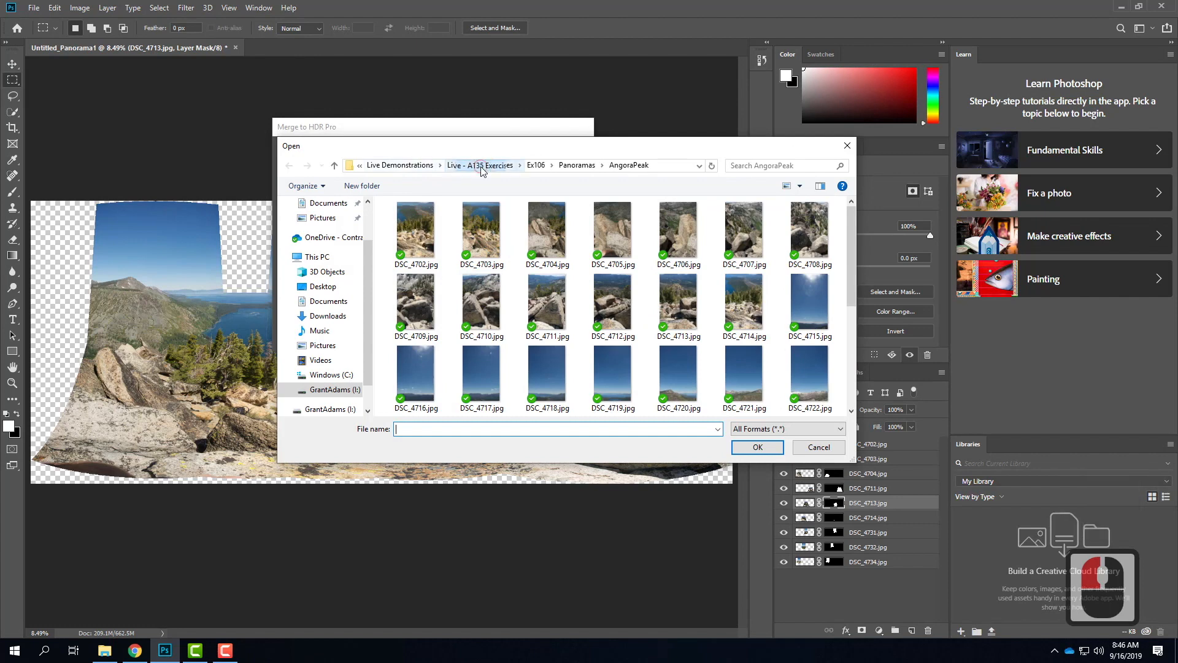
pyautogui.click(482, 166)
pyautogui.doubleClick(402, 271)
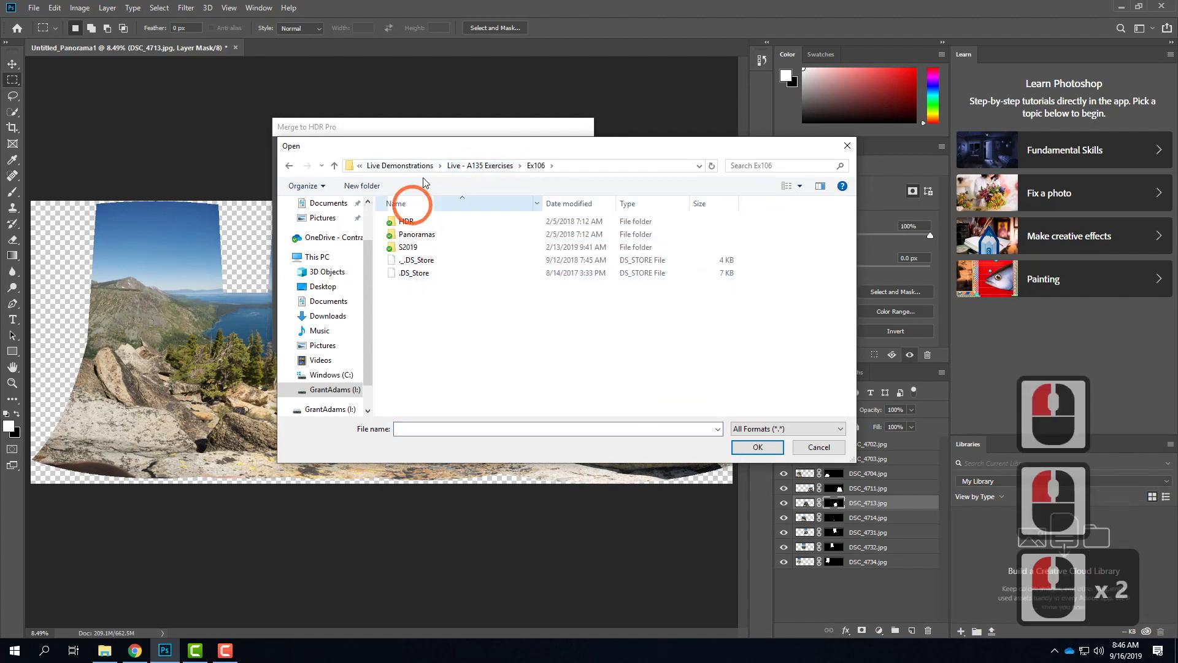
pyautogui.doubleClick(407, 221)
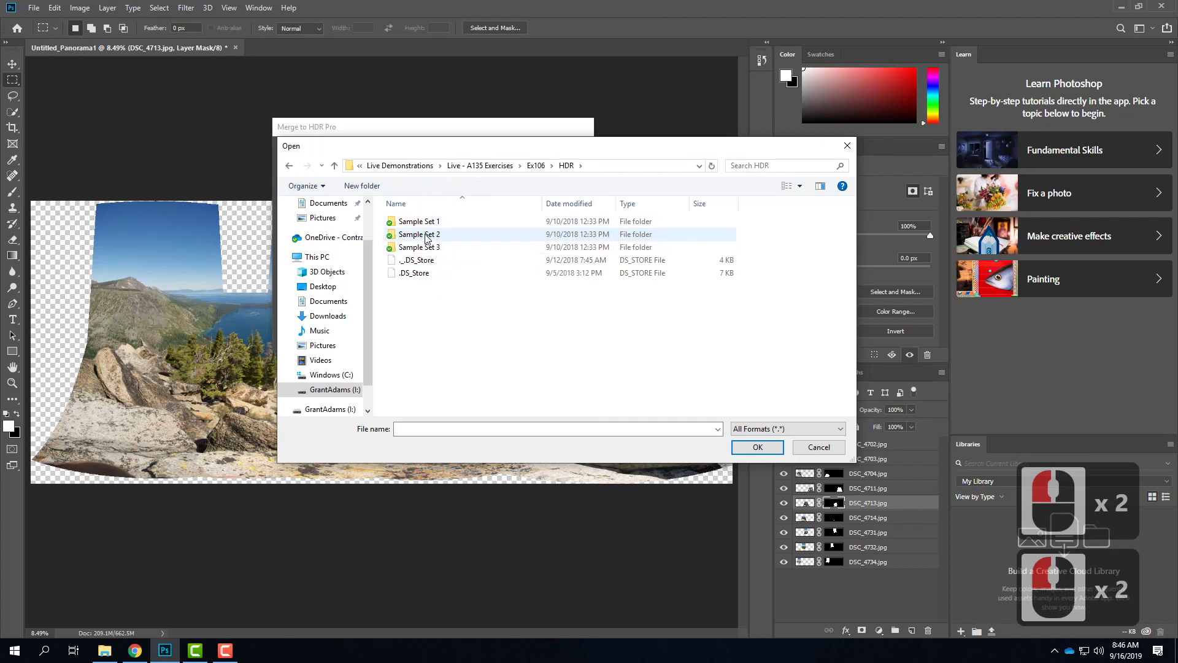
# Load DSC_2126.jpg, DSC_2127.jpg and DSC_2128.jpg from Sample Set 2 and merge them with automatic alignment
pyautogui.doubleClick(428, 236)
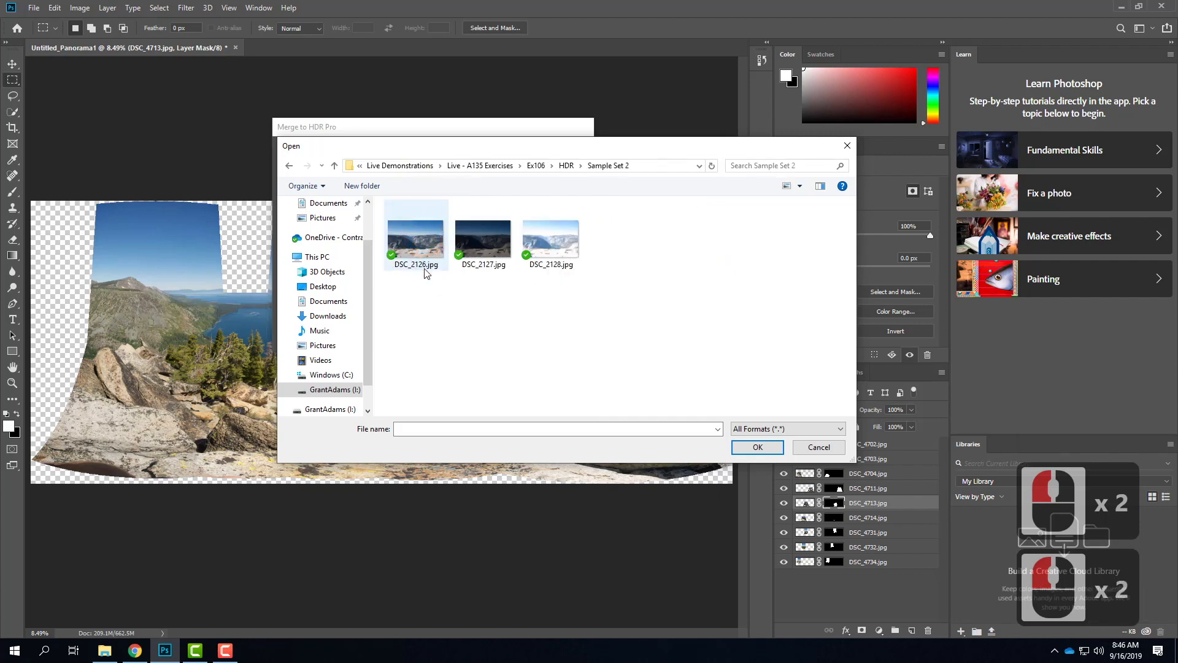
pyautogui.doubleClick(428, 248)
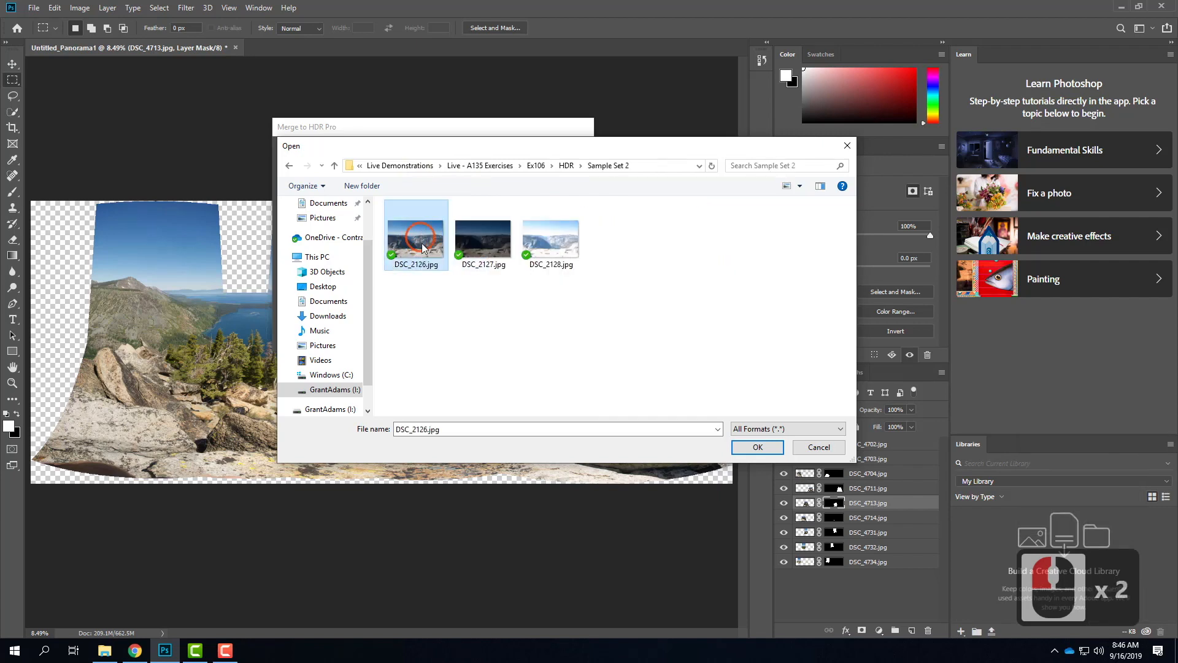
pyautogui.keyDown('shift'); pyautogui.click(537, 237); pyautogui.keyUp('shift')
pyautogui.click(766, 450)
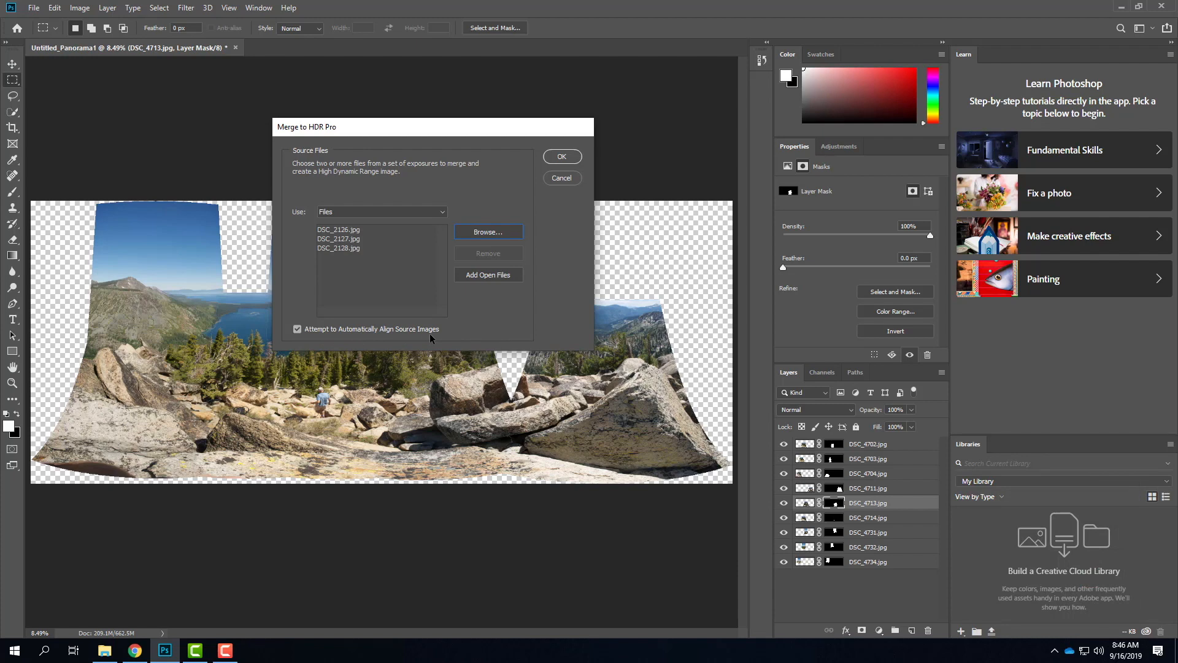
pyautogui.click(562, 157)
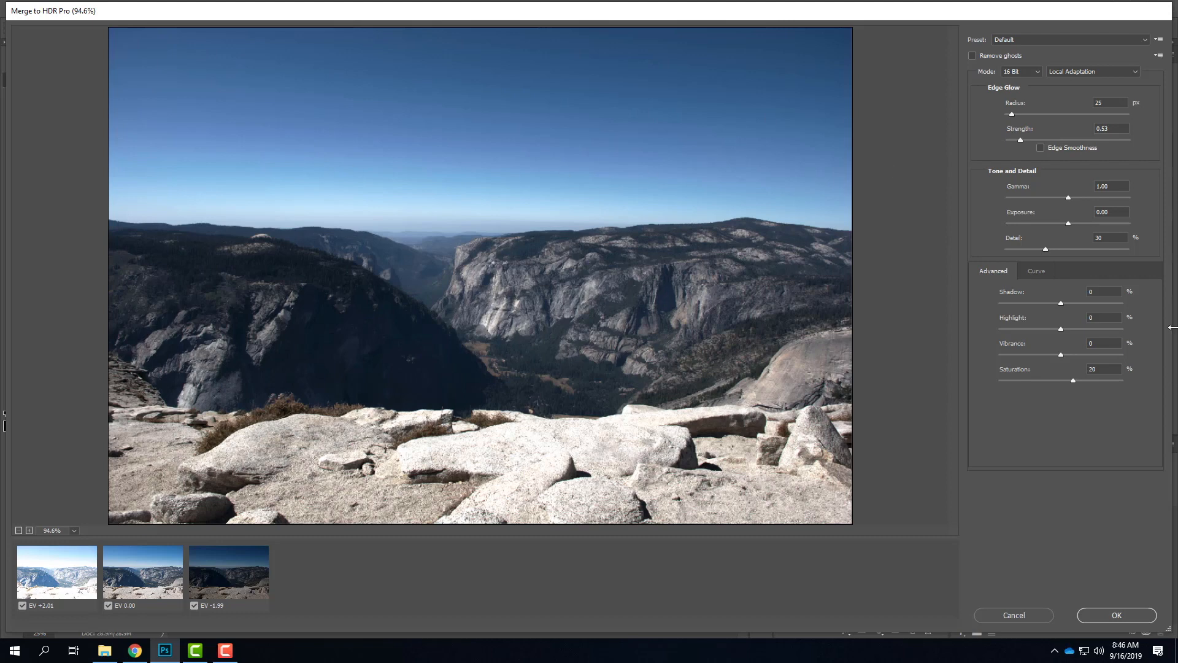
# Try the Photorealistic Low Contrast, Photorealistic High Contrast, Saturated and Surrealistic High Contrast presets on the HDR image, and return to Default
pyautogui.click(1014, 42)
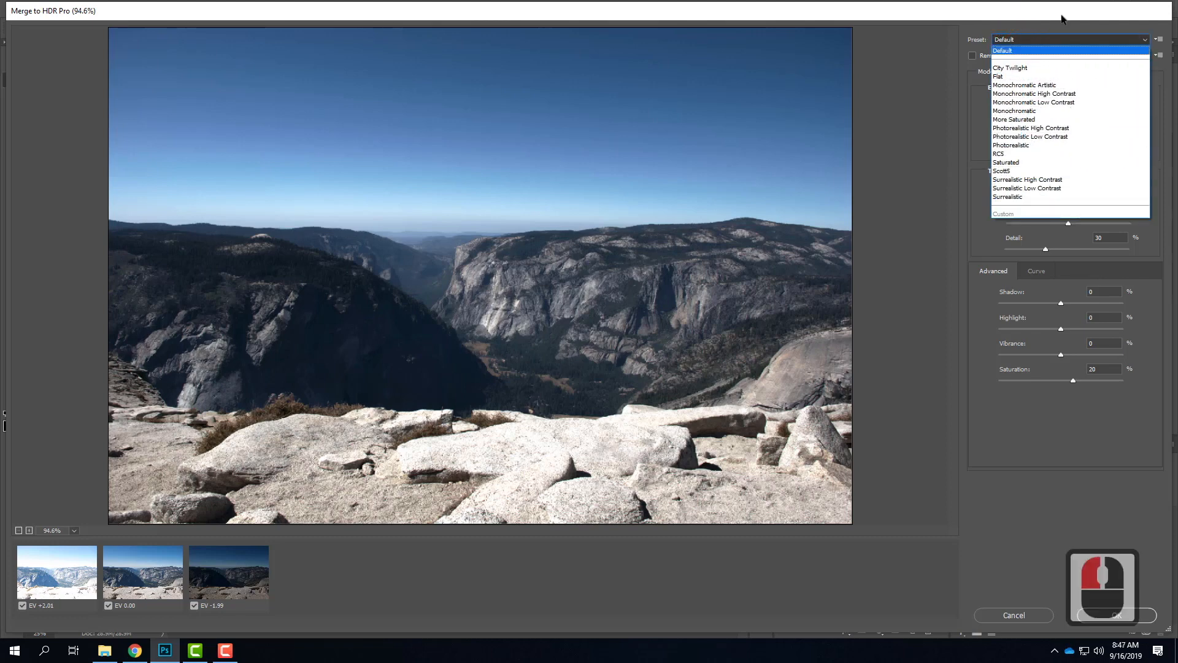
pyautogui.click(1062, 137)
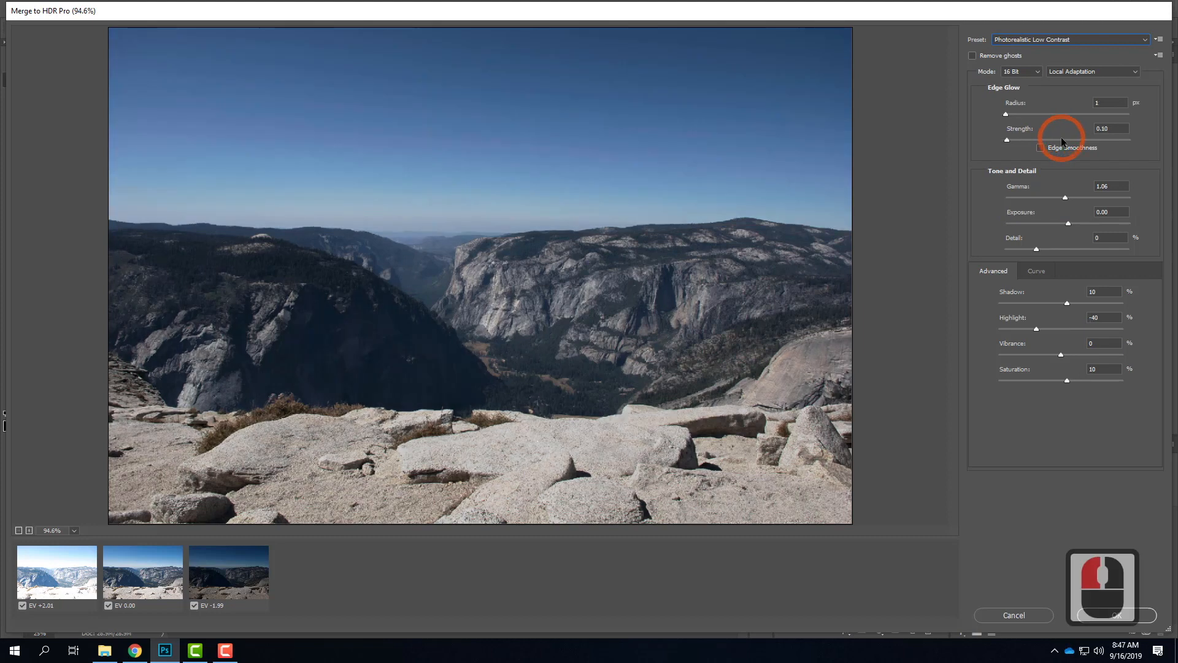
pyautogui.click(1061, 40)
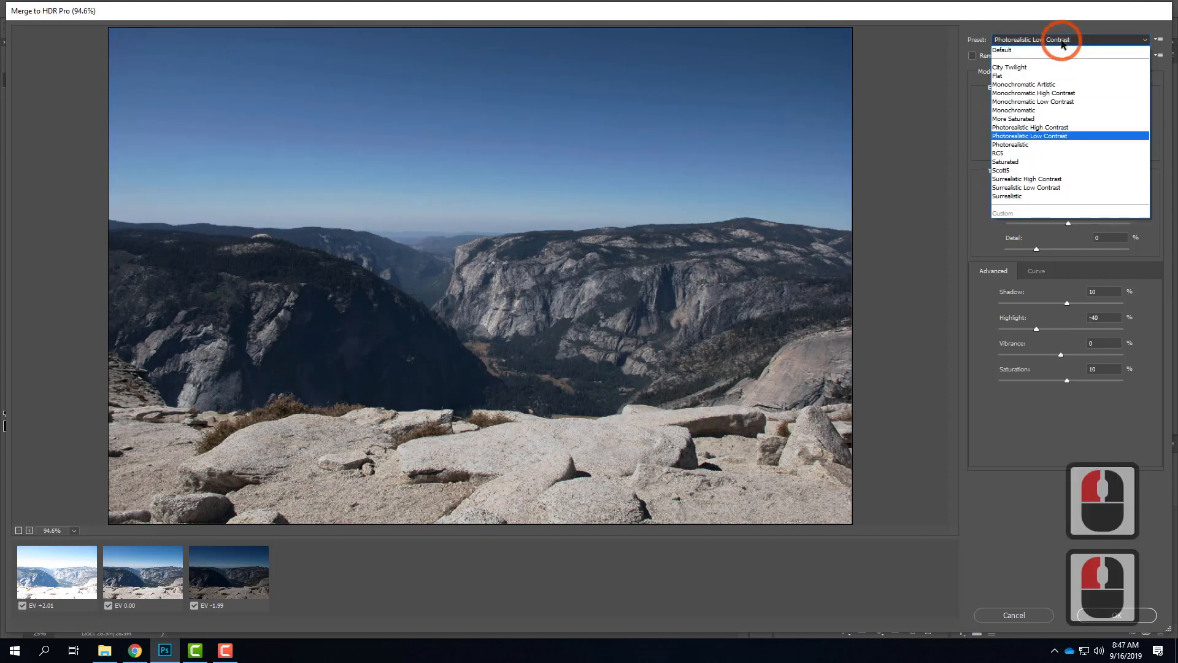
pyautogui.click(1051, 127)
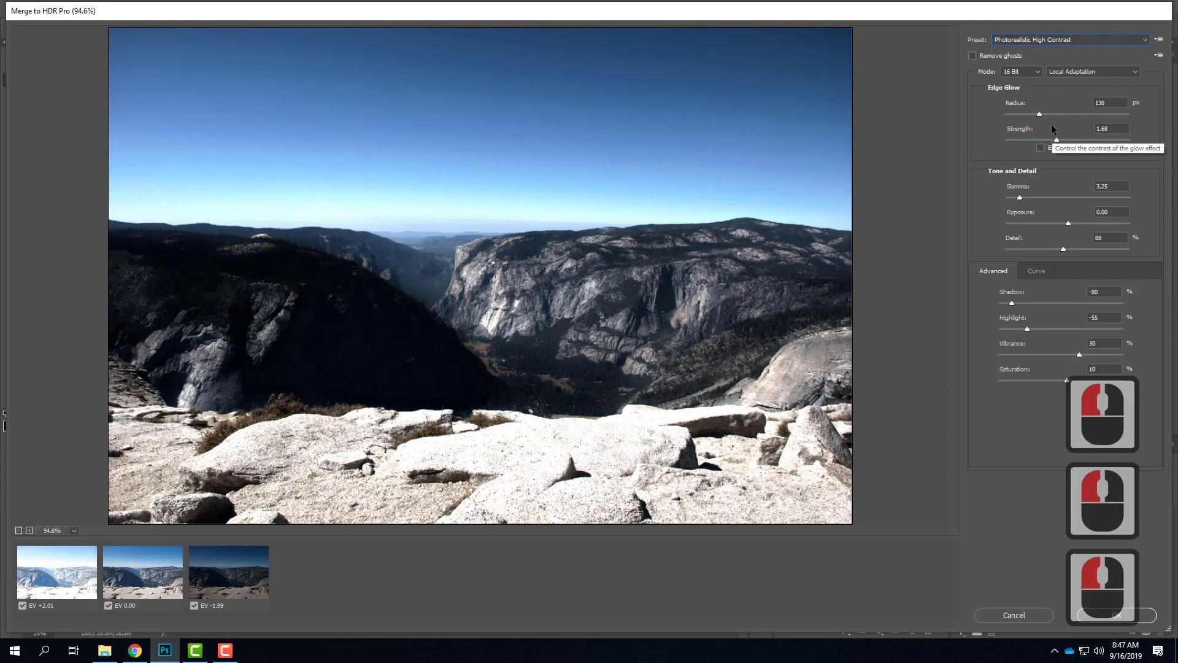
pyautogui.click(1062, 42)
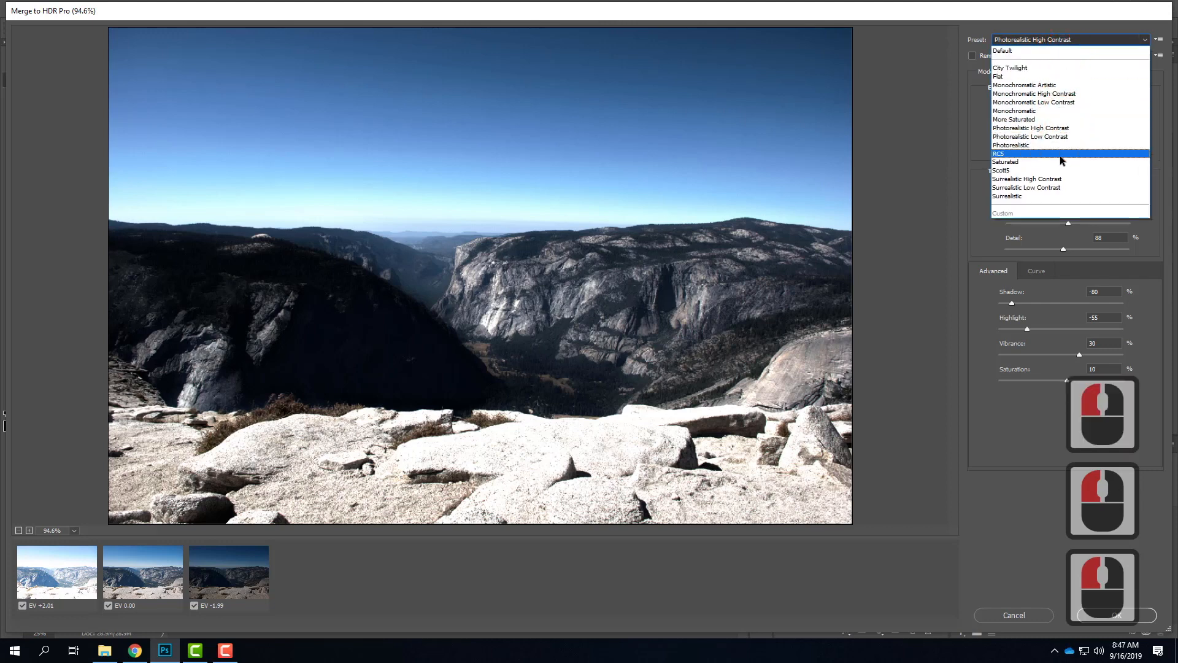
pyautogui.click(1059, 160)
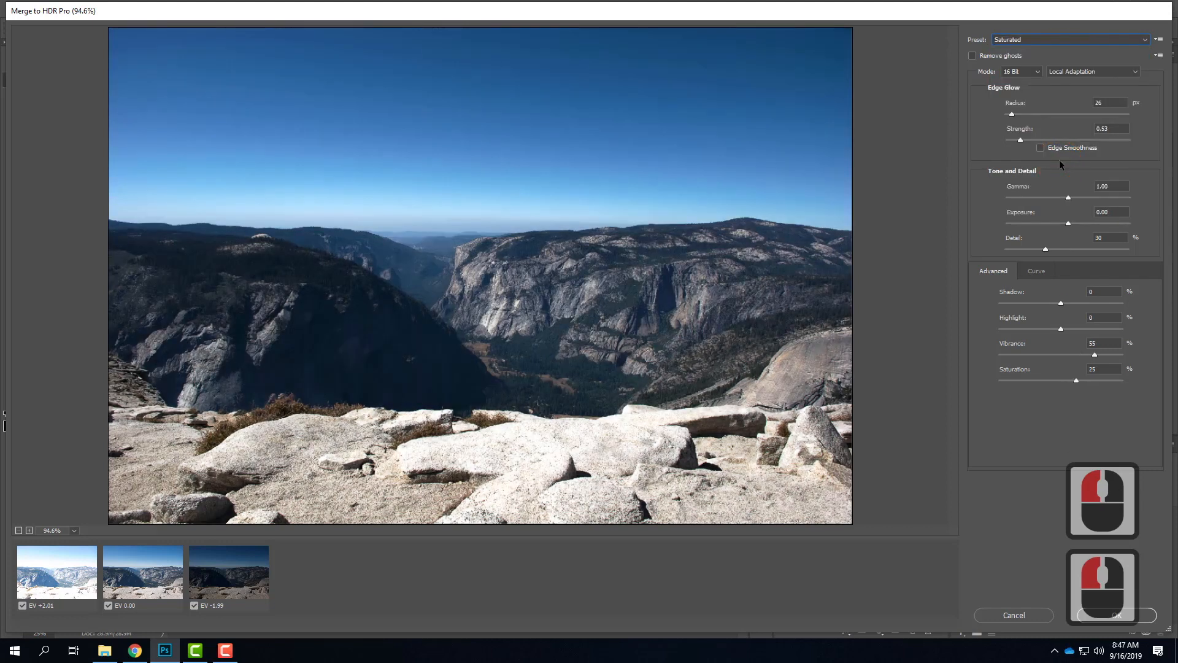
pyautogui.click(1065, 41)
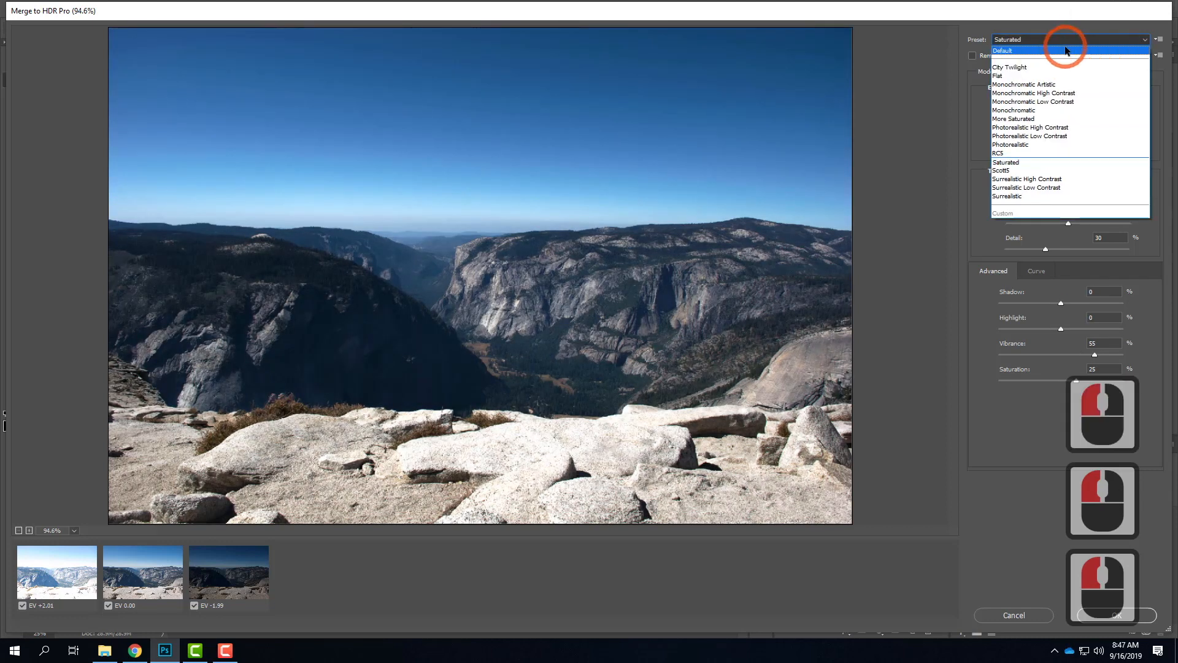
pyautogui.click(1048, 179)
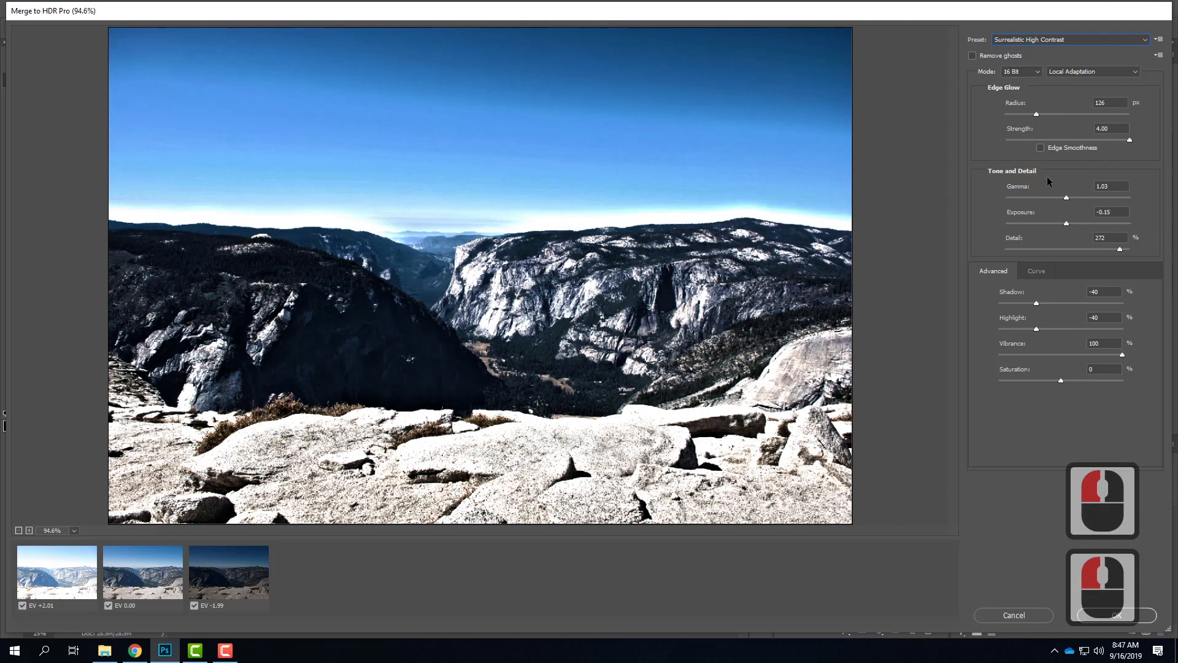
pyautogui.click(1039, 40)
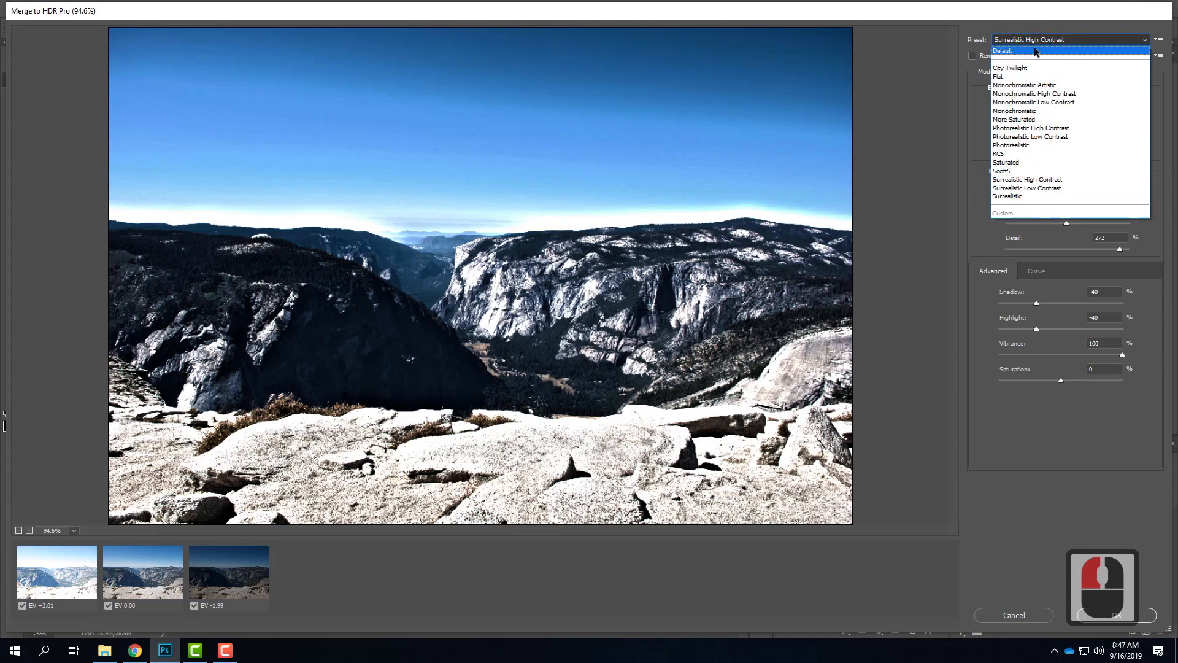
pyautogui.click(1035, 51)
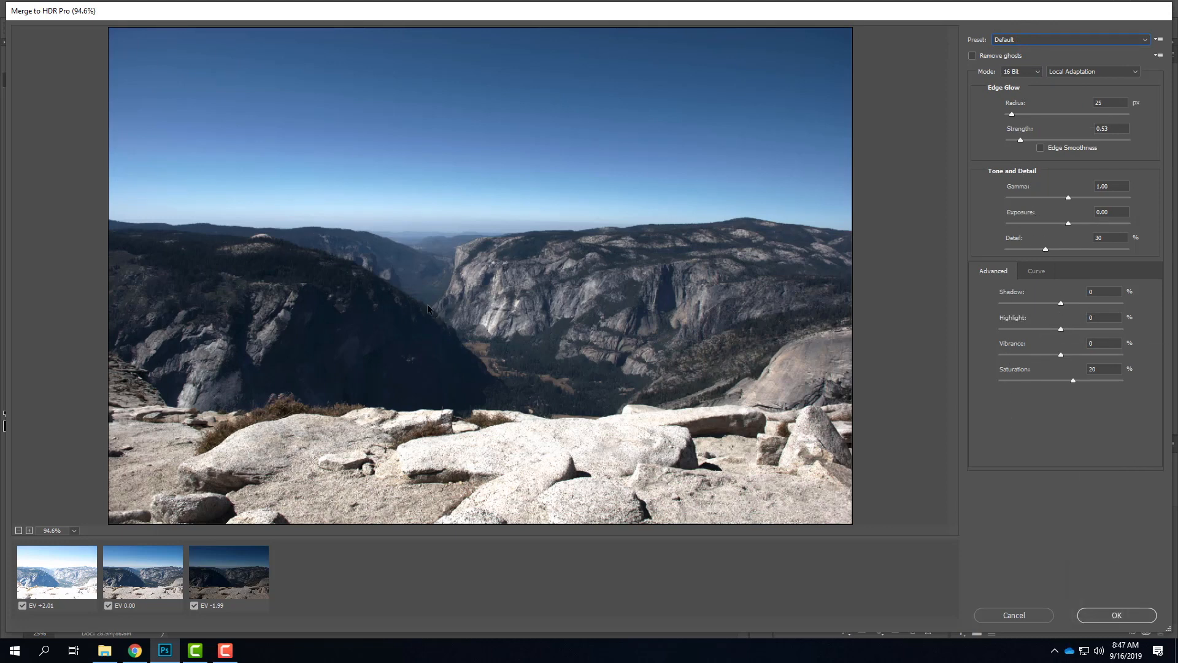
# Try different Shadow and Highlight amounts on the HDR image, leaving Shadow at 4% and Highlight at -33%
pyautogui.moveTo(1061, 304); pyautogui.dragTo(1104, 304)
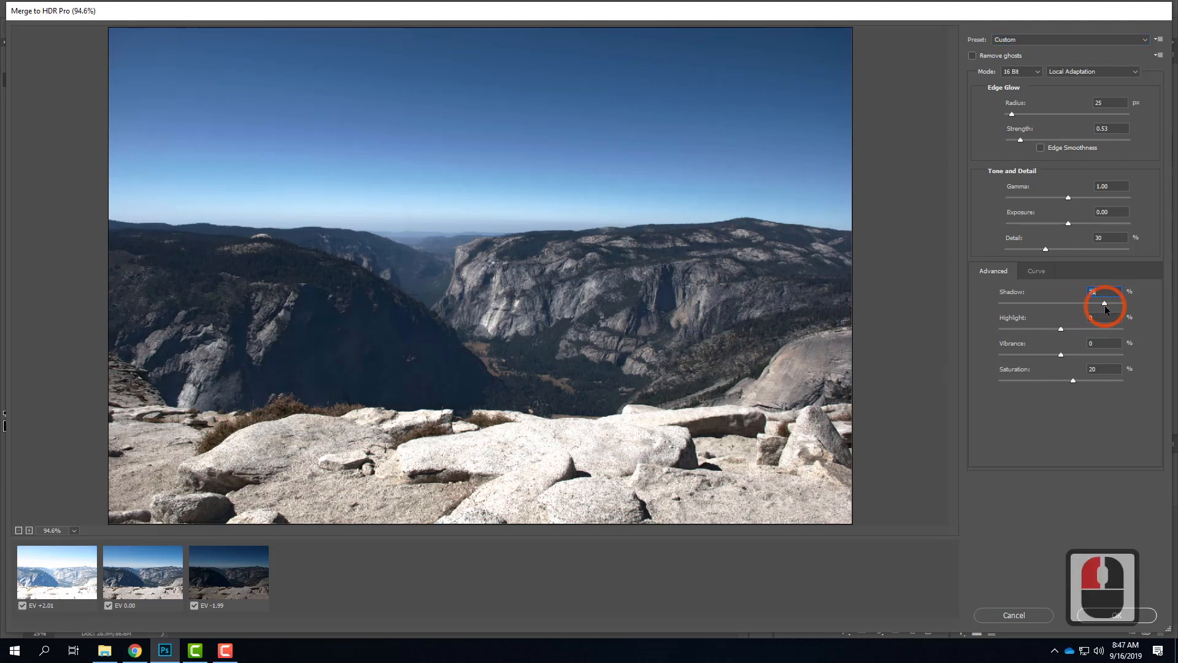
pyautogui.click(1105, 305)
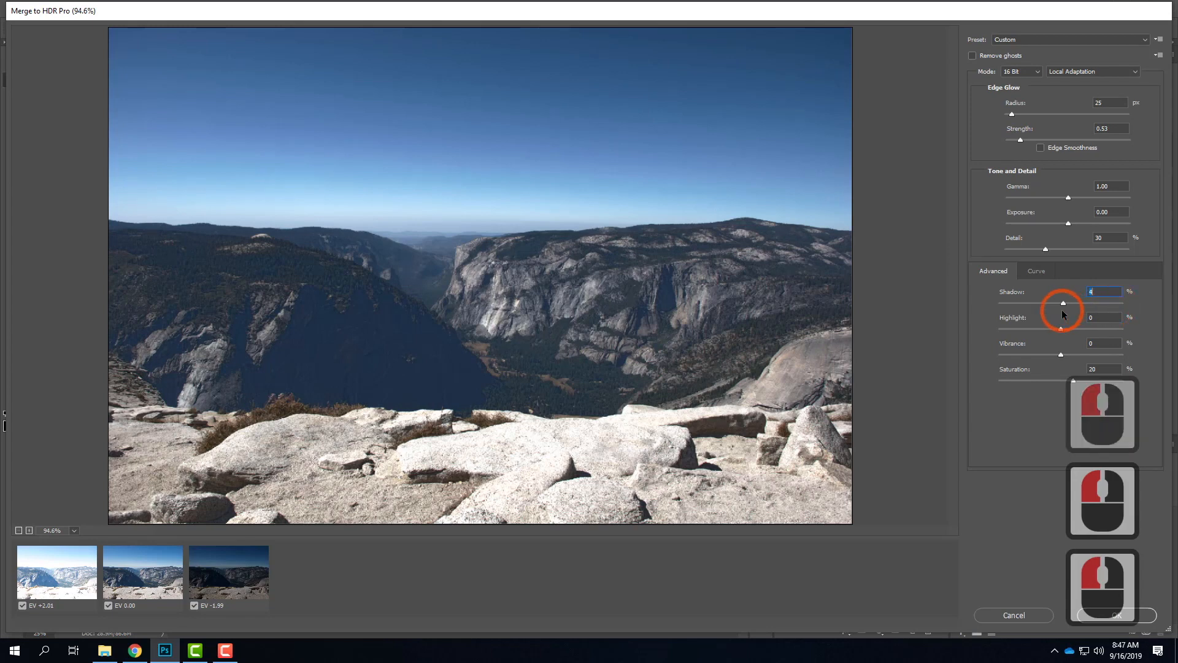
pyautogui.moveTo(1061, 329); pyautogui.dragTo(1003, 331)
pyautogui.click(1023, 330)
pyautogui.moveTo(1006, 329); pyautogui.dragTo(1040, 329)
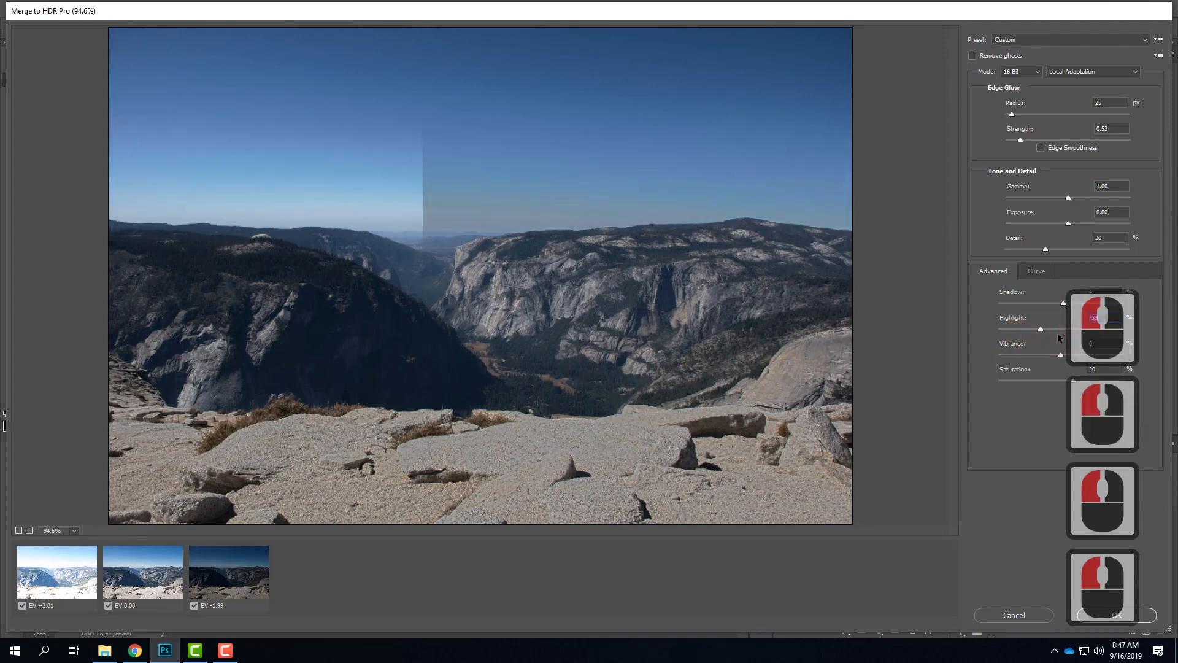
# Apply the Photorealistic Low Contrast preset to the HDR image
pyautogui.click(1070, 38)
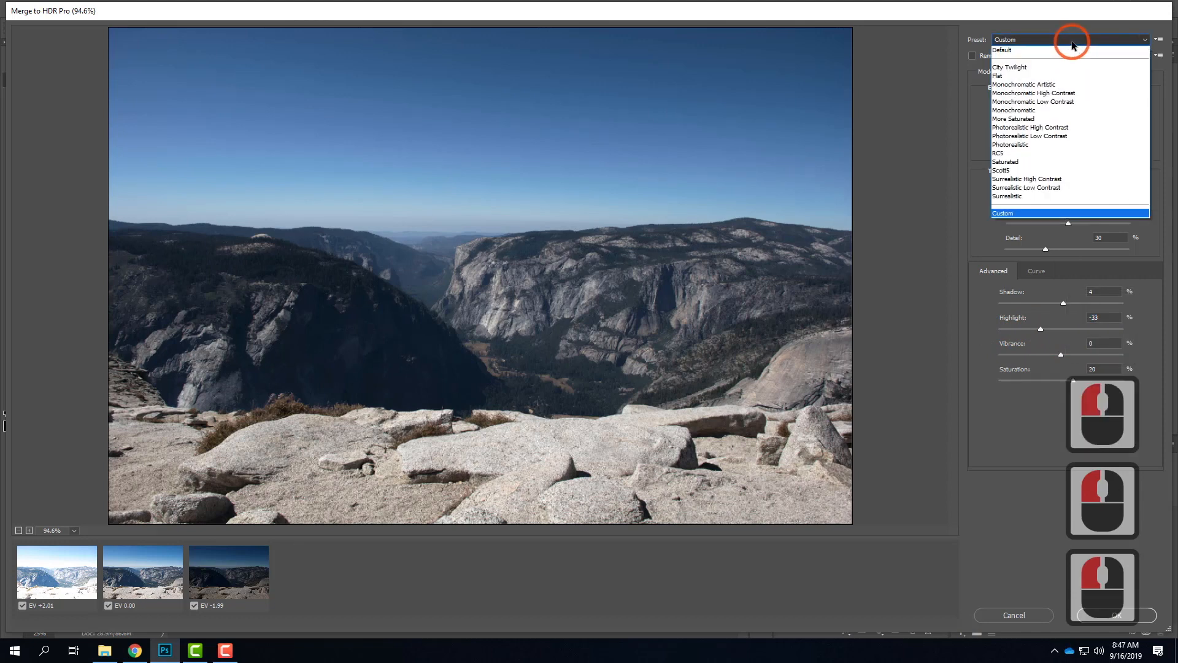
pyautogui.click(1035, 137)
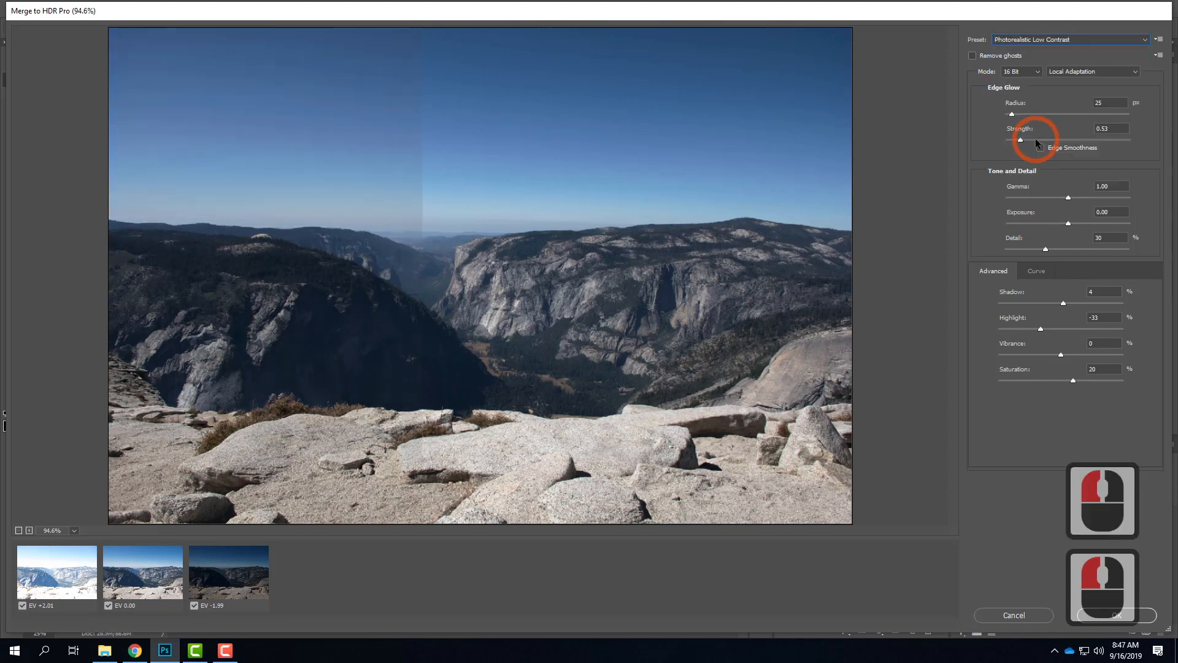
# Finish the Sample Set 2 merge as a 16-bit HDR document
pyautogui.click(1144, 619)
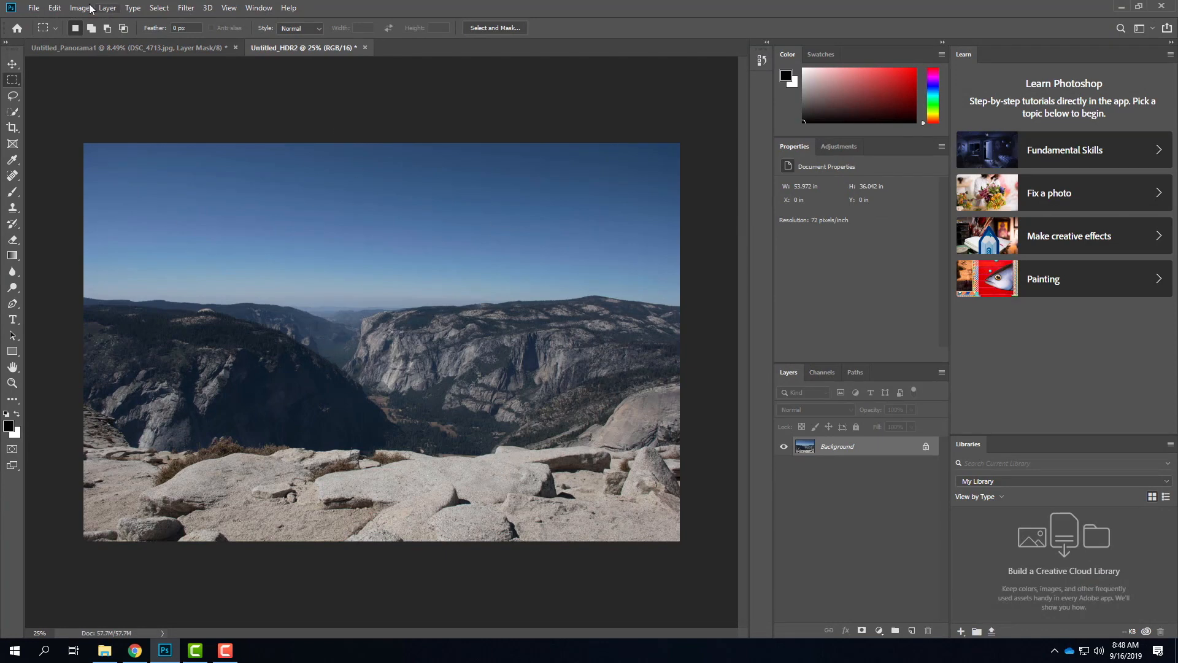
# Load DSC_5116.jpg, DSC_5117.jpg and DSC_5118.jpg from Sample Set 3 into Merge to HDR Pro and merge them with automatic alignment
pyautogui.click(35, 12)
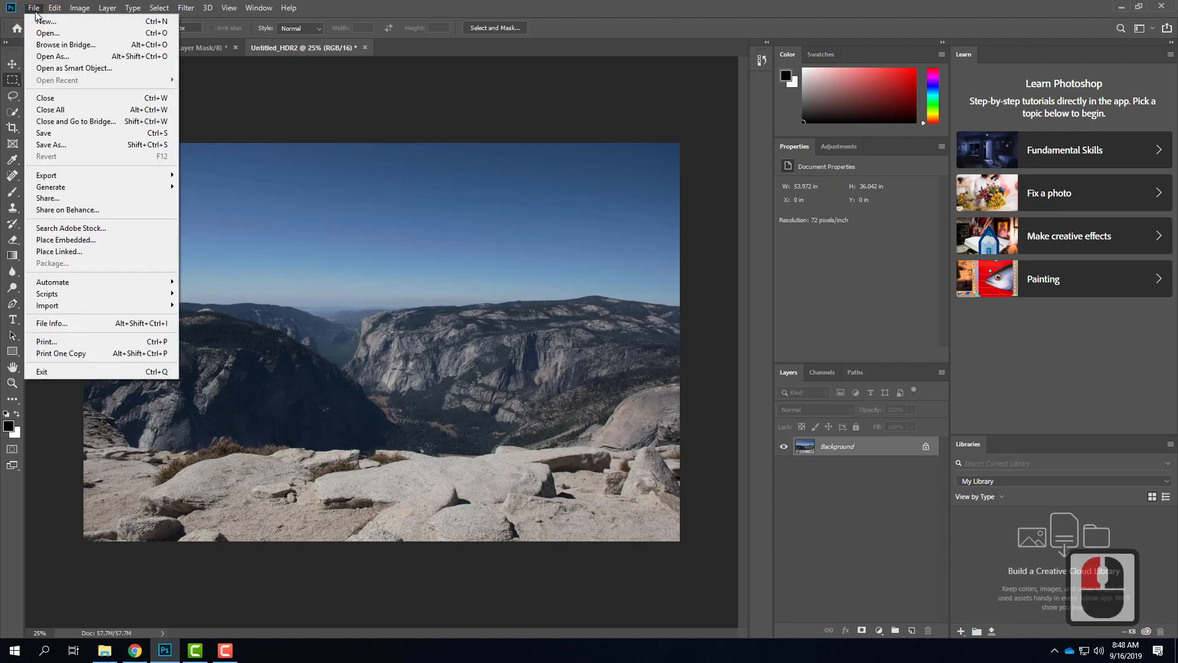
pyautogui.moveTo(83, 282)
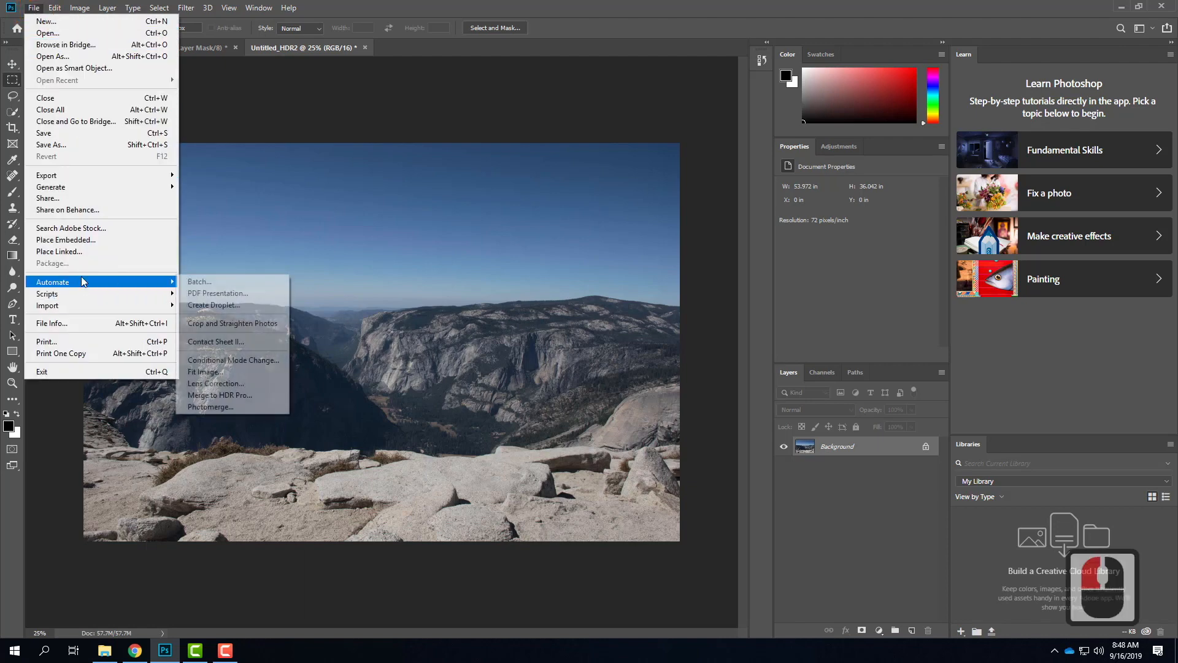
pyautogui.click(230, 396)
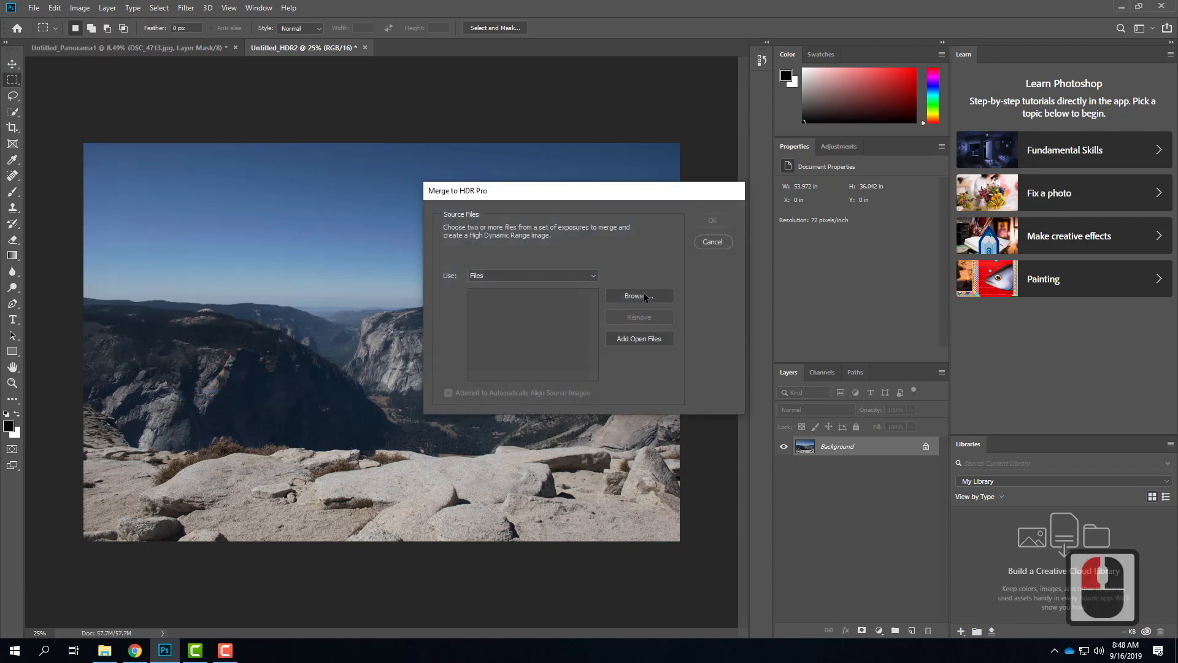
pyautogui.click(644, 297)
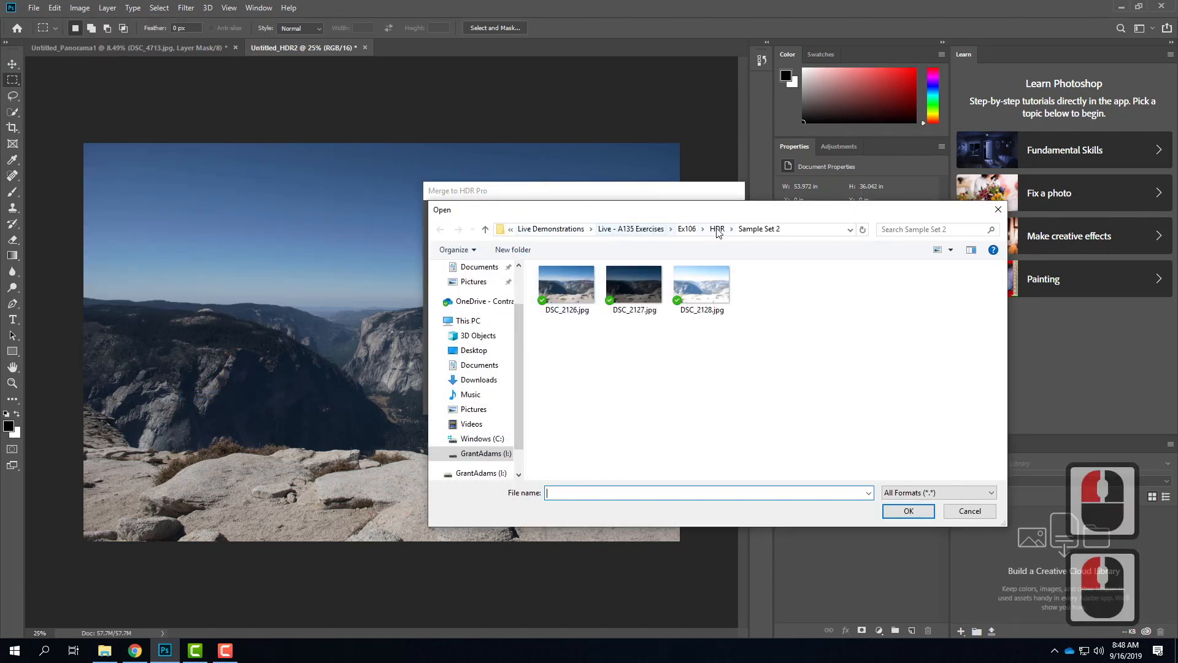
pyautogui.click(717, 230)
pyautogui.click(567, 313)
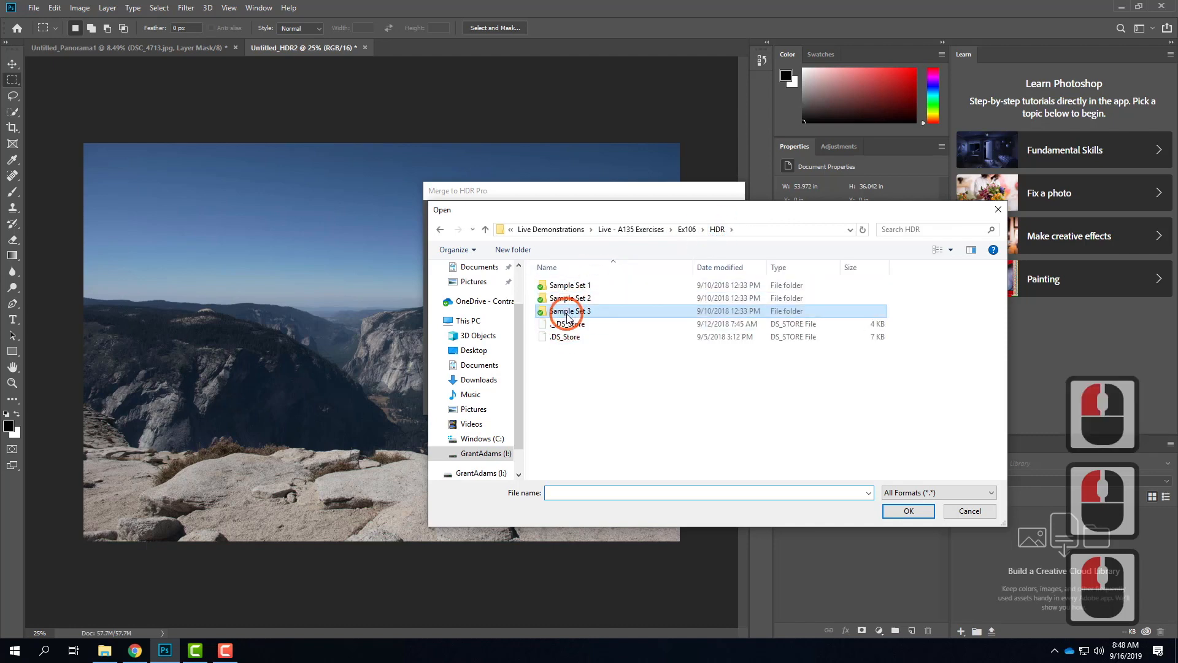
pyautogui.doubleClick(567, 311)
pyautogui.moveTo(734, 376); pyautogui.dragTo(555, 273)
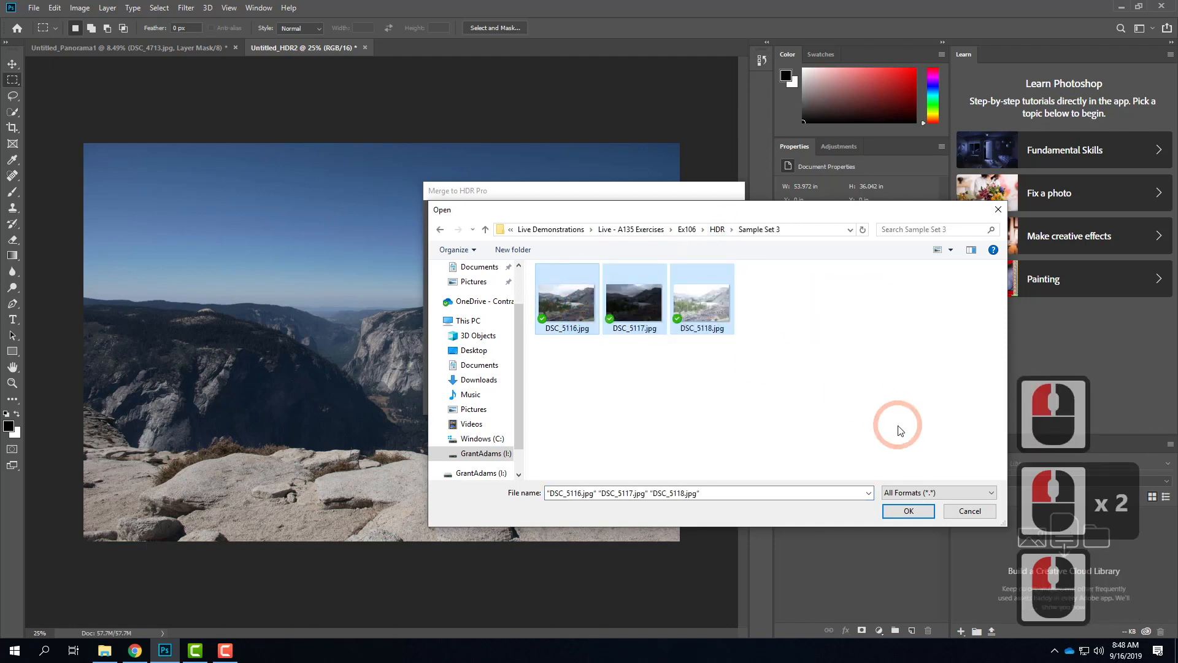
pyautogui.click(908, 511)
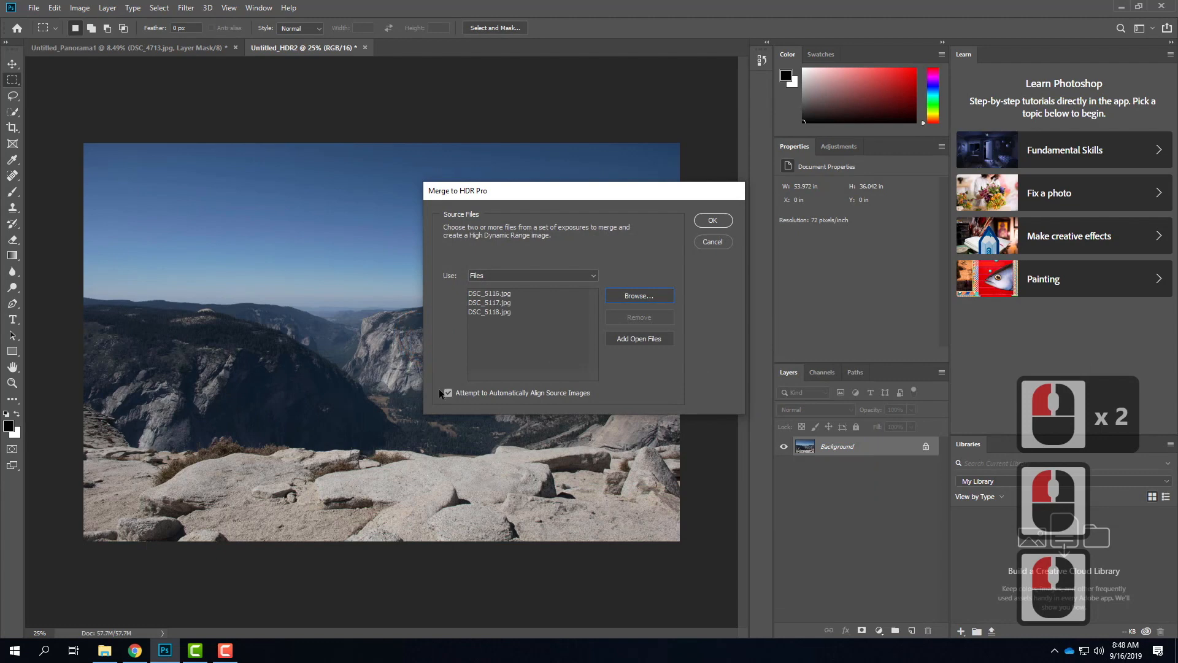
pyautogui.click(714, 220)
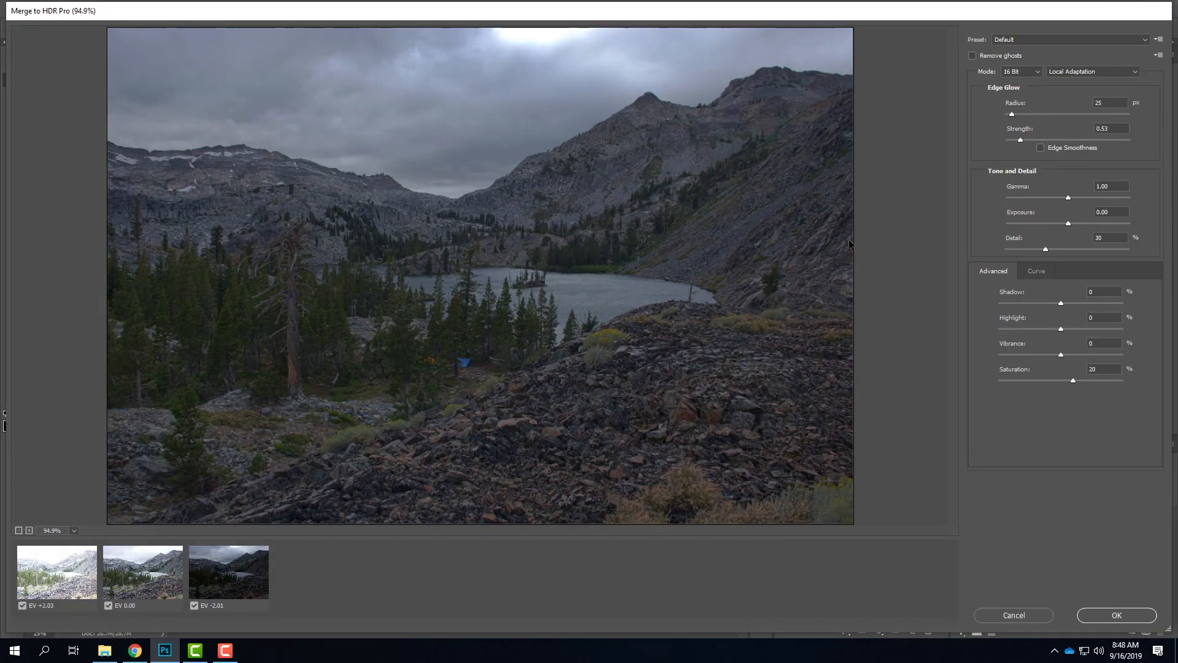
# Compare the Photorealistic and Saturated presets on the lake image and finish the HDR merge with Photorealistic
pyautogui.click(1030, 39)
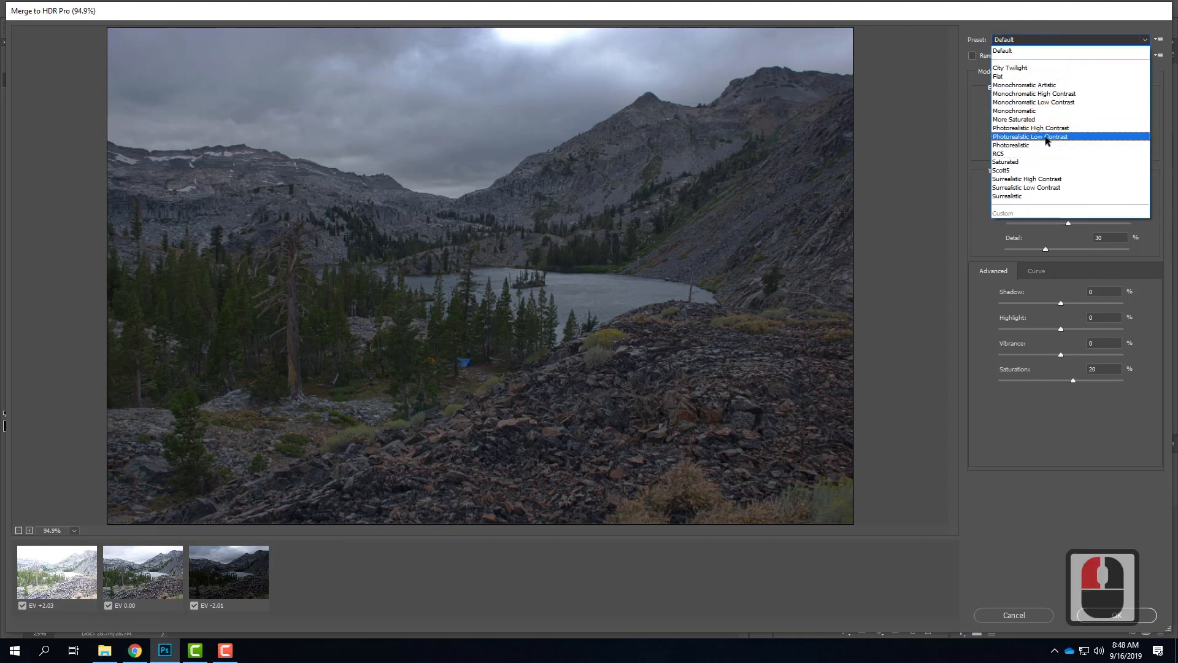
pyautogui.click(1045, 145)
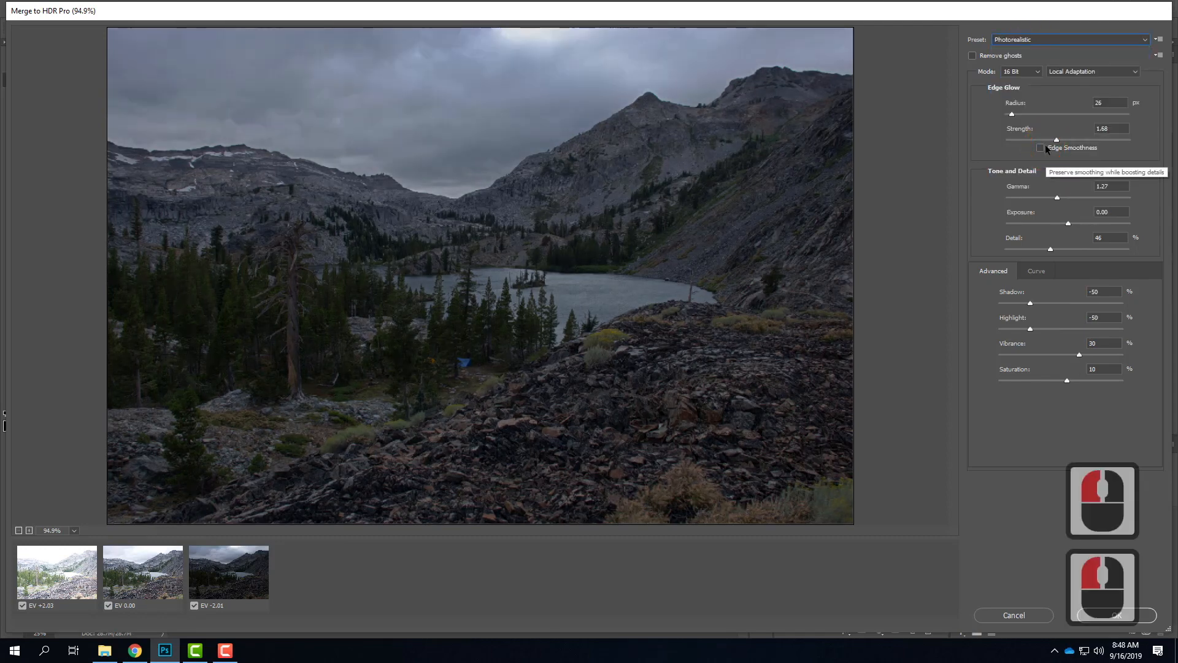
pyautogui.click(1052, 39)
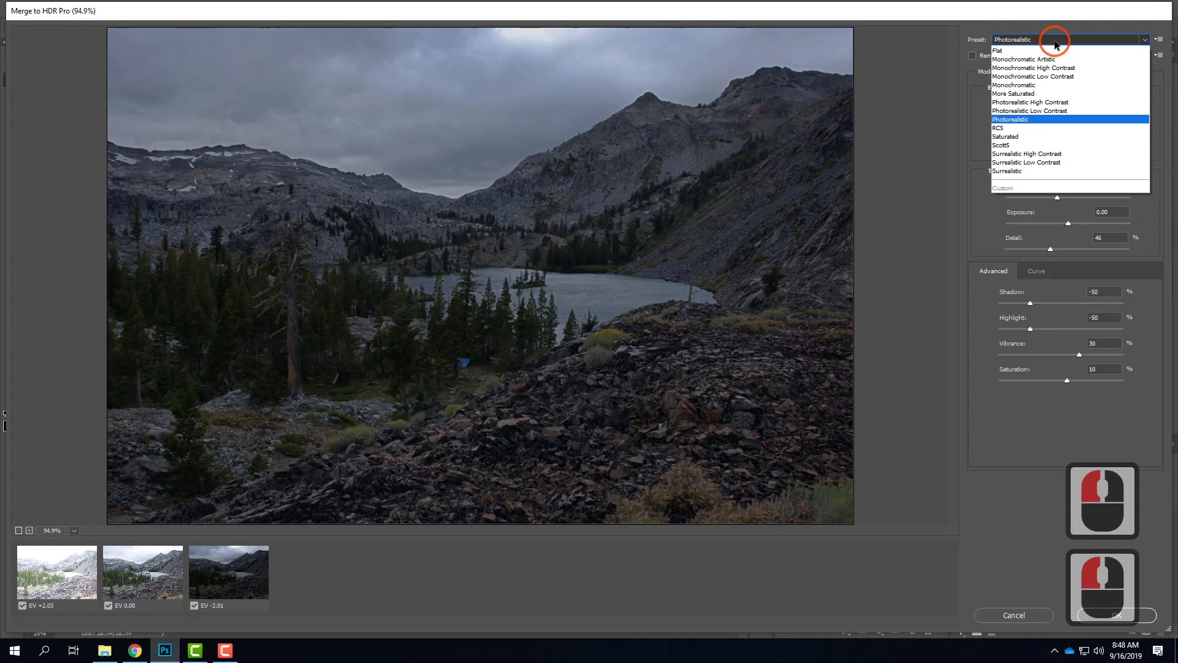
pyautogui.click(1051, 162)
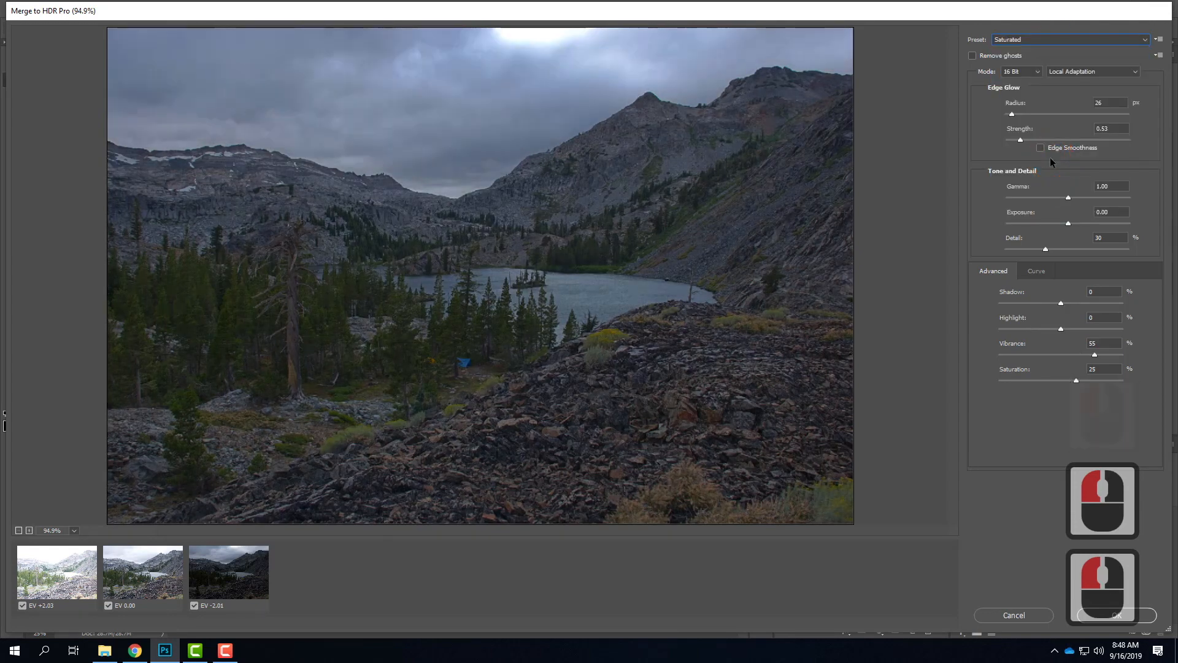
pyautogui.click(1049, 39)
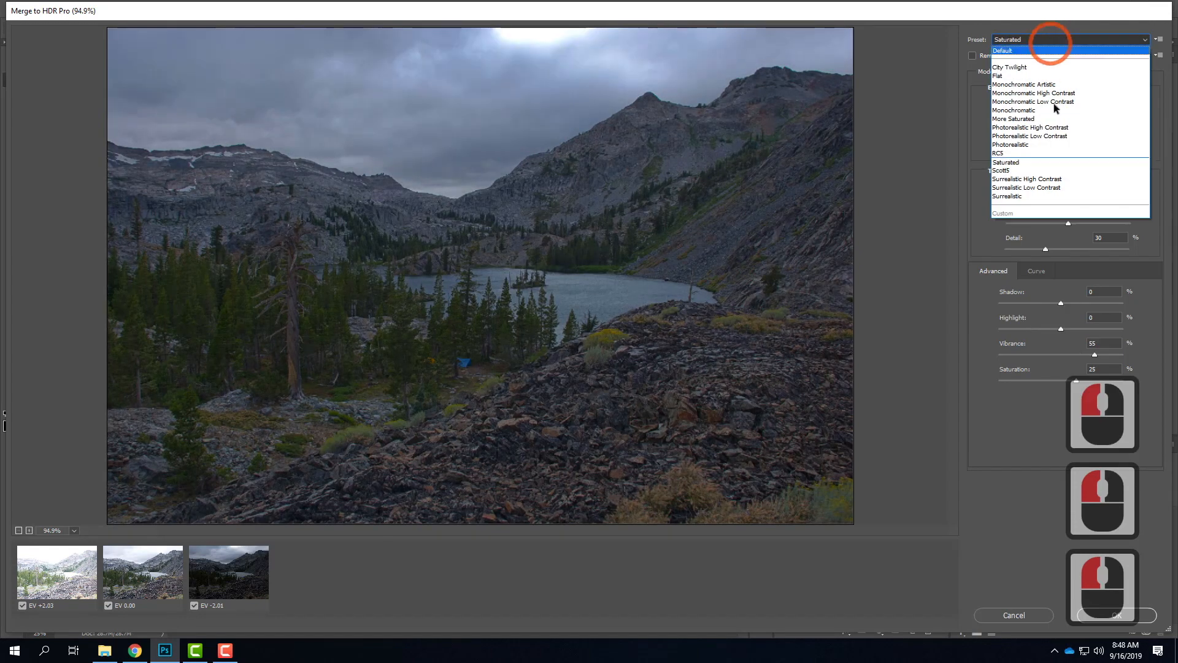
pyautogui.click(1043, 145)
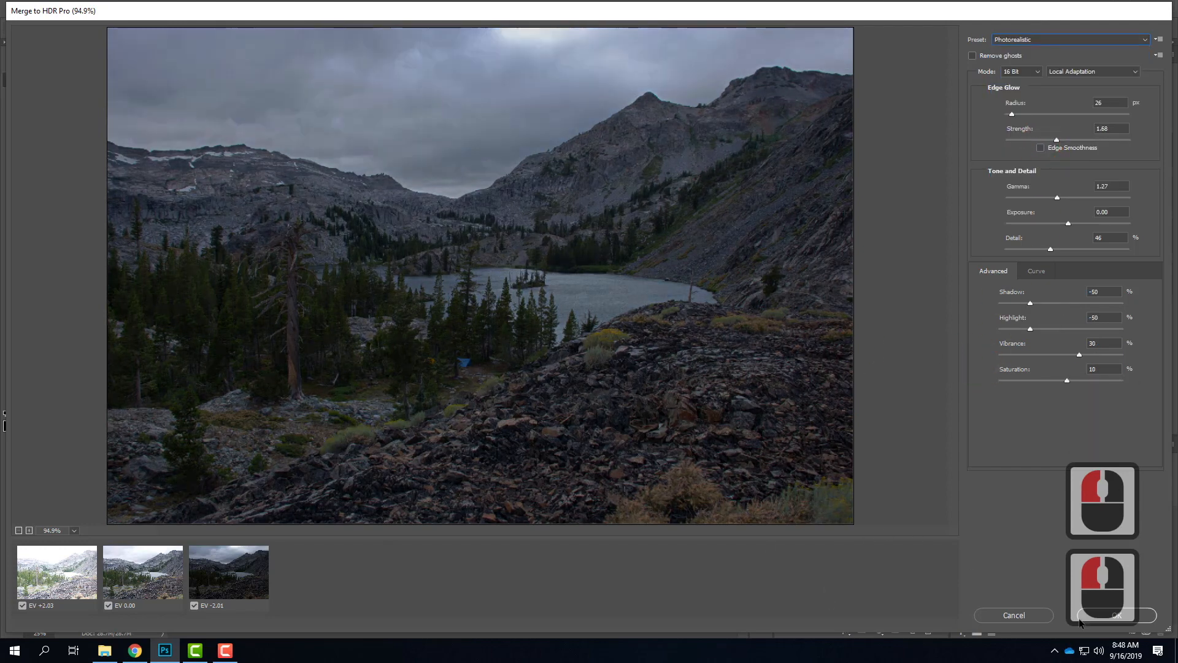
pyautogui.click(1131, 619)
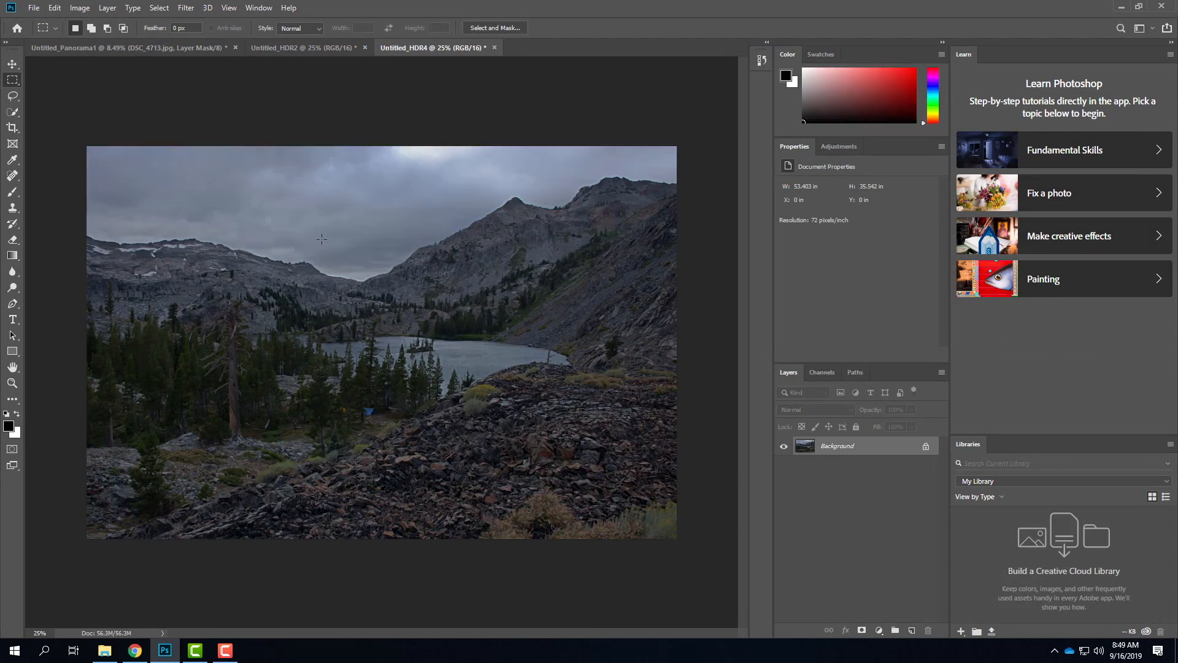
# Add a Levels adjustment layer above the lake image and set its white input level to 204
pyautogui.click(108, 8)
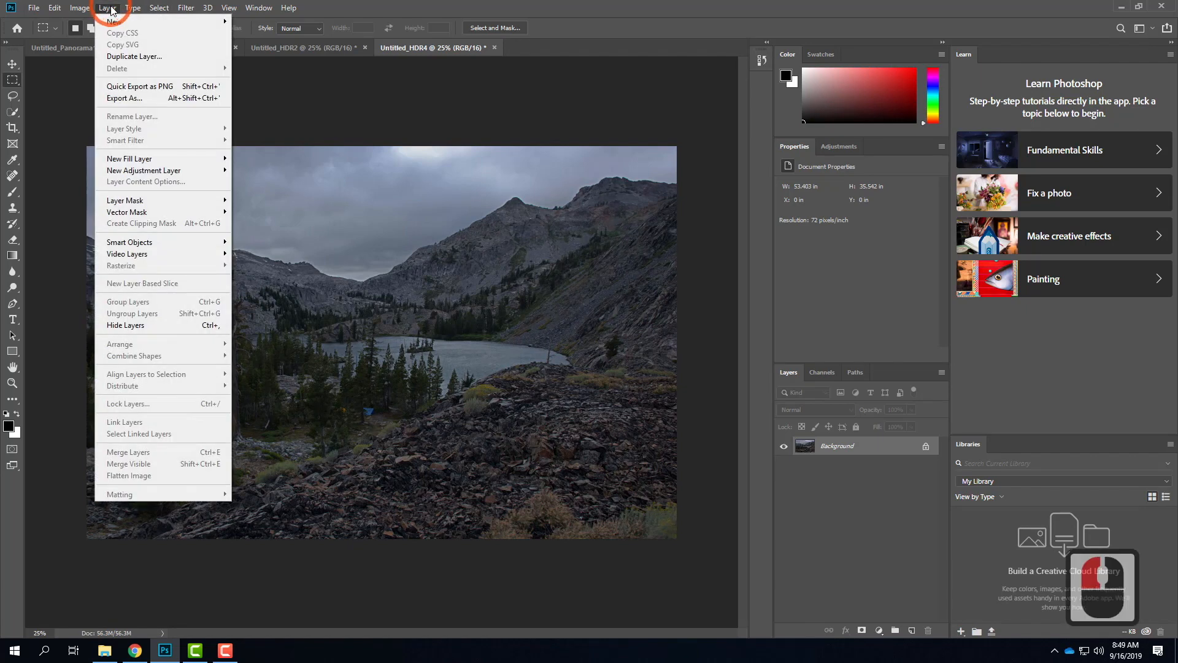
pyautogui.moveTo(148, 175)
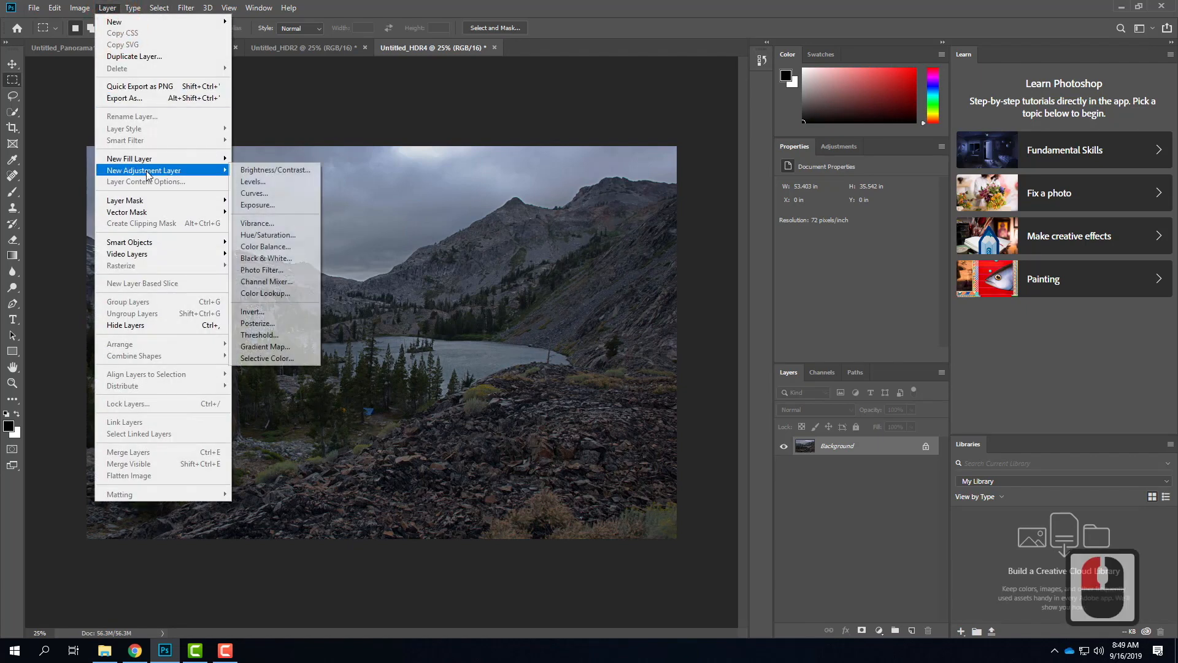
pyautogui.click(288, 181)
pyautogui.click(686, 194)
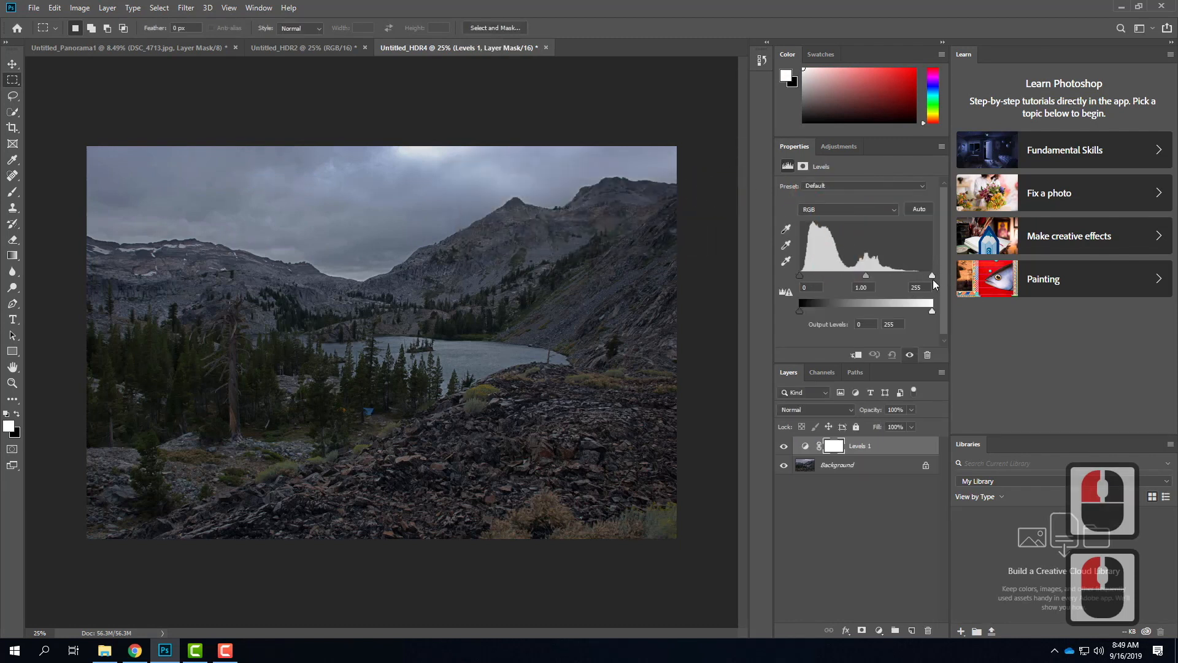
pyautogui.moveTo(933, 276); pyautogui.dragTo(911, 287)
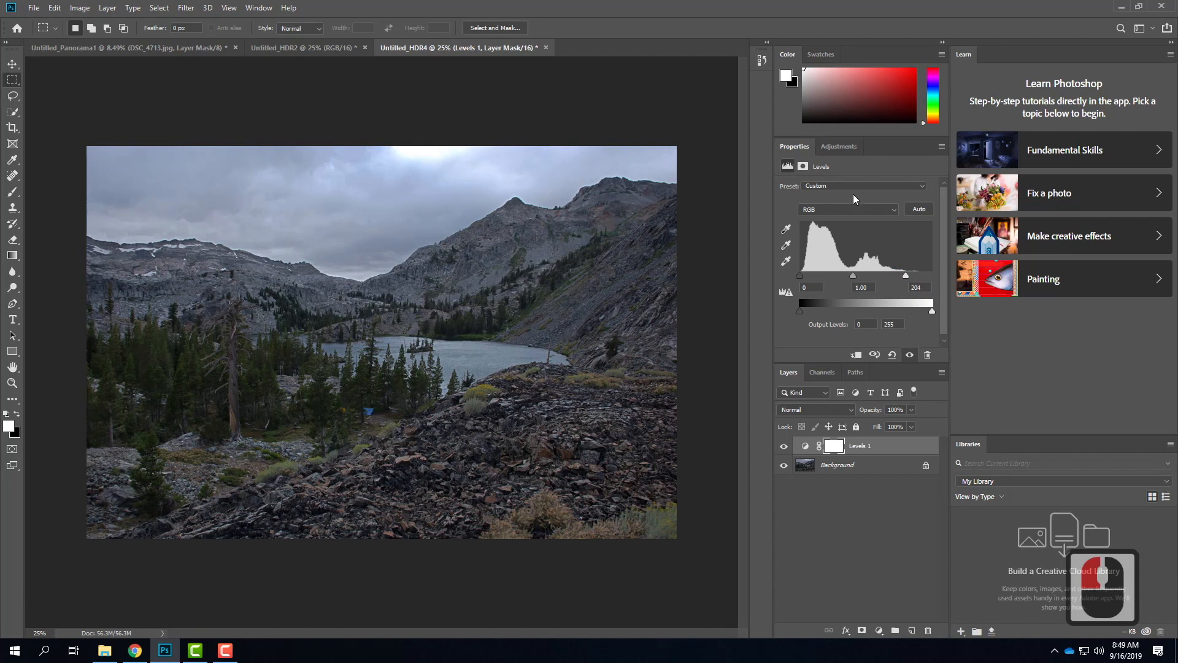
# Add a Curves adjustment layer above the Levels layer and pull the middle of the curve down to darken the image
pyautogui.click(114, 8)
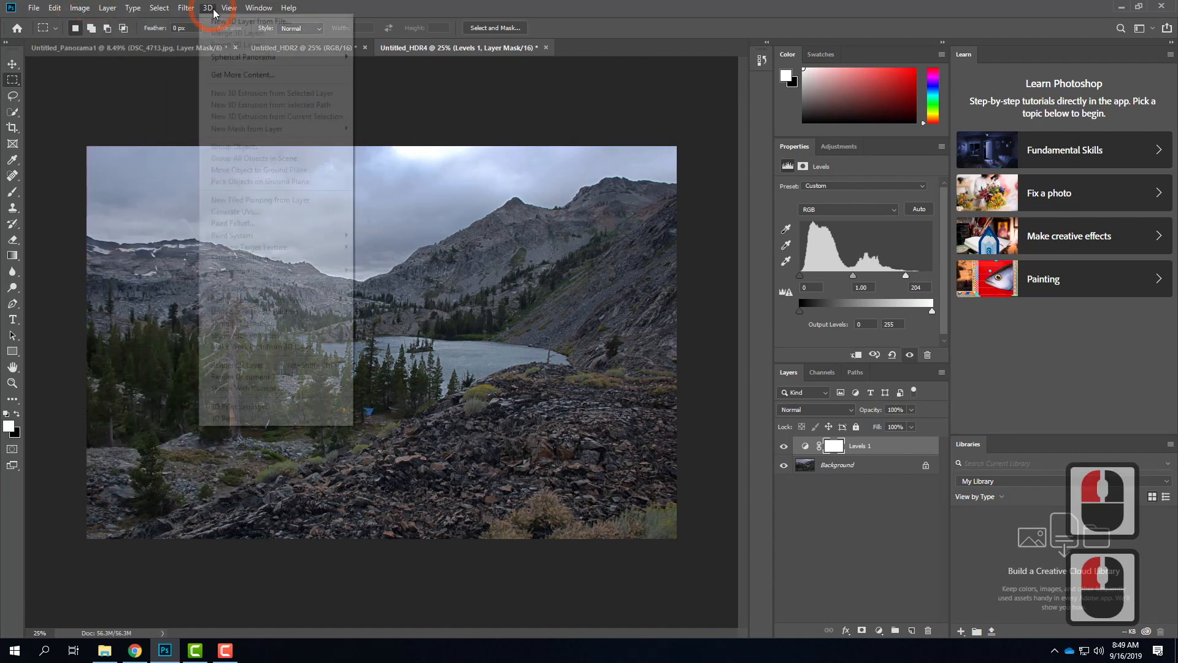
pyautogui.moveTo(125, 8)
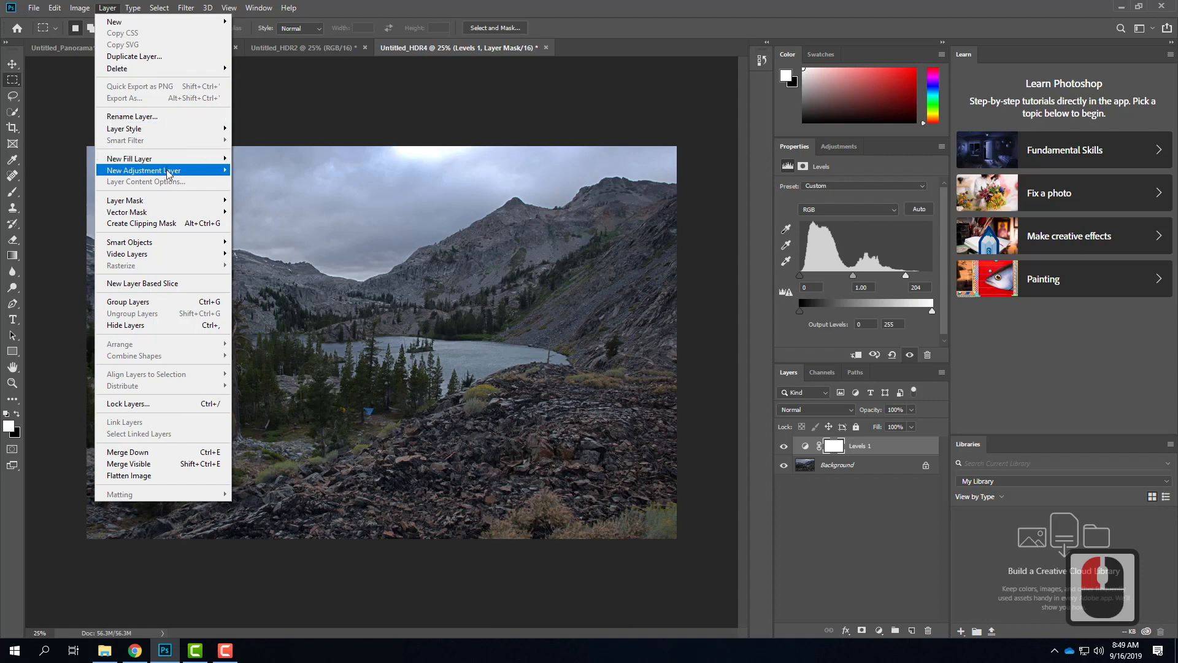
pyautogui.moveTo(168, 172)
pyautogui.click(299, 193)
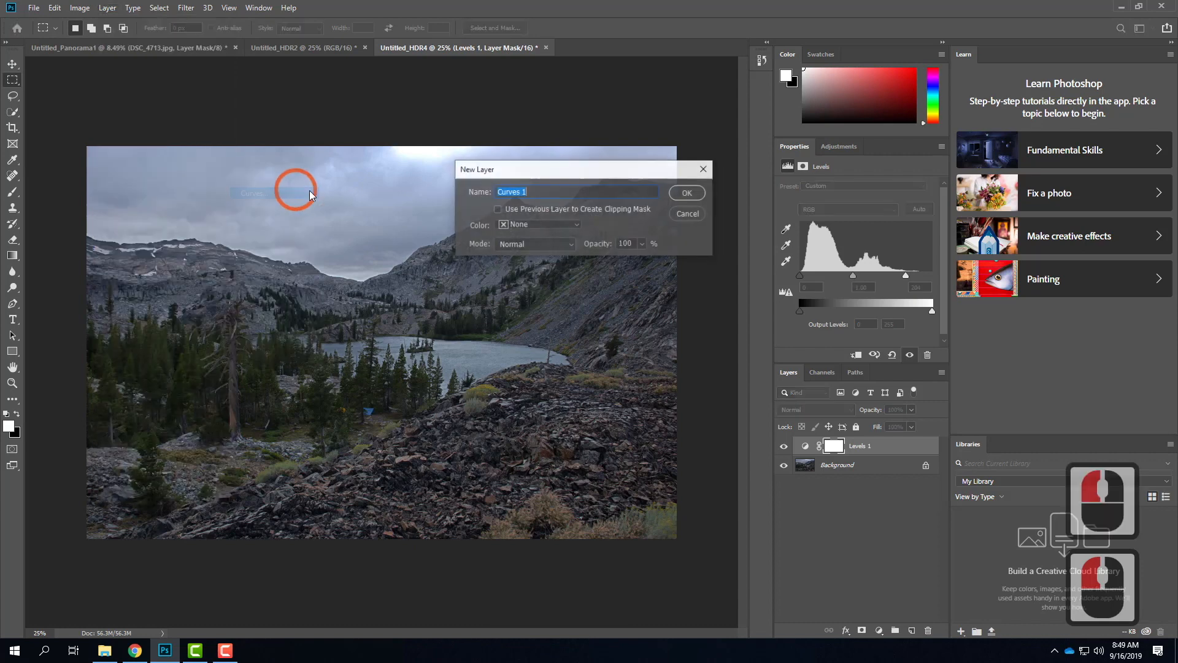
pyautogui.click(686, 194)
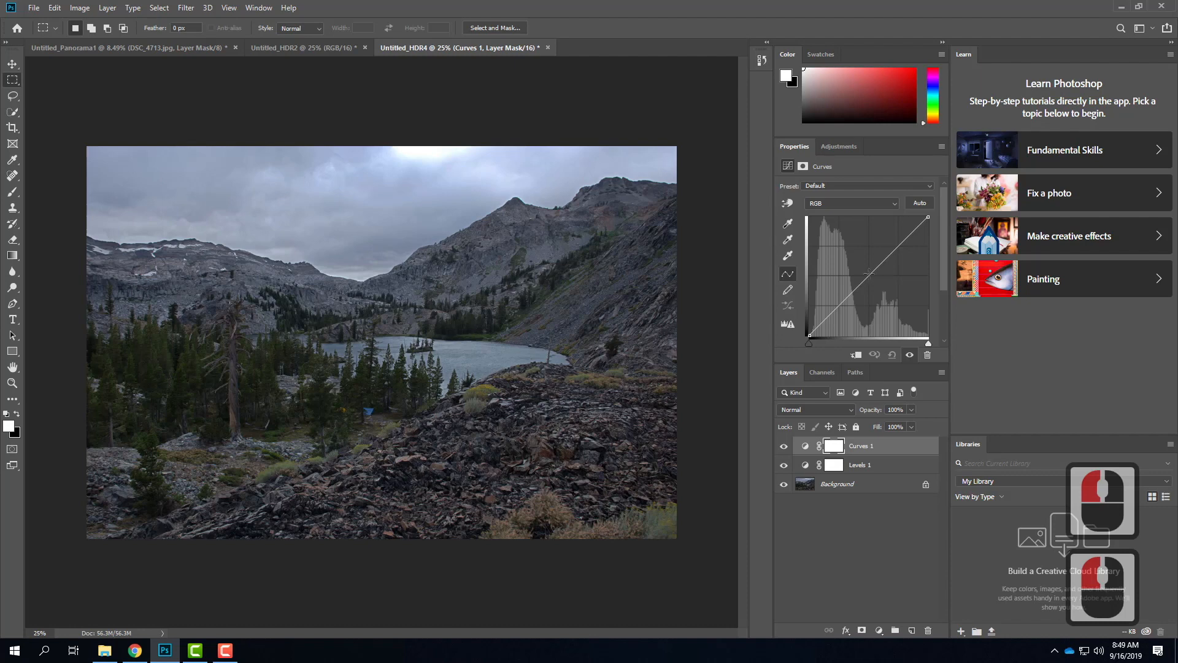
pyautogui.moveTo(871, 274)
pyautogui.mouseDown()
pyautogui.moveTo(884, 283)
pyautogui.moveTo(880, 274)
pyautogui.mouseUp()
pyautogui.moveTo(879, 272); pyautogui.dragTo(885, 277)
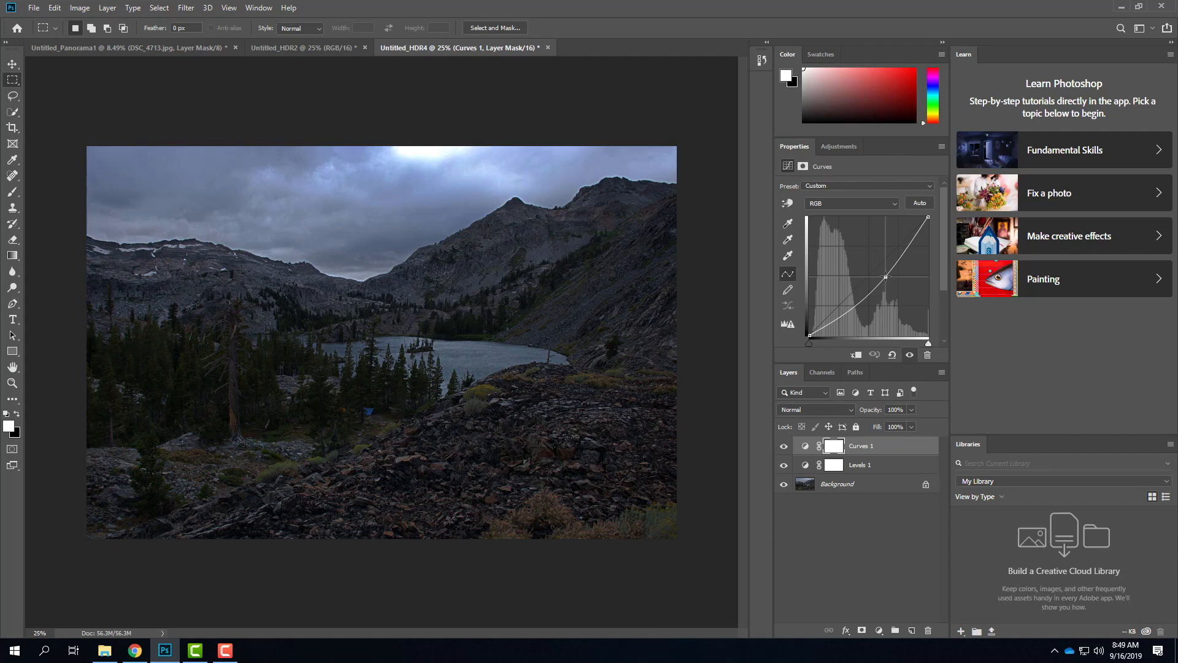
pyautogui.click(894, 279)
# Target the Curves layer's mask and set up the Brush tool with black paint and a size of 177 px
pyautogui.click(834, 449)
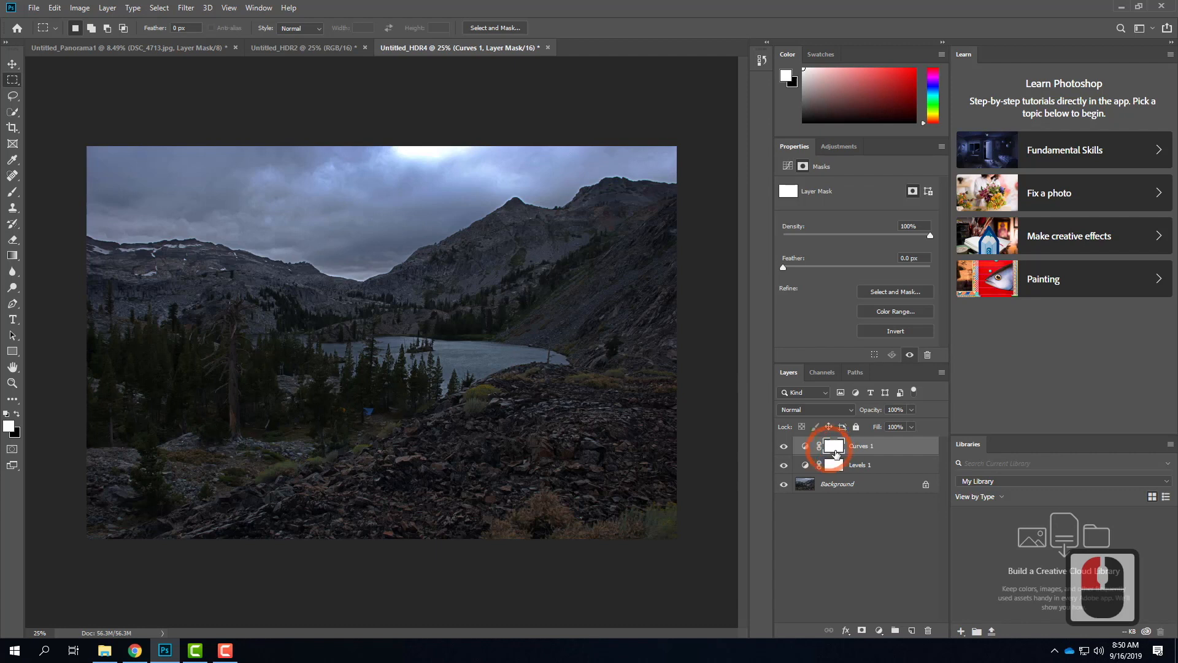
pyautogui.click(12, 193)
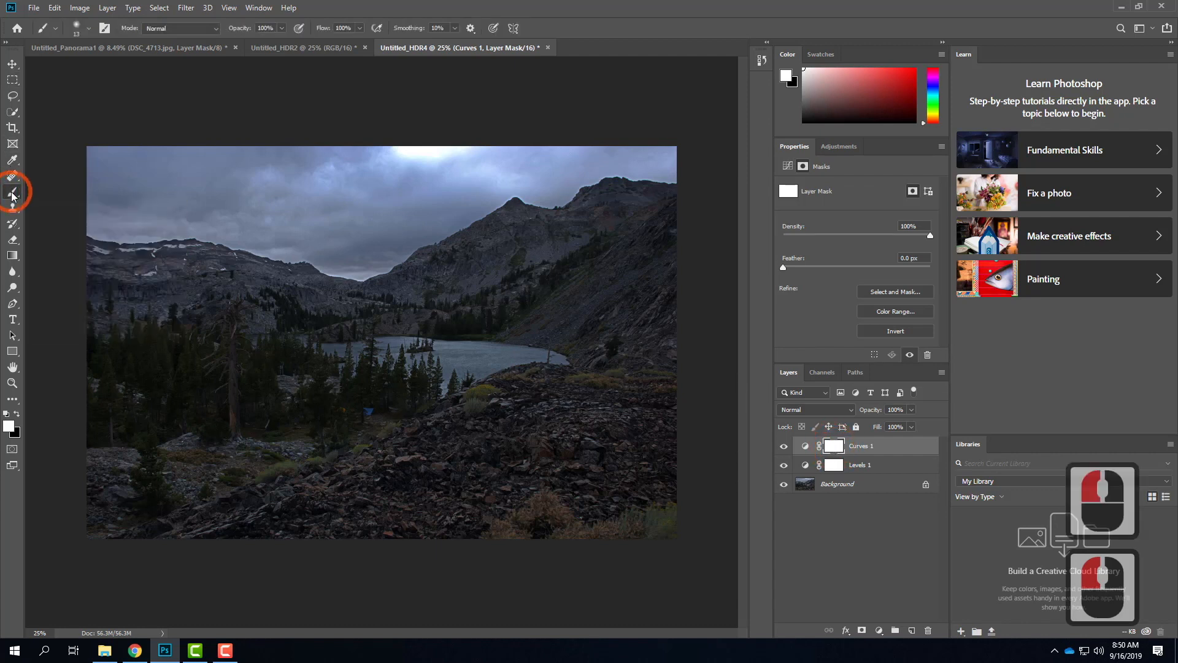
pyautogui.click(17, 414)
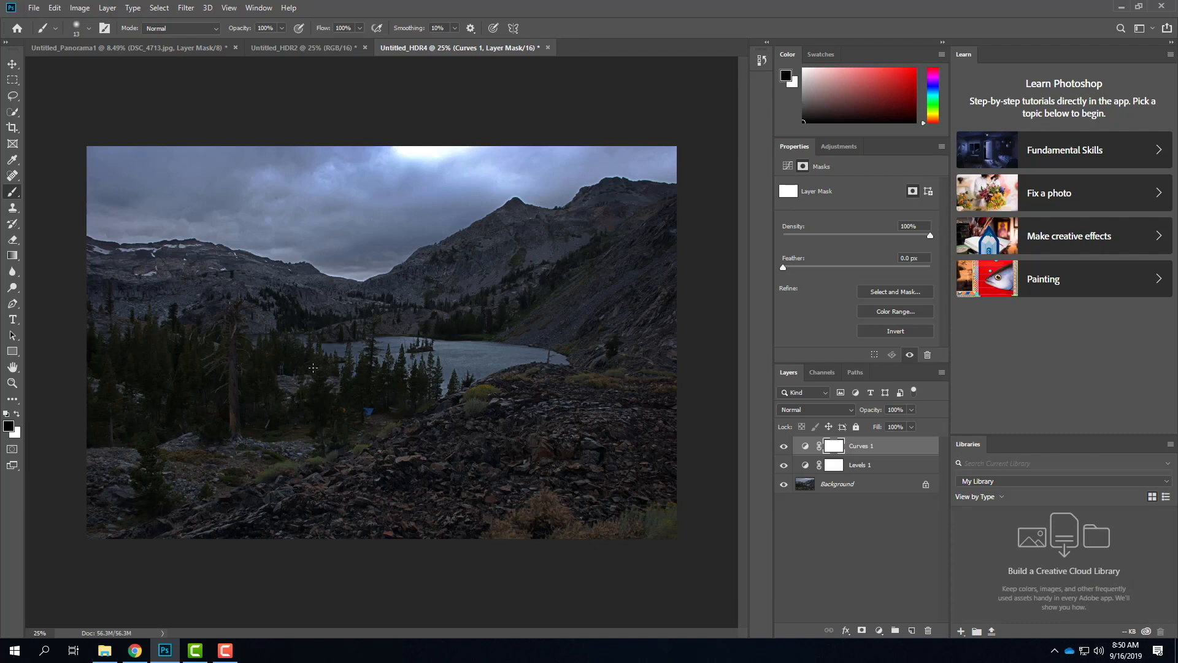
pyautogui.click(89, 29)
pyautogui.click(44, 135)
pyautogui.moveTo(78, 71); pyautogui.dragTo(123, 68)
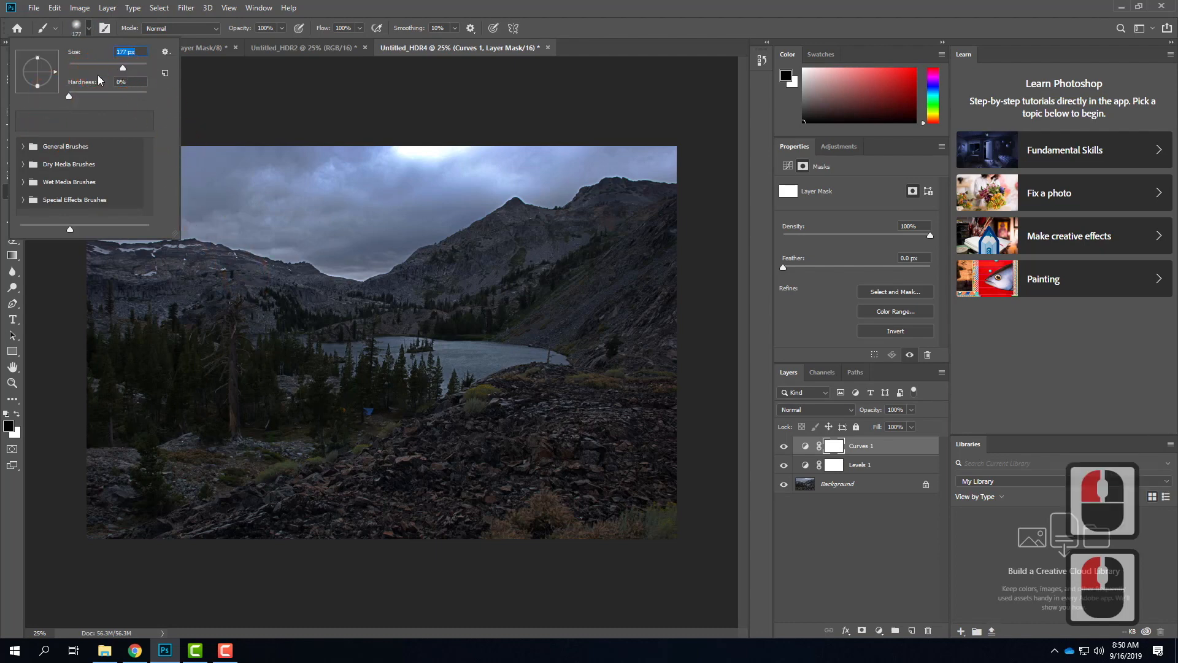
pyautogui.click(81, 32)
pyautogui.click(271, 220)
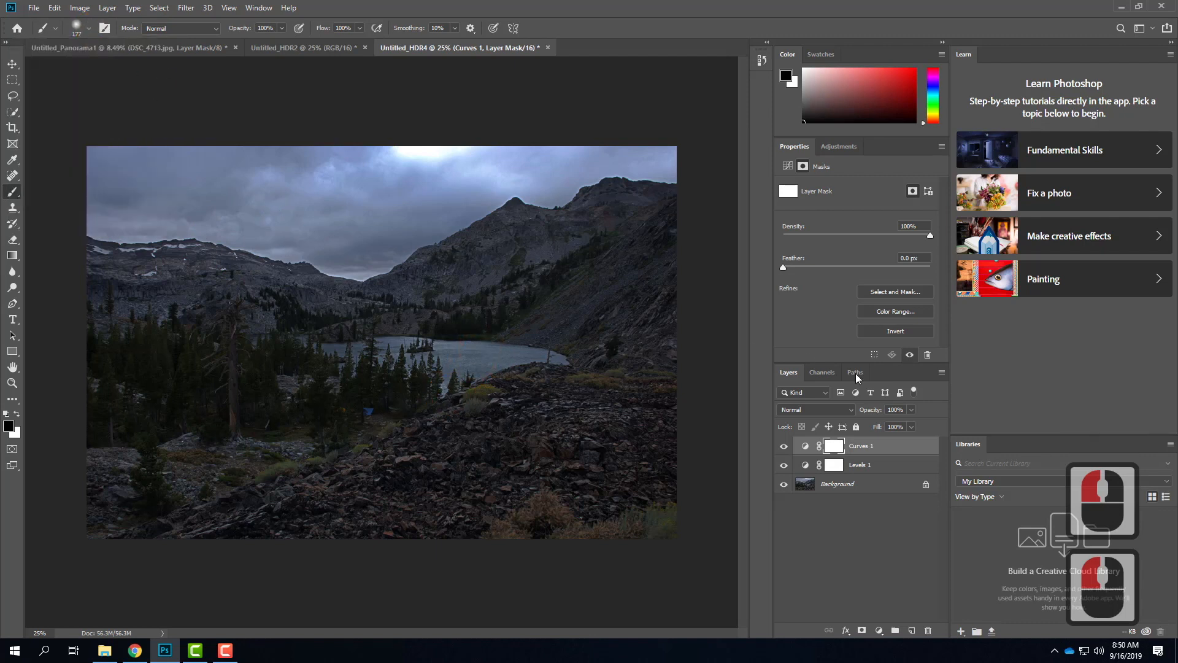
# Paint black on the Curves mask over the lake, trees, rocks and mountains, enlarging the brush to 900 px
pyautogui.moveTo(439, 318)
pyautogui.mouseDown()
pyautogui.moveTo(348, 323)
pyautogui.moveTo(488, 337)
pyautogui.moveTo(326, 331)
pyautogui.moveTo(497, 347)
pyautogui.moveTo(292, 354)
pyautogui.moveTo(499, 362)
pyautogui.moveTo(486, 377)
pyautogui.moveTo(336, 380)
pyautogui.moveTo(441, 361)
pyautogui.moveTo(536, 371)
pyautogui.moveTo(323, 387)
pyautogui.moveTo(549, 395)
pyautogui.moveTo(344, 396)
pyautogui.moveTo(369, 434)
pyautogui.mouseUp()
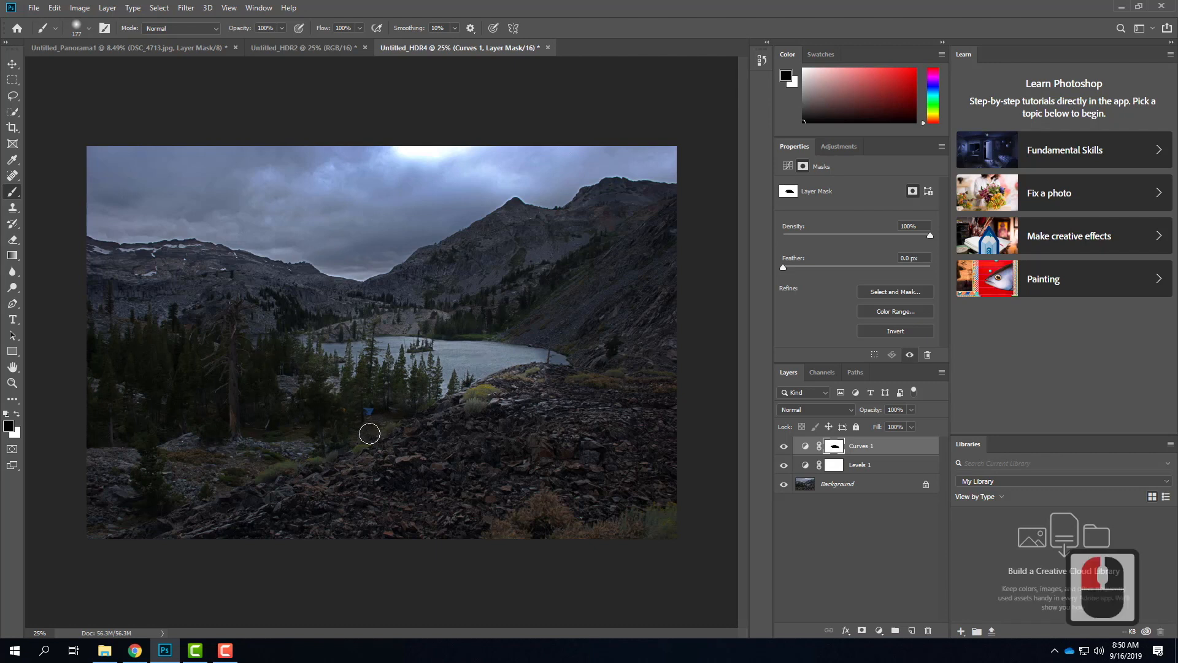
pyautogui.press(']')
pyautogui.press(']')
pyautogui.press(']')
pyautogui.press(']')
pyautogui.press(']')
pyautogui.press(']')
pyautogui.press(']')
pyautogui.press(']')
pyautogui.press(']')
pyautogui.moveTo(316, 429)
pyautogui.mouseDown()
pyautogui.moveTo(190, 389)
pyautogui.moveTo(6, 412)
pyautogui.moveTo(610, 468)
pyautogui.mouseUp()
pyautogui.moveTo(621, 340)
pyautogui.mouseDown()
pyautogui.moveTo(671, 284)
pyautogui.moveTo(535, 313)
pyautogui.moveTo(383, 368)
pyautogui.moveTo(212, 355)
pyautogui.moveTo(100, 326)
pyautogui.moveTo(429, 335)
pyautogui.moveTo(538, 291)
pyautogui.moveTo(711, 266)
pyautogui.moveTo(542, 272)
pyautogui.moveTo(424, 332)
pyautogui.moveTo(266, 371)
pyautogui.moveTo(176, 329)
pyautogui.moveTo(86, 314)
pyautogui.moveTo(135, 297)
pyautogui.mouseUp()
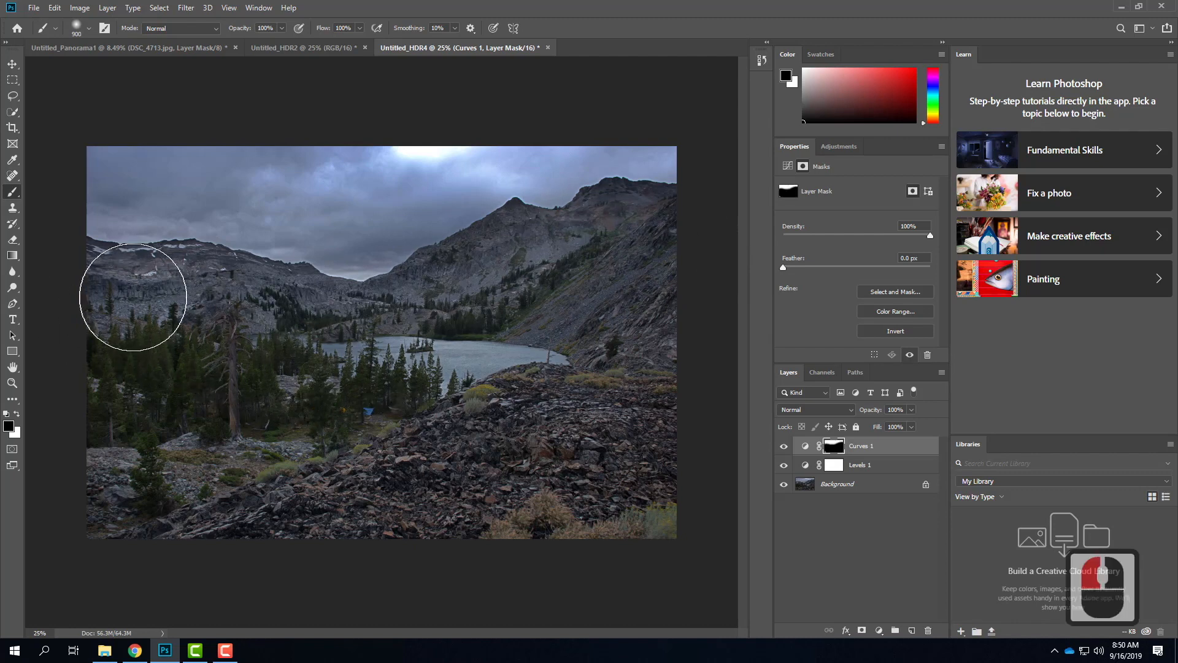
# Paint black on the Curves mask along the mountain slopes near the skyline, reducing the brush to 400 px and down to 175 px
pyautogui.hotkey('ctrl', '=')
pyautogui.hotkey('ctrl', '=')
pyautogui.hotkey('ctrl', '=')
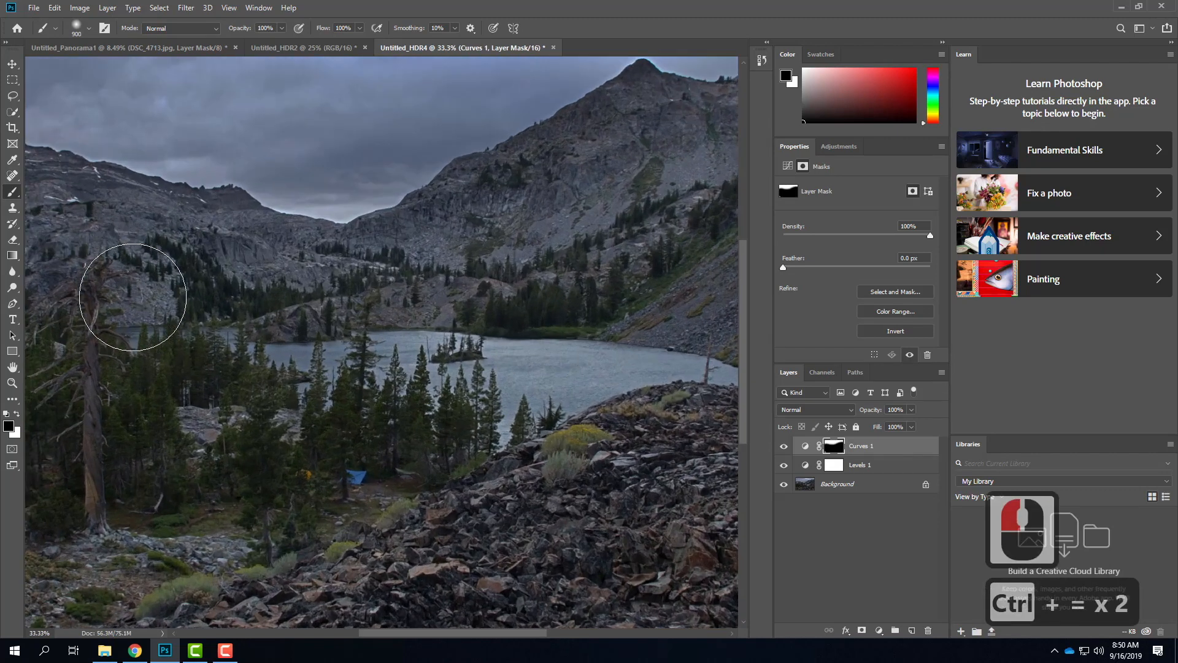
pyautogui.hotkey('ctrl', '=')
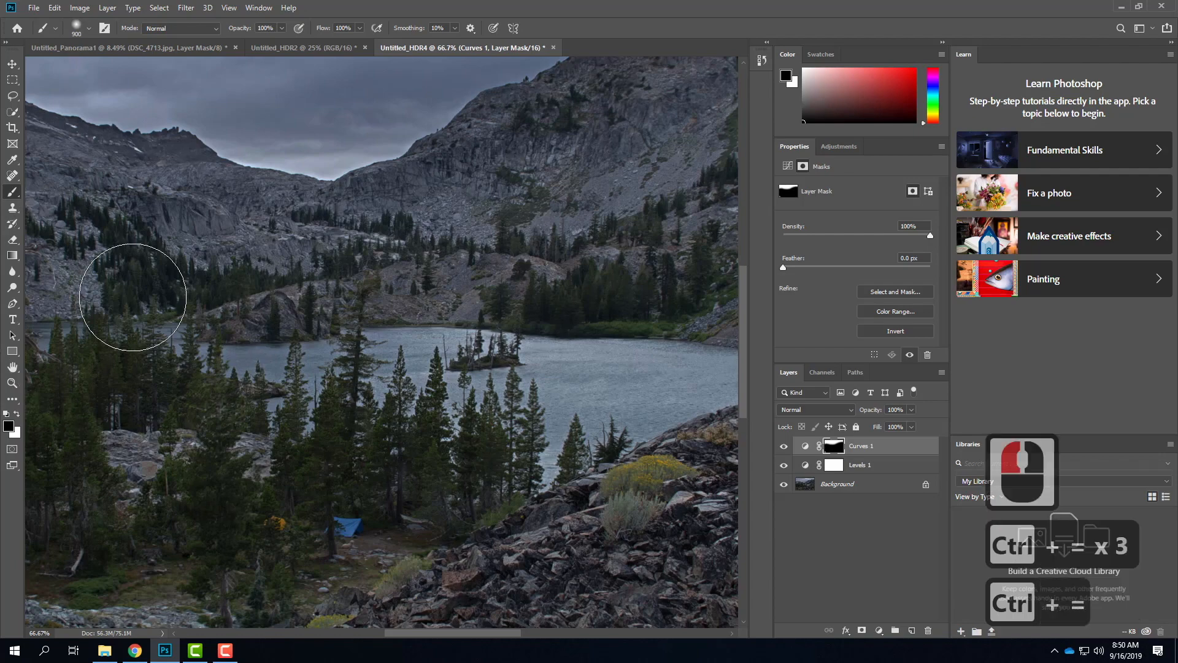
pyautogui.moveTo(436, 374); pyautogui.dragTo(368, 466)
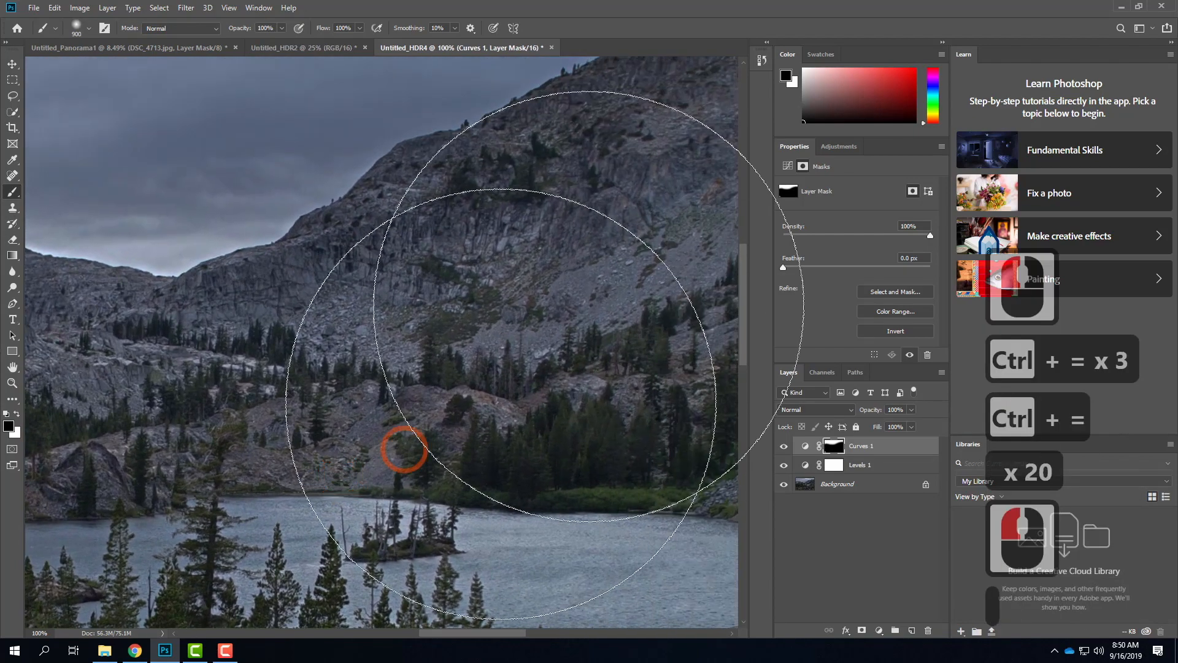
pyautogui.press('[')
pyautogui.press('[')
pyautogui.press('[')
pyautogui.press('[')
pyautogui.press('[')
pyautogui.press('[')
pyautogui.press('[')
pyautogui.press('[')
pyautogui.press('[')
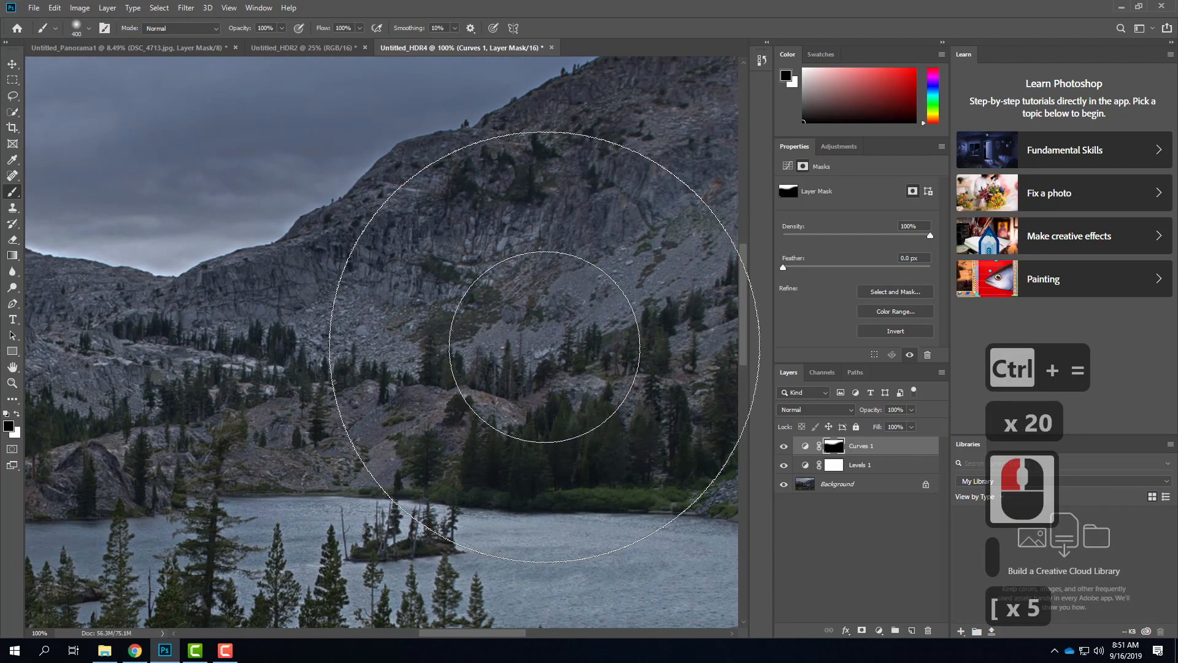
pyautogui.moveTo(486, 197)
pyautogui.mouseDown()
pyautogui.moveTo(416, 227)
pyautogui.moveTo(491, 192)
pyautogui.moveTo(409, 197)
pyautogui.moveTo(297, 274)
pyautogui.moveTo(107, 343)
pyautogui.moveTo(448, 196)
pyautogui.moveTo(589, 115)
pyautogui.mouseUp()
pyautogui.moveTo(689, 119); pyautogui.dragTo(226, 418)
pyautogui.moveTo(237, 359)
pyautogui.mouseDown()
pyautogui.moveTo(368, 257)
pyautogui.moveTo(402, 245)
pyautogui.moveTo(379, 275)
pyautogui.mouseUp()
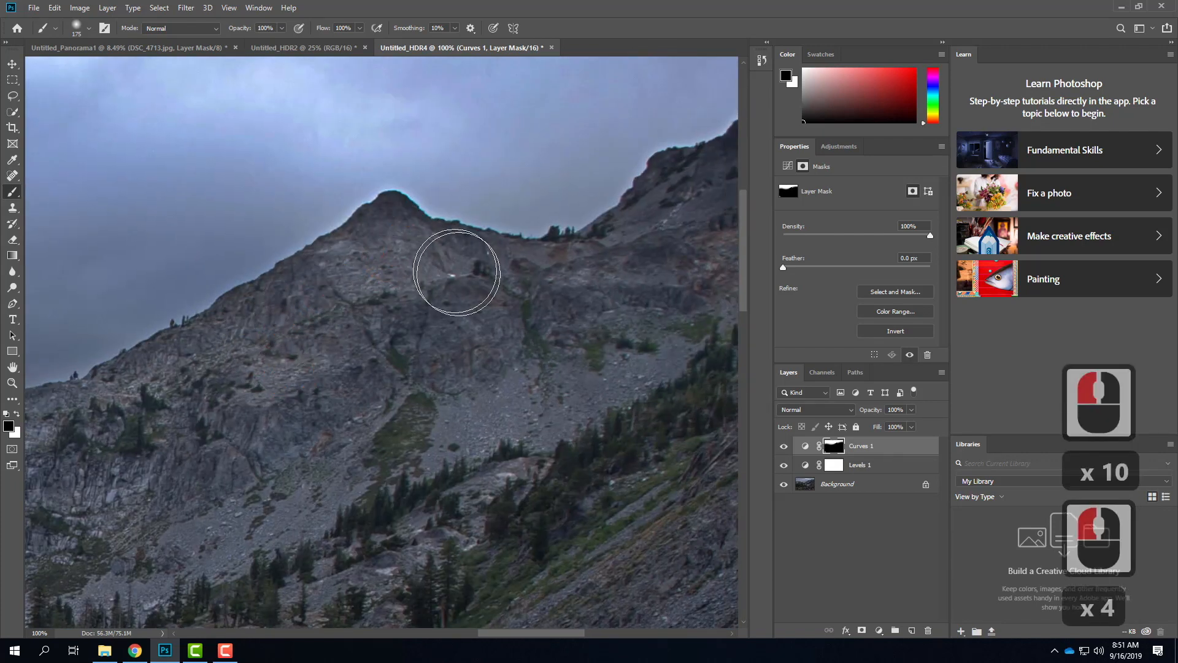
# Reduce the brush to 80 px and paint black on the Curves mask along the peak and its ridge edge
pyautogui.click(394, 241)
pyautogui.press('[')
pyautogui.press('[')
pyautogui.press('p')
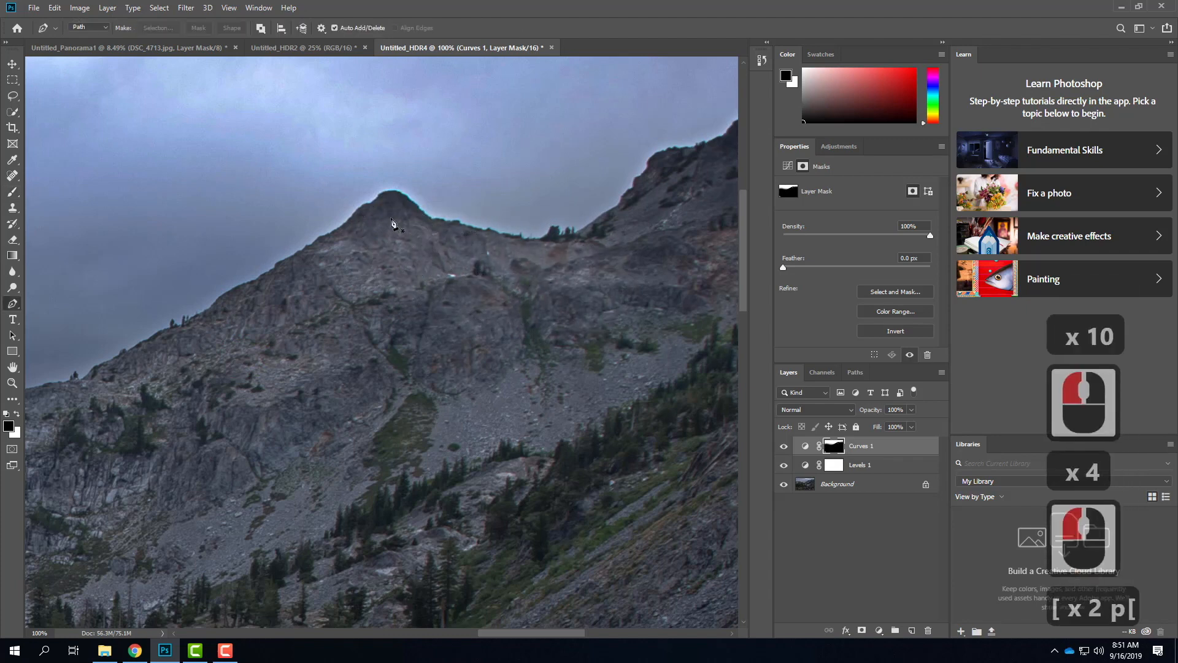
pyautogui.press('[')
pyautogui.press('[')
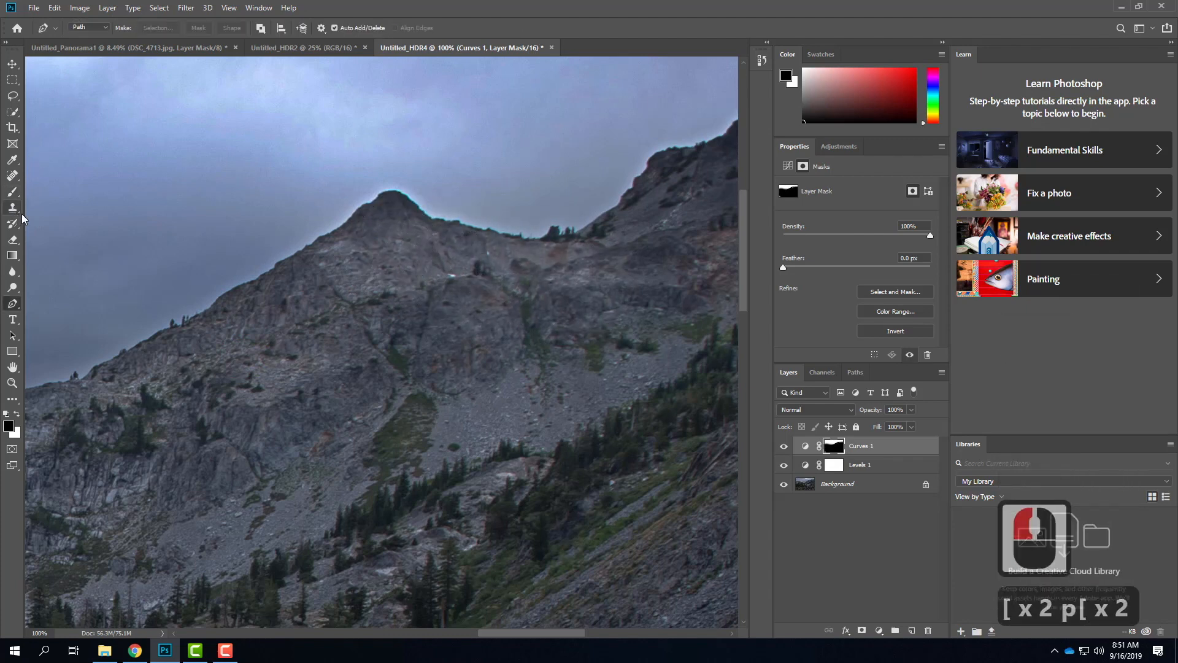
pyautogui.press('b')
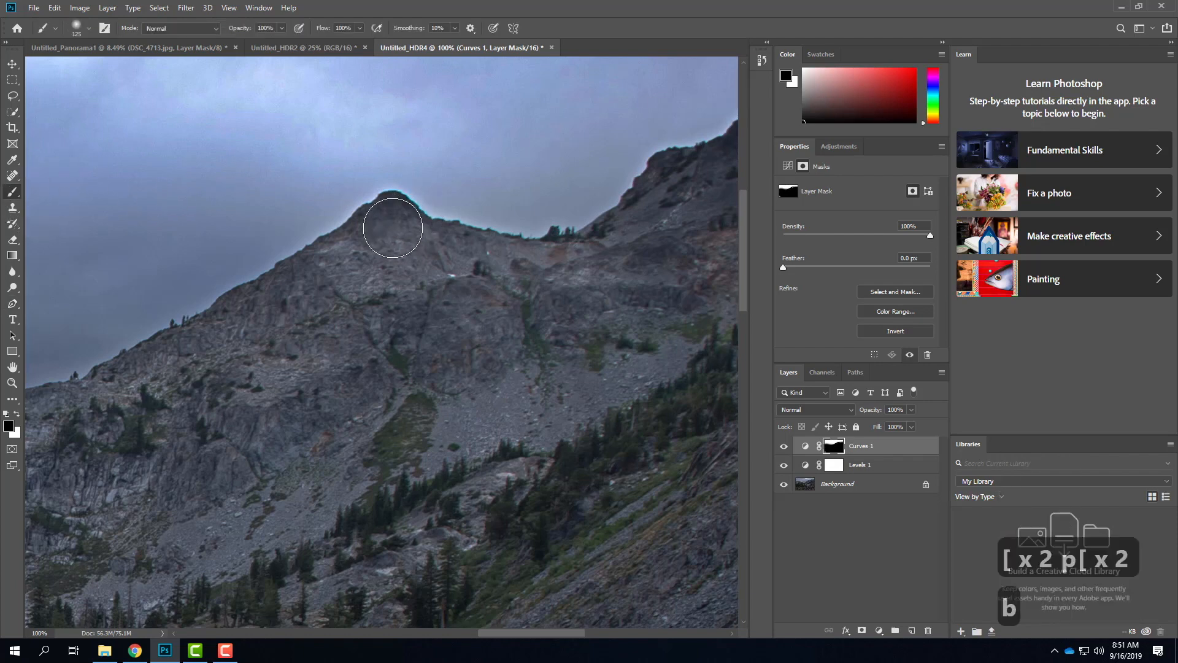
pyautogui.press('[')
pyautogui.press('[')
pyautogui.press('[')
pyautogui.click(391, 214)
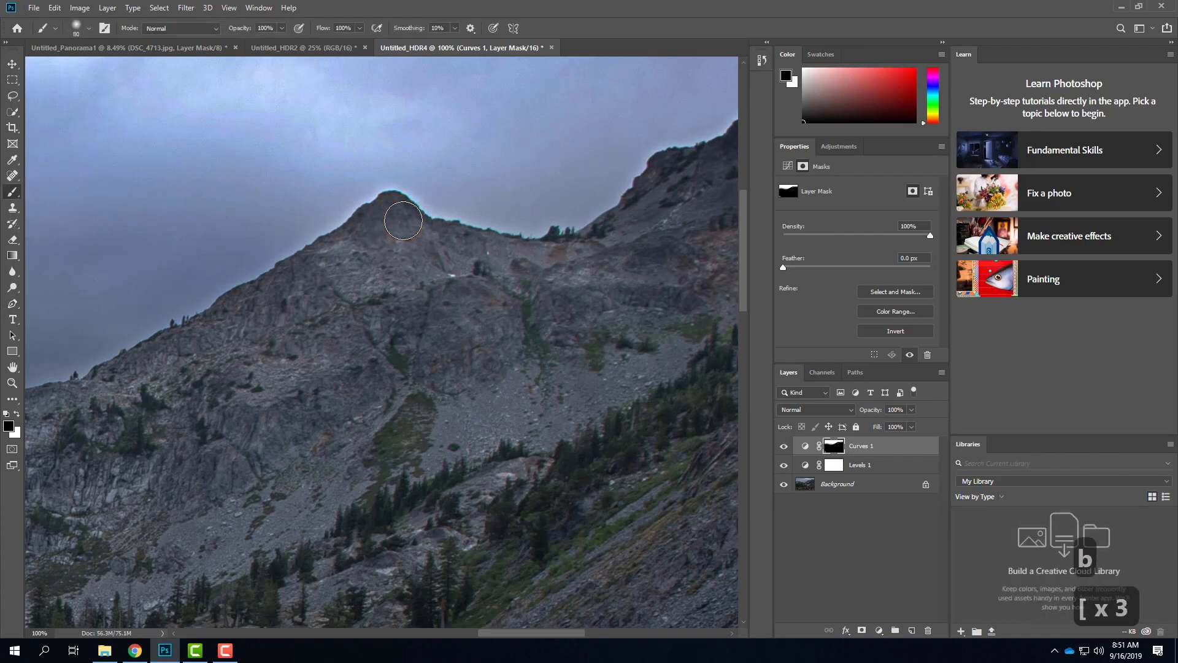
pyautogui.moveTo(386, 215); pyautogui.dragTo(328, 230)
# Paint a straight black test streak across the sky on the Curves mask and paint it out with white
pyautogui.keyDown('shift'); pyautogui.click(163, 96); pyautogui.keyUp('shift')
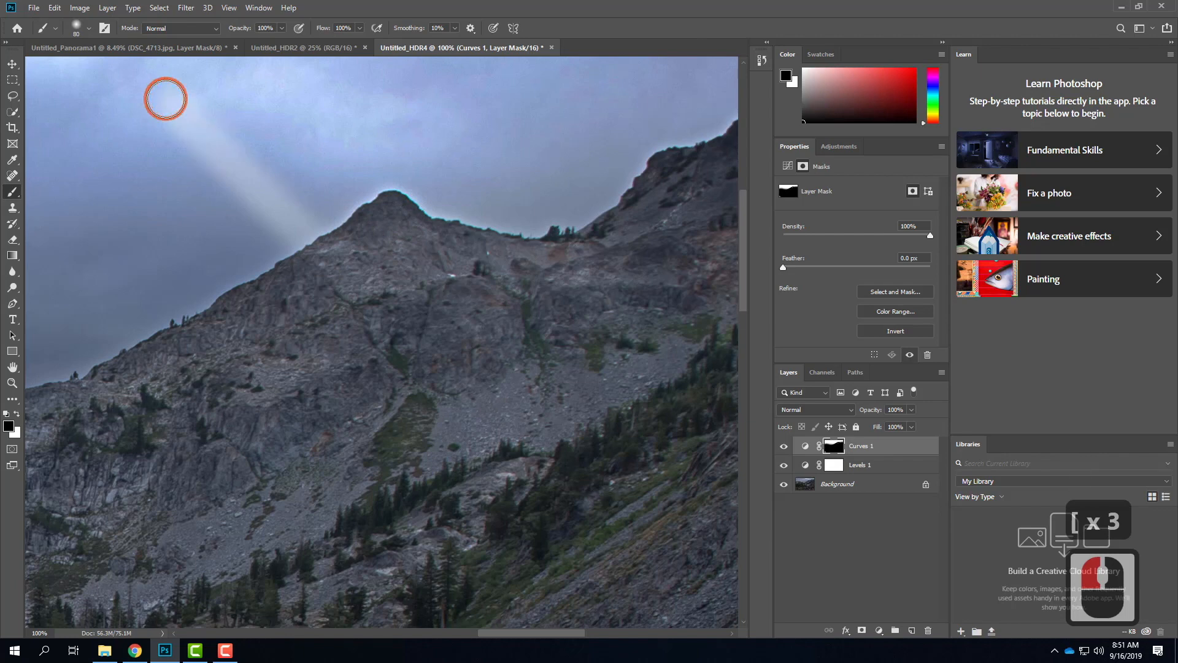
pyautogui.keyDown('shift'); pyautogui.click(334, 242); pyautogui.keyUp('shift')
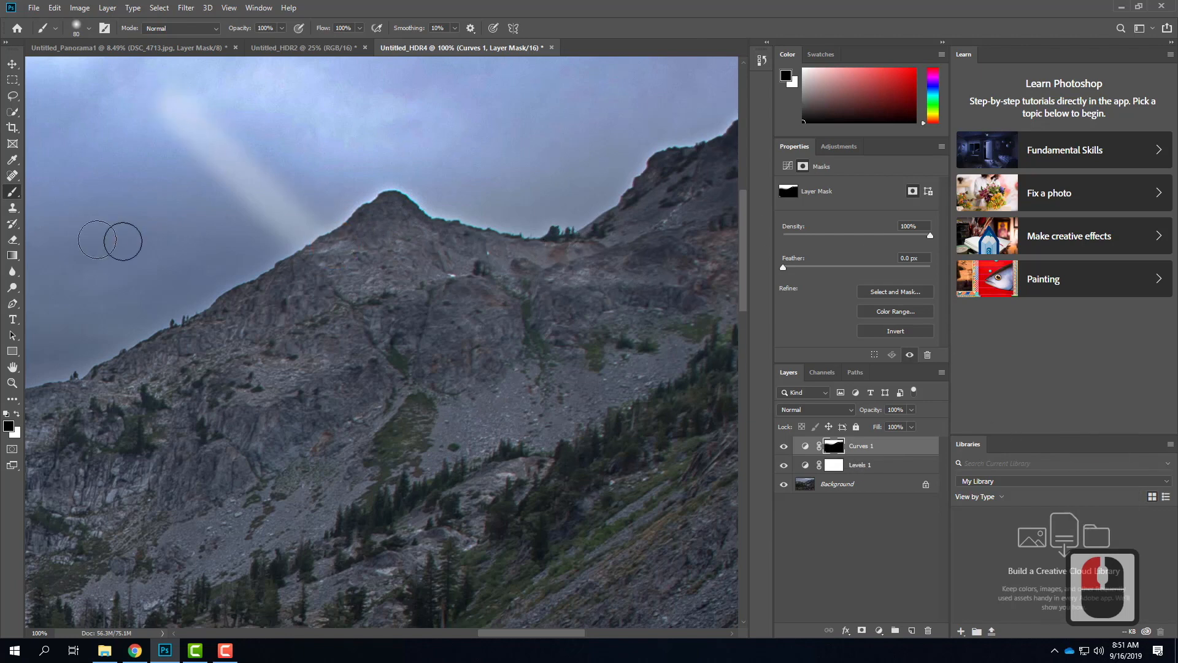
pyautogui.click(20, 416)
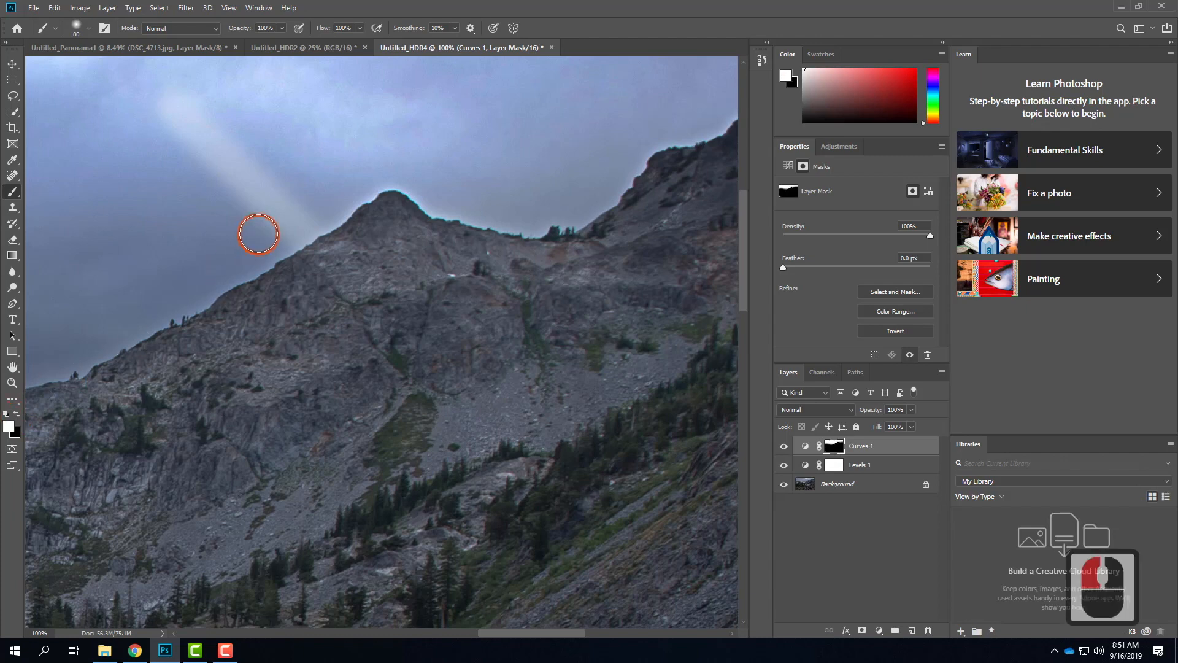
pyautogui.moveTo(282, 199)
pyautogui.mouseDown()
pyautogui.moveTo(205, 163)
pyautogui.moveTo(172, 95)
pyautogui.mouseUp()
pyautogui.moveTo(217, 140)
pyautogui.mouseDown()
pyautogui.moveTo(278, 201)
pyautogui.moveTo(277, 225)
pyautogui.moveTo(316, 211)
pyautogui.moveTo(303, 215)
pyautogui.mouseUp()
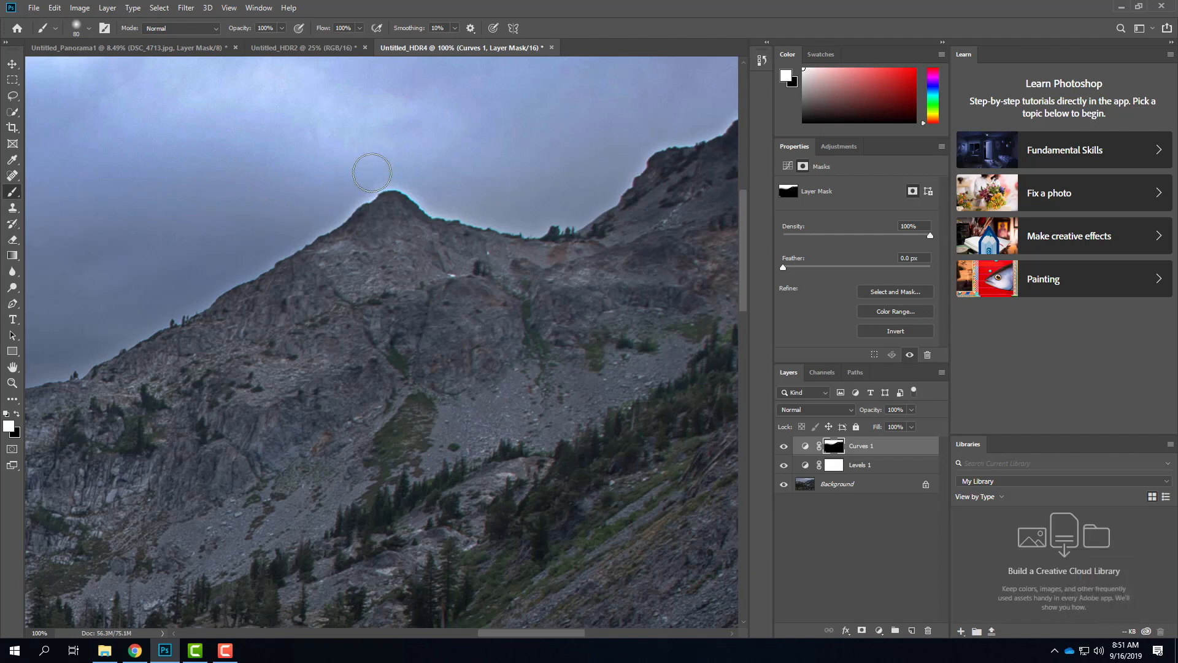
pyautogui.moveTo(368, 171); pyautogui.dragTo(372, 172)
# Toggle the Curves layer's visibility off and on to compare the whole lake image with and without it
pyautogui.hotkey('ctrl', '0')
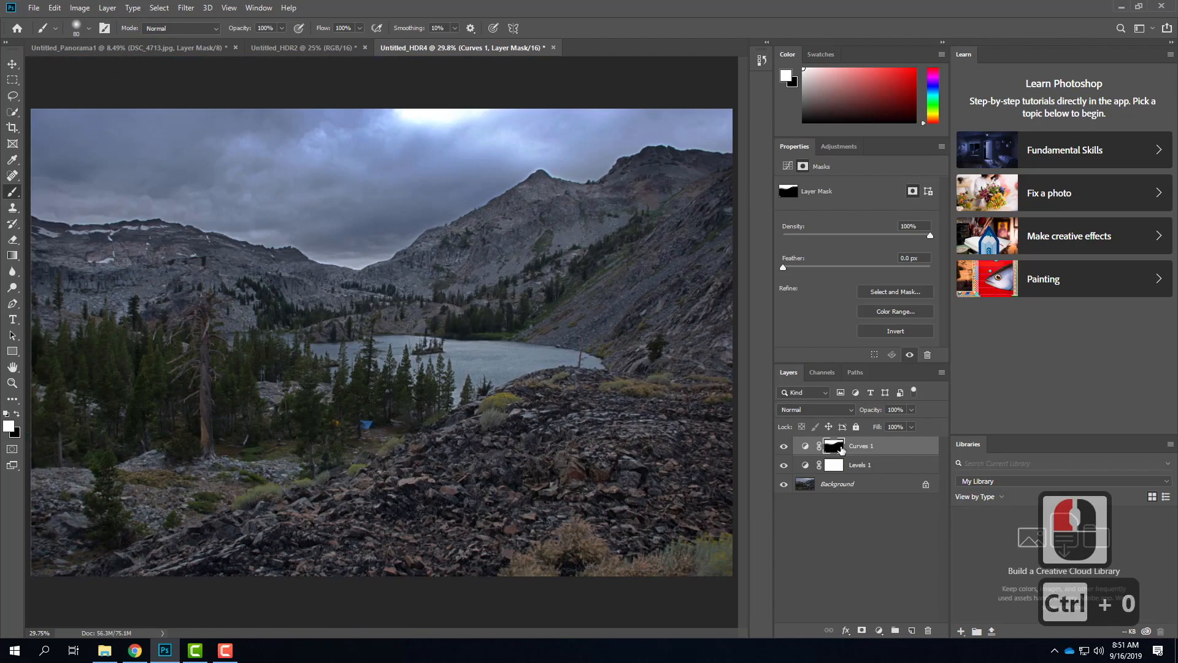
pyautogui.click(783, 447)
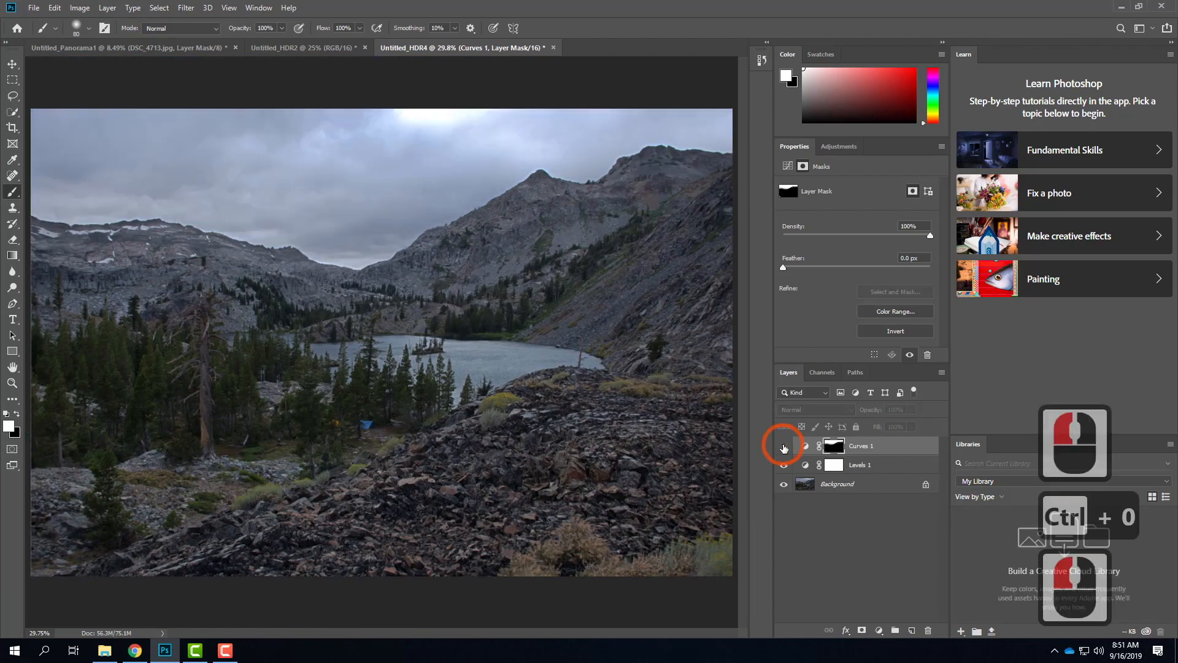
pyautogui.click(783, 447)
pyautogui.click(784, 448)
pyautogui.click(783, 447)
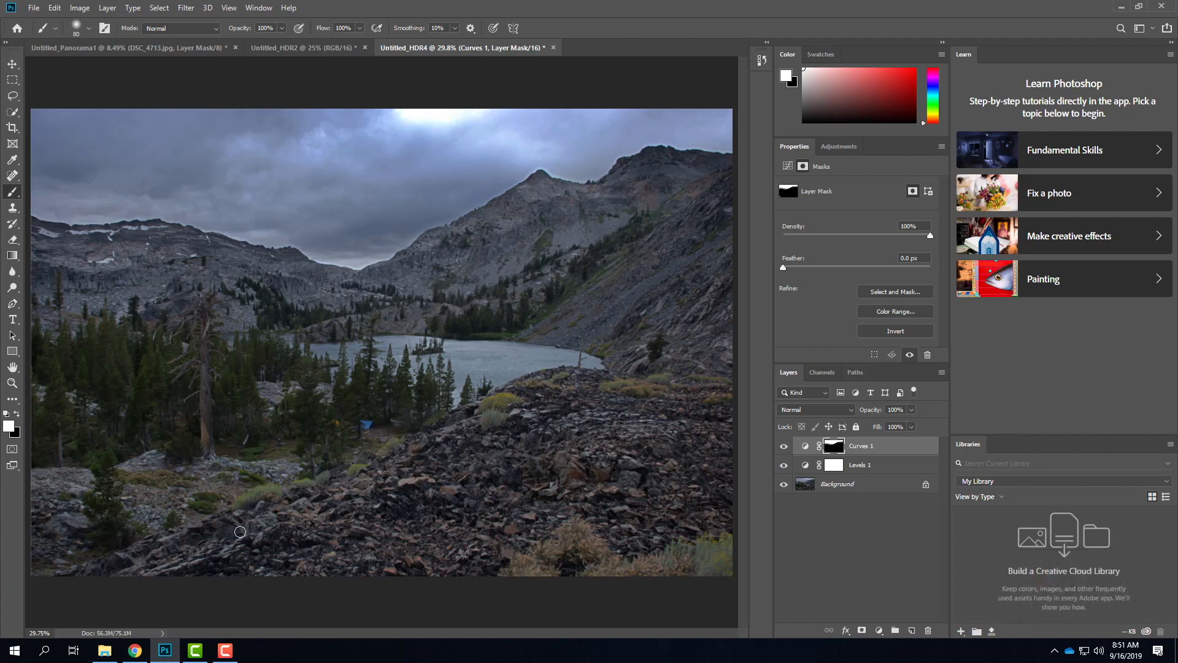
# Switch to the Untitled_HDR2 document and add a Channel Mixer adjustment layer above the background
pyautogui.click(309, 47)
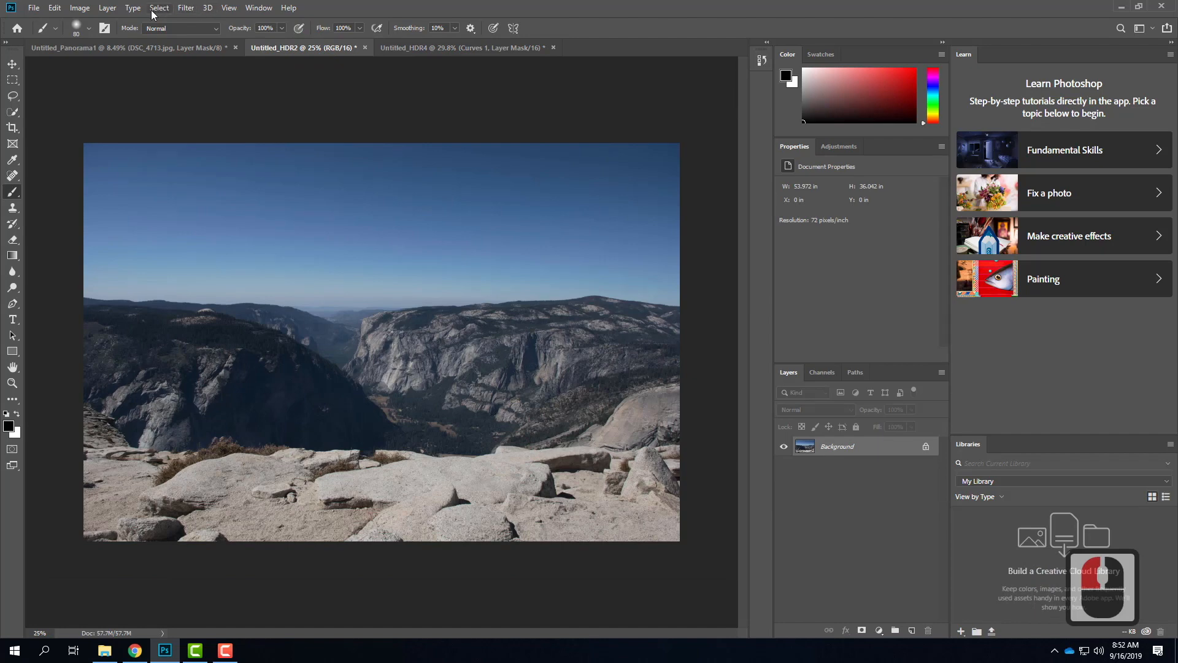
pyautogui.click(108, 8)
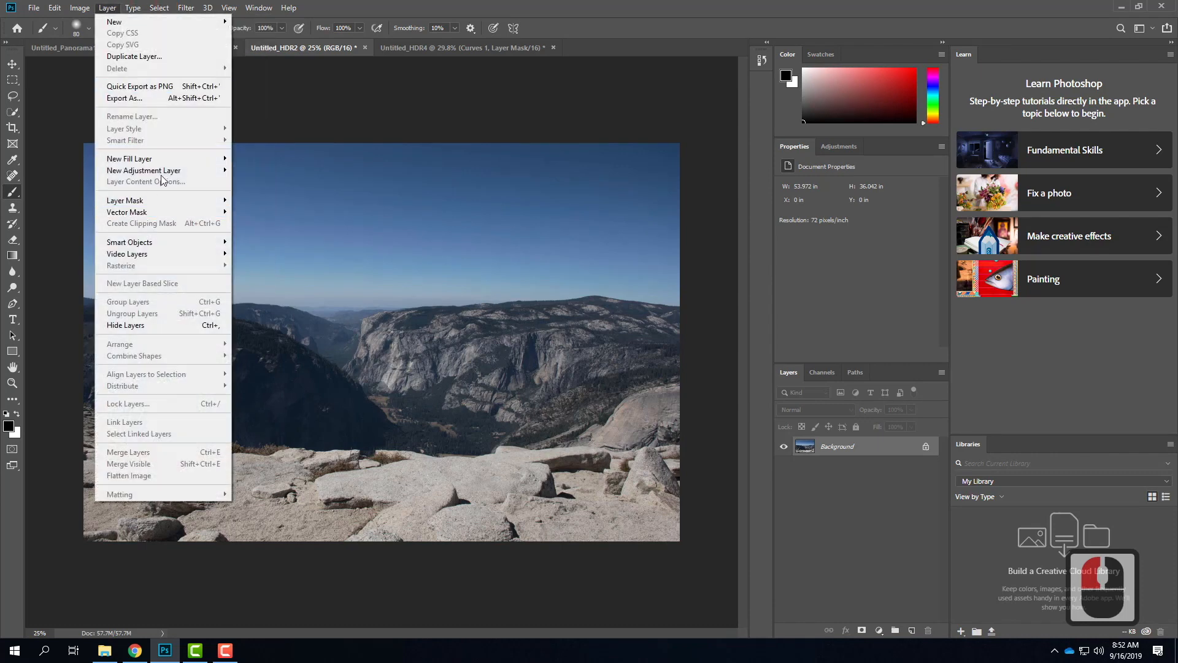
pyautogui.moveTo(162, 172)
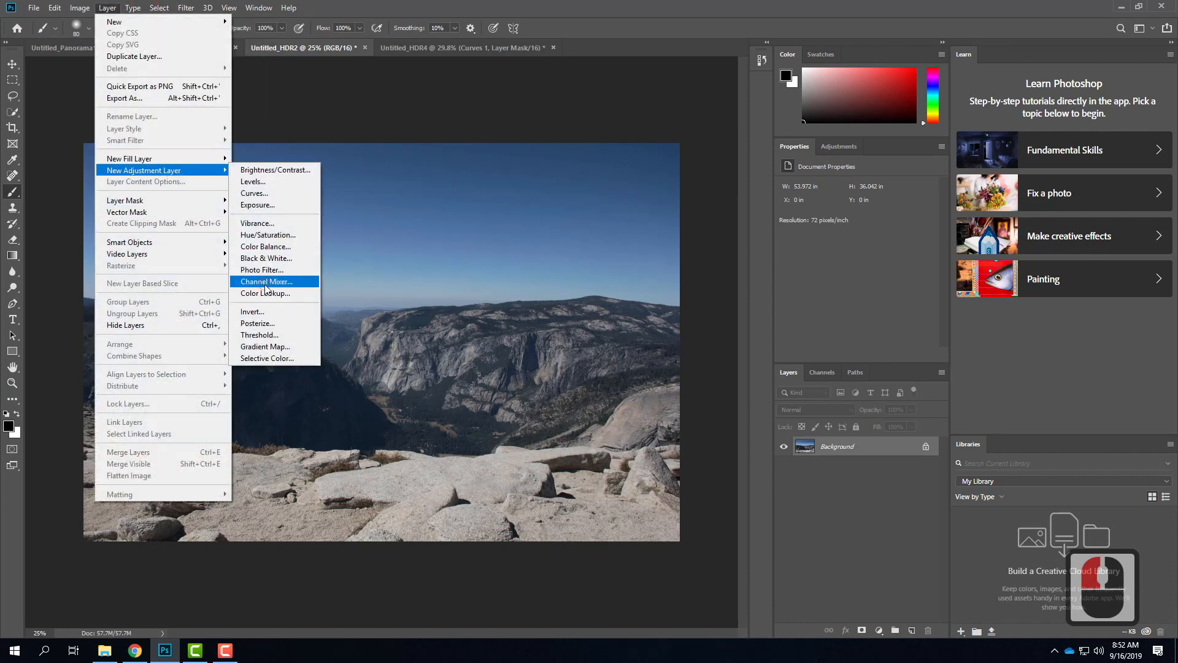
pyautogui.click(266, 281)
pyautogui.click(695, 194)
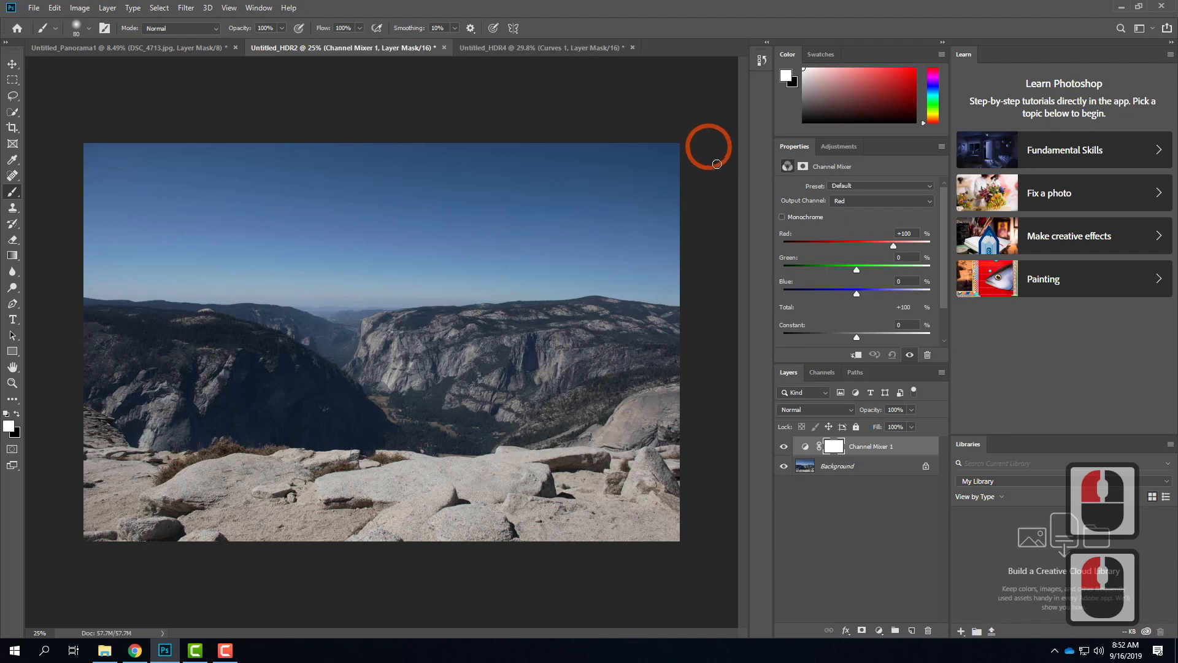
# Make the Channel Mixer monochrome and apply its Black & White with Red Filter preset
pyautogui.click(781, 217)
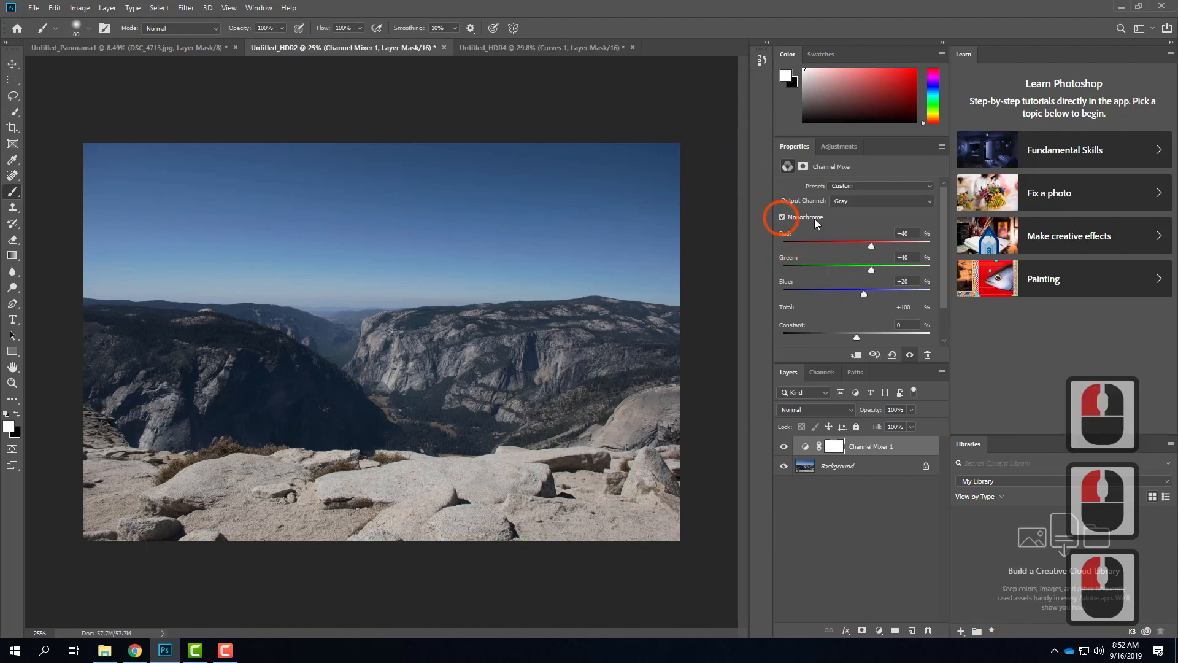
pyautogui.click(860, 184)
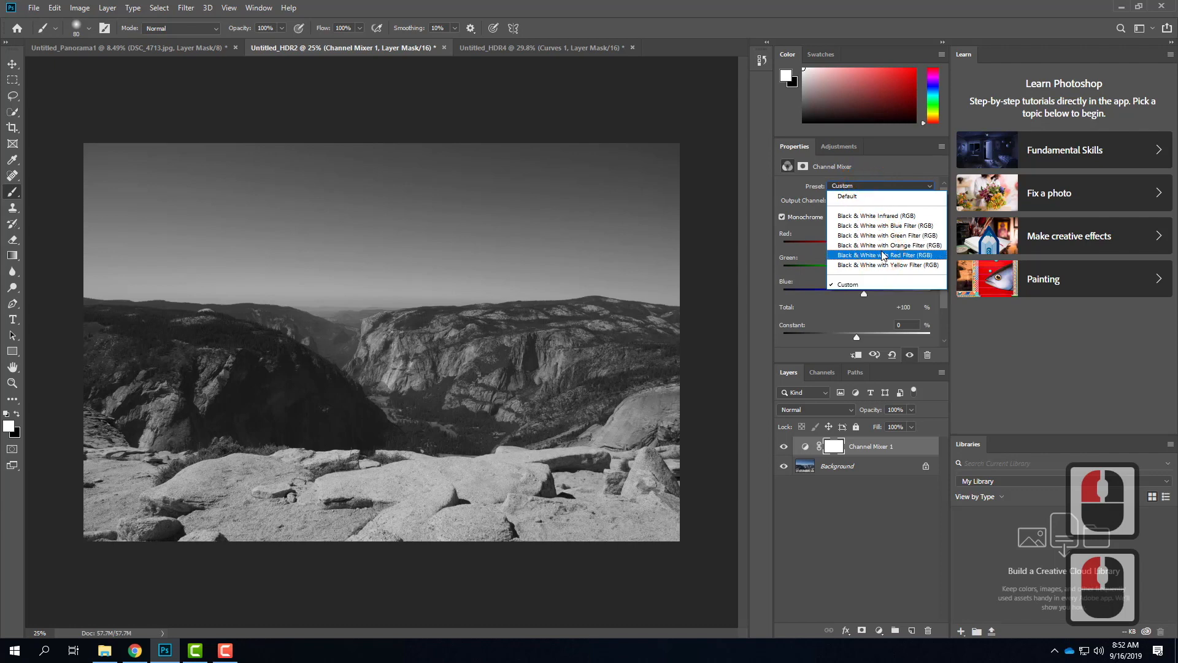
pyautogui.click(881, 250)
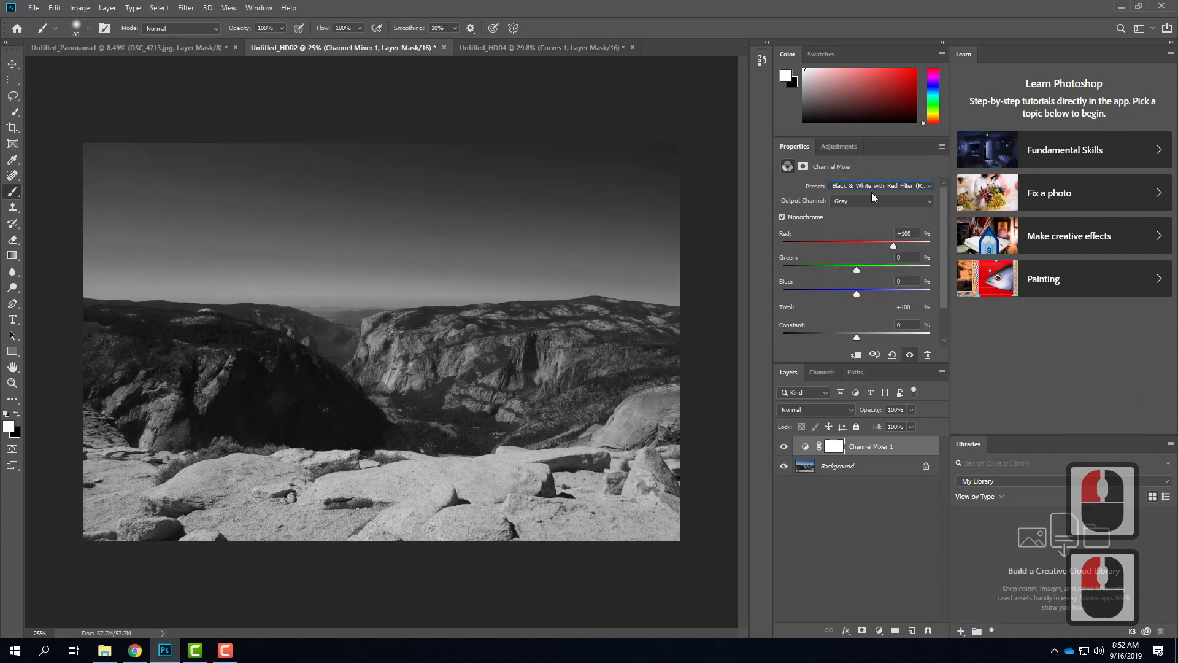
# Paint black on the Channel Mixer mask over the sky with a 1400 px brush to bring back its colour
pyautogui.click(836, 450)
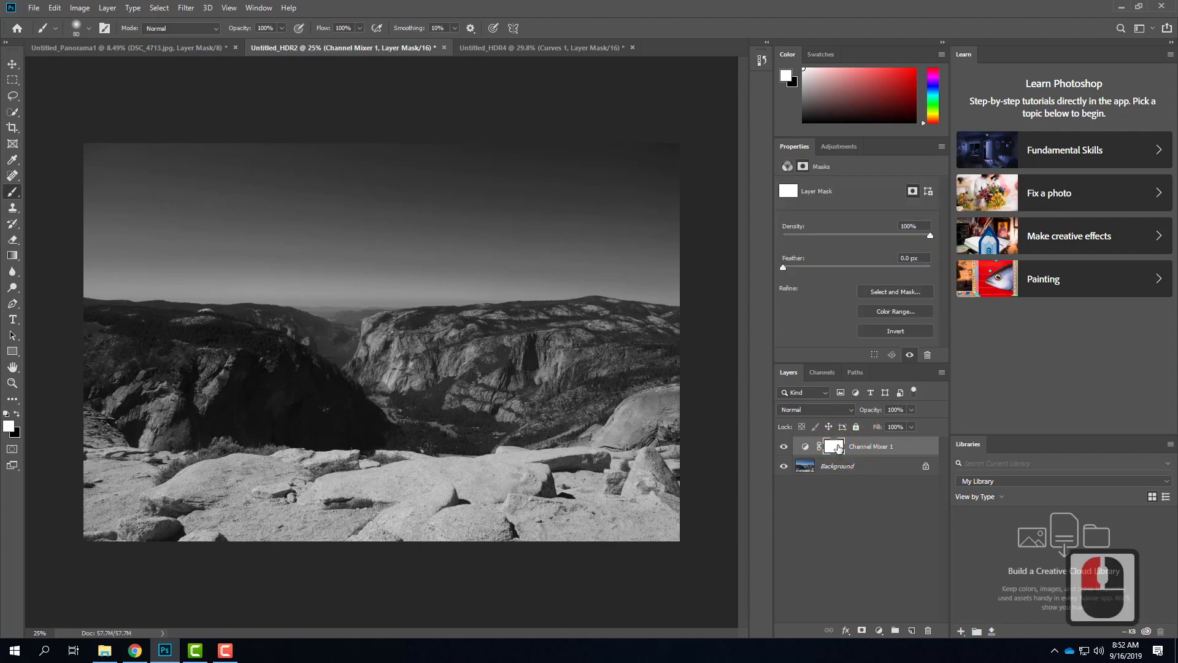
pyautogui.click(17, 416)
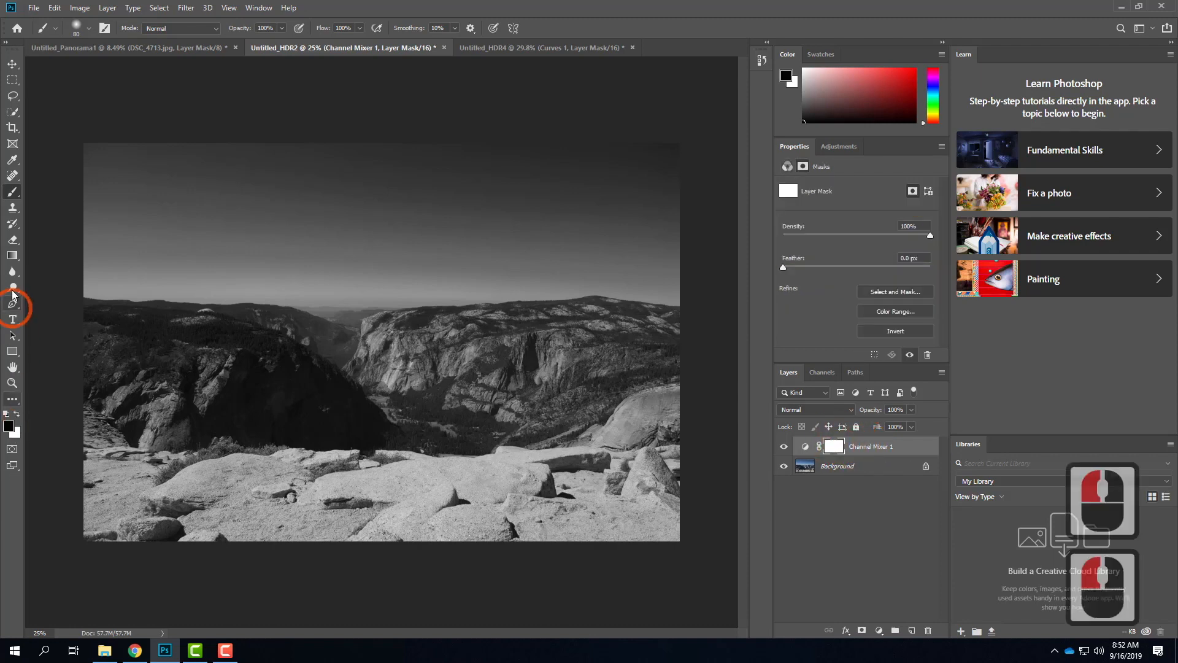
pyautogui.click(14, 194)
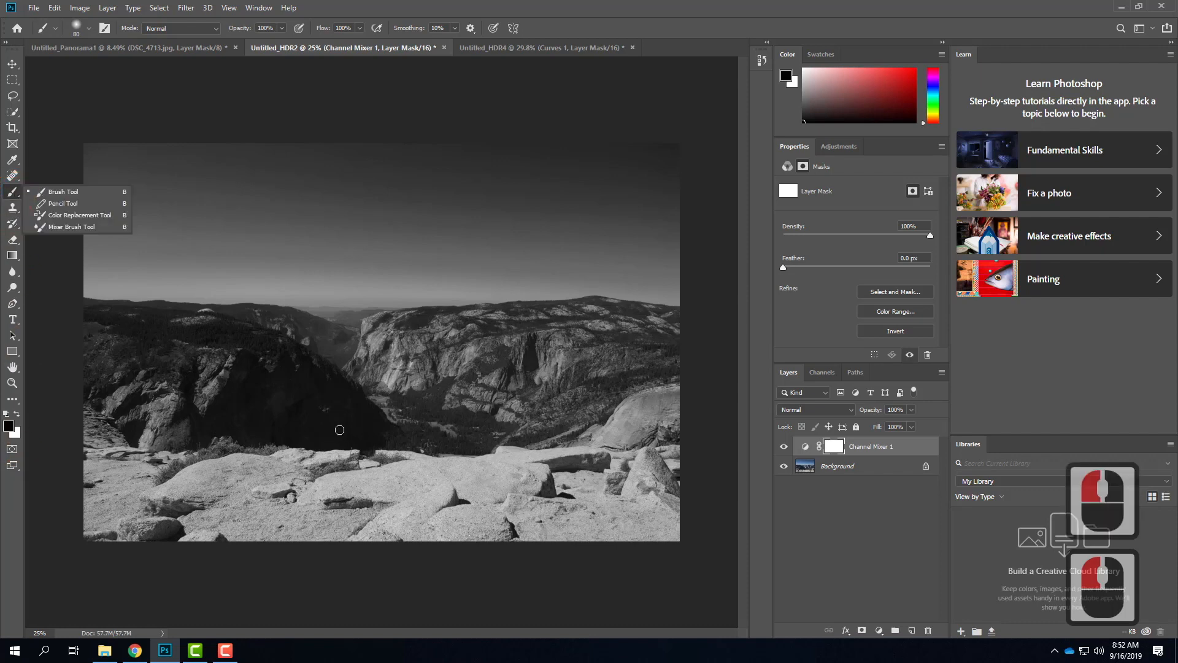
pyautogui.press(']')
pyautogui.press(']')
pyautogui.press(']')
pyautogui.press(']')
pyautogui.press(']')
pyautogui.press(']')
pyautogui.press(']')
pyautogui.press(']')
pyautogui.press(']')
pyautogui.press(']')
pyautogui.press(']')
pyautogui.press(']')
pyautogui.press(']')
pyautogui.press(']')
pyautogui.press(']')
pyautogui.press(']')
pyautogui.press(']')
pyautogui.press(']')
pyautogui.press(']')
pyautogui.press(']')
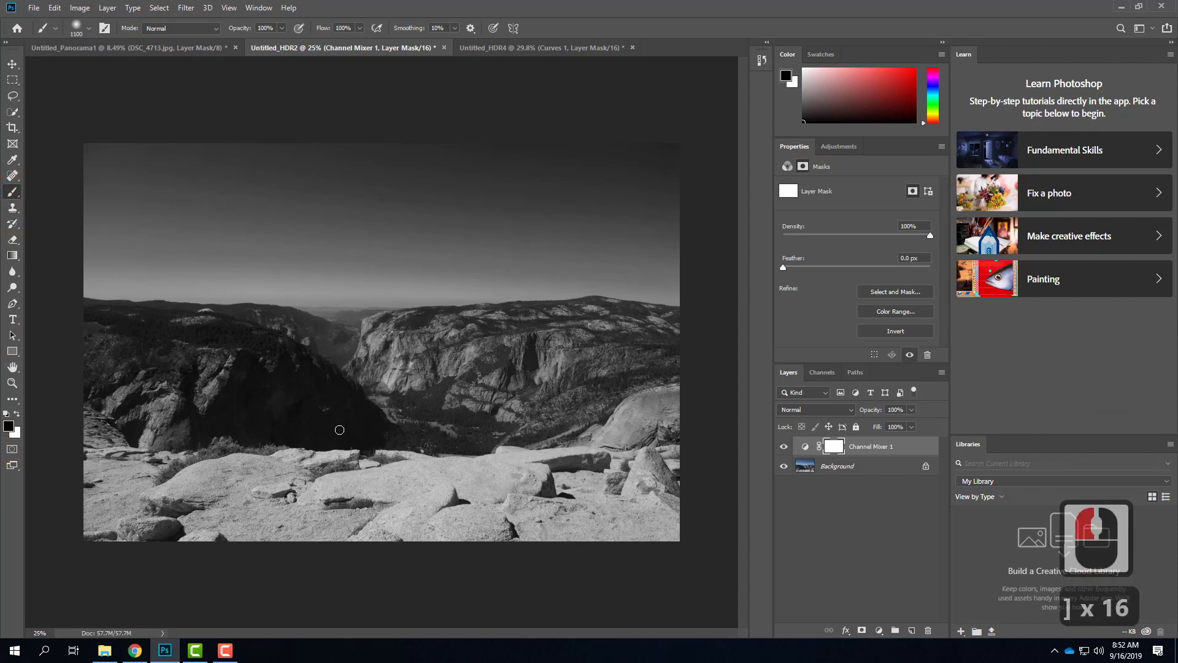
pyautogui.press('[')
pyautogui.press('[')
pyautogui.press('[')
pyautogui.press('[')
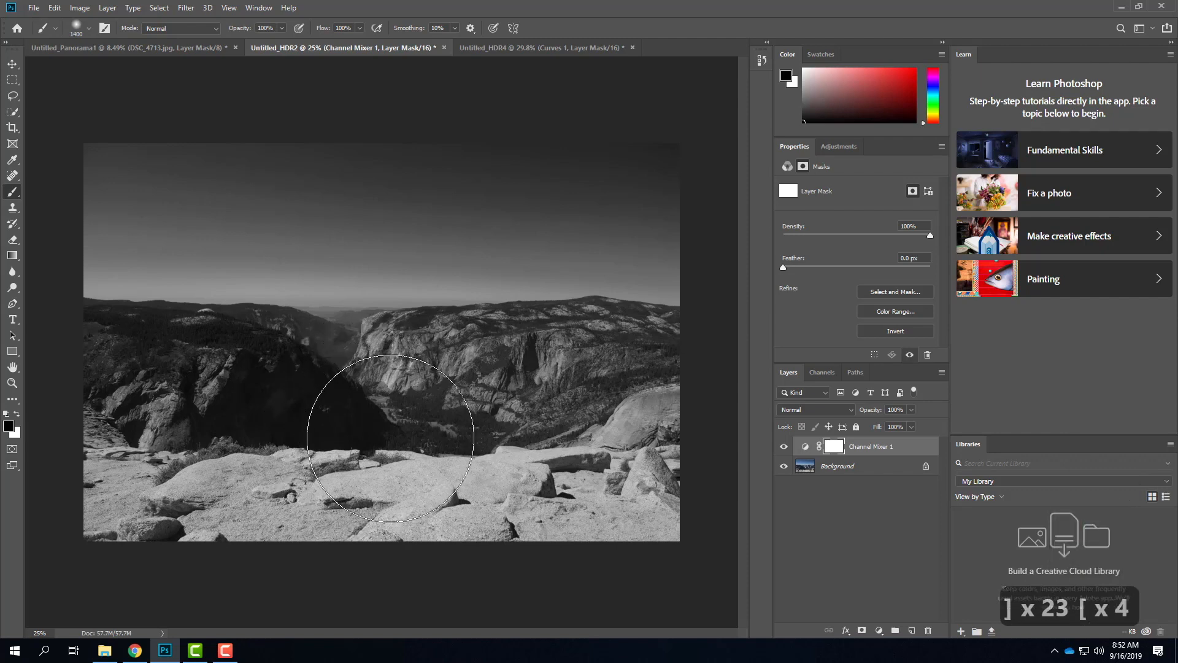
pyautogui.moveTo(417, 190)
pyautogui.mouseDown()
pyautogui.moveTo(250, 215)
pyautogui.moveTo(692, 206)
pyautogui.moveTo(98, 198)
pyautogui.mouseUp()
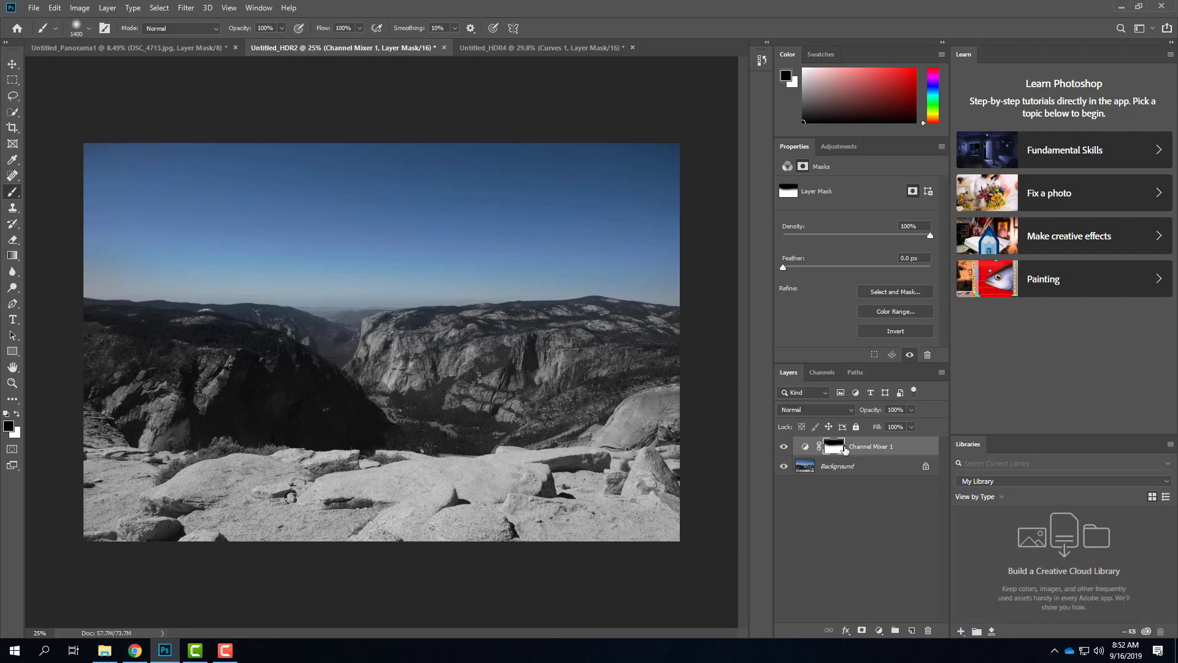
# Reduce the brush size to 400 px for detail work on the Channel Mixer mask near the ridgeline
pyautogui.hotkey('ctrl', '=')
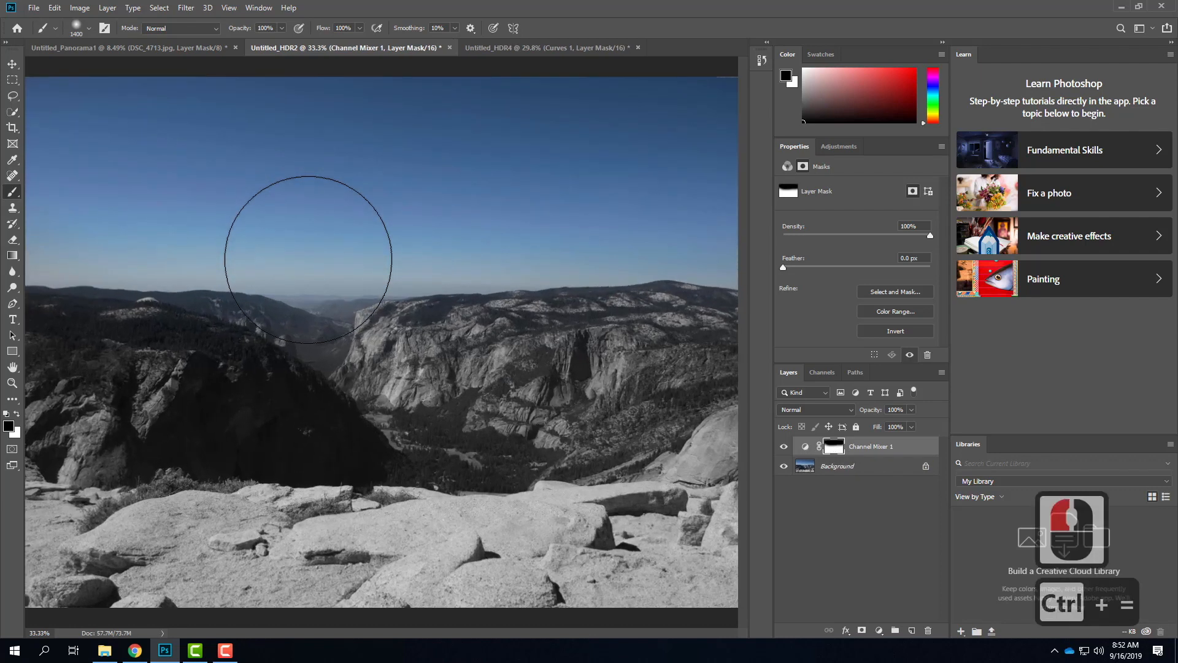
pyautogui.hotkey('ctrl', '=')
pyautogui.moveTo(297, 274)
pyautogui.mouseDown()
pyautogui.moveTo(368, 275)
pyautogui.moveTo(651, 378)
pyautogui.mouseUp()
pyautogui.press('[')
pyautogui.press('[')
pyautogui.press('[')
pyautogui.press('[')
pyautogui.press('[')
pyautogui.press('[')
pyautogui.press('[')
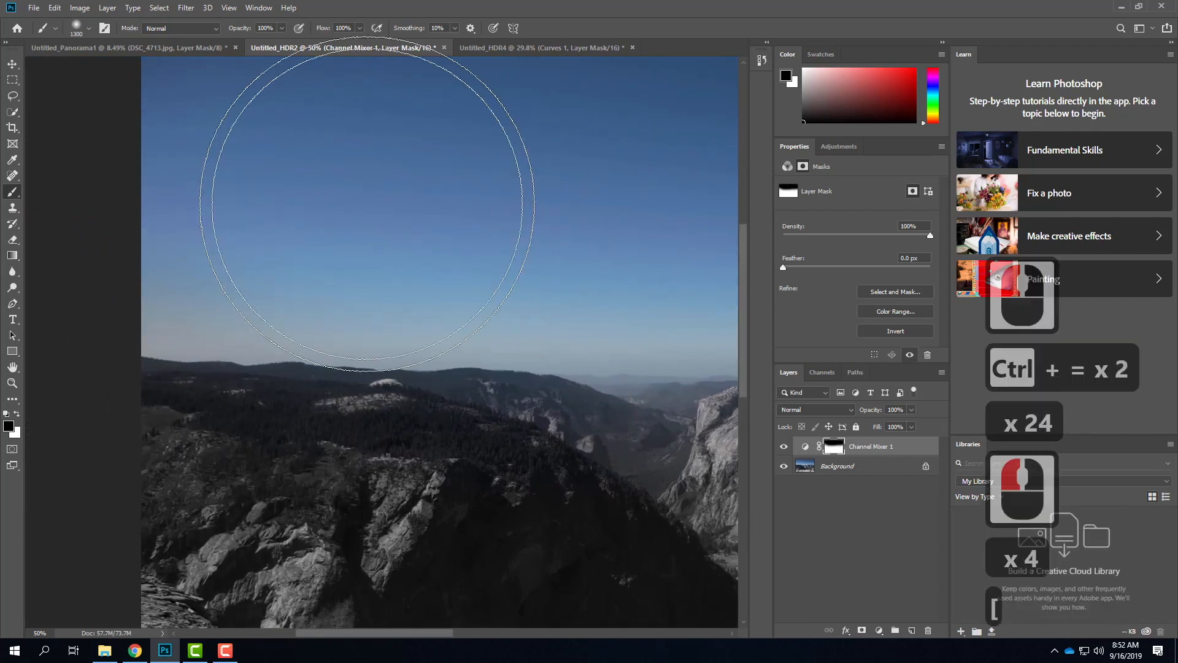
pyautogui.press('[')
pyautogui.press('[')
pyautogui.press('[')
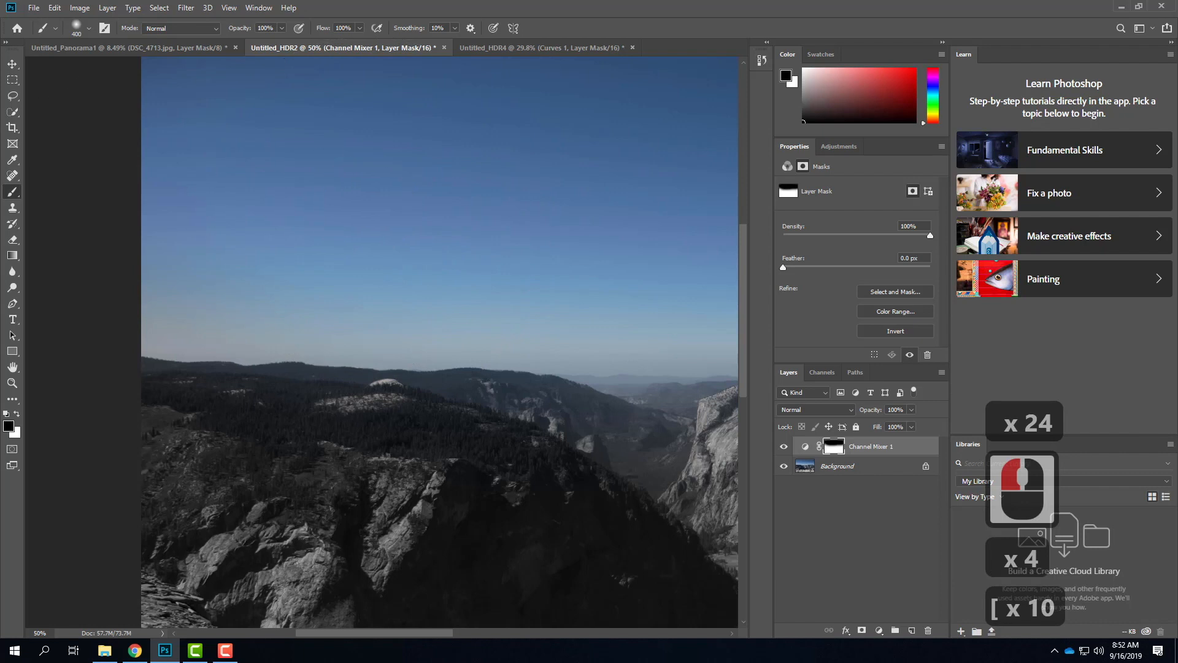
# Set the brush hardness to 100% and dab black on the Channel Mixer mask over the dark cliff below the ridge
pyautogui.click(28, 123)
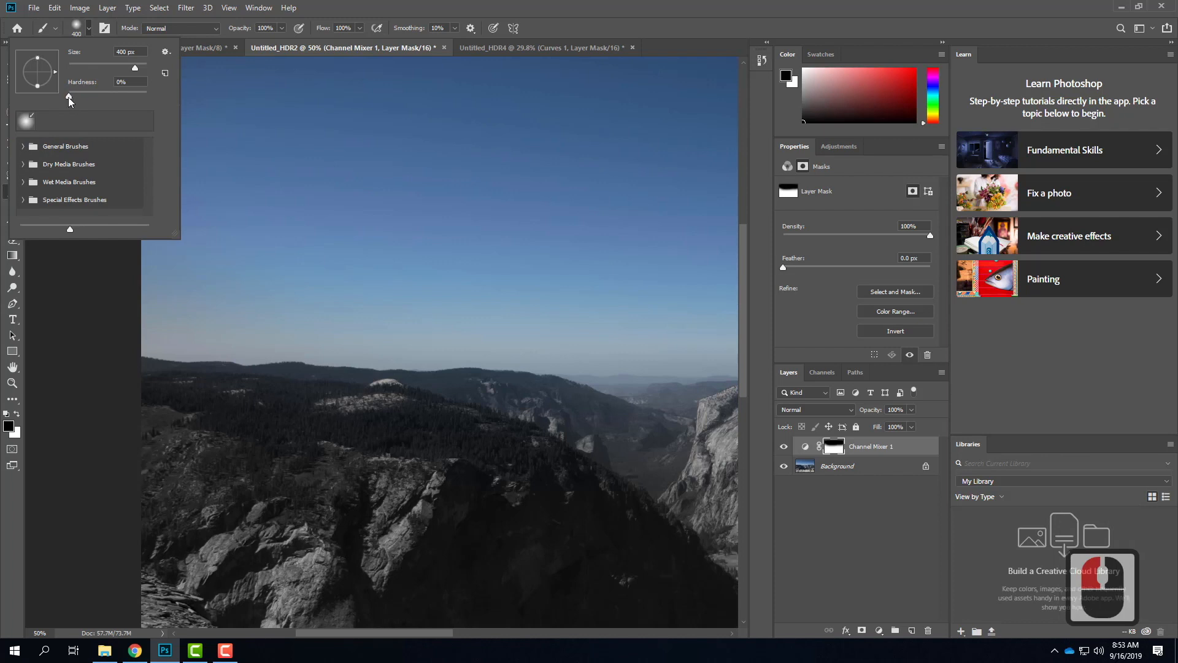
pyautogui.moveTo(69, 97); pyautogui.dragTo(184, 96)
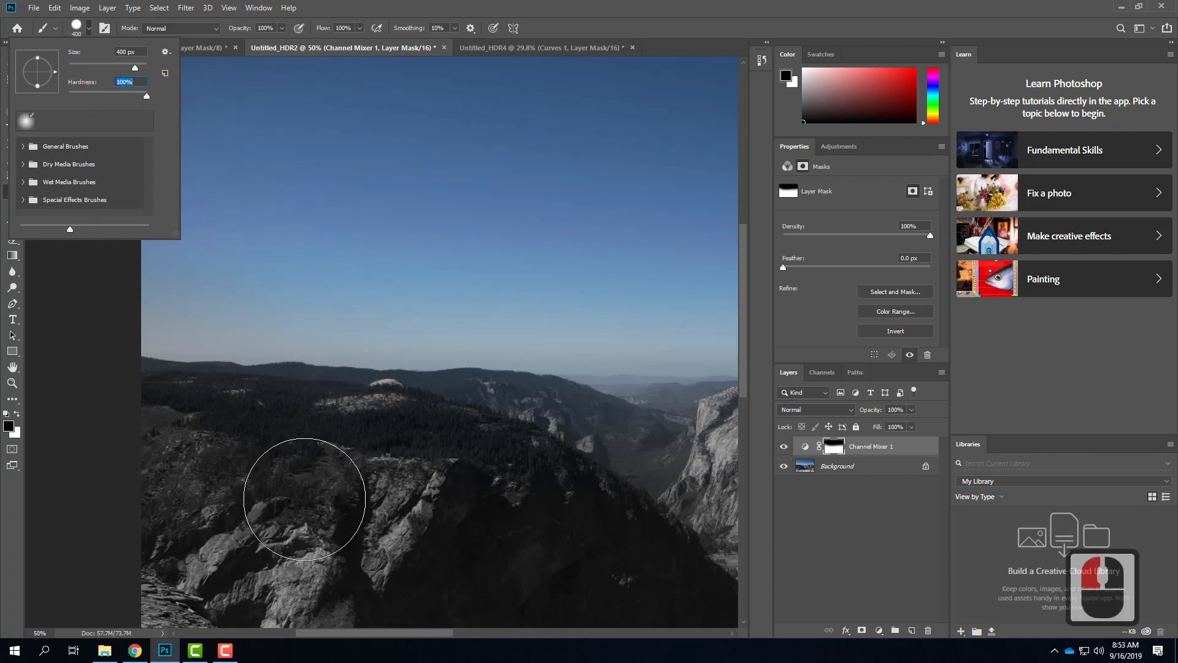
pyautogui.click(266, 506)
pyautogui.click(267, 506)
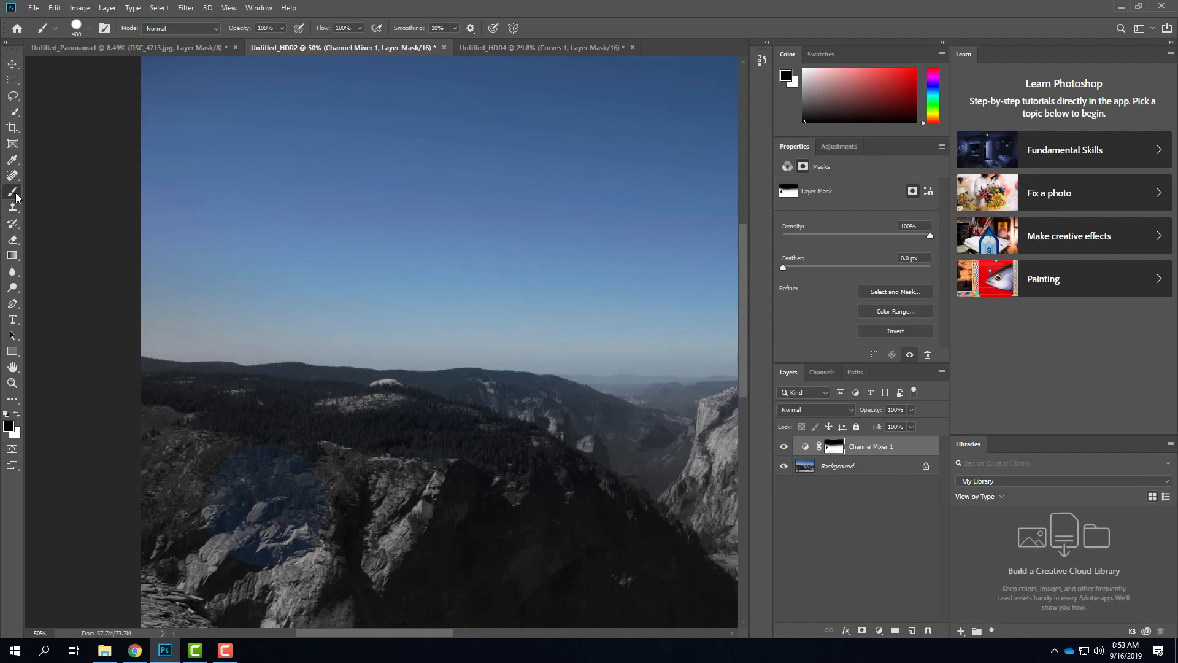
# Hide the existing Channel Mixer layer and add a second Channel Mixer adjustment layer above it
pyautogui.click(784, 447)
pyautogui.click(132, 7)
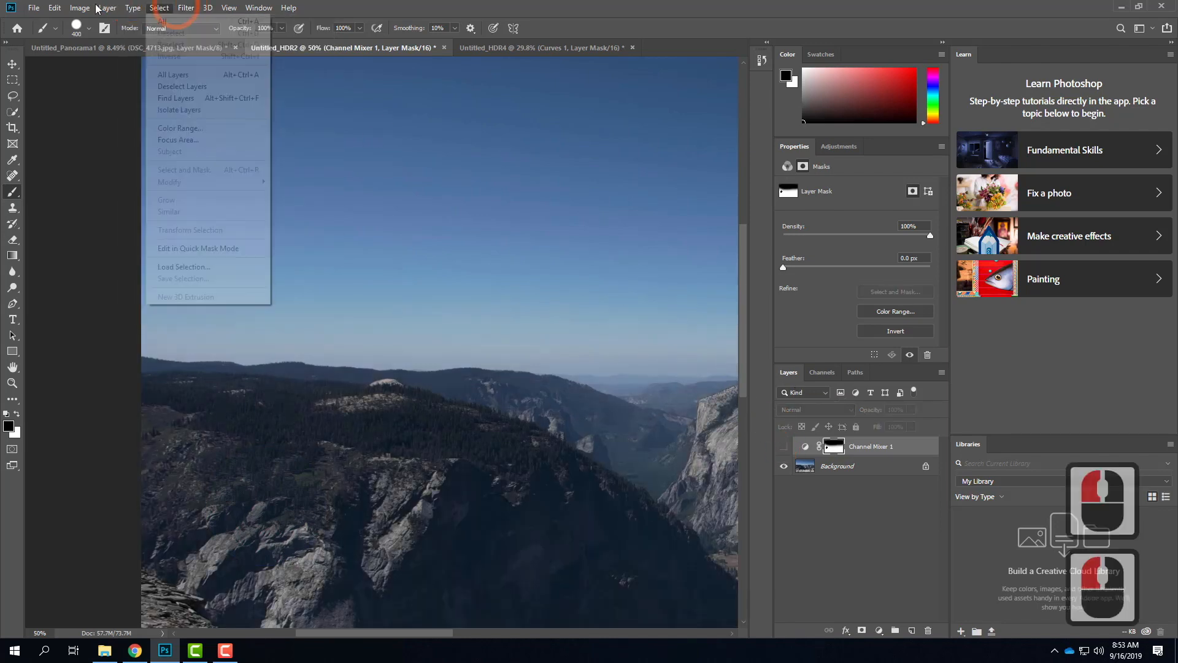
pyautogui.click(108, 7)
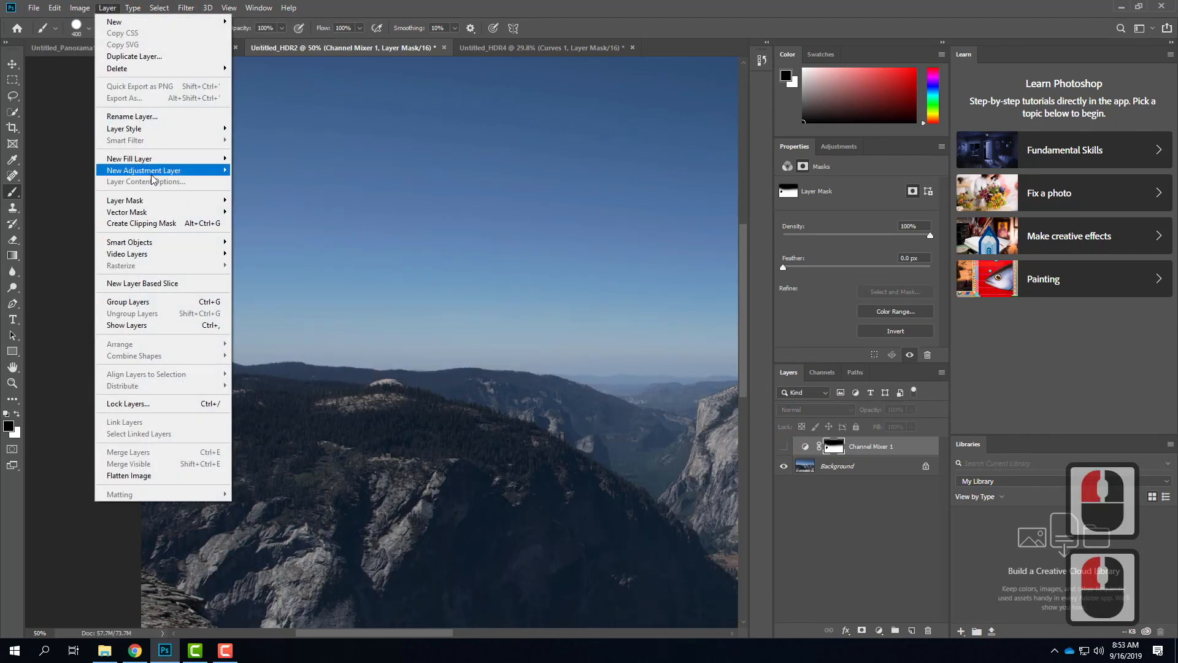
pyautogui.moveTo(157, 171)
pyautogui.click(275, 282)
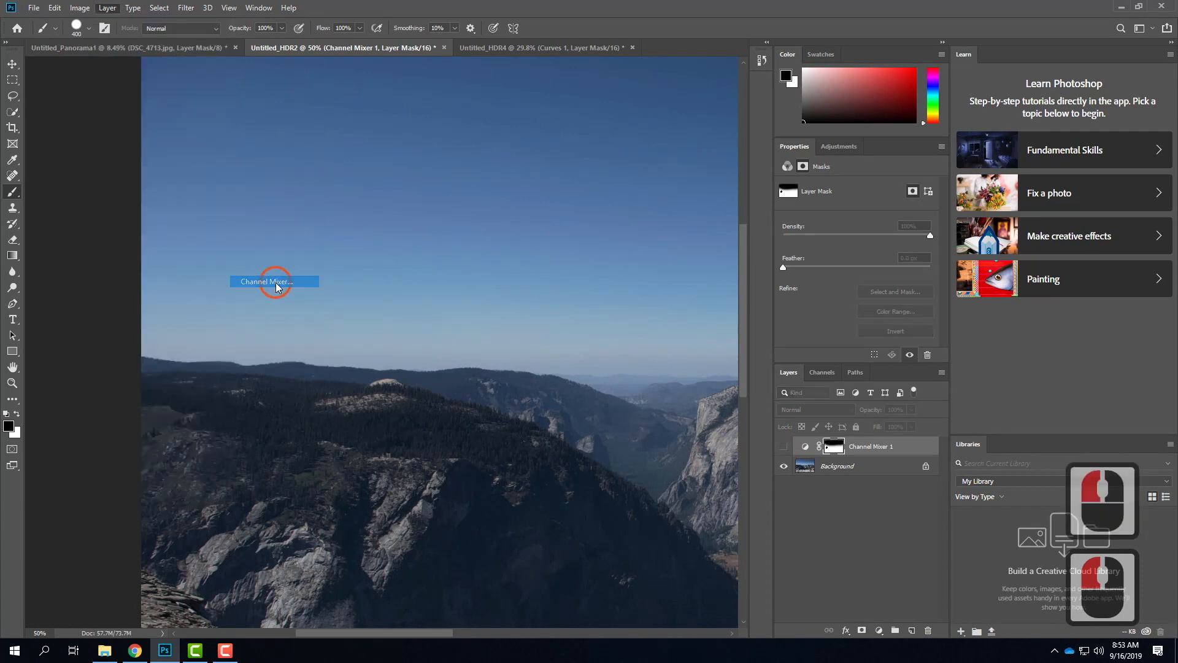
pyautogui.click(686, 190)
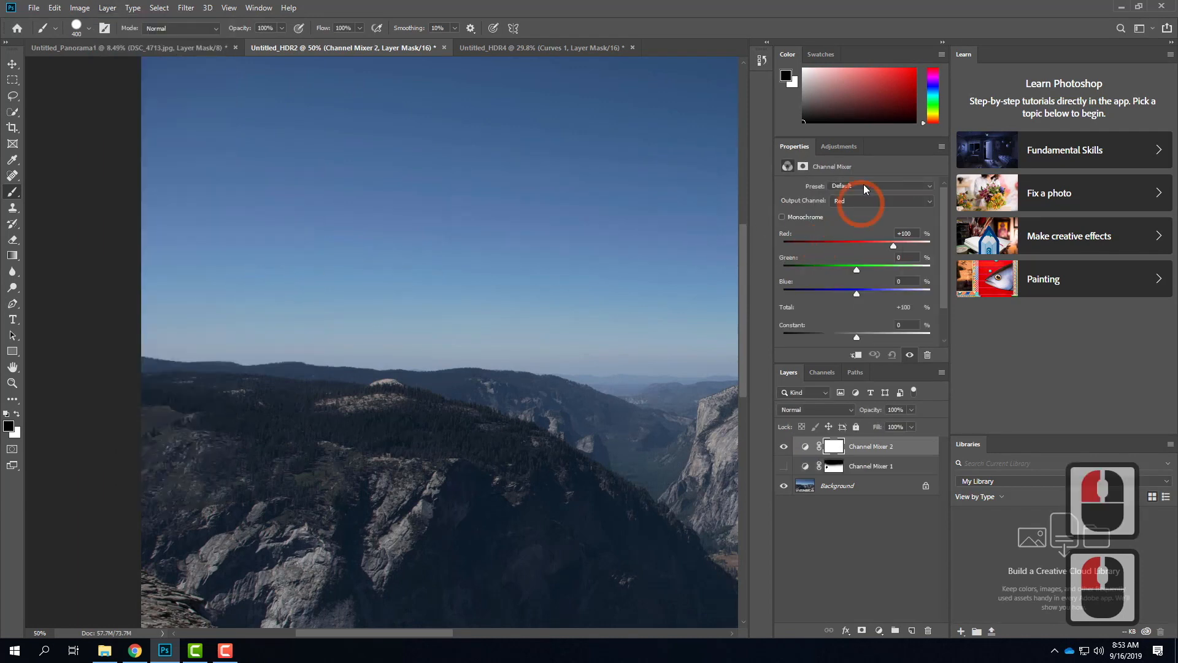
# Make the second Channel Mixer monochrome with the Black & White with Red Filter preset and target its layer mask
pyautogui.click(782, 217)
pyautogui.click(907, 186)
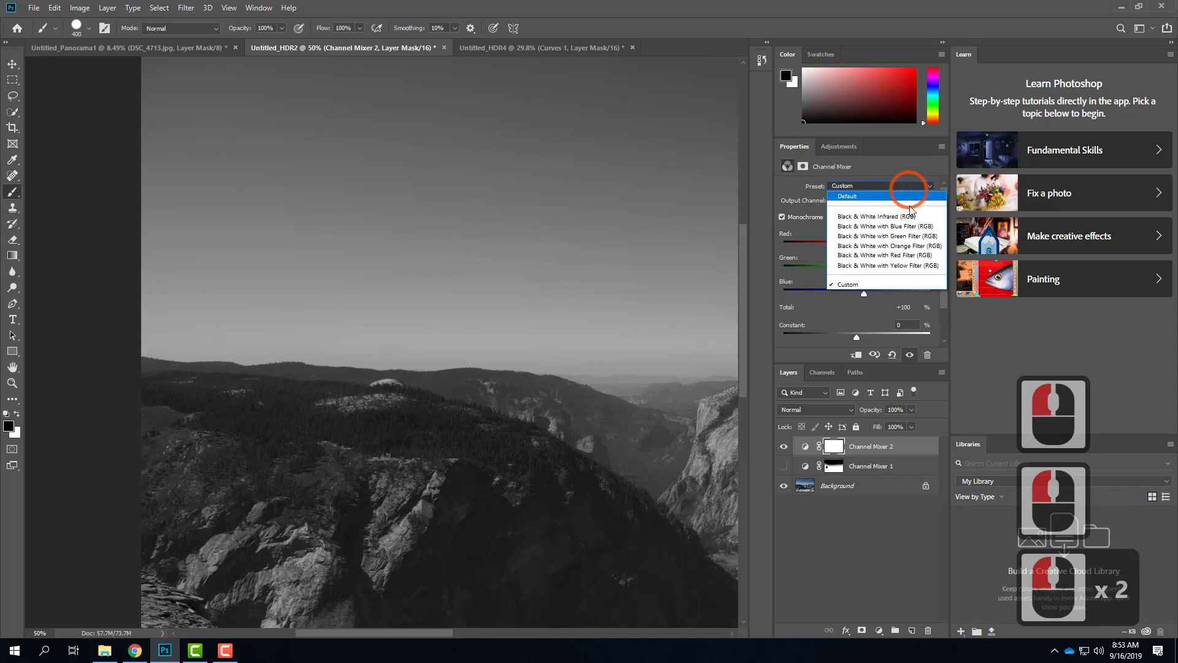
pyautogui.click(914, 255)
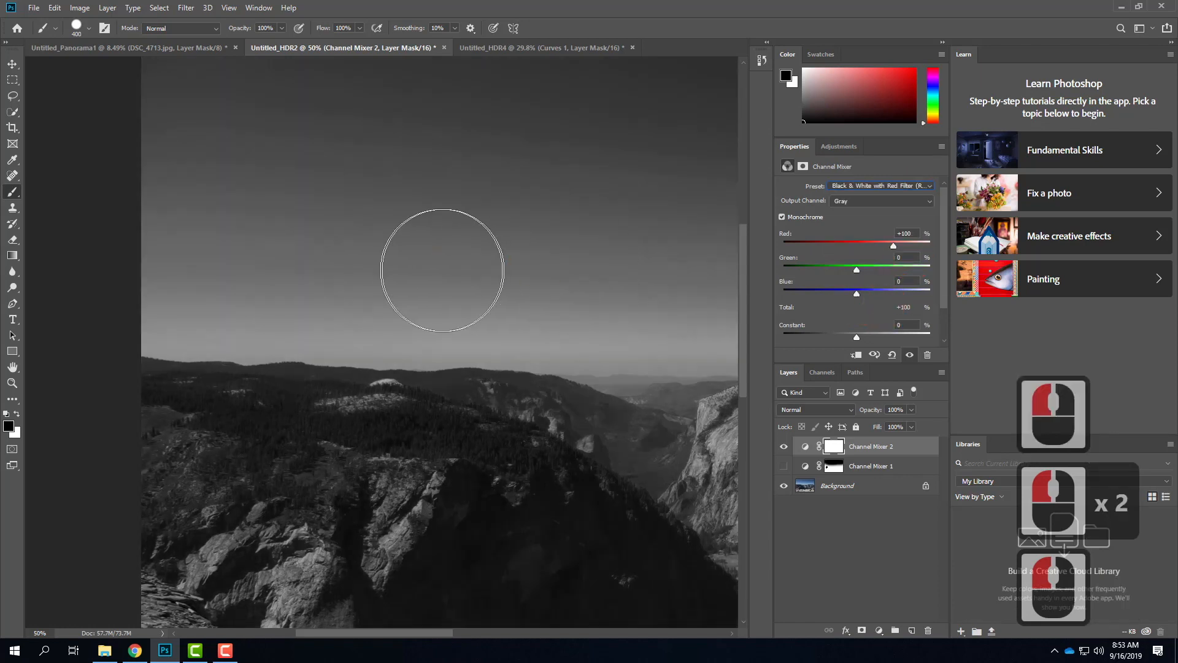
pyautogui.moveTo(489, 246); pyautogui.dragTo(387, 344)
pyautogui.click(786, 445)
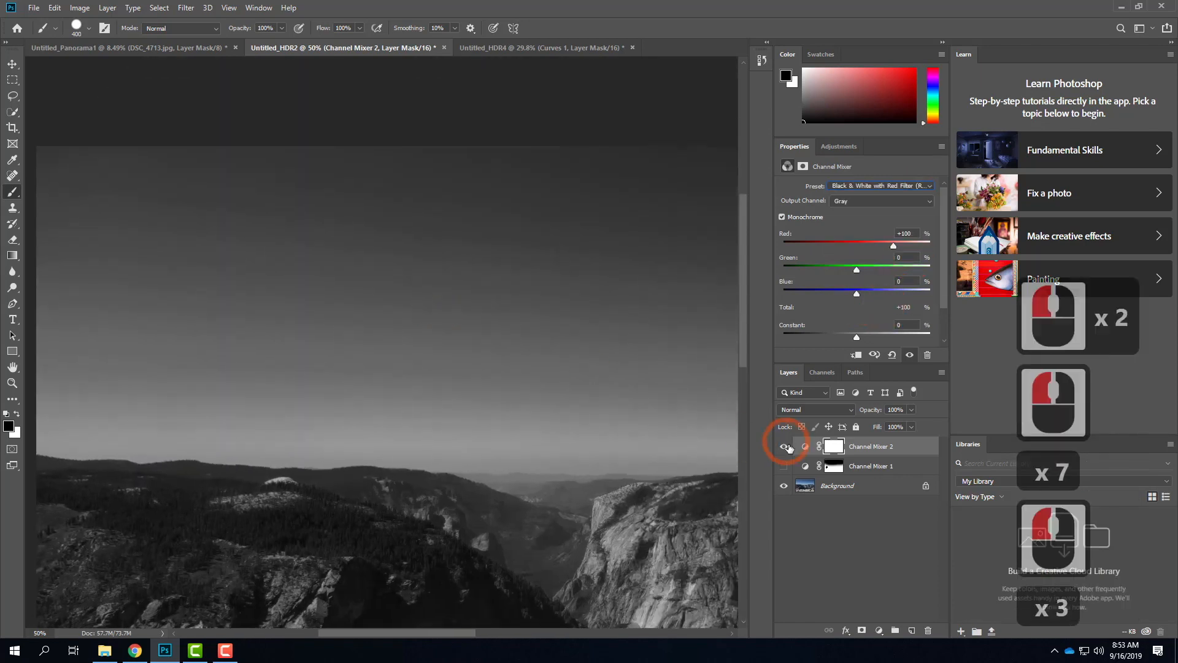
pyautogui.click(834, 447)
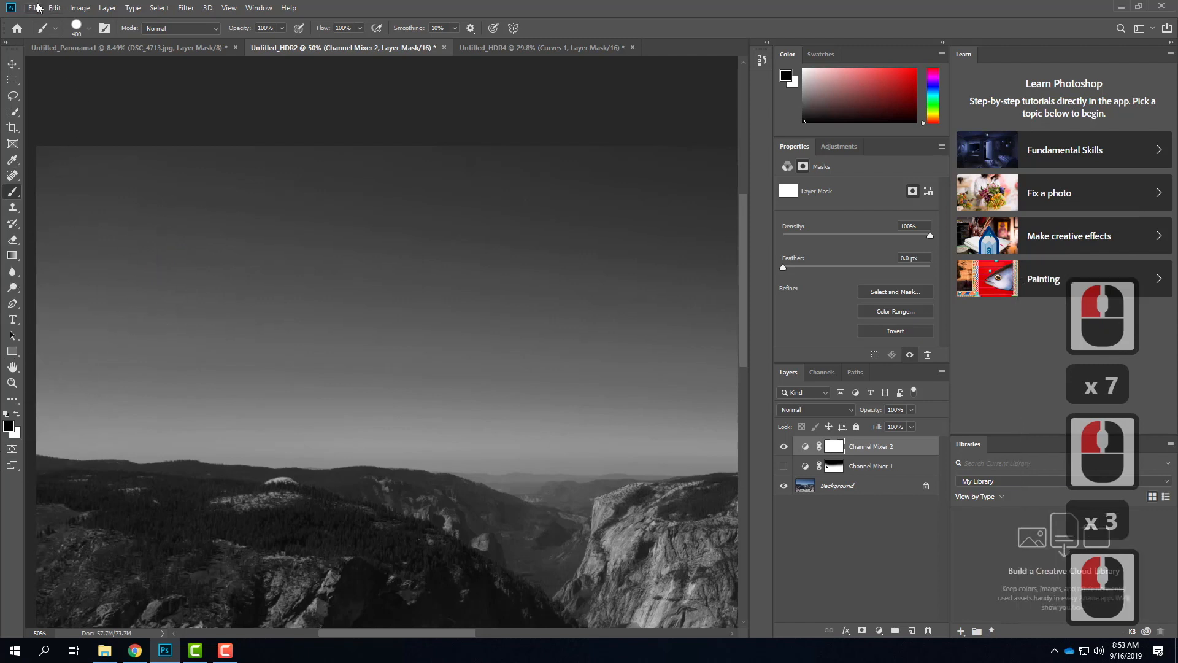
pyautogui.click(55, 29)
pyautogui.click(54, 31)
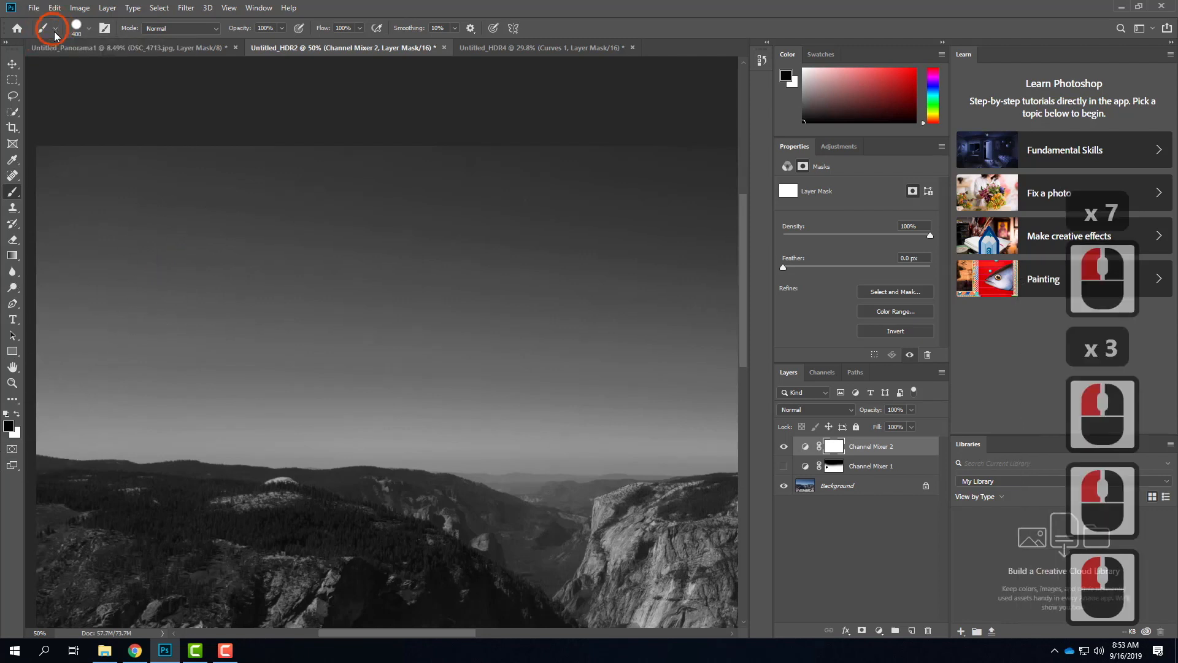
pyautogui.click(55, 29)
pyautogui.click(60, 28)
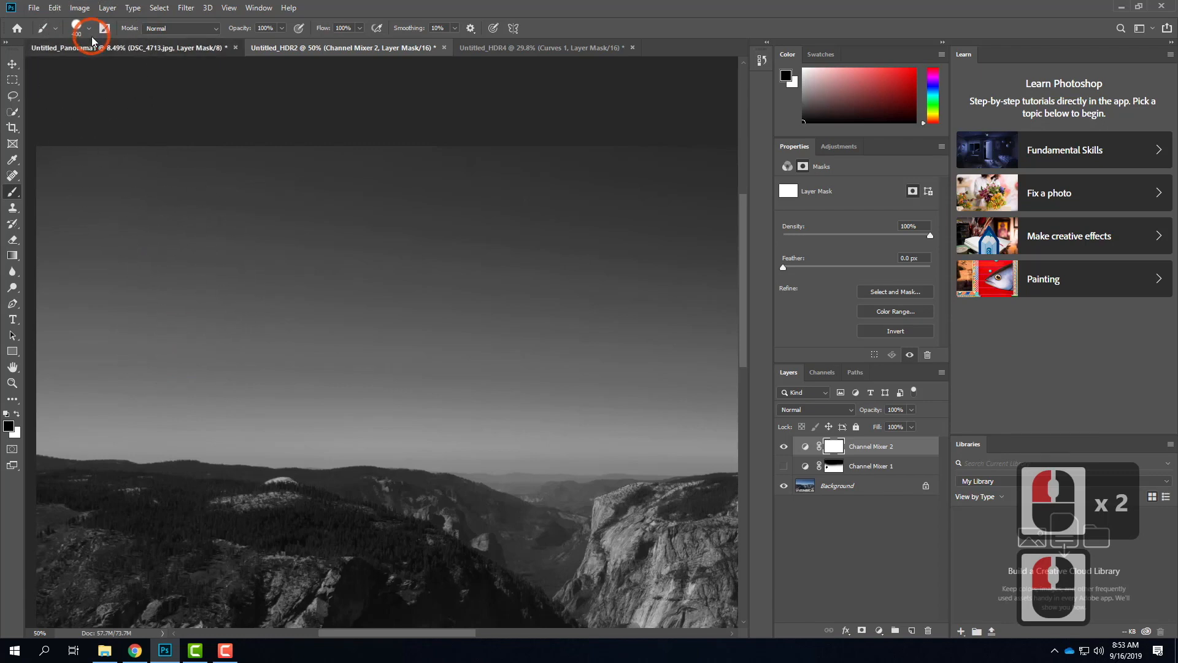
pyautogui.moveTo(92, 44); pyautogui.dragTo(89, 59)
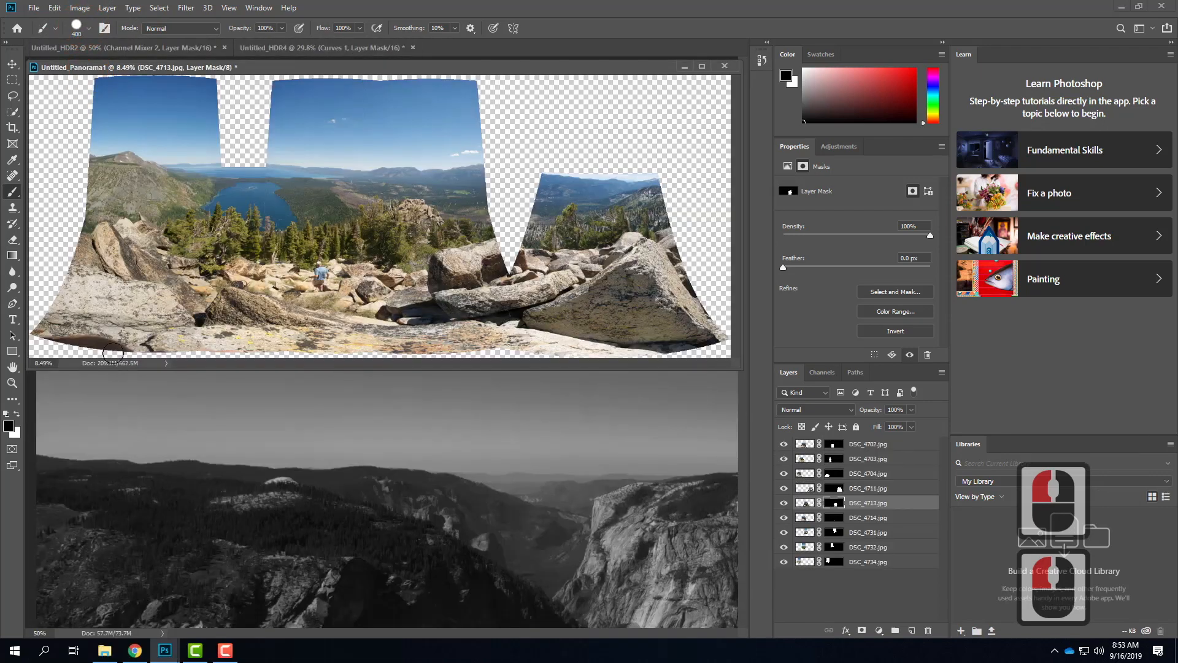
pyautogui.moveTo(330, 68); pyautogui.dragTo(367, 53)
pyautogui.click(215, 50)
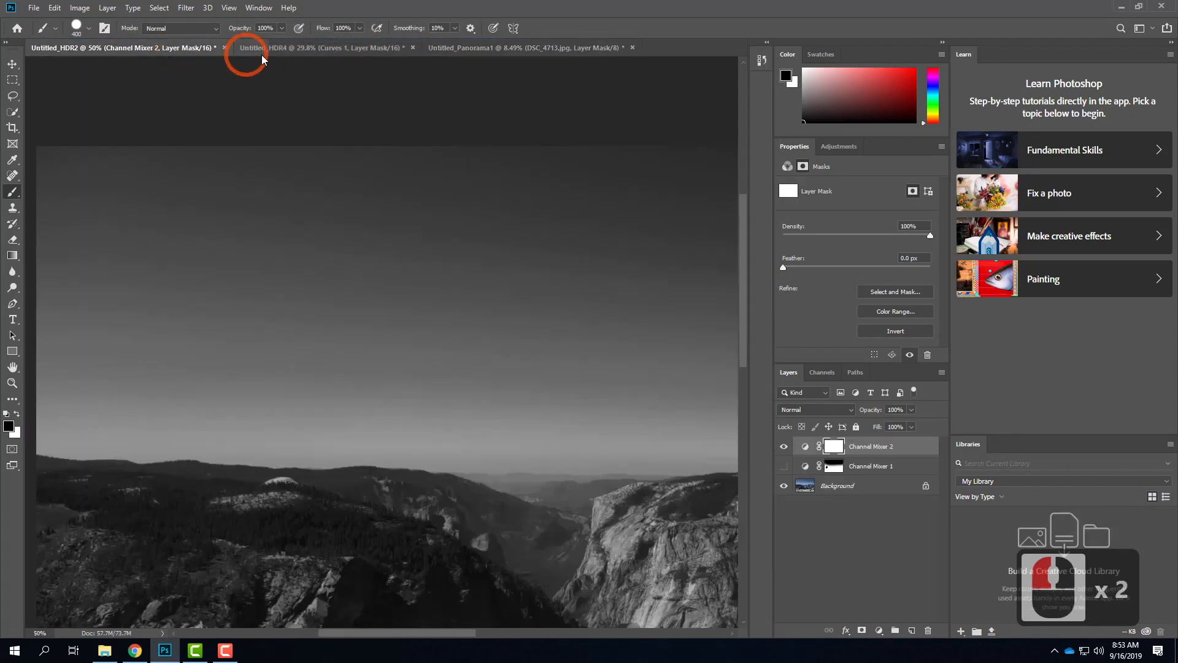
# Dab black once on the second Channel Mixer's mask in the sky using the 400 px brush at 100% hardness
pyautogui.click(89, 28)
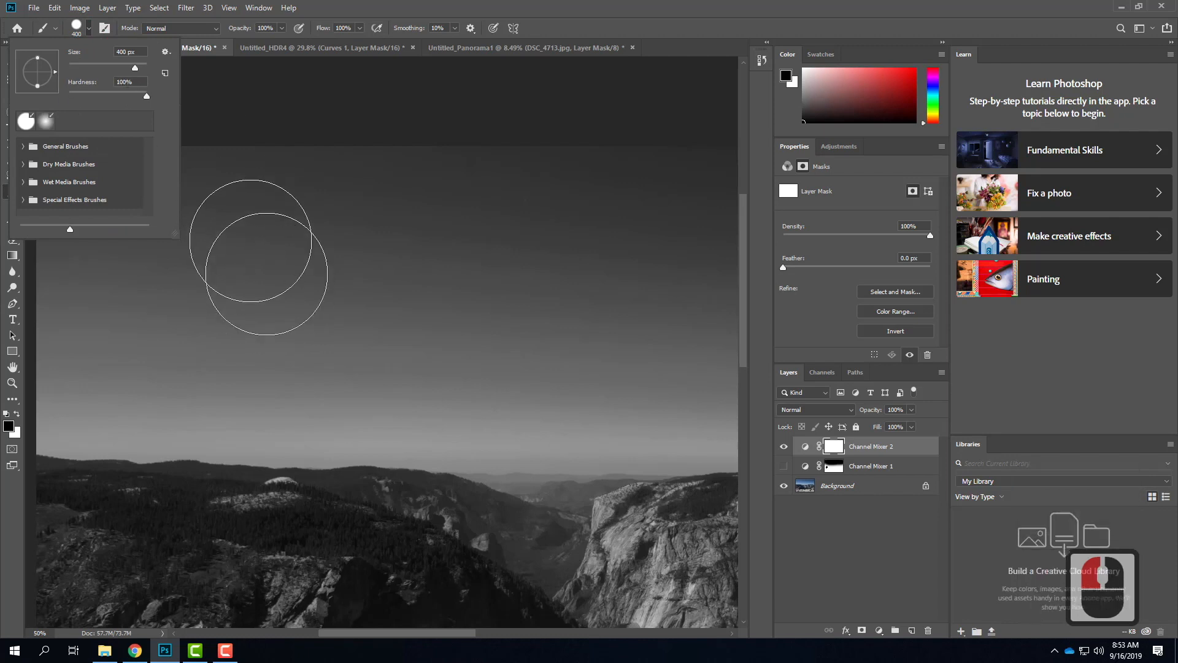
pyautogui.click(86, 27)
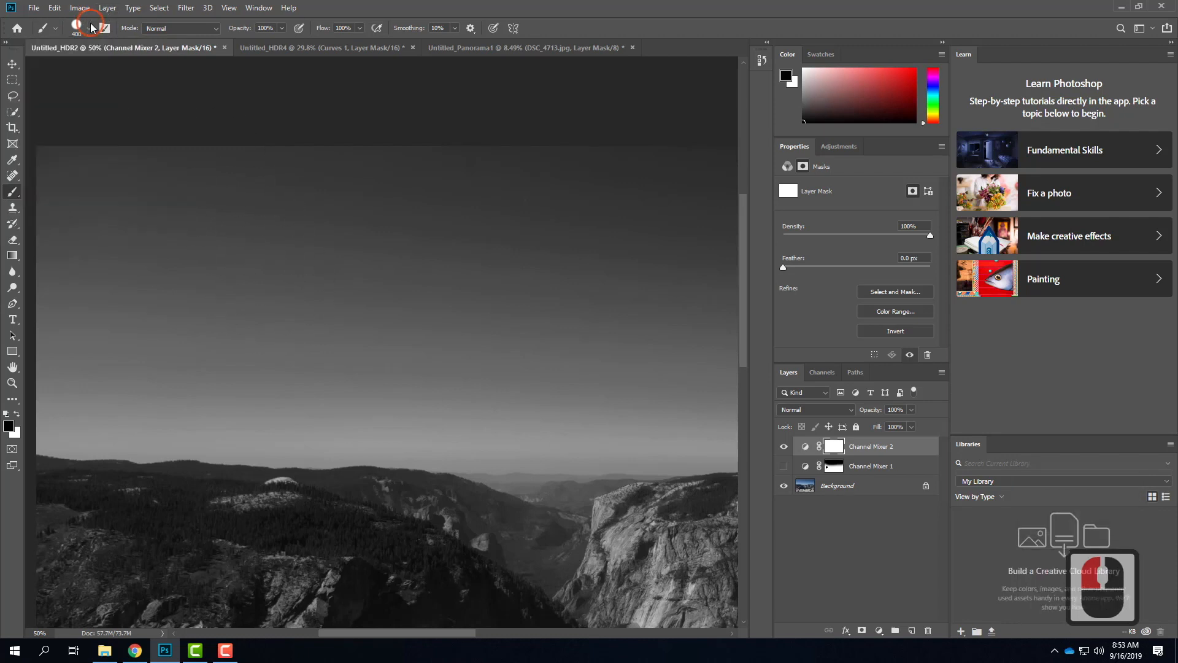
pyautogui.click(229, 297)
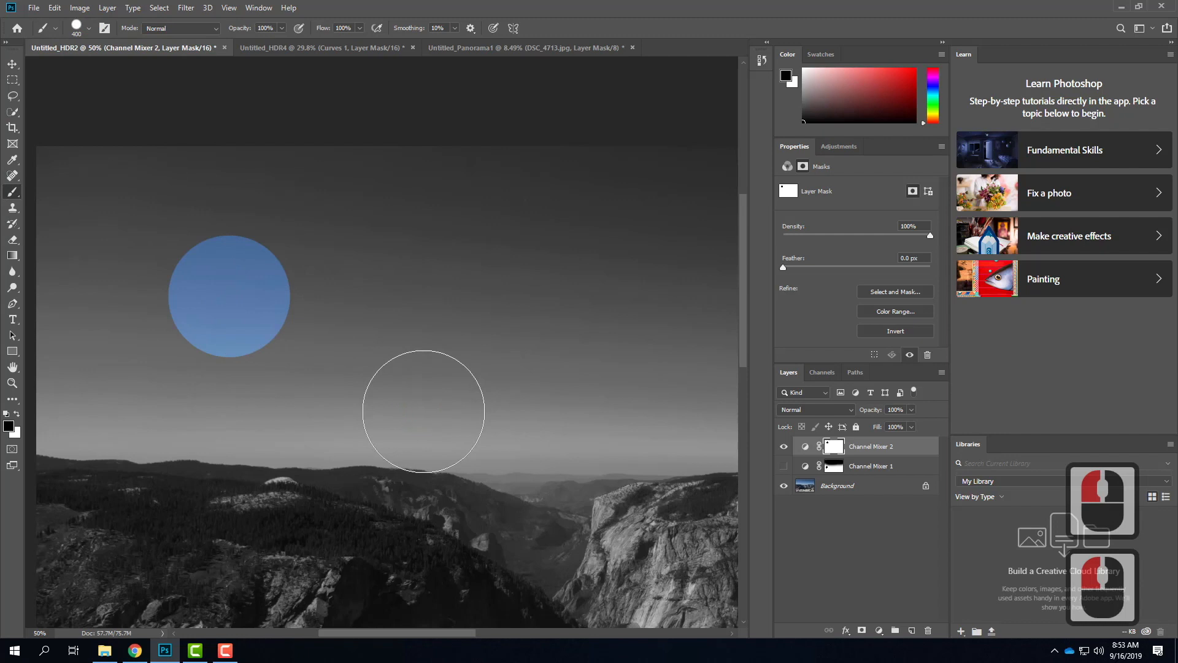
# Set the brush hardness to 0% and dab black on the mask in the sky to the right of the hard-edged circle
pyautogui.click(77, 27)
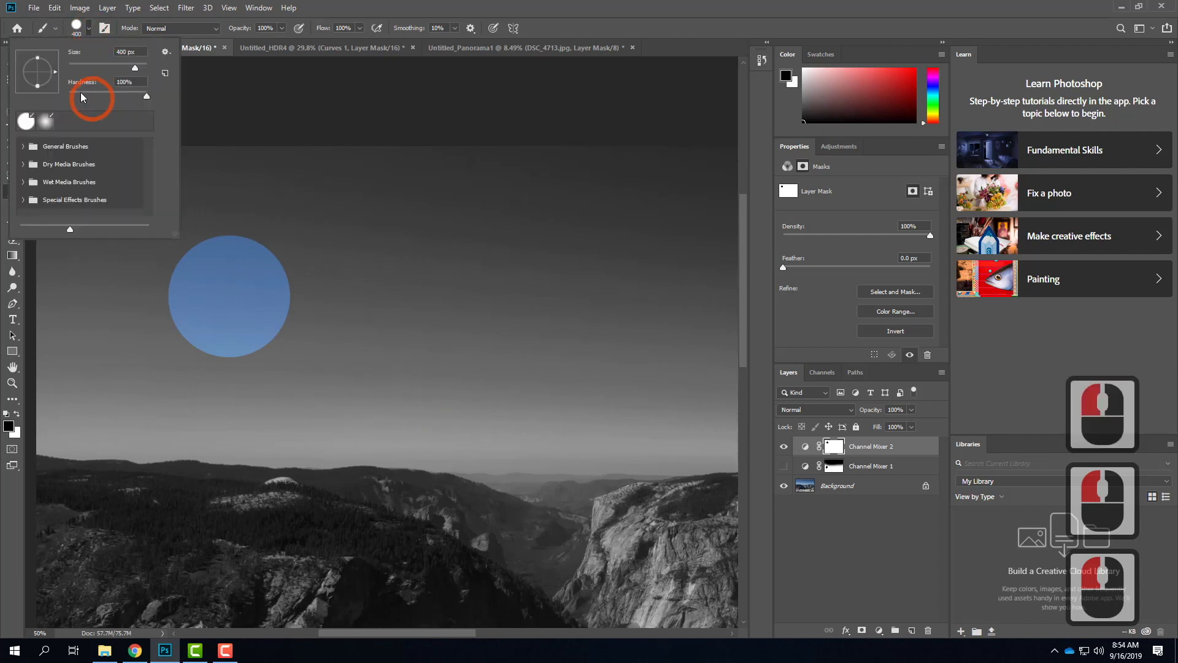
pyautogui.click(146, 97)
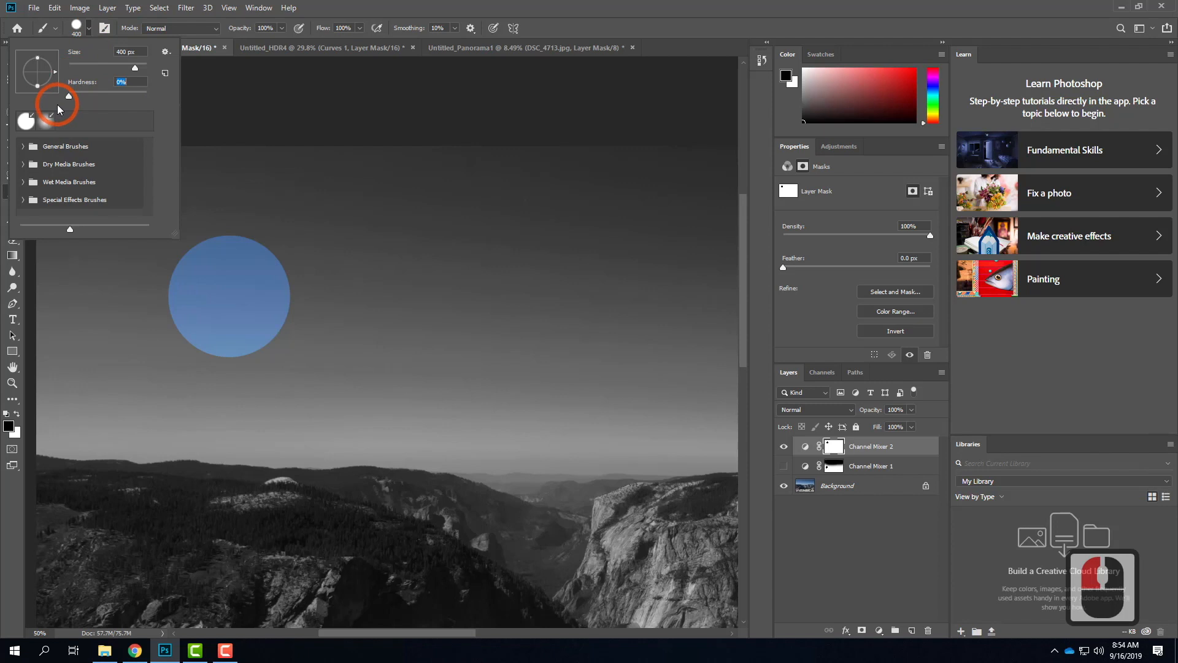
pyautogui.moveTo(57, 104); pyautogui.dragTo(57, 106)
pyautogui.click(385, 297)
pyautogui.click(385, 297)
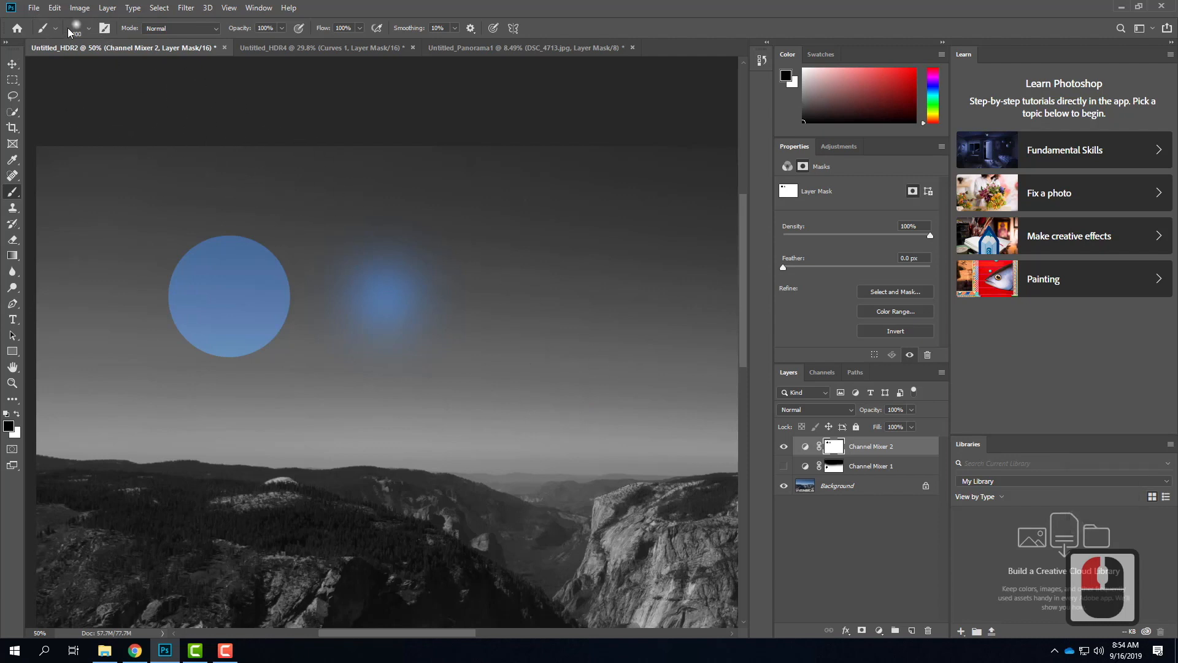
# Set the brush hardness to 59% and dab black on the mask in the sky to the right of the soft spot
pyautogui.click(89, 28)
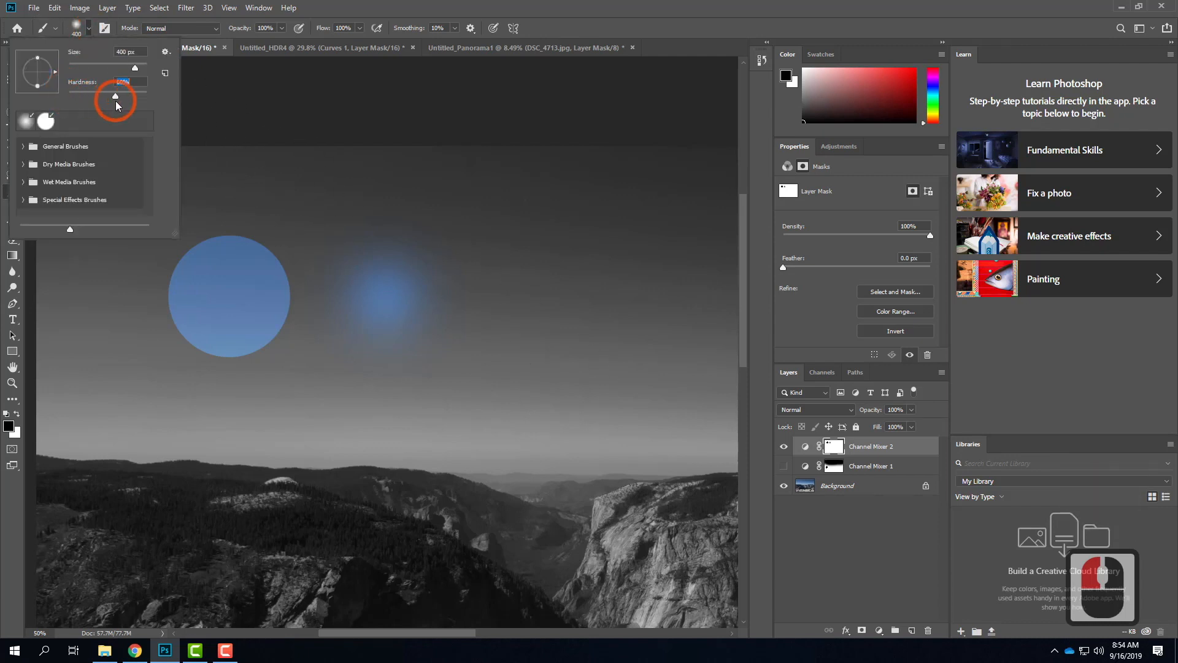
pyautogui.click(570, 299)
pyautogui.click(569, 299)
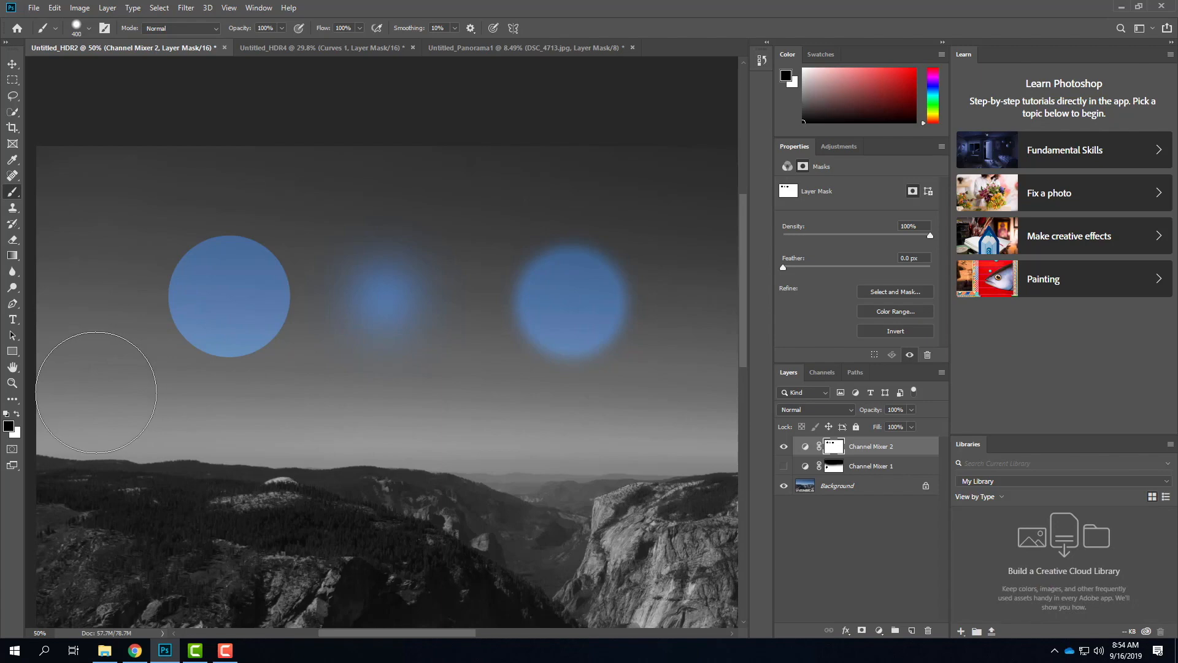
# Paint black on the mask with the 400 px brush at 200% zoom to restore the sky colour down to the ridgeline
pyautogui.hotkey('ctrl', '=')
pyautogui.hotkey('ctrl', '=')
pyautogui.hotkey('ctrl', '=')
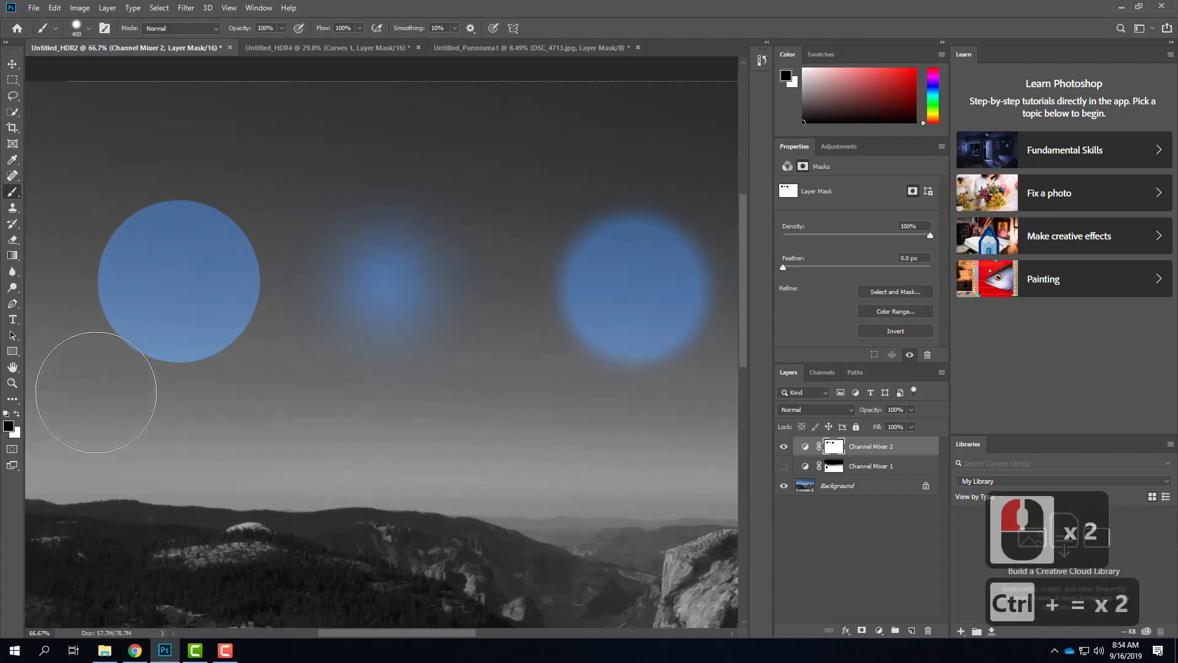
pyautogui.scroll(-20, 499, 55)
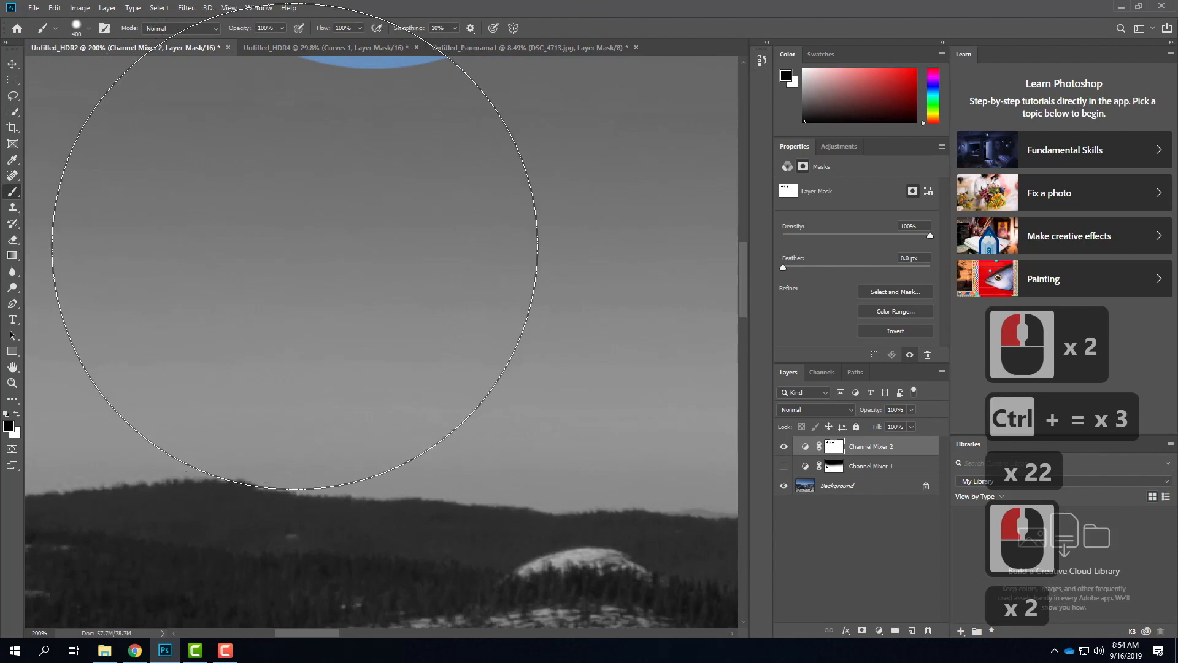
pyautogui.click(297, 246)
pyautogui.moveTo(301, 248)
pyautogui.mouseDown()
pyautogui.moveTo(368, 250)
pyautogui.moveTo(313, 258)
pyautogui.mouseUp()
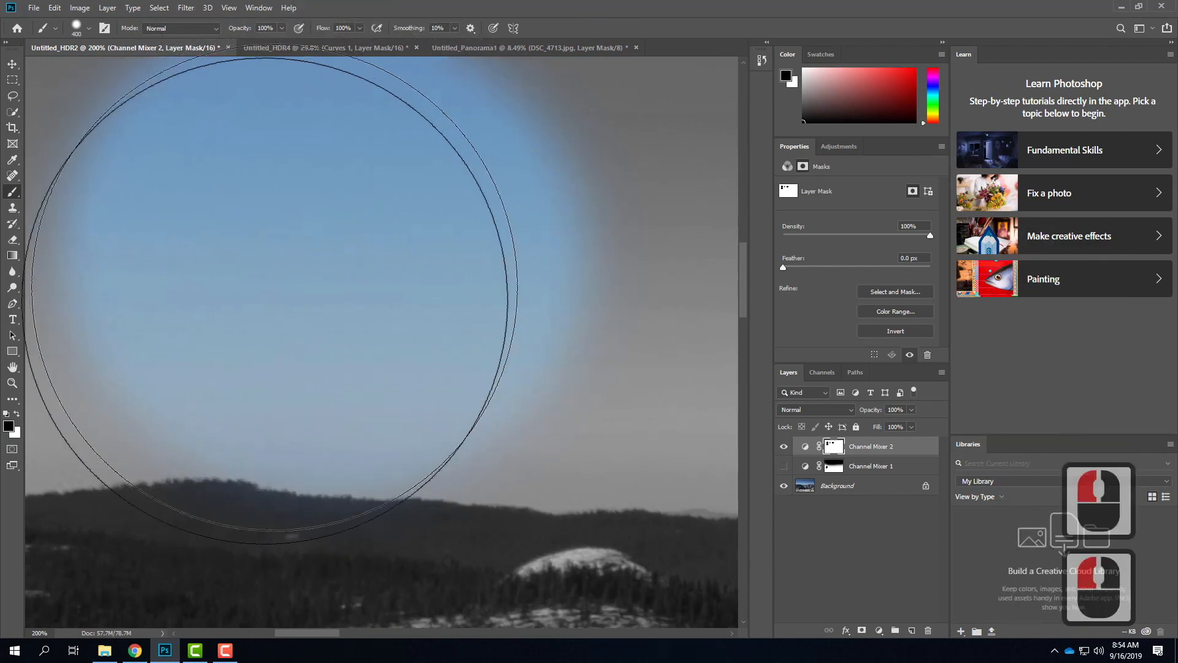
pyautogui.press('space')
pyautogui.moveTo(291, 268)
pyautogui.mouseDown()
pyautogui.moveTo(407, 255)
pyautogui.moveTo(240, 246)
pyautogui.mouseUp()
pyautogui.moveTo(114, 251)
pyautogui.mouseDown()
pyautogui.moveTo(316, 276)
pyautogui.moveTo(26, 250)
pyautogui.moveTo(347, 309)
pyautogui.mouseUp()
# Reduce the brush size to 60 px and dab black on the mask over the dark hill below the ridgeline
pyautogui.press('[')
pyautogui.press('[')
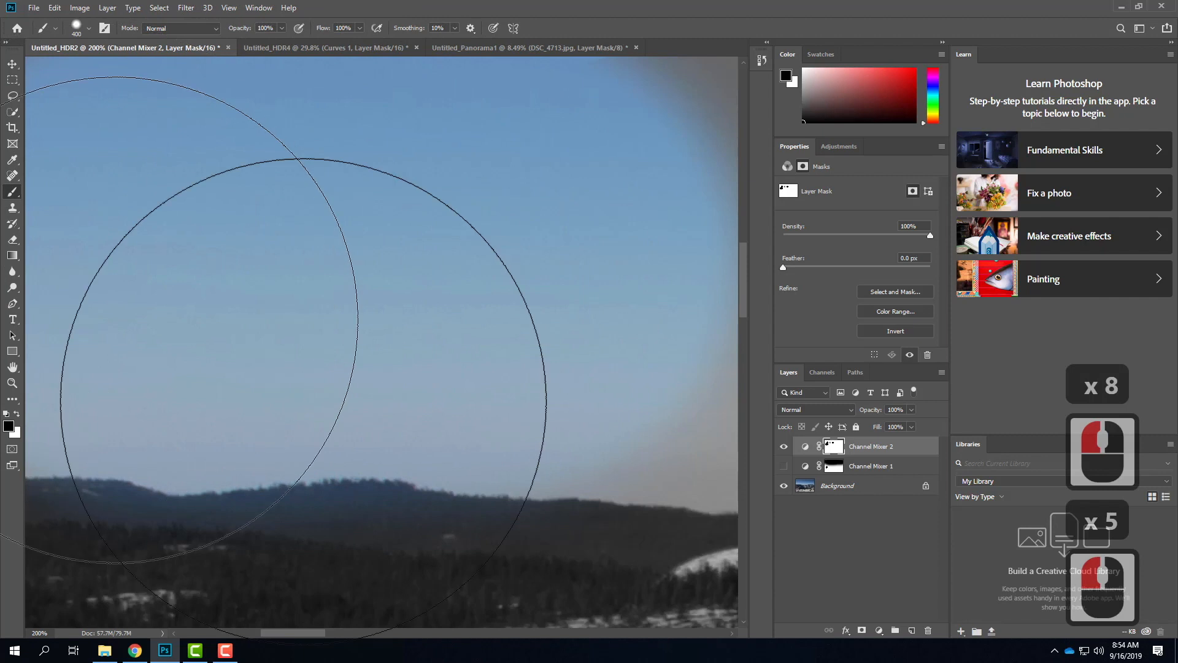
pyautogui.press('[')
pyautogui.press('[')
pyautogui.press('[')
pyautogui.press('[')
pyautogui.press('[')
pyautogui.press('[')
pyautogui.press('[')
pyautogui.press('[')
pyautogui.press('[')
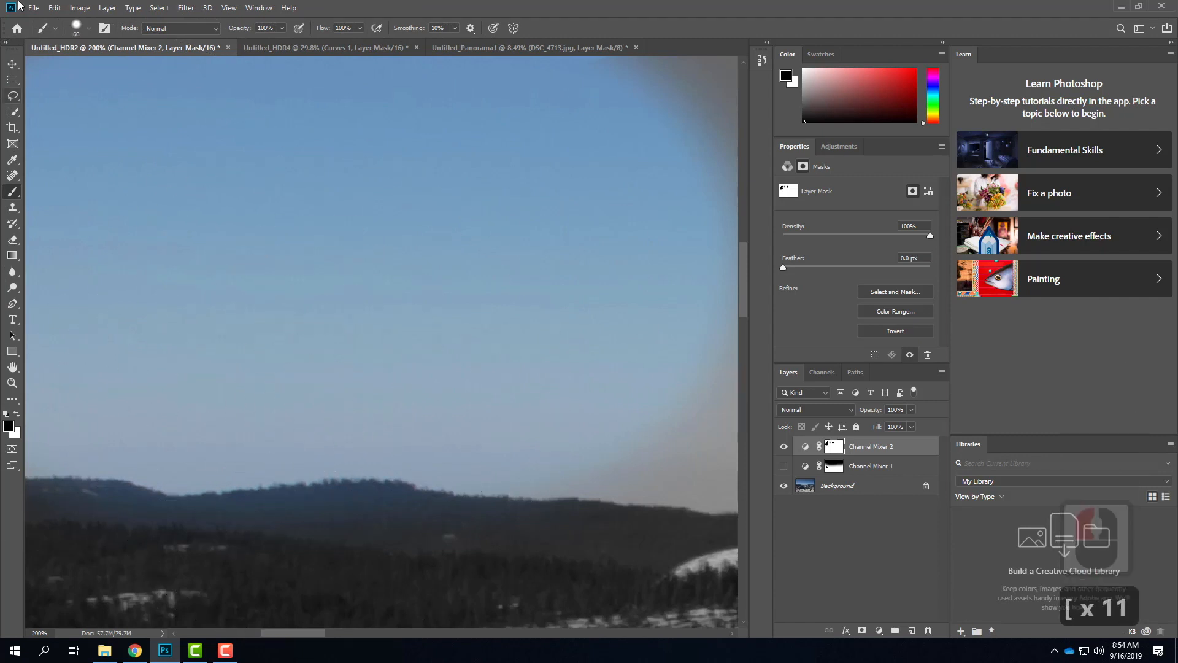
pyautogui.click(55, 28)
pyautogui.click(55, 29)
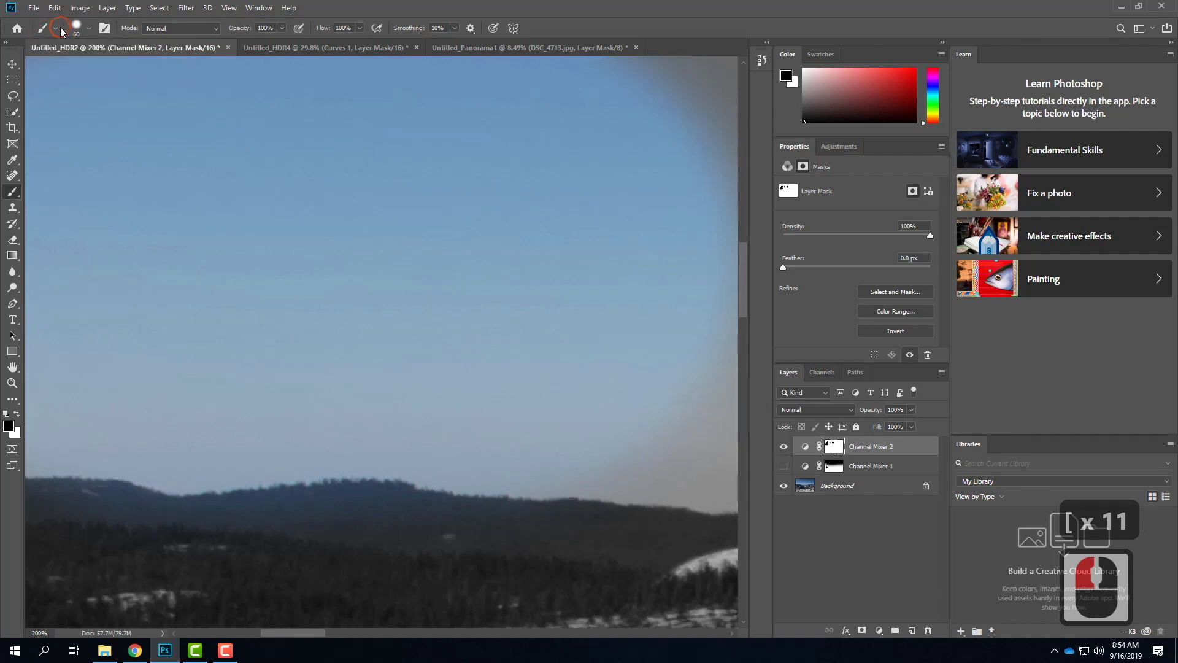
pyautogui.click(55, 29)
pyautogui.click(327, 523)
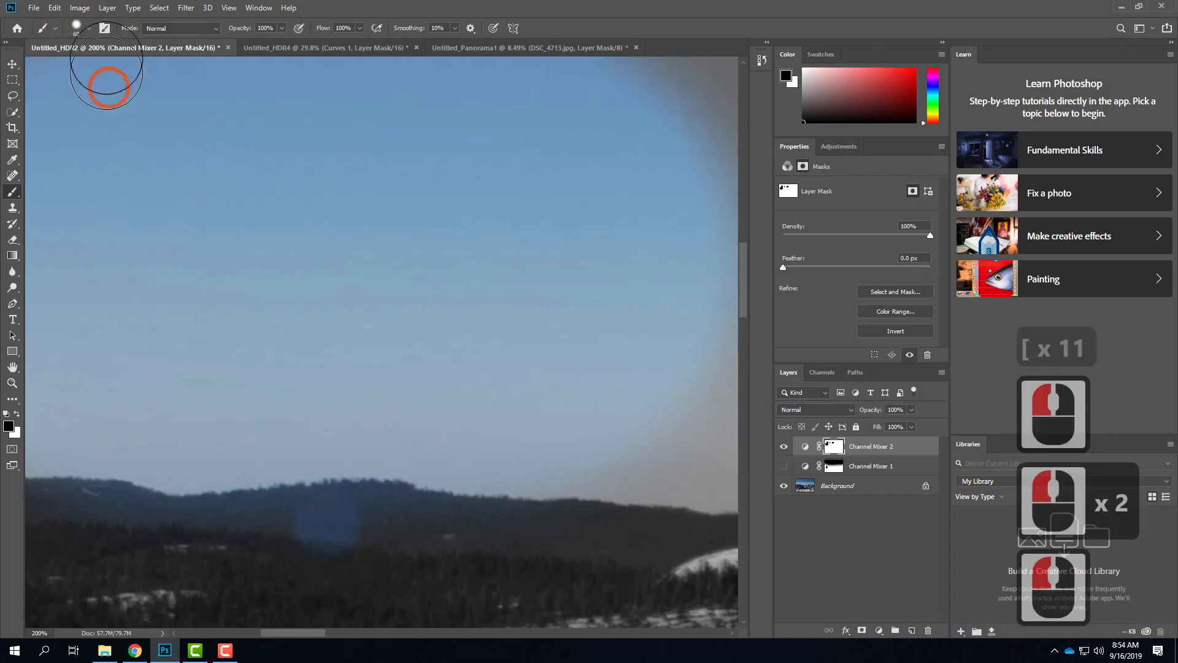
# Set the brush hardness to 100% and paint white on the mask over the hills to return them to black and white
pyautogui.click(90, 30)
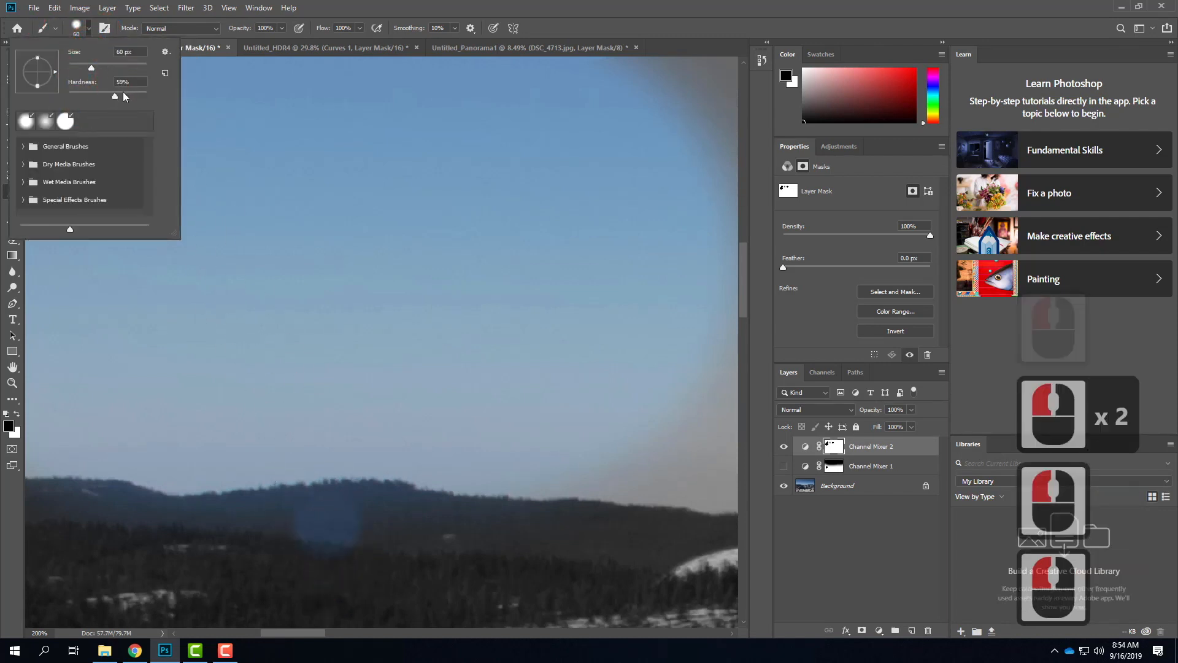
pyautogui.moveTo(116, 93); pyautogui.dragTo(153, 93)
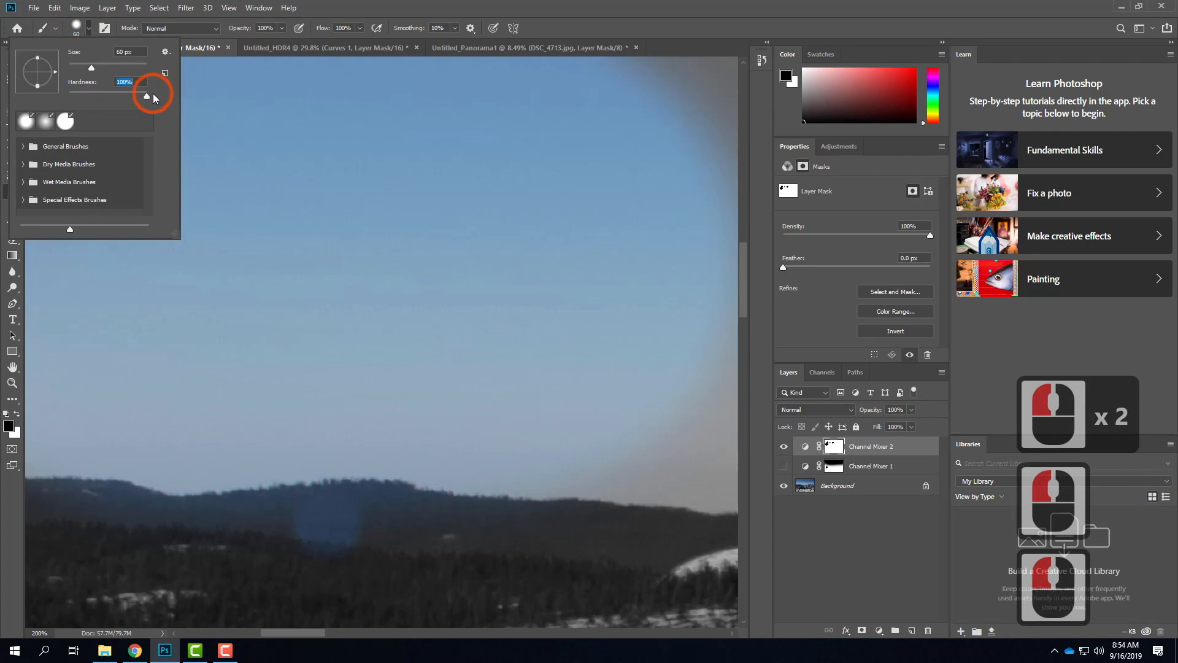
pyautogui.click(89, 28)
pyautogui.click(16, 413)
pyautogui.moveTo(332, 549)
pyautogui.mouseDown()
pyautogui.moveTo(348, 543)
pyautogui.moveTo(299, 534)
pyautogui.moveTo(355, 526)
pyautogui.moveTo(171, 532)
pyautogui.moveTo(47, 513)
pyautogui.mouseUp()
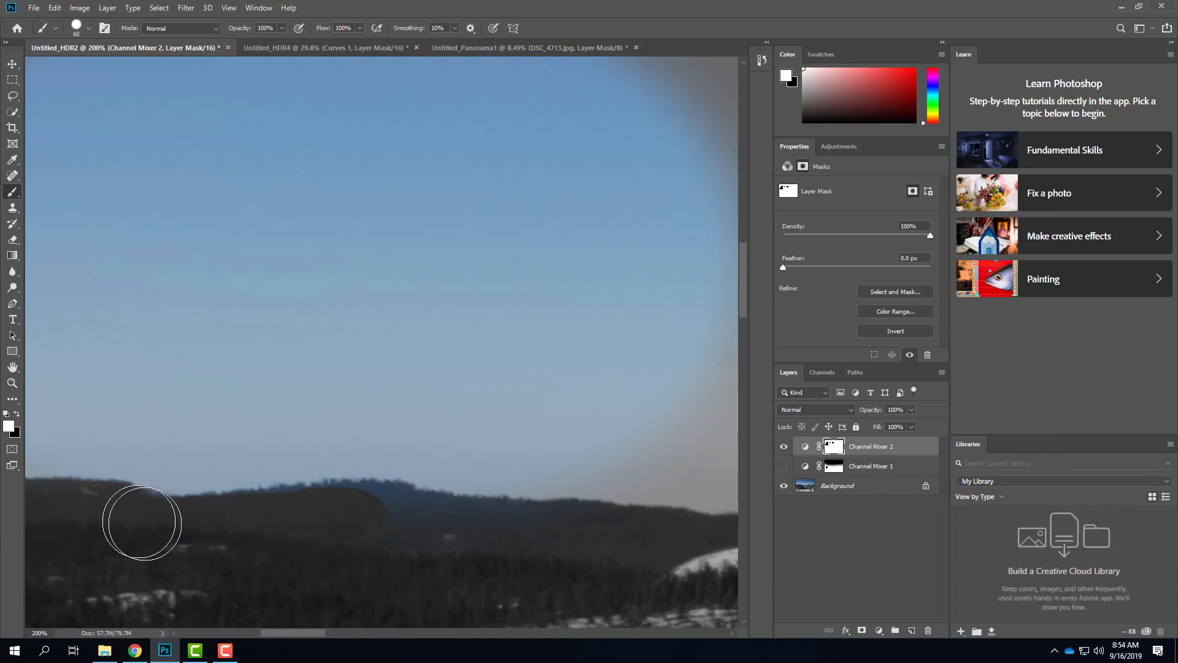
pyautogui.moveTo(310, 524)
pyautogui.mouseDown()
pyautogui.moveTo(391, 517)
pyautogui.moveTo(623, 544)
pyautogui.mouseUp()
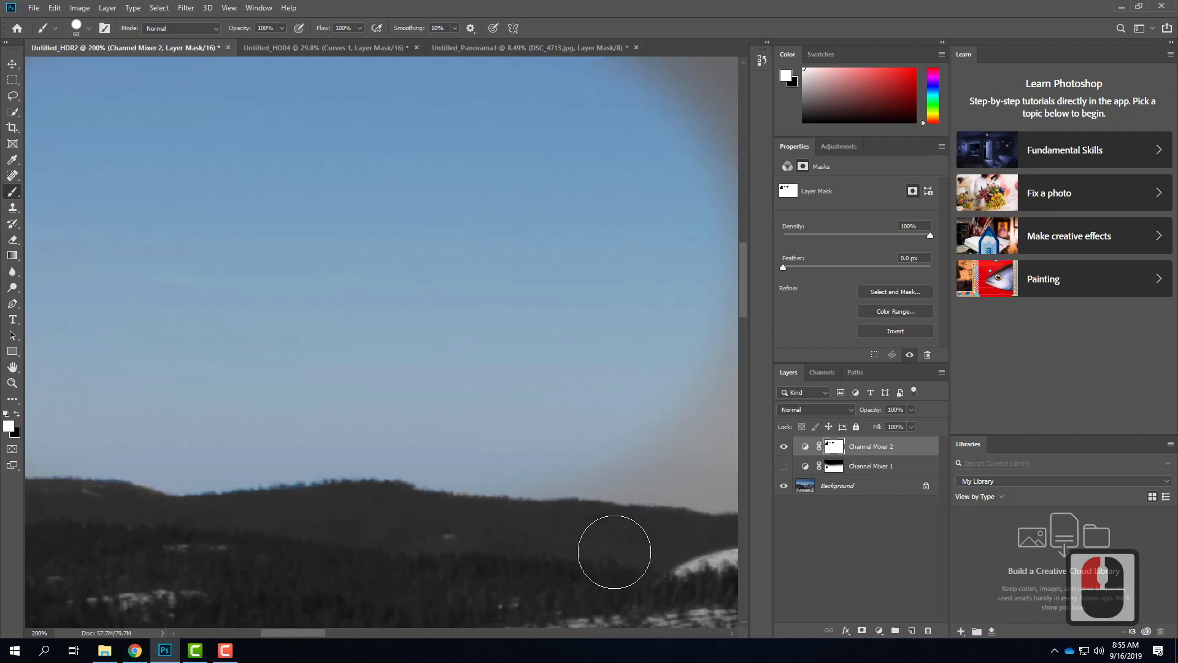
# Paint black on the mask along the sky just above the ridgeline, working rightward, to bring back its blue
pyautogui.moveTo(468, 340); pyautogui.dragTo(310, 345)
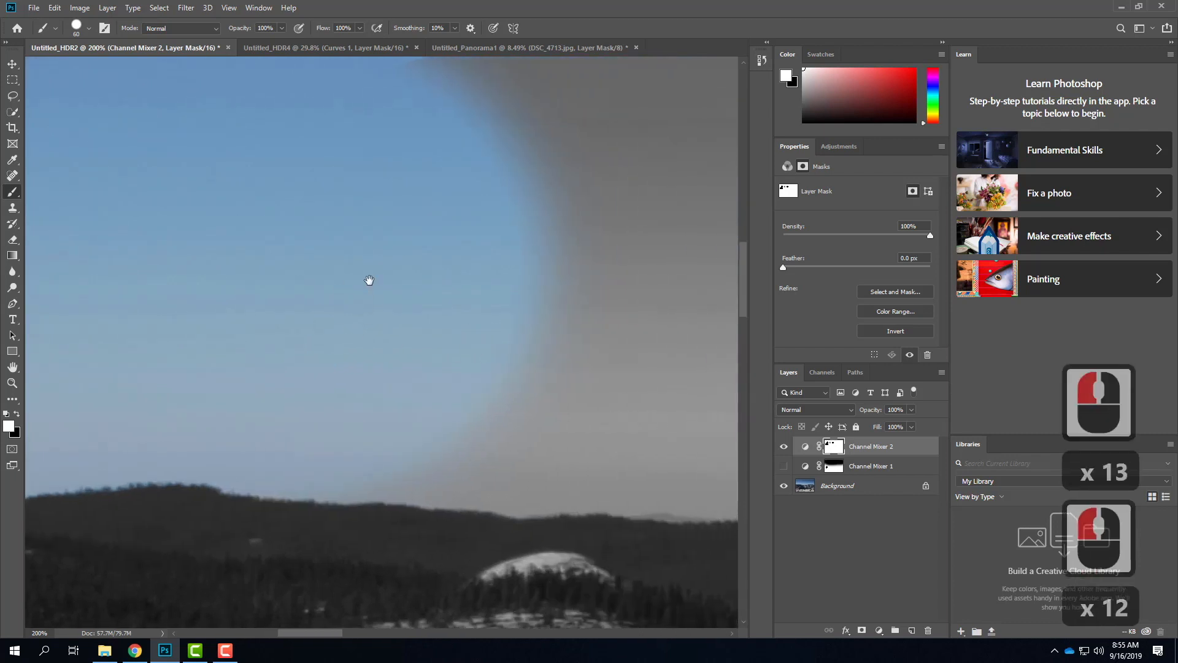
pyautogui.moveTo(168, 411)
pyautogui.mouseDown()
pyautogui.moveTo(371, 453)
pyautogui.moveTo(289, 458)
pyautogui.moveTo(595, 476)
pyautogui.moveTo(447, 473)
pyautogui.moveTo(345, 453)
pyautogui.moveTo(300, 461)
pyautogui.moveTo(410, 462)
pyautogui.mouseUp()
pyautogui.press('space')
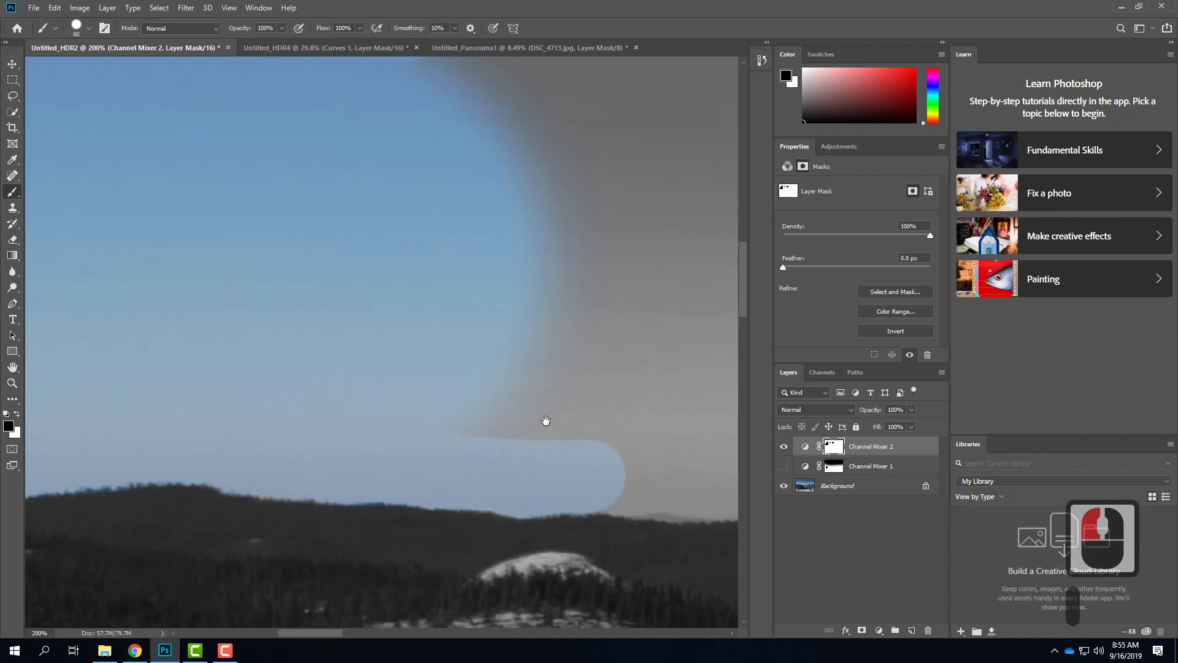
pyautogui.moveTo(545, 420); pyautogui.dragTo(26, 402)
pyautogui.moveTo(89, 470)
pyautogui.mouseDown()
pyautogui.moveTo(63, 457)
pyautogui.moveTo(95, 468)
pyautogui.moveTo(564, 470)
pyautogui.moveTo(638, 488)
pyautogui.mouseUp()
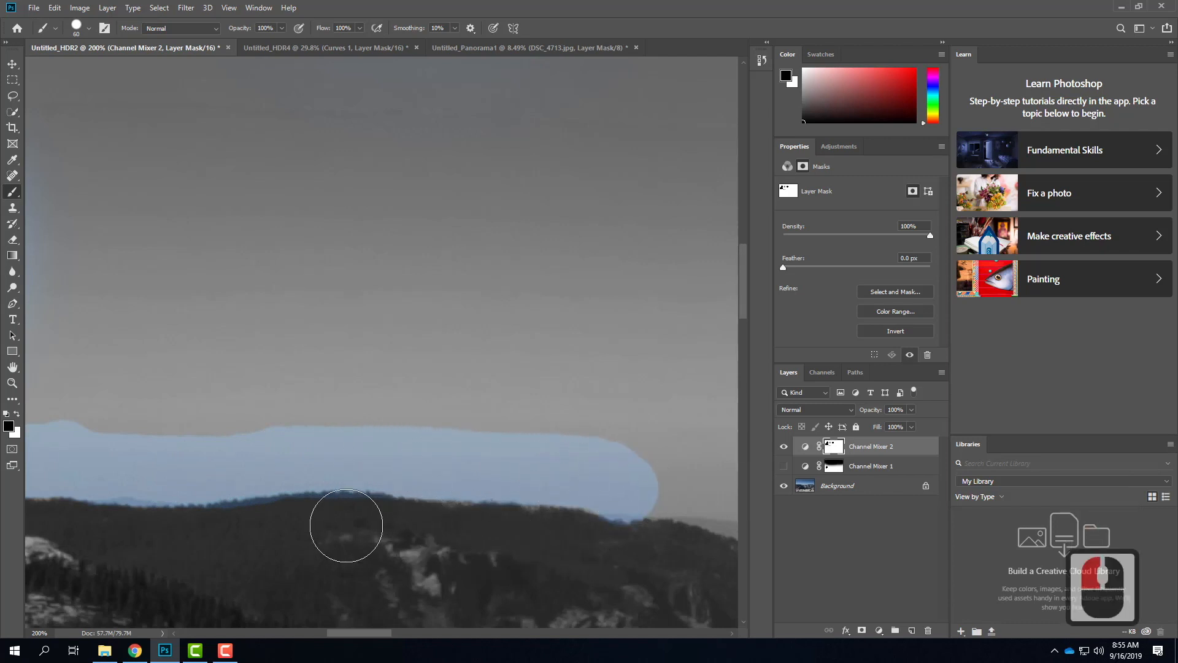
# Paint white on the mask along the hill's ridgeline to turn its blue edge back to black and white
pyautogui.click(17, 414)
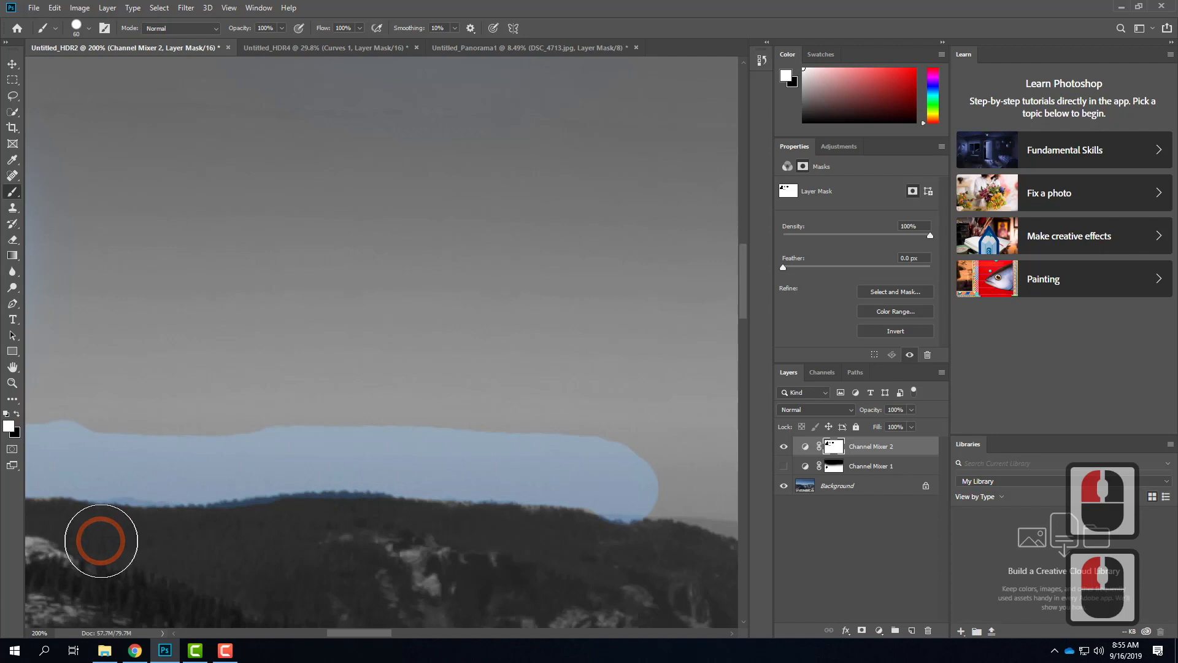
pyautogui.moveTo(123, 536); pyautogui.dragTo(445, 539)
pyautogui.press('space')
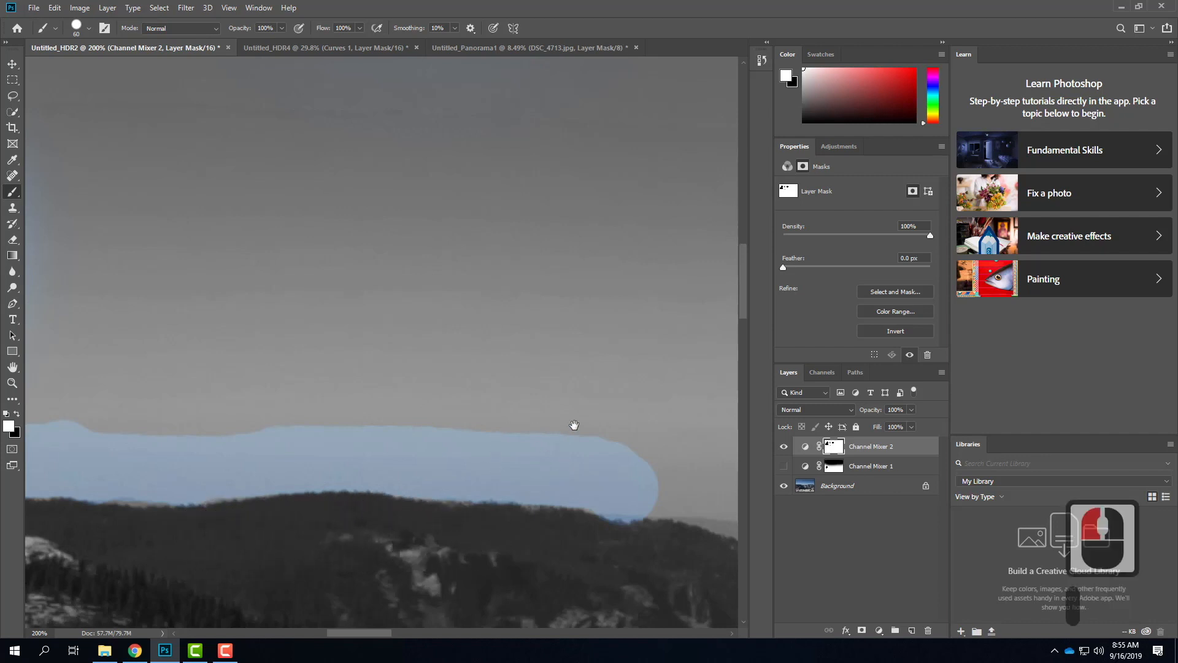
pyautogui.moveTo(574, 425); pyautogui.dragTo(188, 368)
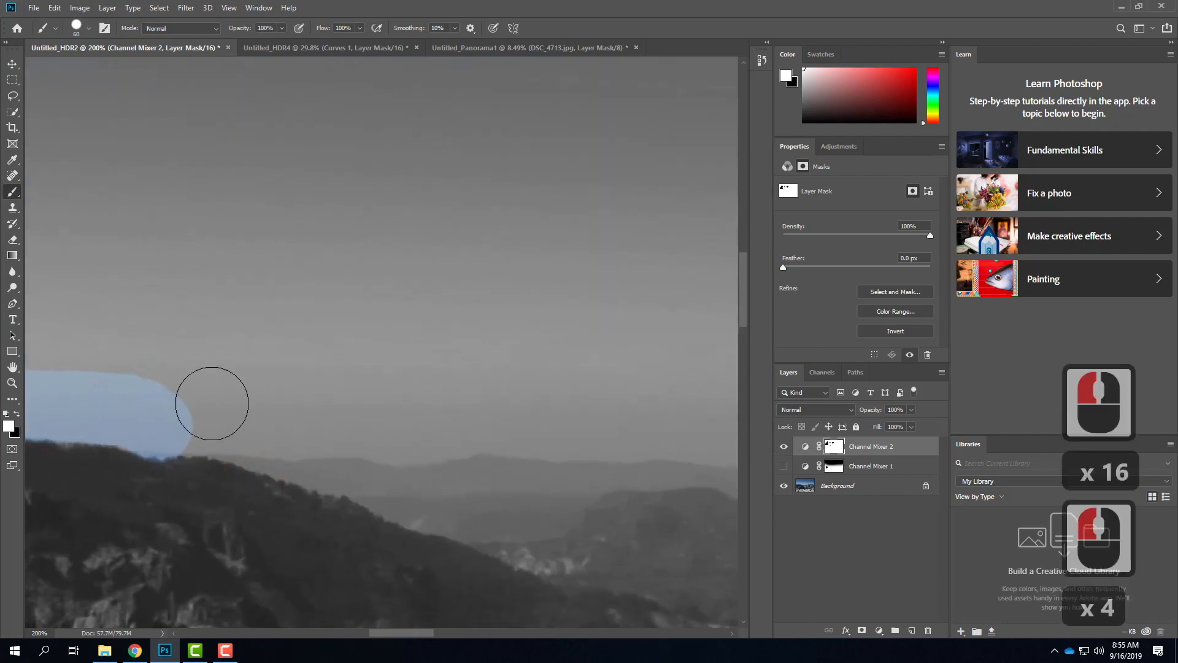
pyautogui.hotkey('ctrl', '0')
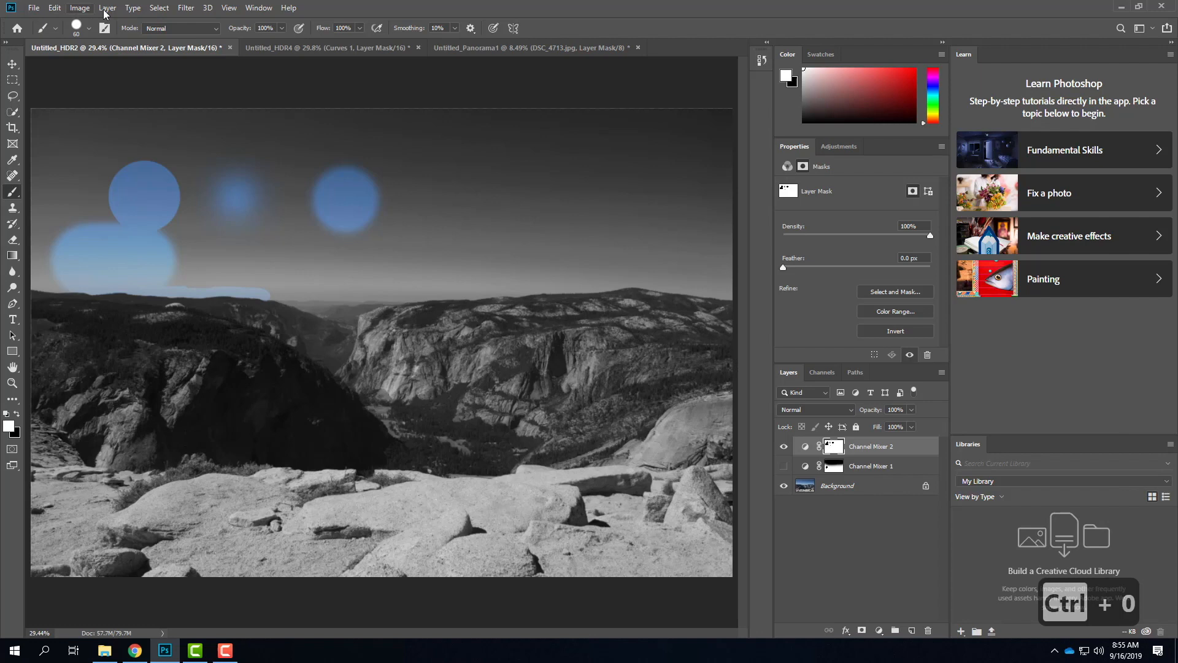
# Switch to the Untitled_HDR4 image, add a Hue/Saturation adjustment layer above Curves 1, and set its hue to +102
pyautogui.click(315, 46)
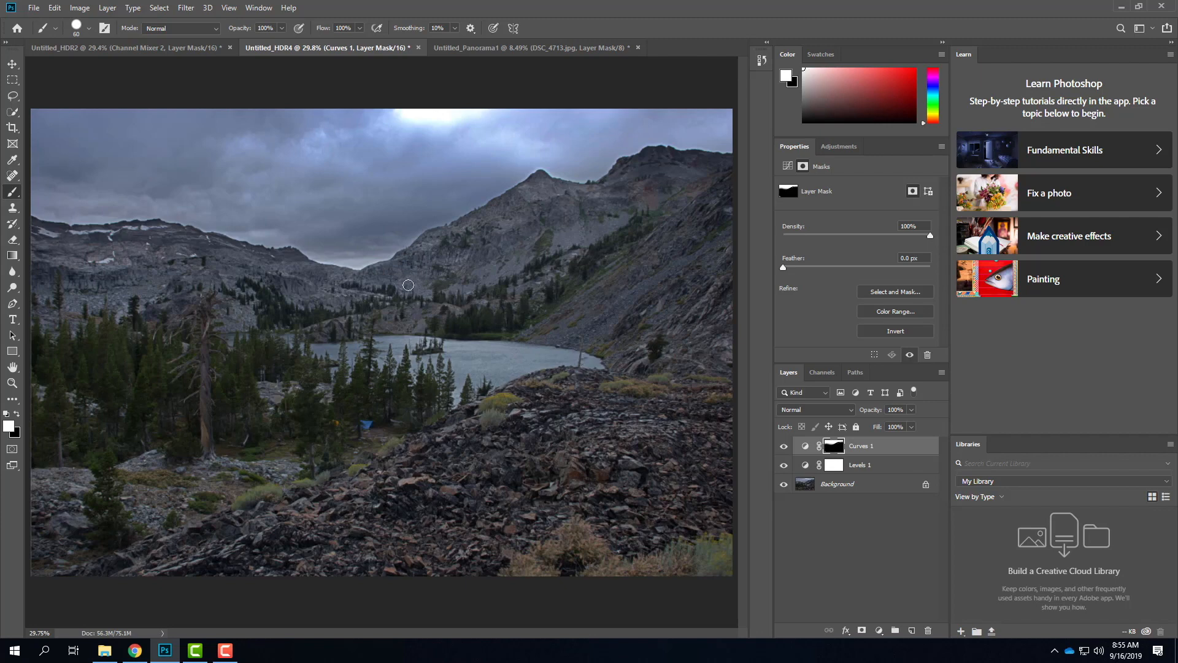
pyautogui.click(127, 8)
pyautogui.moveTo(161, 8)
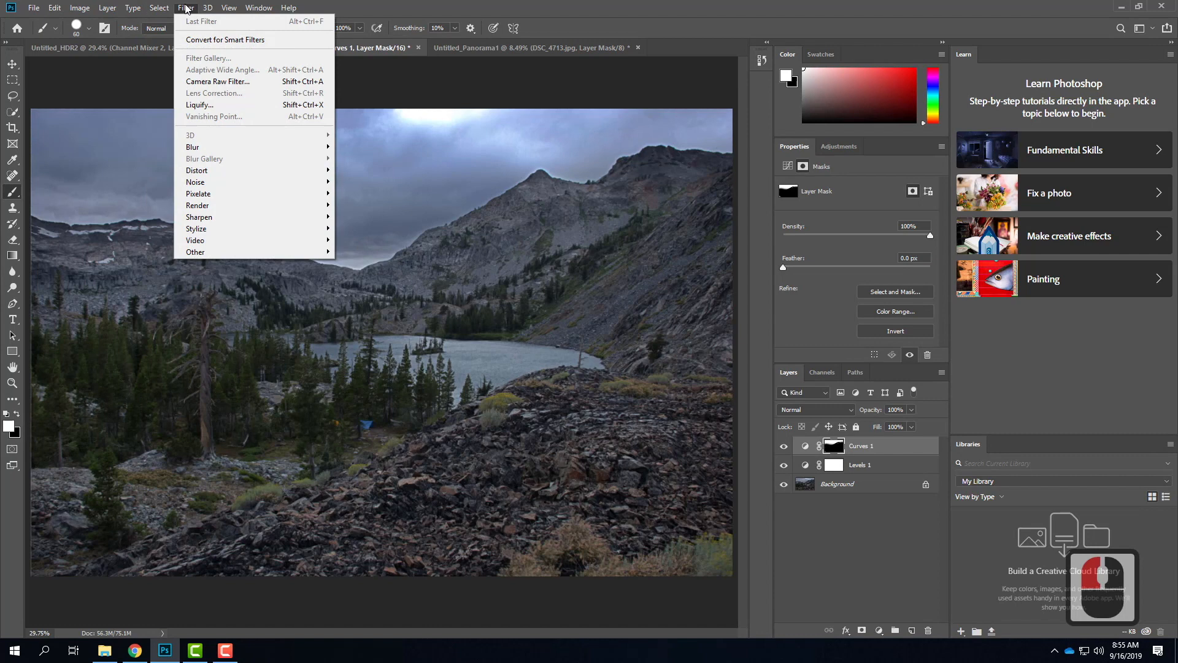
pyautogui.moveTo(107, 8)
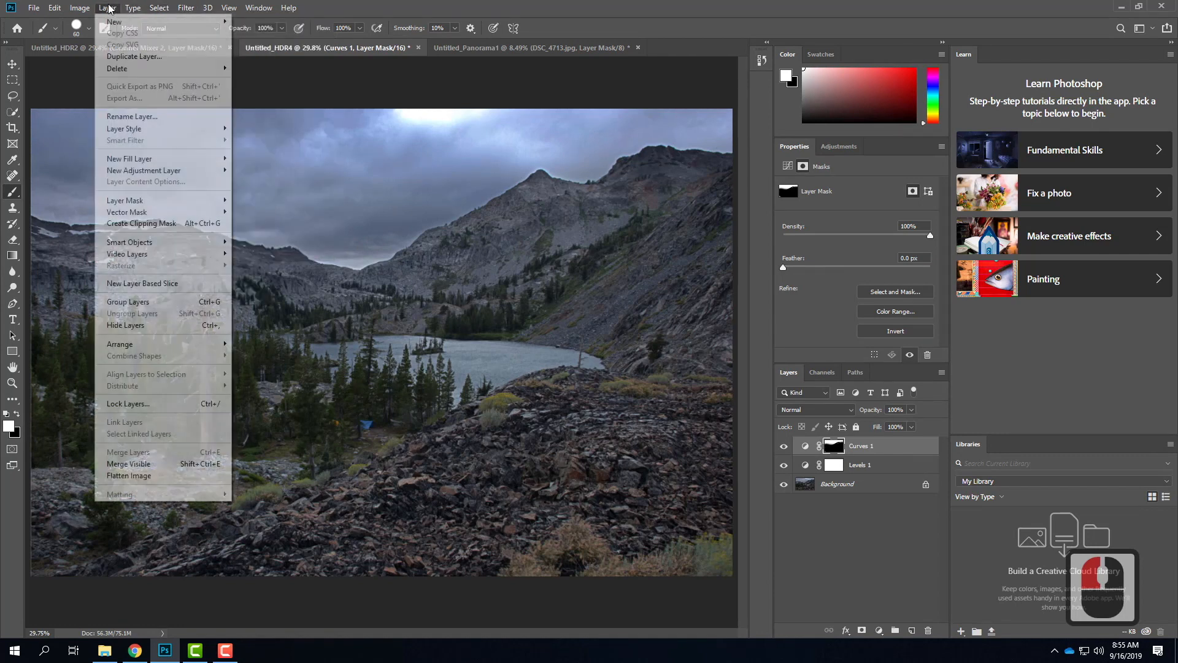
pyautogui.moveTo(184, 171)
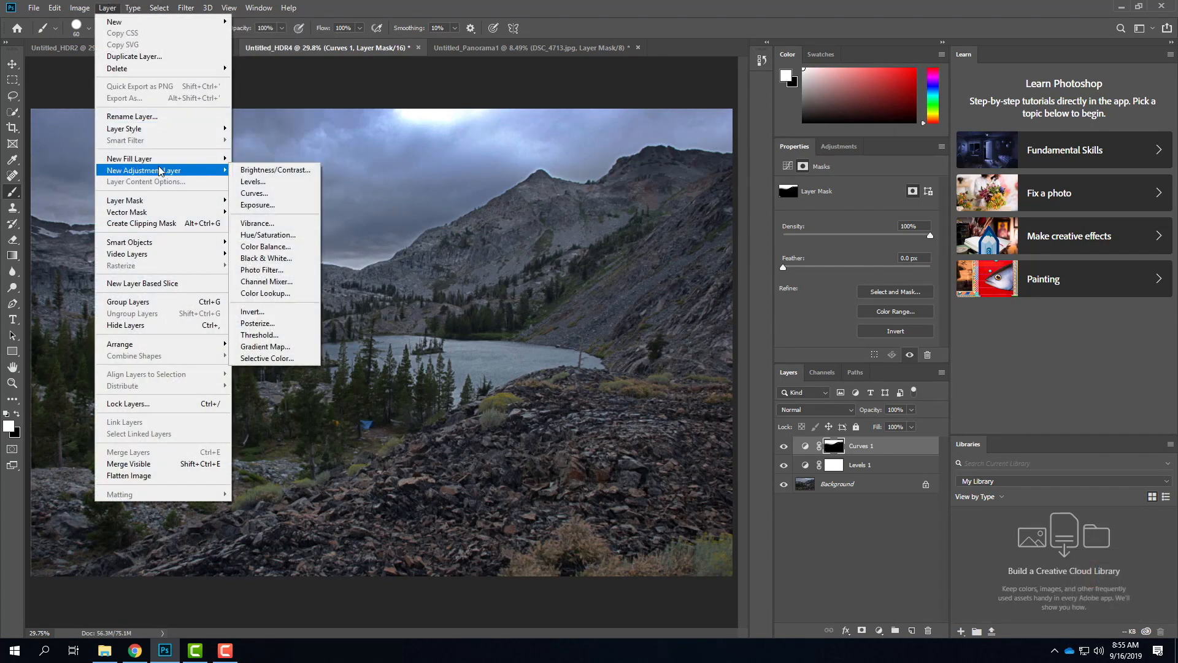
pyautogui.click(309, 235)
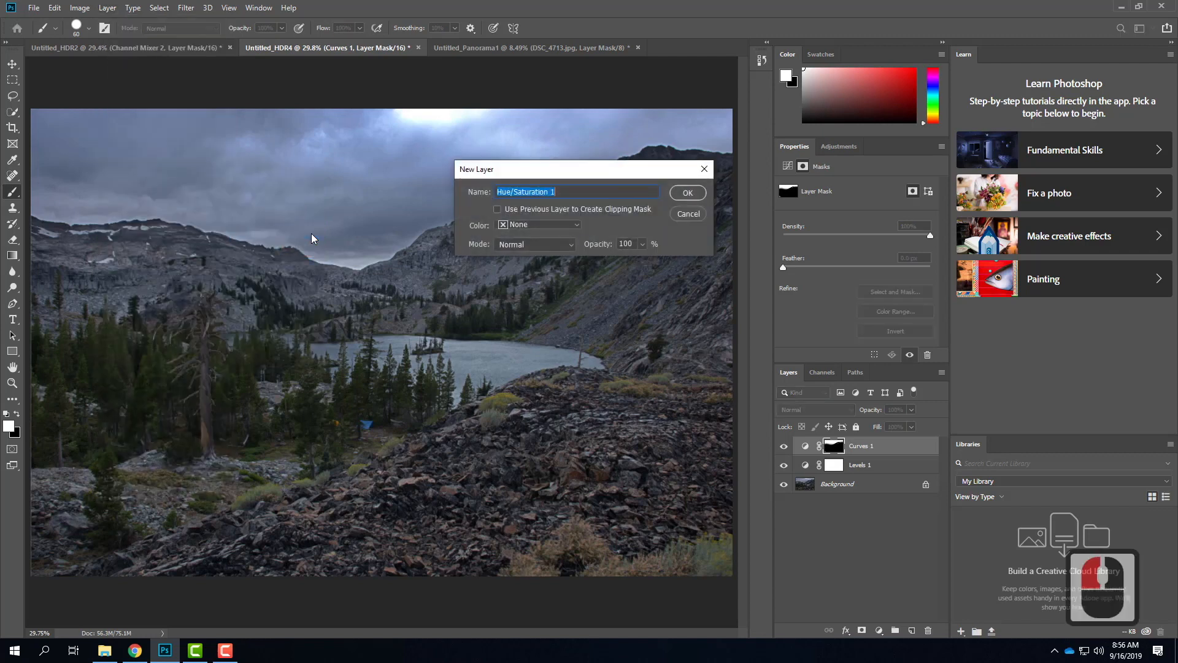
pyautogui.click(687, 193)
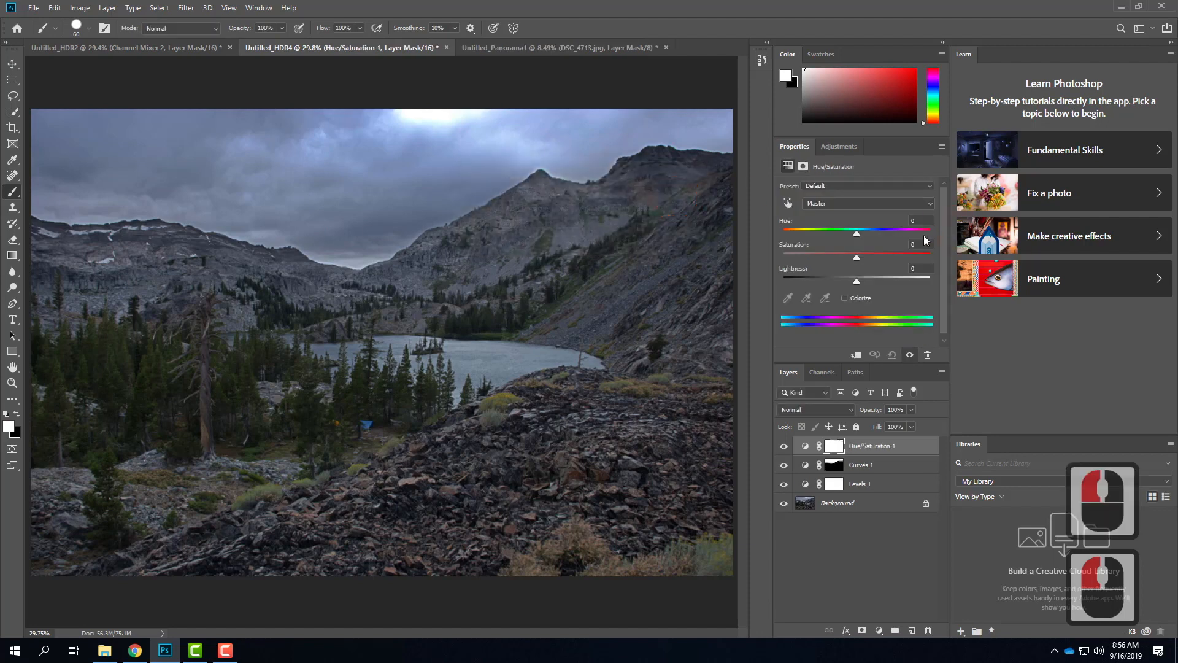
pyautogui.moveTo(860, 237); pyautogui.dragTo(908, 231)
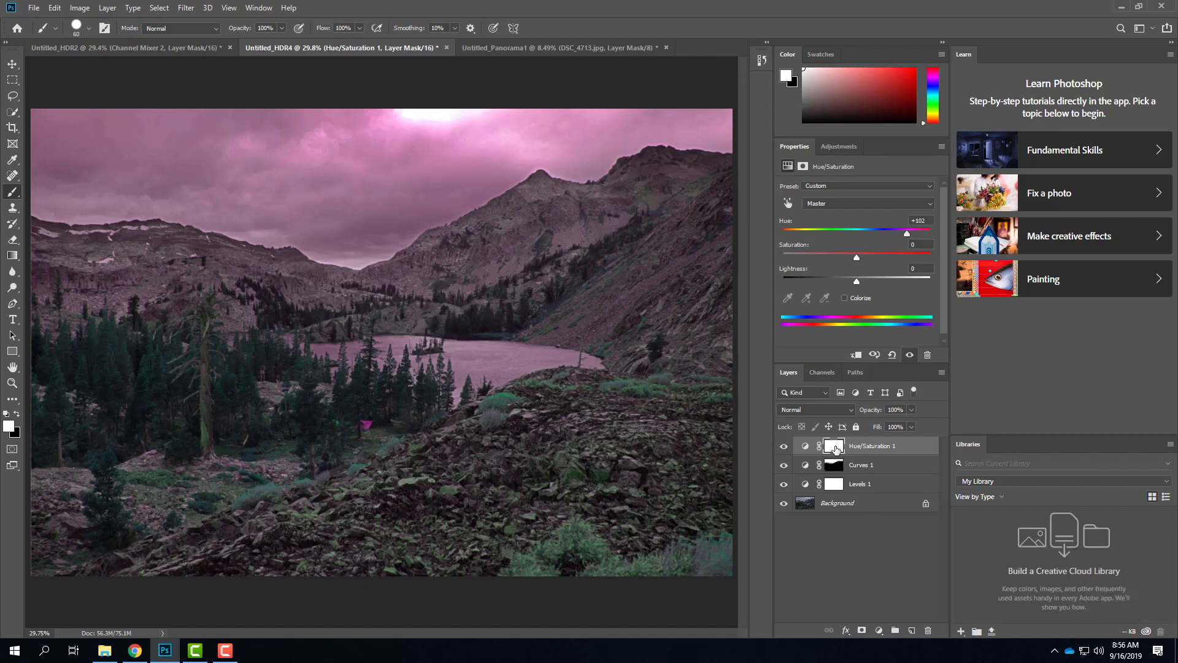
# Paint black on the Hue/Saturation mask with a 1300 px brush over everything around the lake, leaving only the lake area pink
pyautogui.click(834, 447)
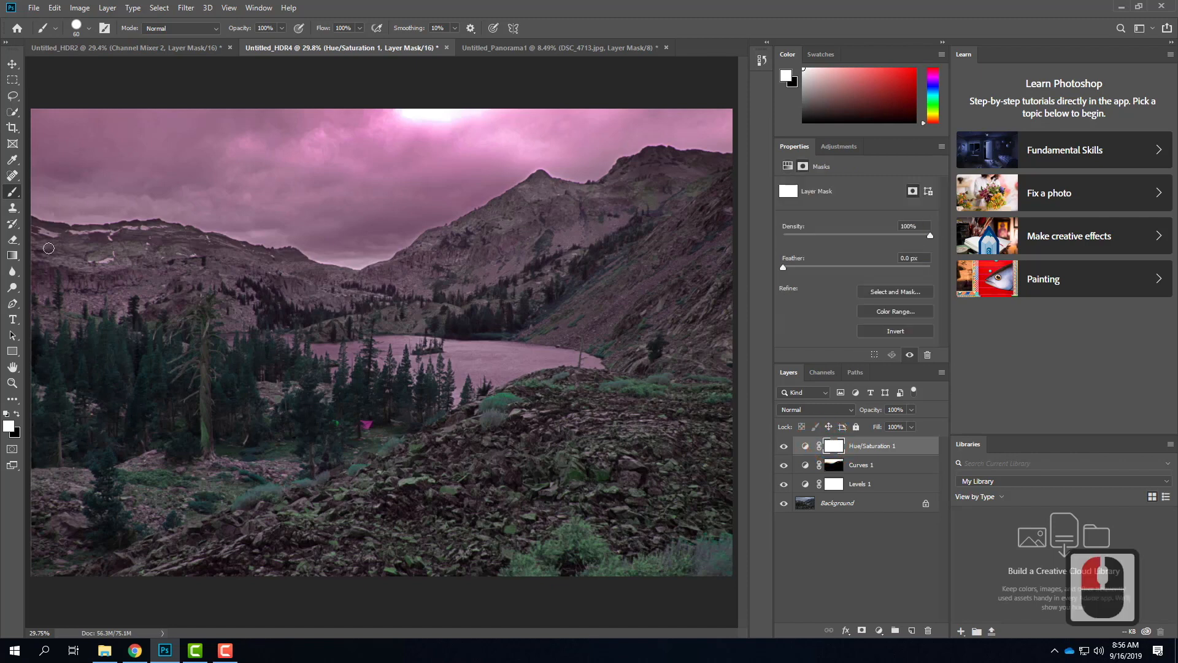
pyautogui.click(10, 193)
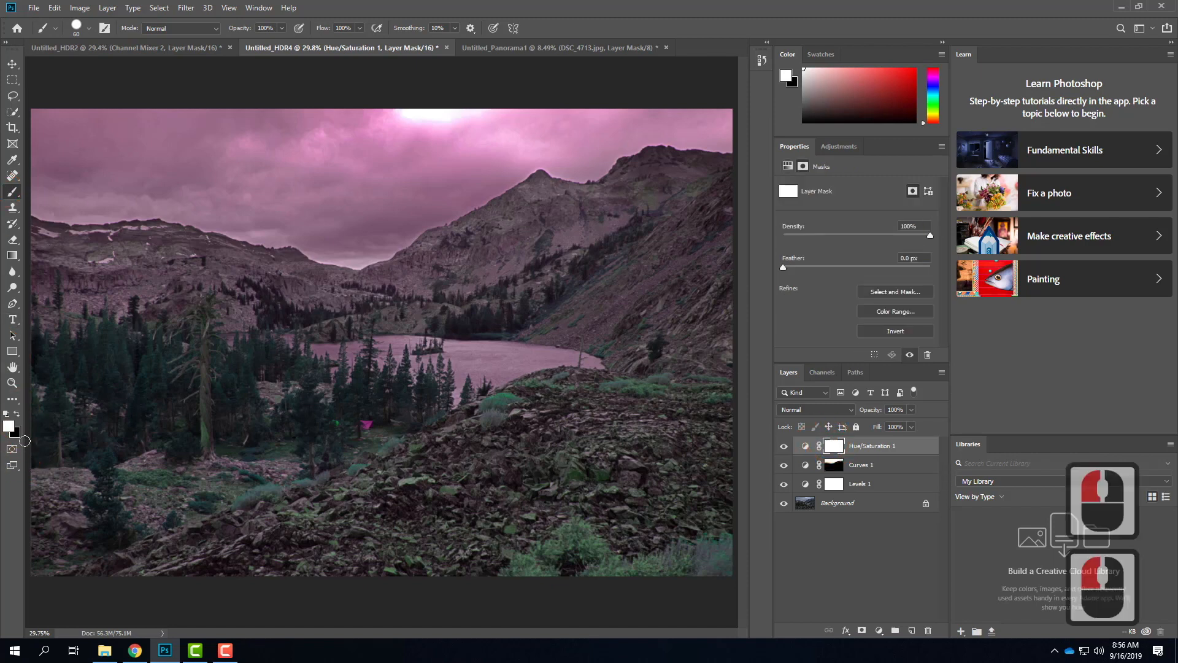
pyautogui.click(17, 415)
pyautogui.press(']')
pyautogui.press(']')
pyautogui.press(']')
pyautogui.press(']')
pyautogui.press(']')
pyautogui.press(']')
pyautogui.press(']')
pyautogui.press(']')
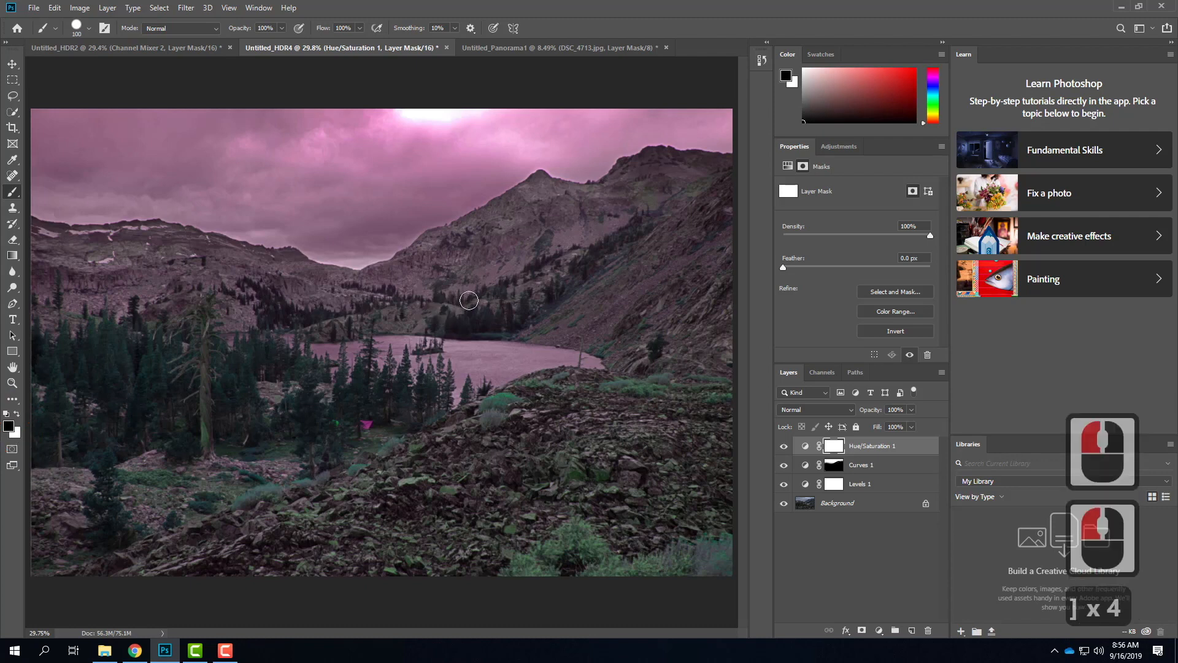
pyautogui.press(']')
pyautogui.press(']')
pyautogui.press(']')
pyautogui.press(']')
pyautogui.press(']')
pyautogui.press(']')
pyautogui.press(']')
pyautogui.press(']')
pyautogui.press(']')
pyautogui.press(']')
pyautogui.press(']')
pyautogui.press(']')
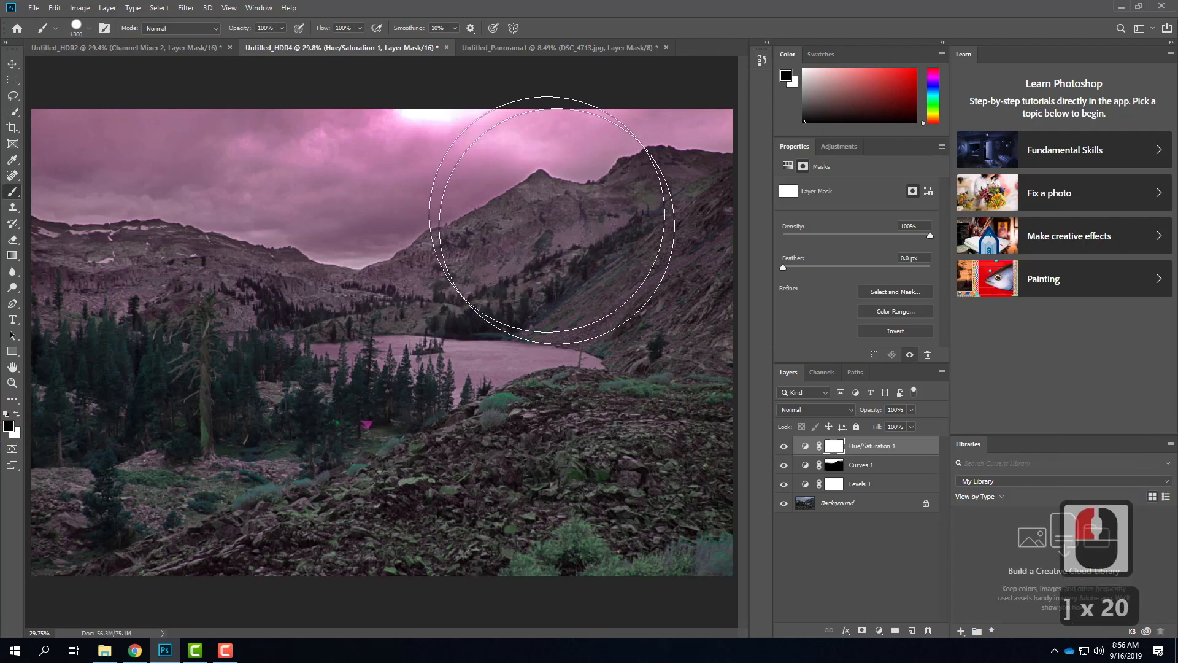
pyautogui.moveTo(515, 197)
pyautogui.mouseDown()
pyautogui.moveTo(90, 201)
pyautogui.moveTo(385, 198)
pyautogui.moveTo(645, 216)
pyautogui.moveTo(697, 244)
pyautogui.moveTo(674, 198)
pyautogui.moveTo(707, 306)
pyautogui.moveTo(747, 361)
pyautogui.moveTo(718, 443)
pyautogui.moveTo(628, 498)
pyautogui.moveTo(365, 556)
pyautogui.moveTo(218, 555)
pyautogui.moveTo(124, 536)
pyautogui.moveTo(65, 490)
pyautogui.moveTo(354, 502)
pyautogui.moveTo(426, 526)
pyautogui.moveTo(498, 526)
pyautogui.moveTo(664, 476)
pyautogui.mouseUp()
pyautogui.moveTo(123, 326)
pyautogui.mouseDown()
pyautogui.moveTo(125, 360)
pyautogui.moveTo(192, 284)
pyautogui.moveTo(196, 248)
pyautogui.moveTo(152, 239)
pyautogui.moveTo(140, 335)
pyautogui.mouseUp()
pyautogui.moveTo(562, 210)
pyautogui.mouseDown()
pyautogui.moveTo(548, 216)
pyautogui.moveTo(612, 234)
pyautogui.moveTo(620, 168)
pyautogui.moveTo(569, 194)
pyautogui.moveTo(473, 210)
pyautogui.moveTo(711, 288)
pyautogui.mouseUp()
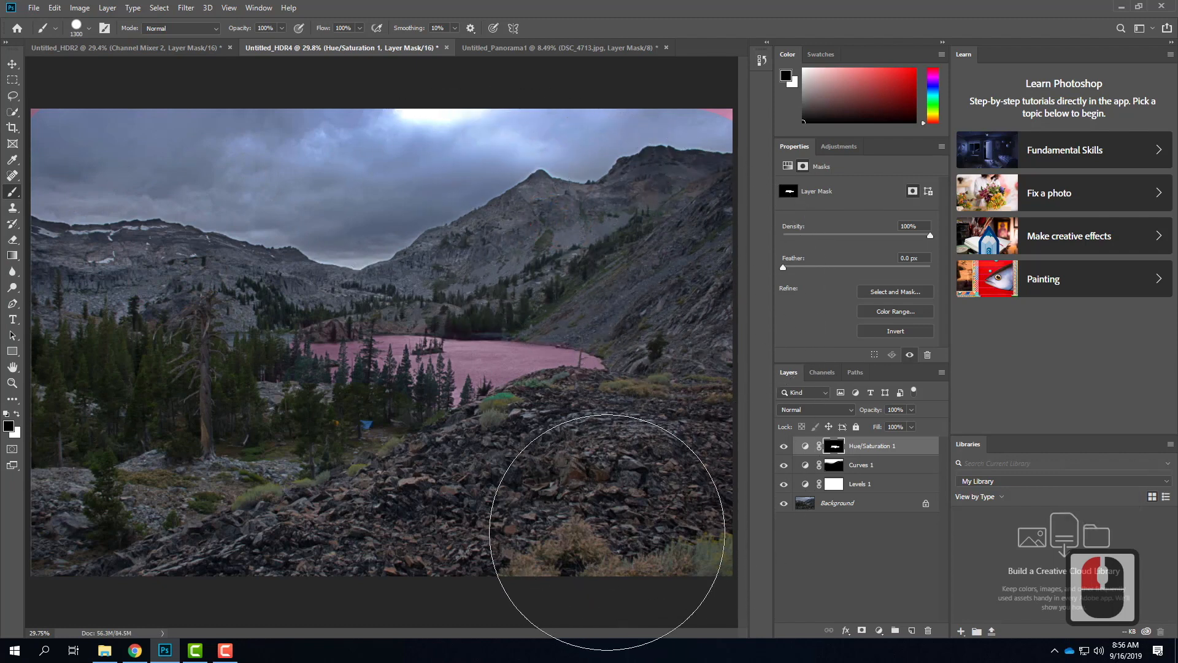
# Compare the image with the Hue/Saturation layer hidden and shown, and review the Untitled_HDR2 and Untitled_Panorama1 images
pyautogui.click(783, 447)
pyautogui.click(783, 447)
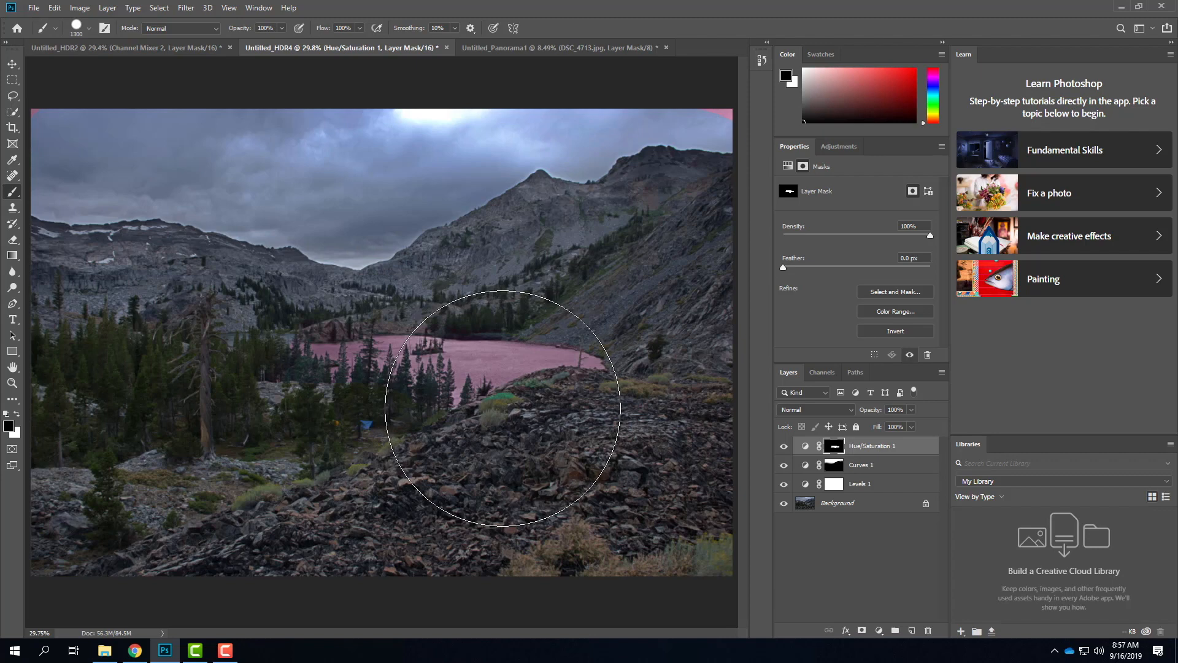
pyautogui.click(115, 49)
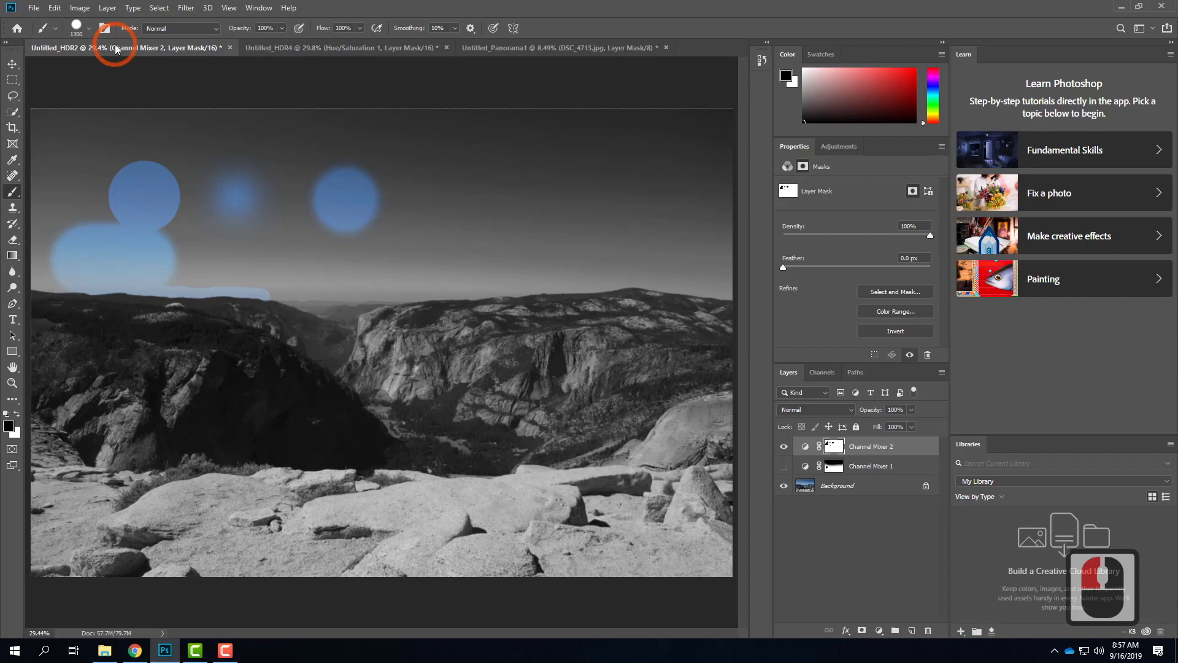
pyautogui.click(569, 45)
pyautogui.click(606, 217)
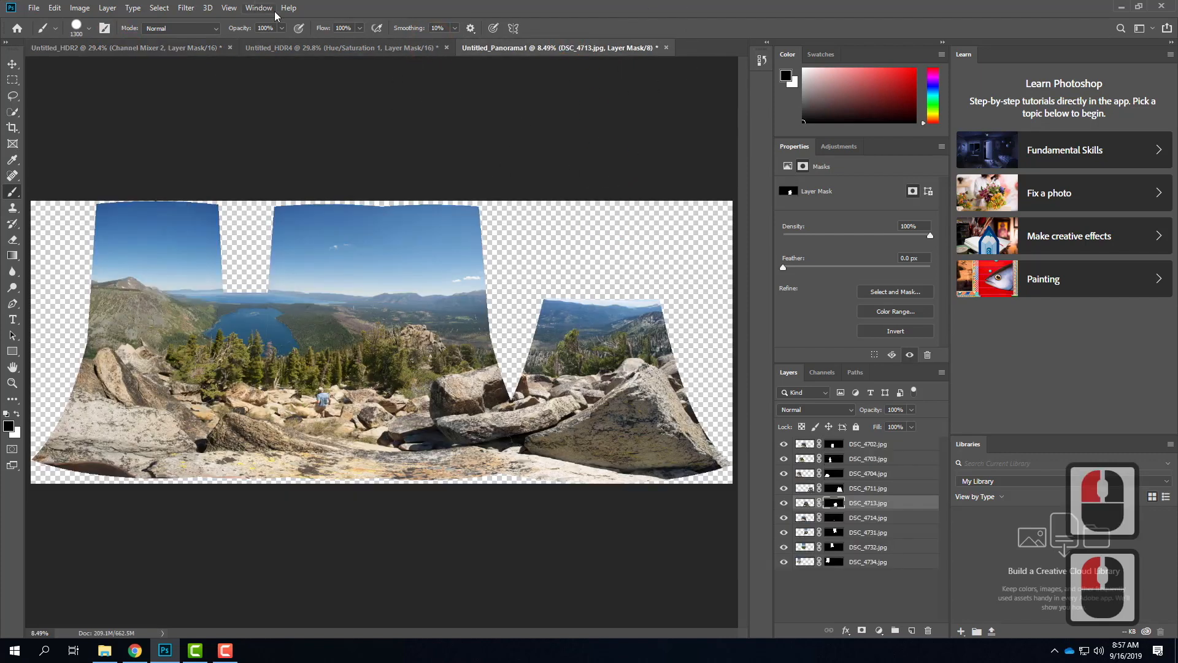
pyautogui.click(330, 48)
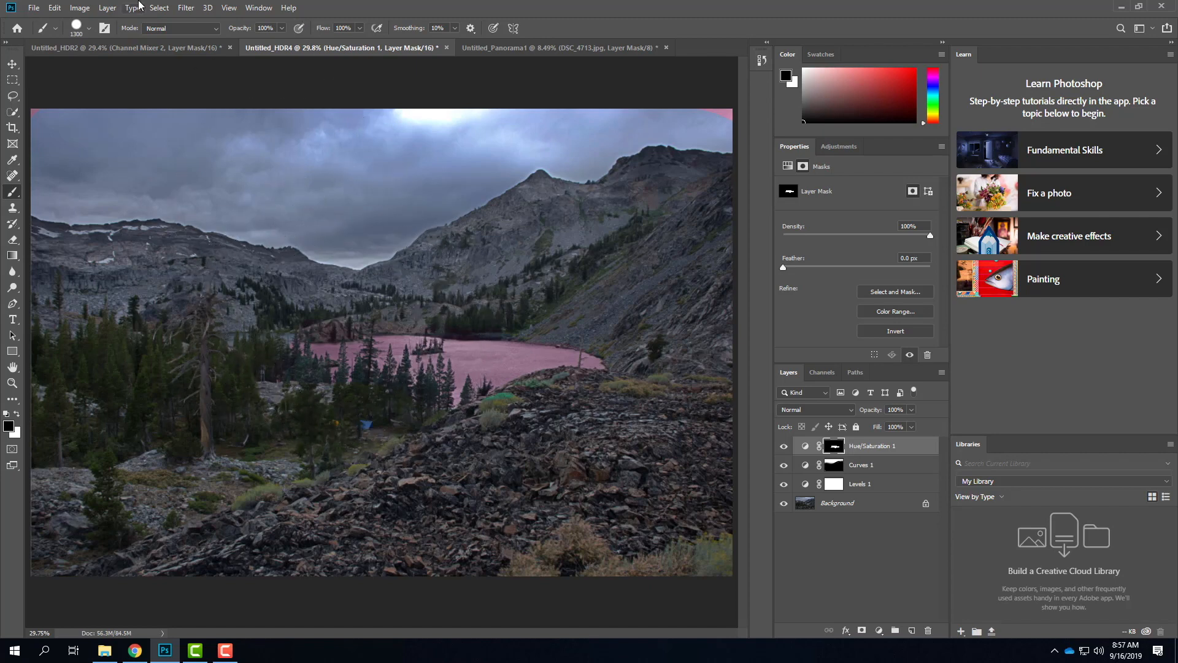
pyautogui.click(185, 9)
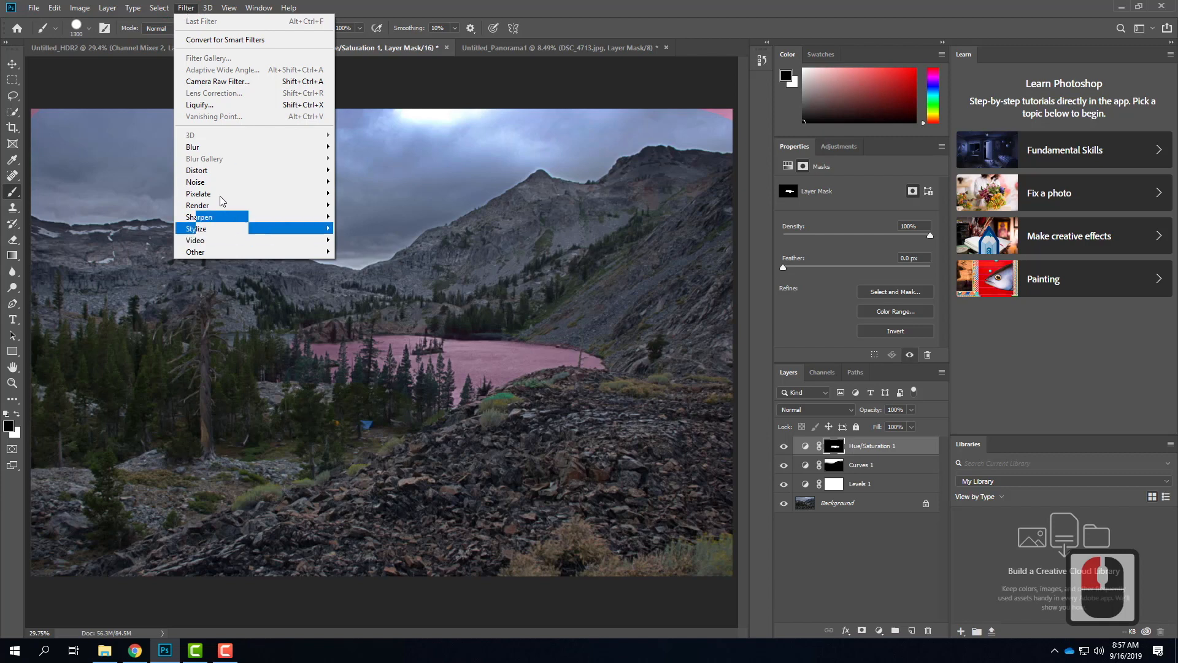
pyautogui.moveTo(223, 193)
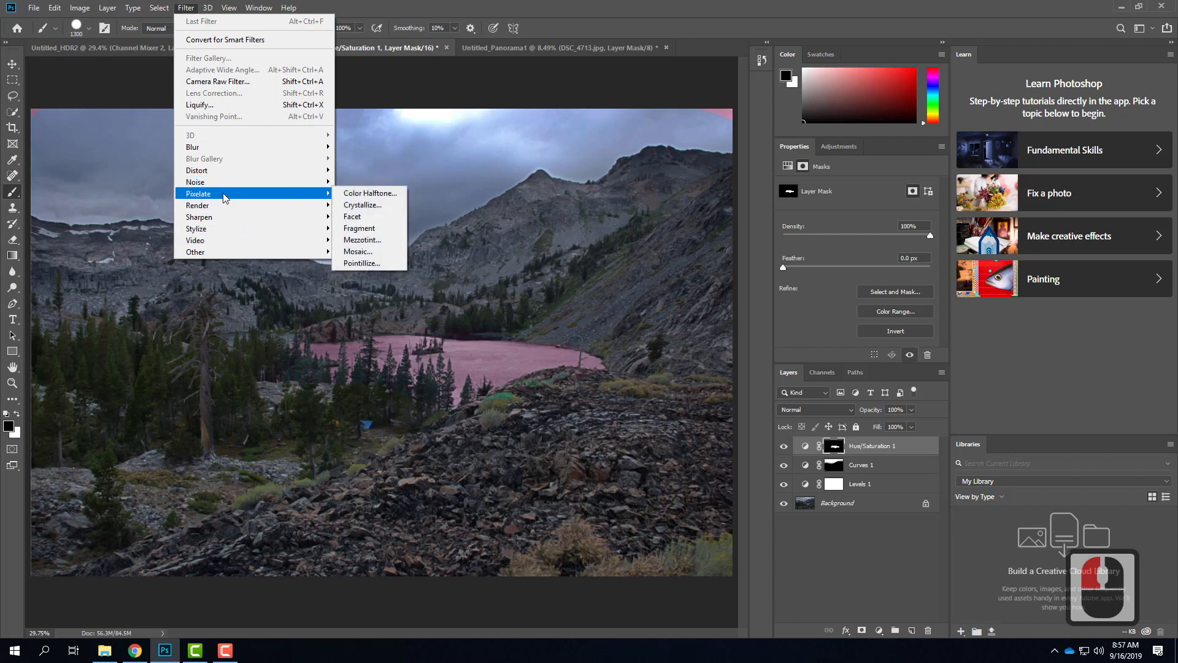
pyautogui.click(361, 250)
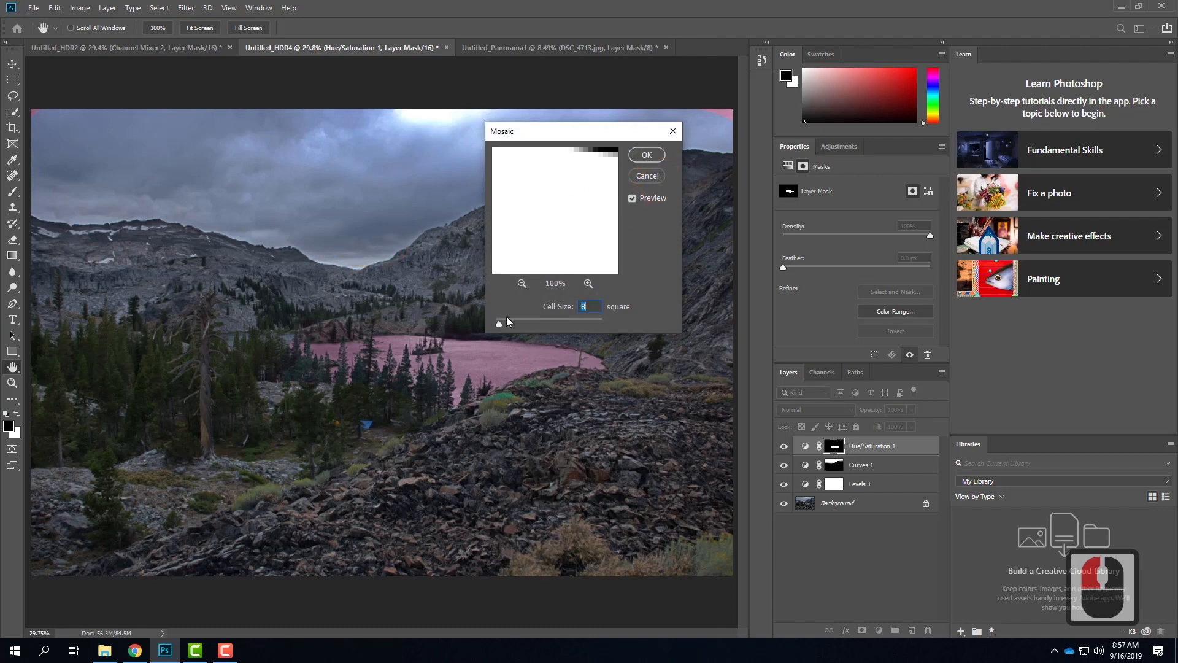
pyautogui.click(648, 176)
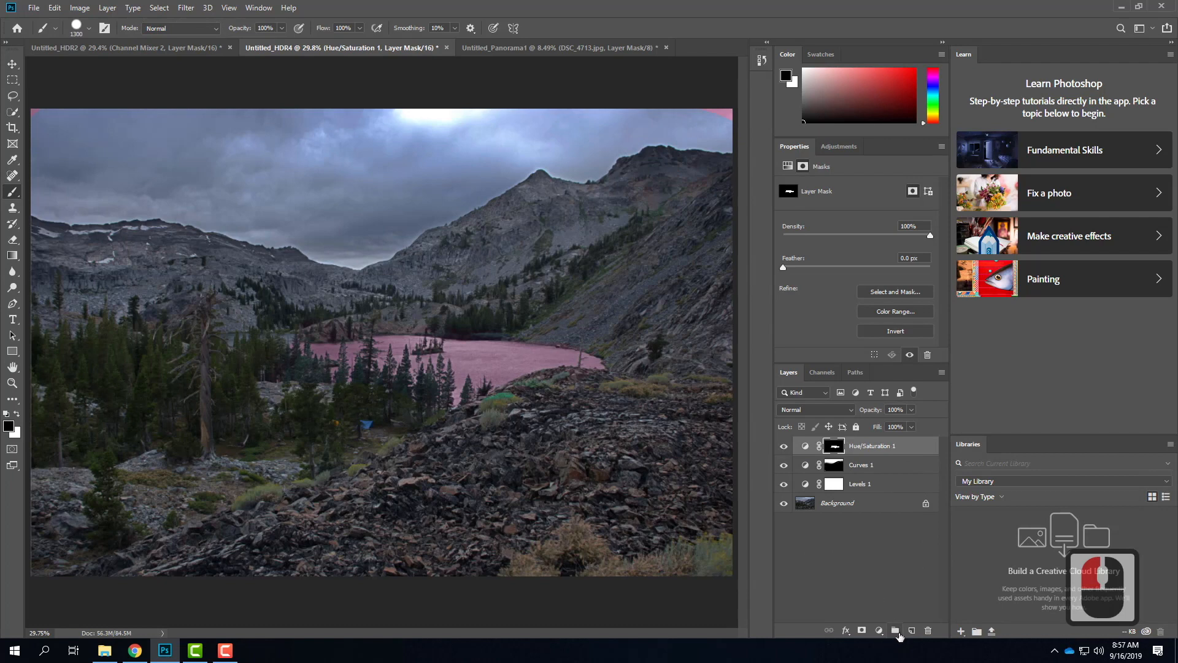
# Add a new empty layer above the adjustment layers and duplicate the Background layer as Background copy
pyautogui.click(912, 630)
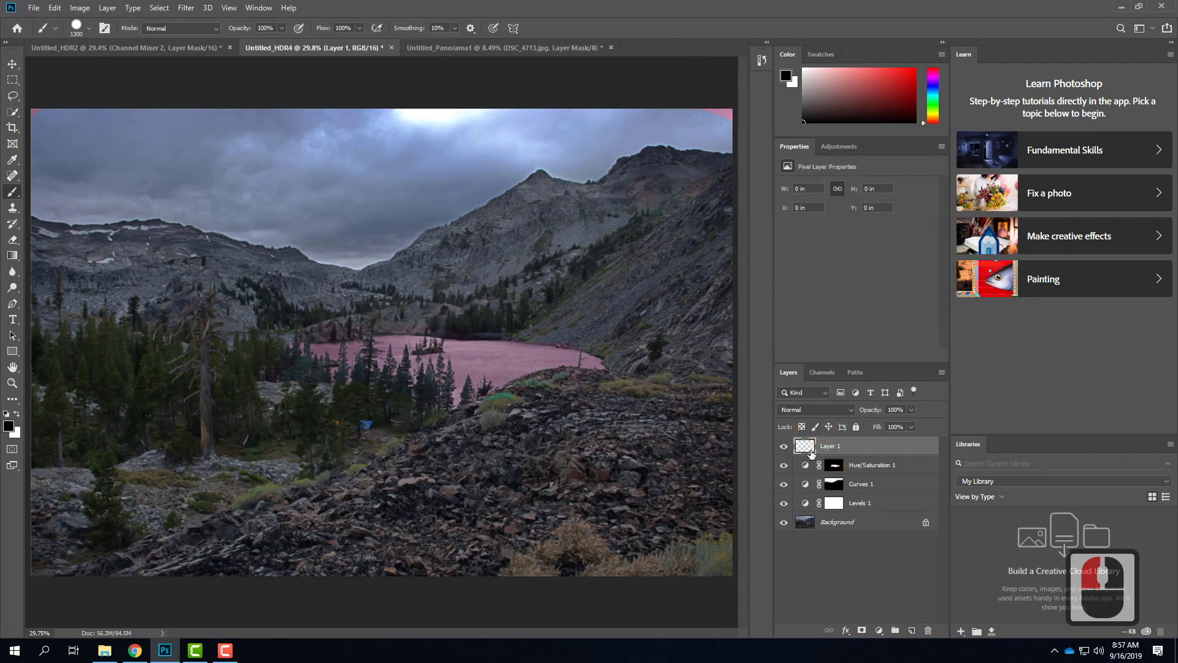
pyautogui.click(837, 524)
pyautogui.rightClick(839, 526)
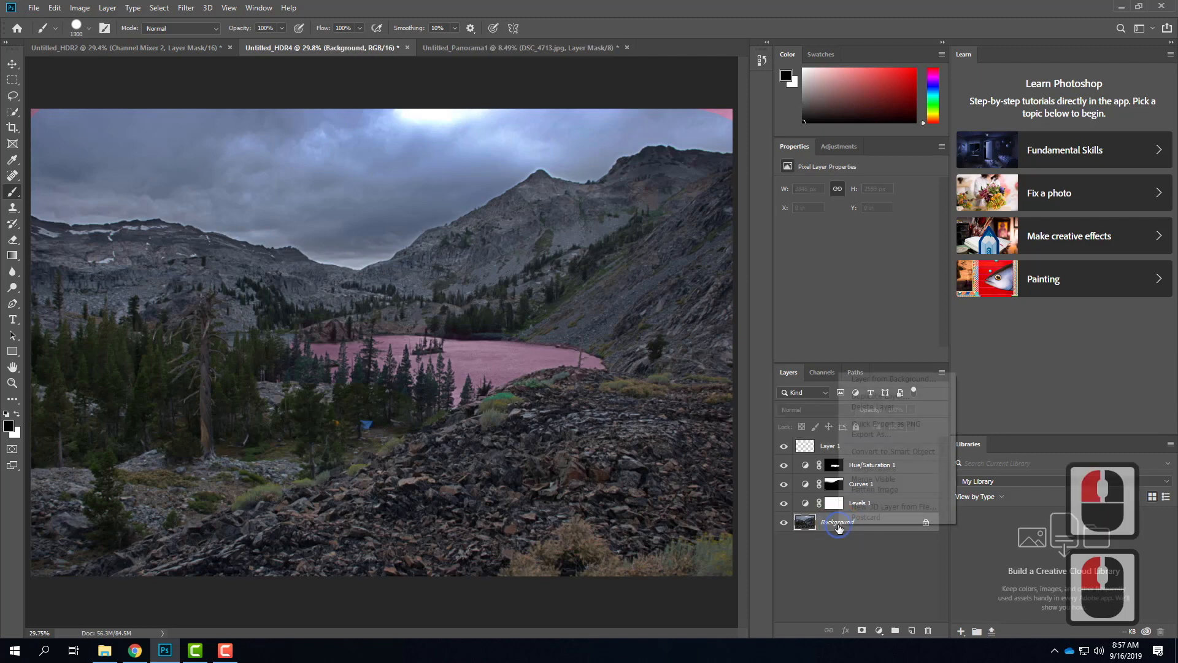
pyautogui.click(879, 395)
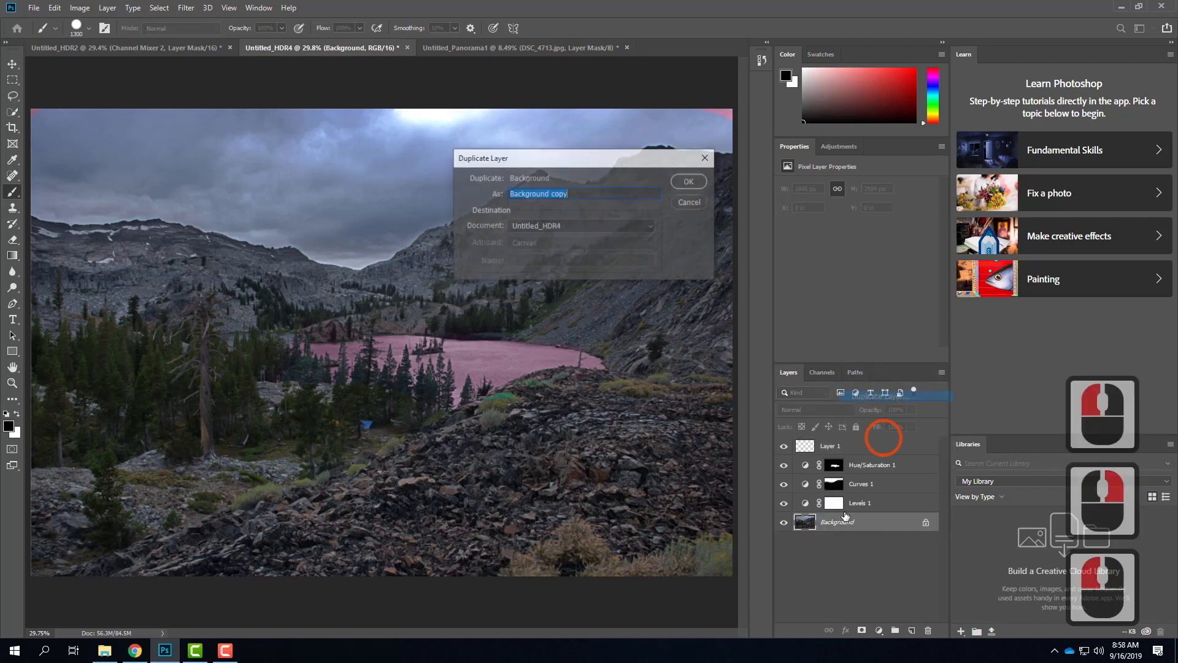
pyautogui.click(679, 181)
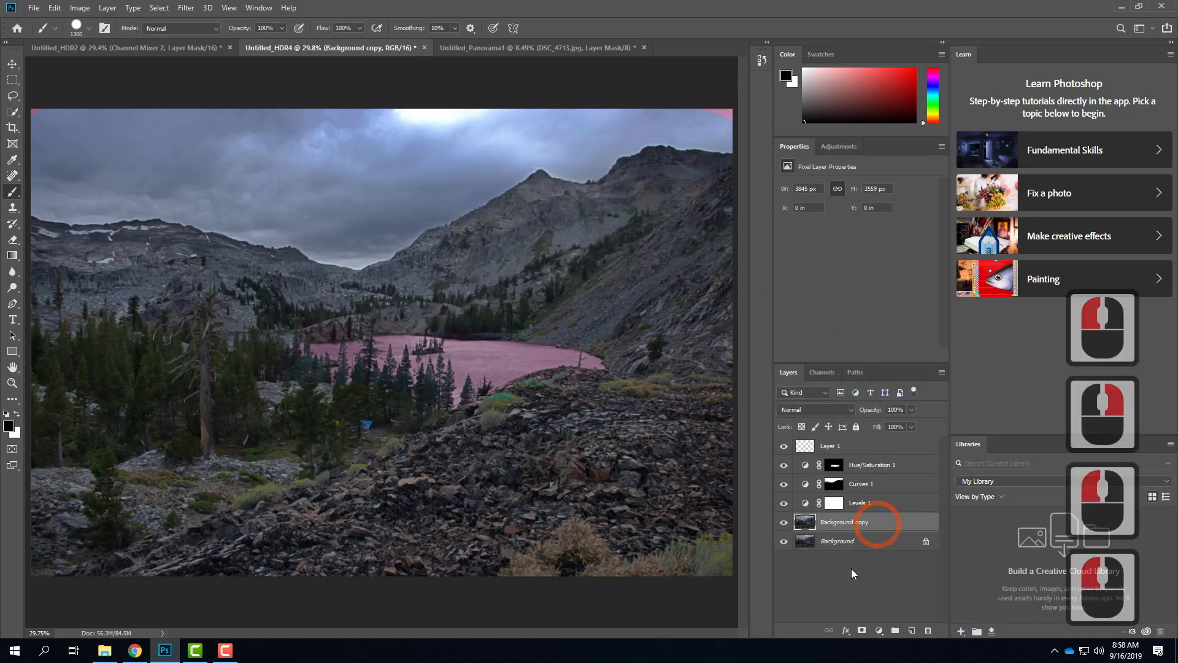
# Add a white layer mask to the Background copy layer
pyautogui.click(849, 525)
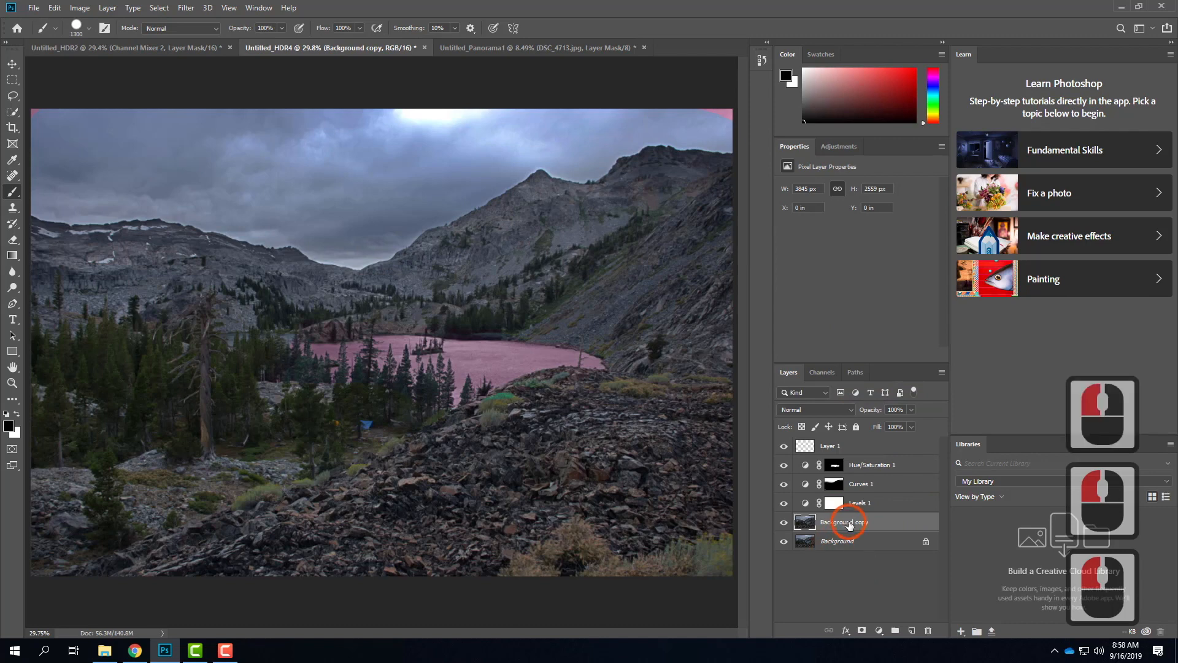
pyautogui.click(861, 631)
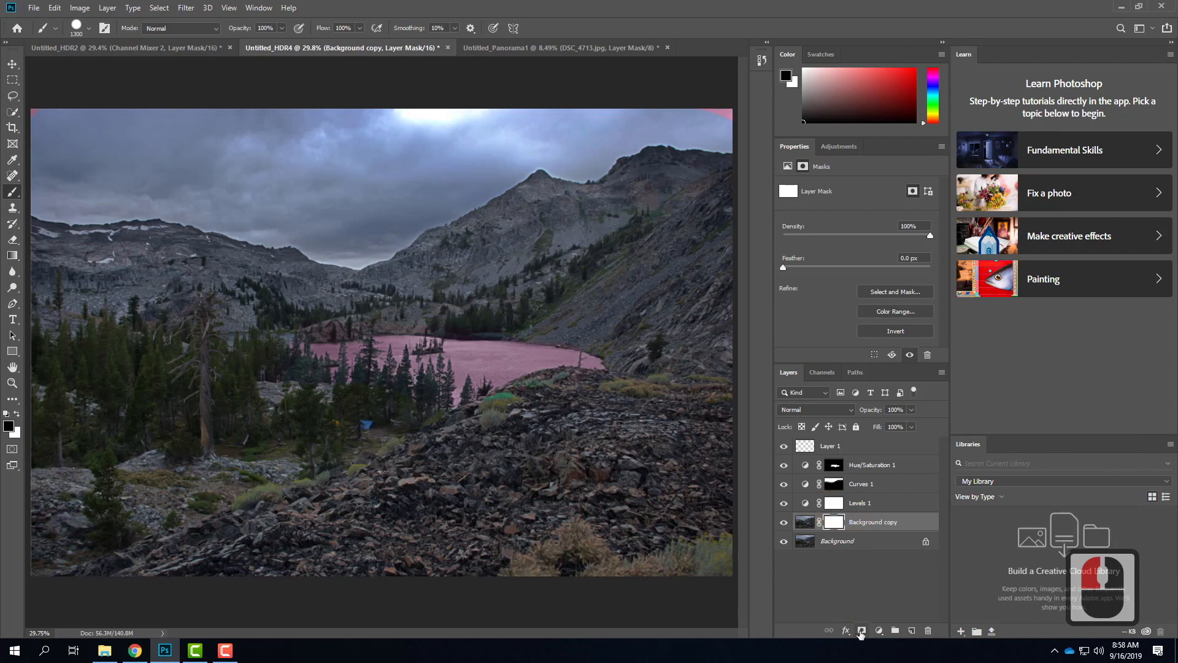
pyautogui.click(210, 9)
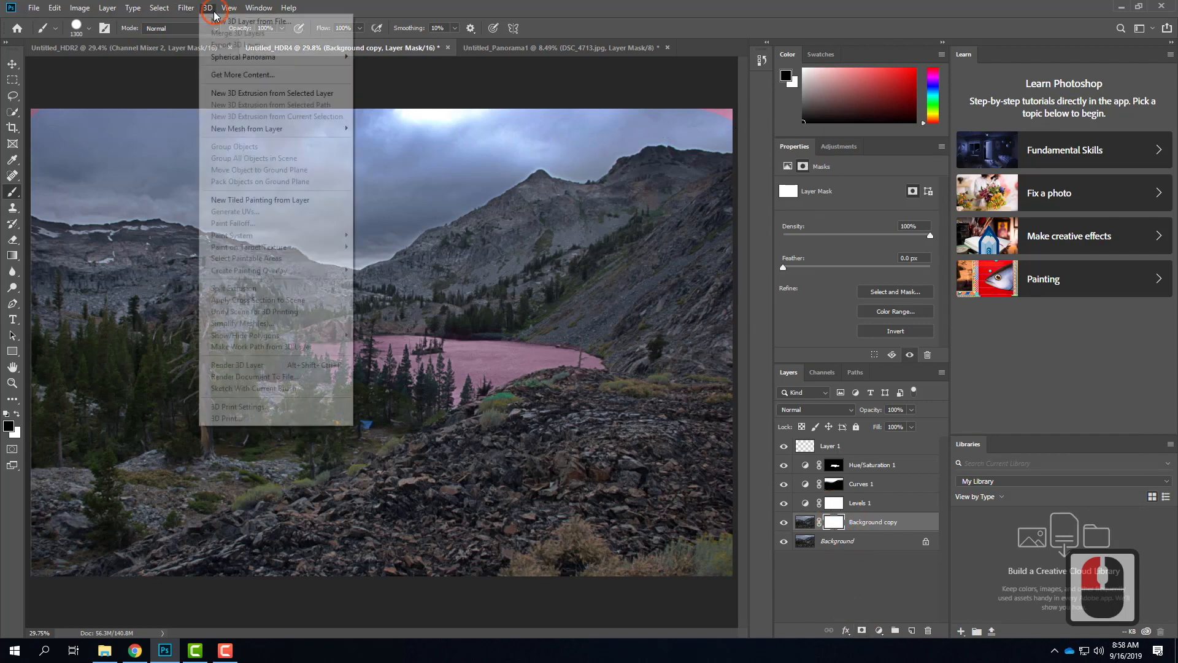
pyautogui.moveTo(187, 8)
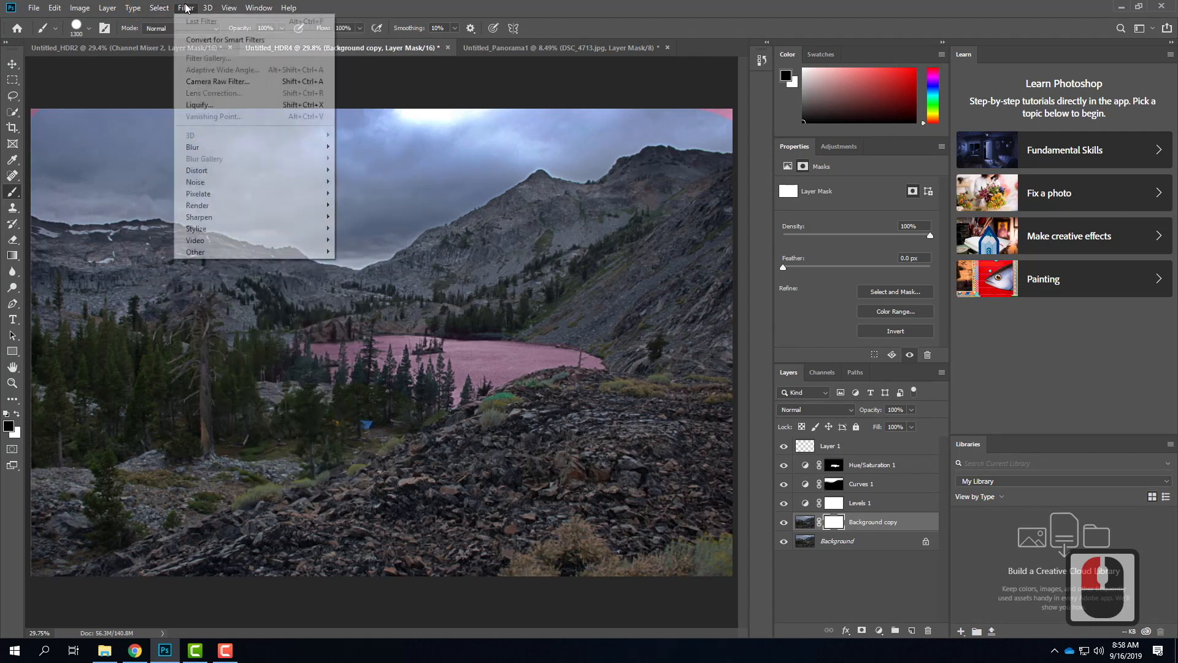
pyautogui.moveTo(211, 229)
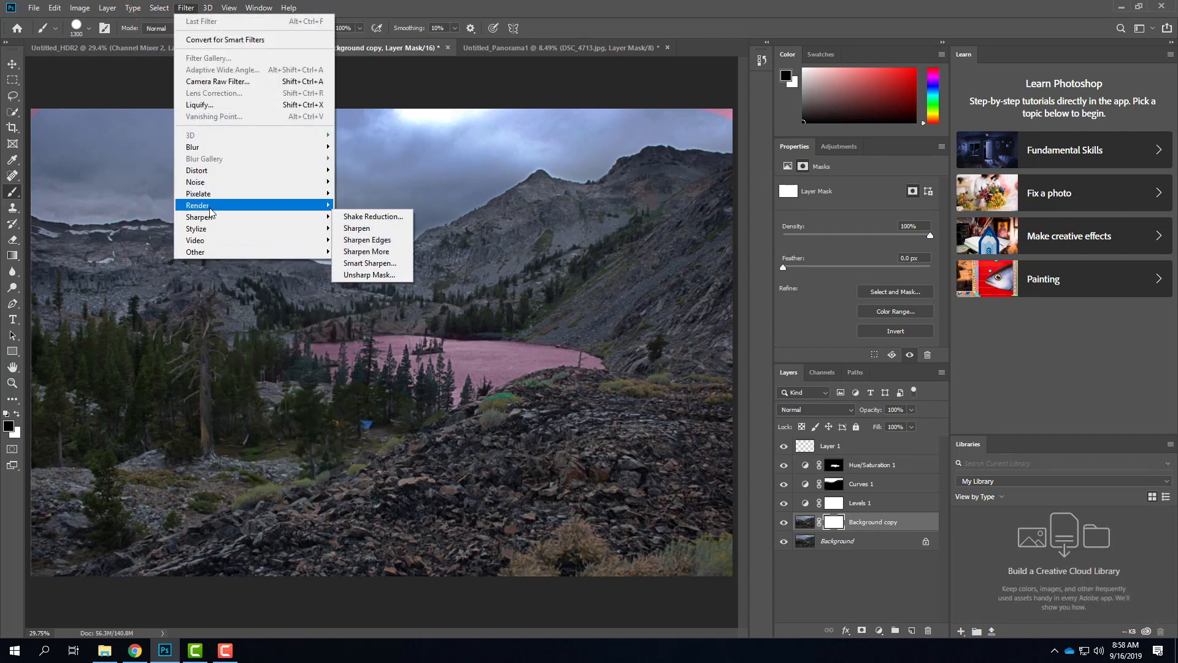
pyautogui.moveTo(211, 206)
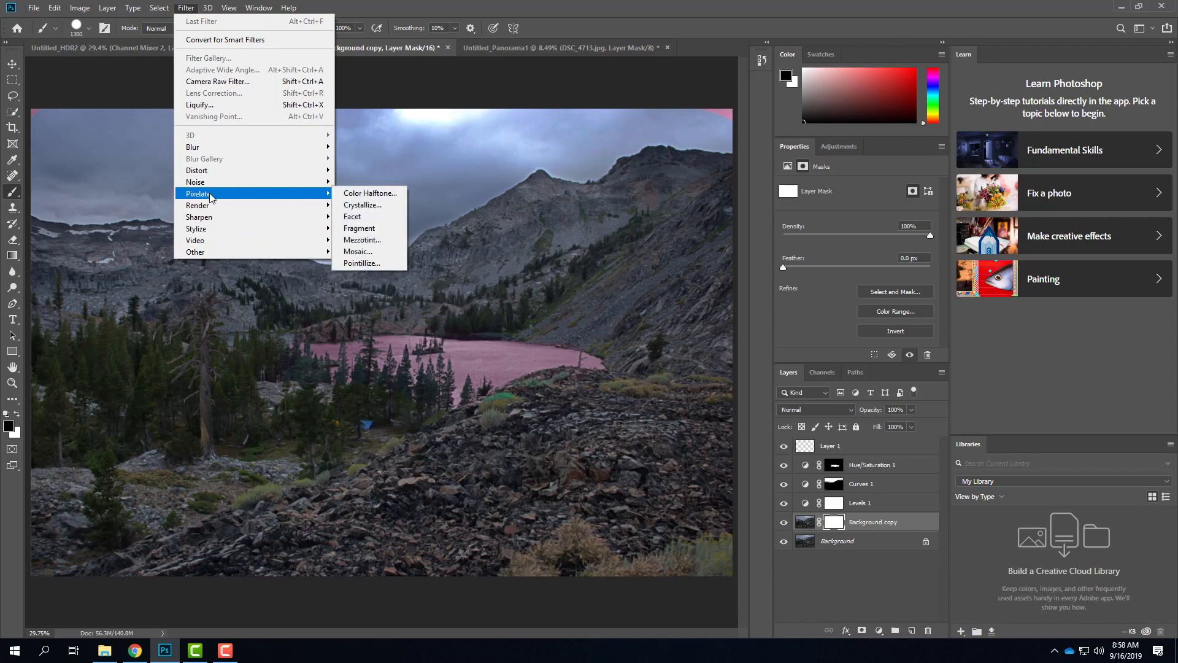
pyautogui.click(361, 251)
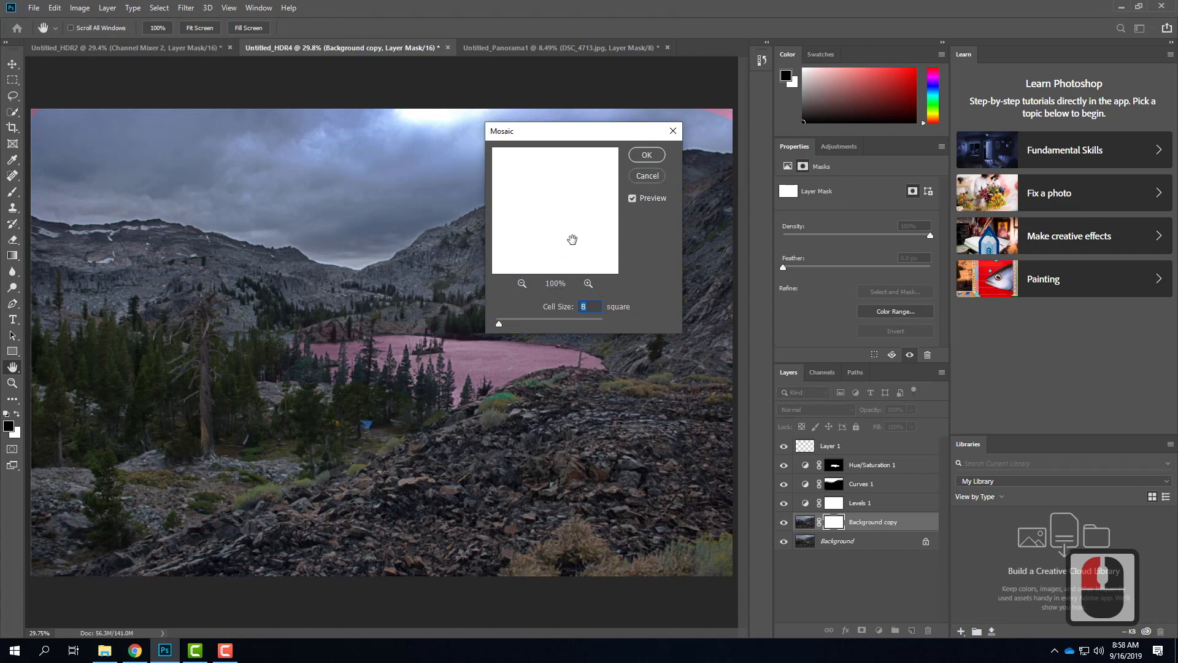
pyautogui.hotkey('ctrl', '0')
pyautogui.moveTo(498, 322); pyautogui.dragTo(539, 326)
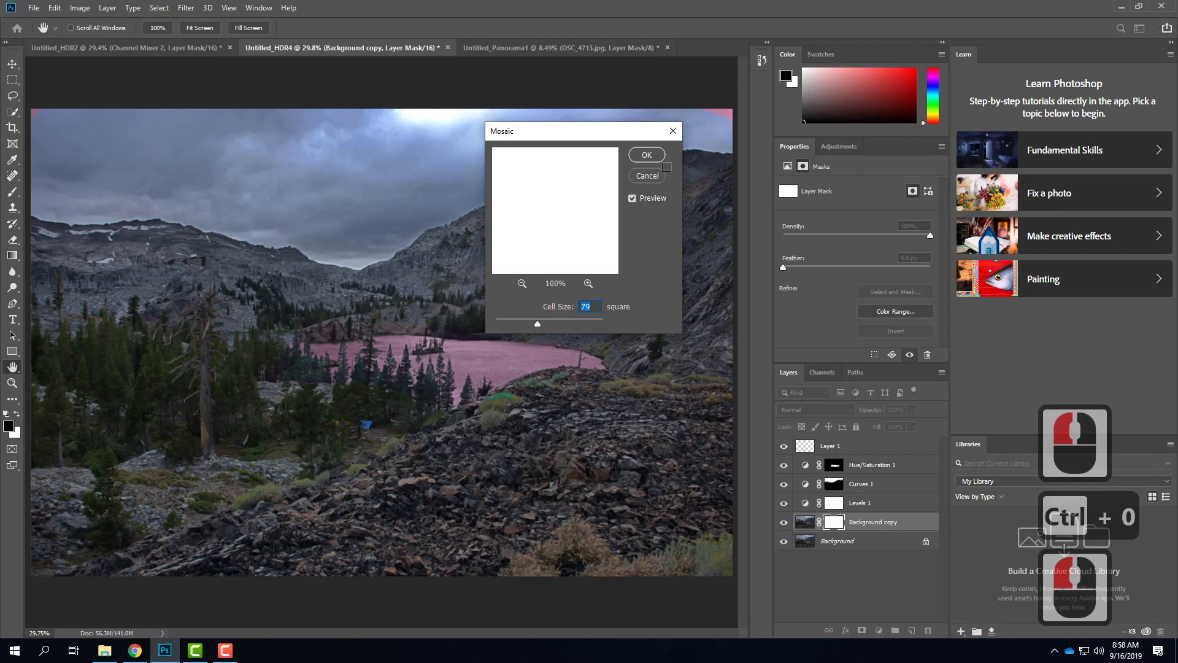
pyautogui.click(647, 176)
# Apply a Mosaic filter with a cell size of 60 to the image of the Background copy layer, not its mask
pyautogui.click(805, 523)
pyautogui.click(806, 522)
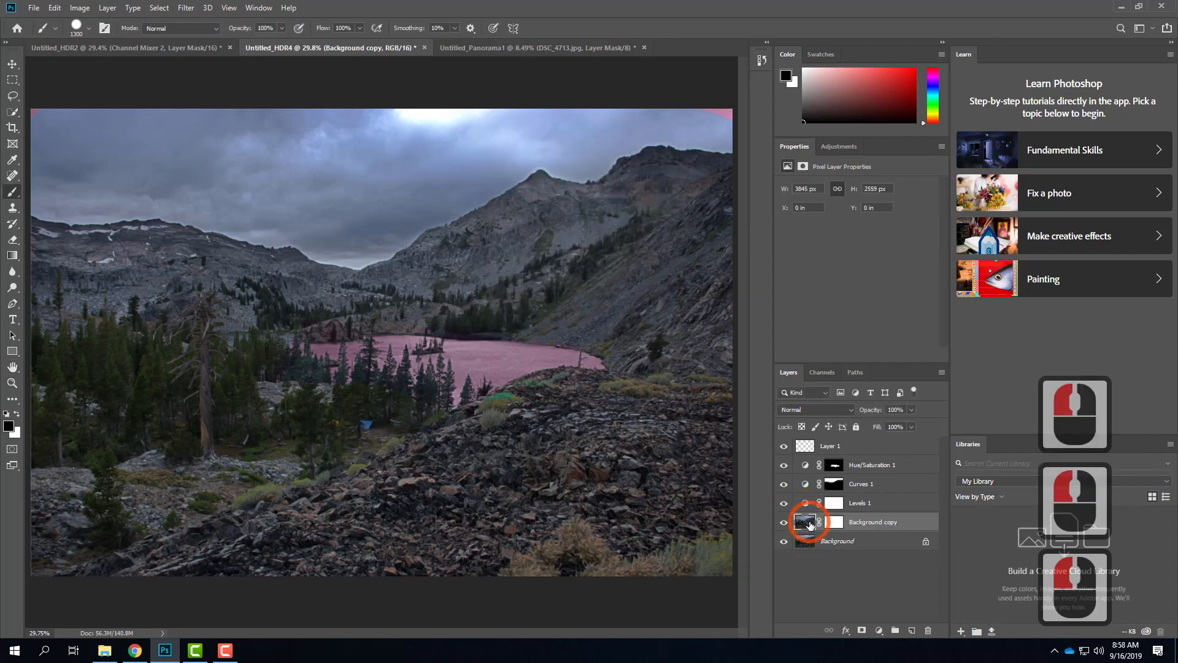
pyautogui.click(211, 8)
pyautogui.moveTo(186, 8)
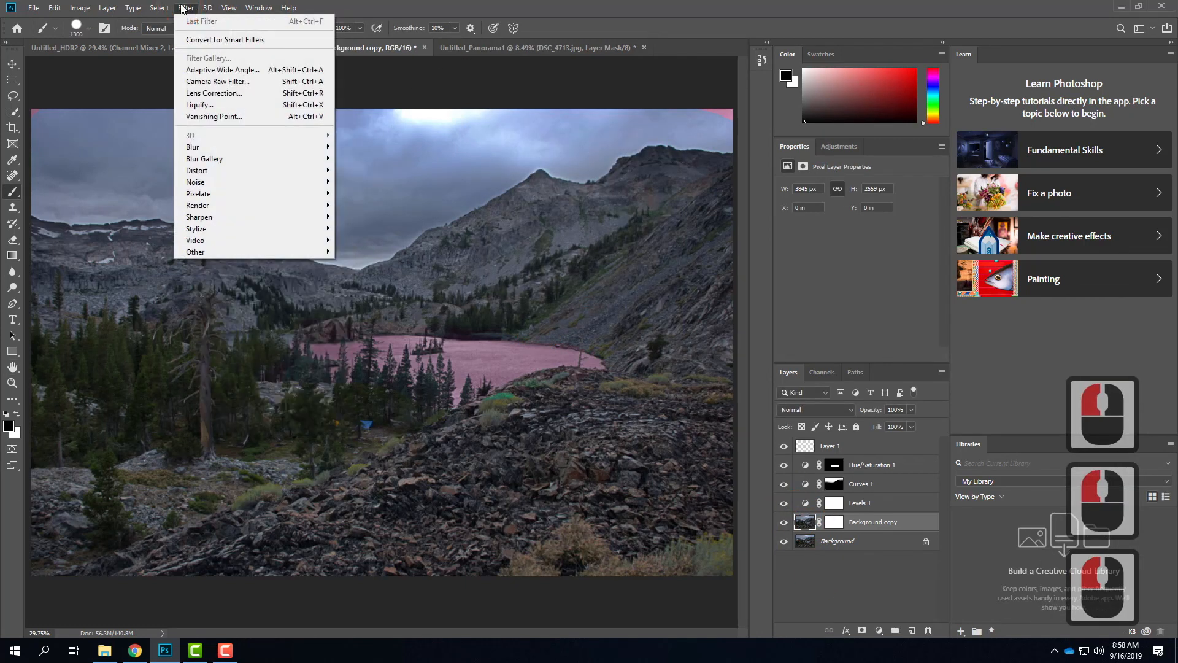
pyautogui.moveTo(200, 208)
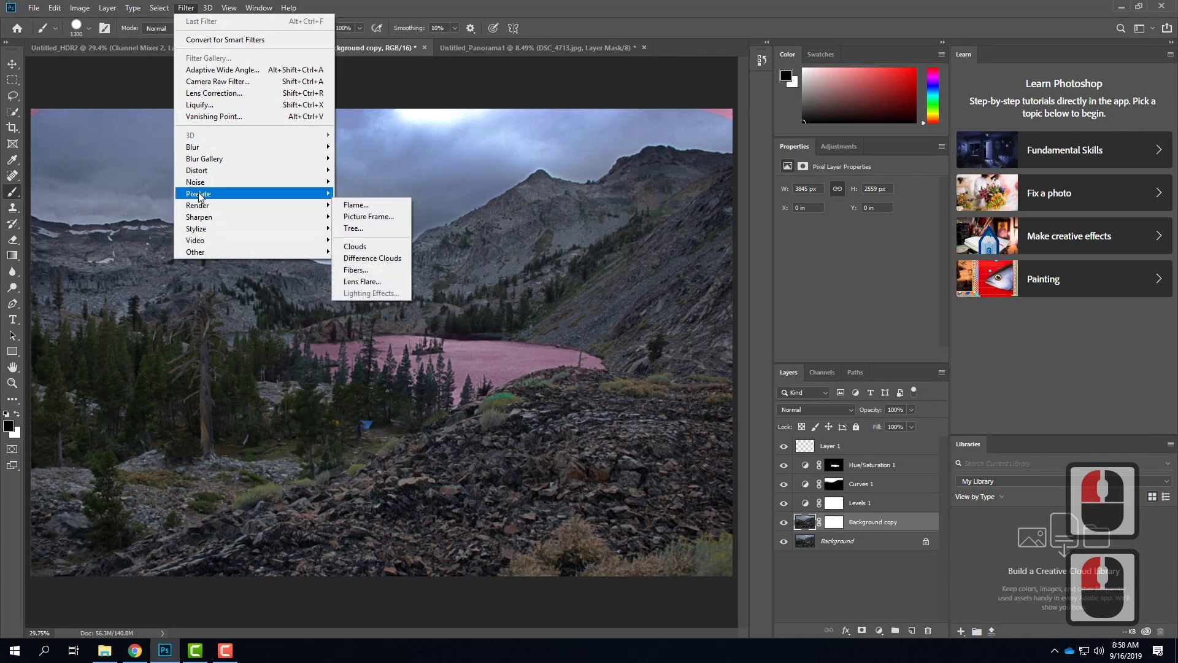
pyautogui.click(365, 255)
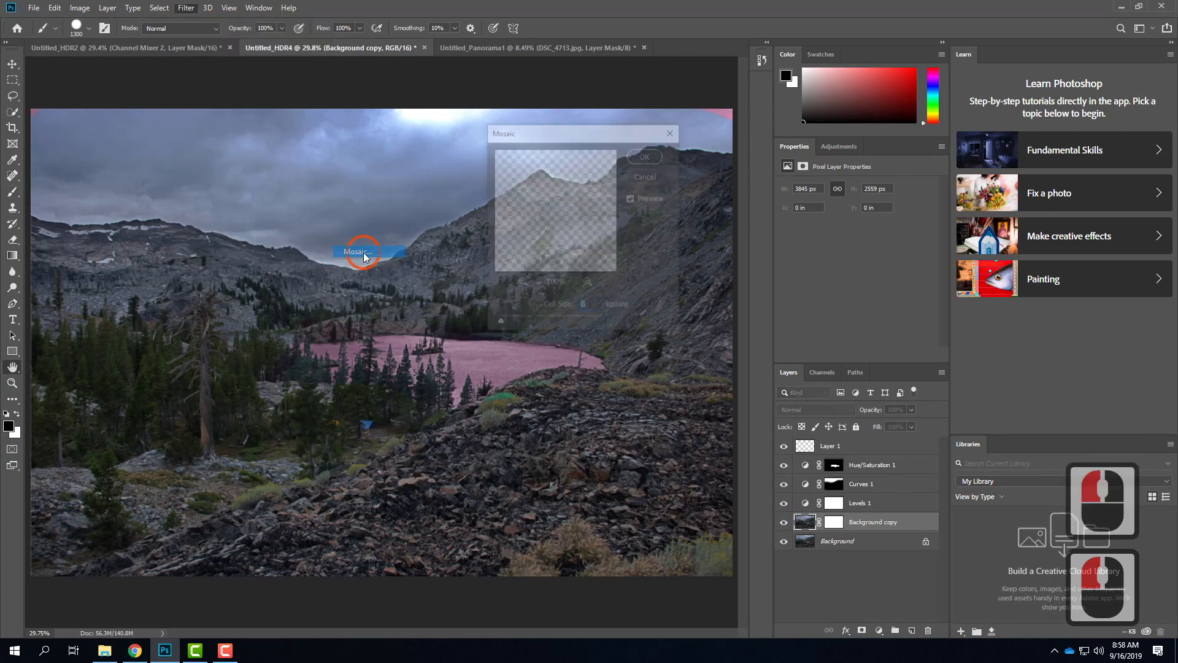
pyautogui.moveTo(504, 323); pyautogui.dragTo(528, 325)
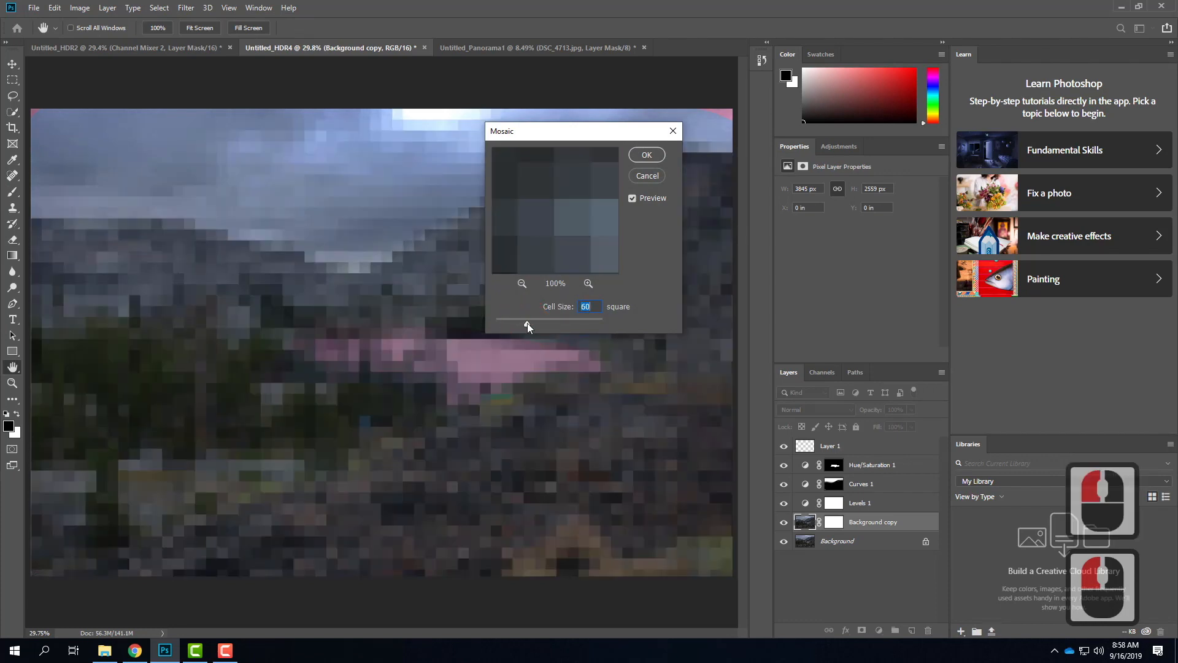
pyautogui.click(647, 154)
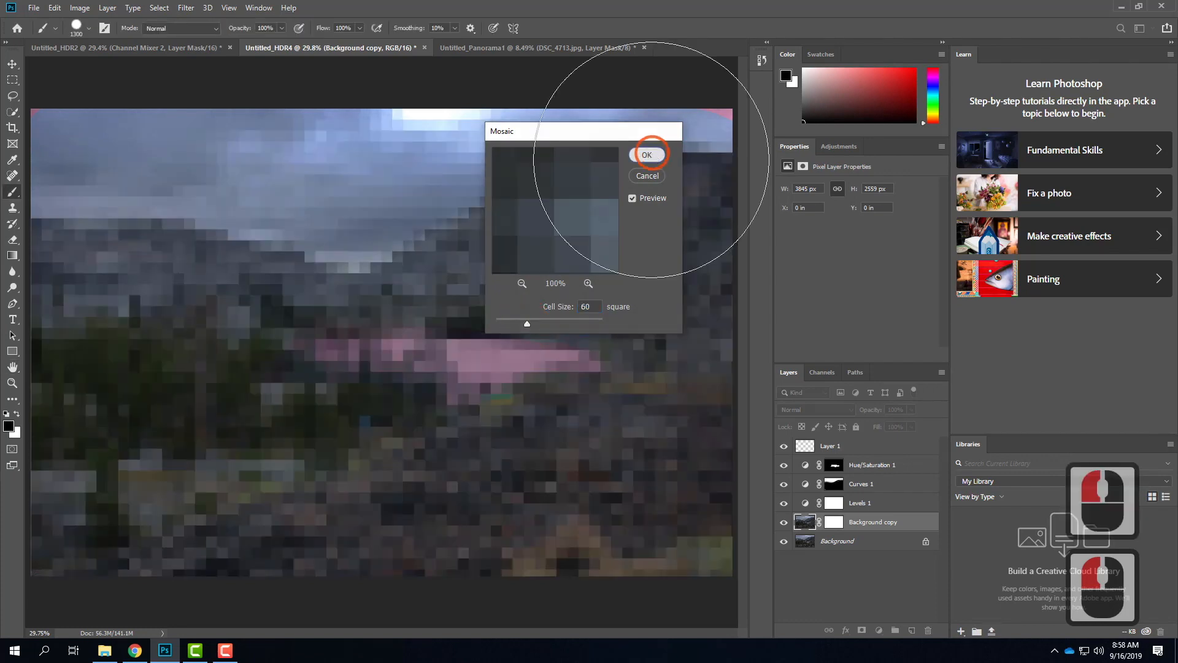
# Paint black on the Background copy mask with the 1300 px brush around the lake, keeping the mosaic only over the lake area
pyautogui.press('b')
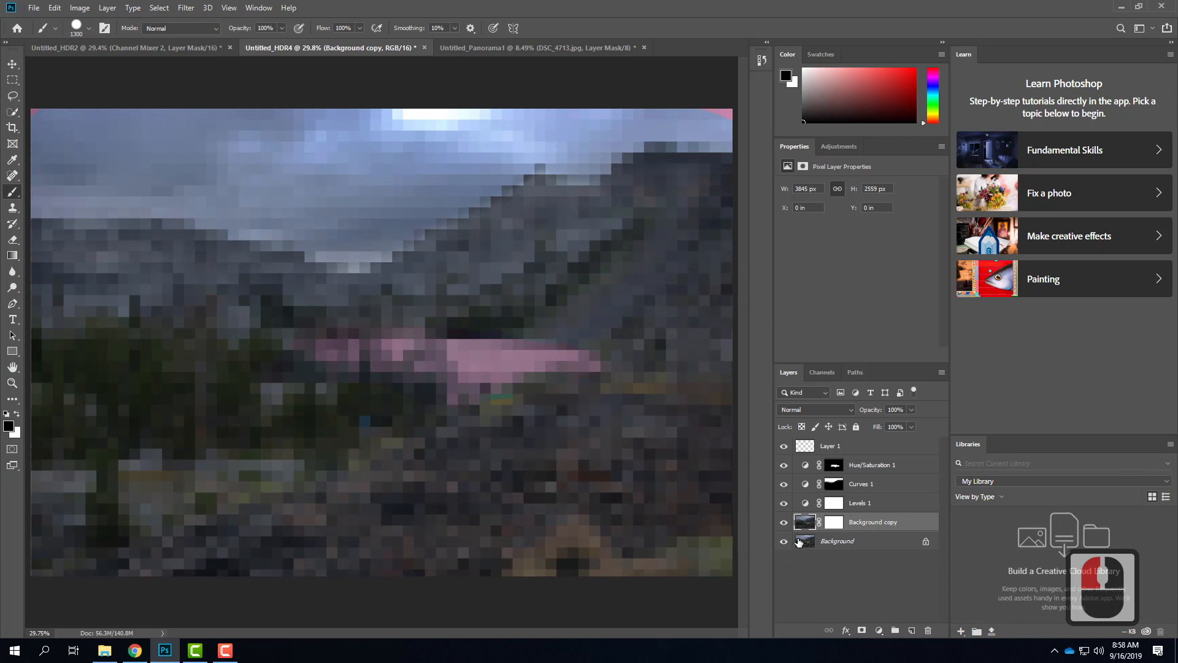
pyautogui.click(836, 521)
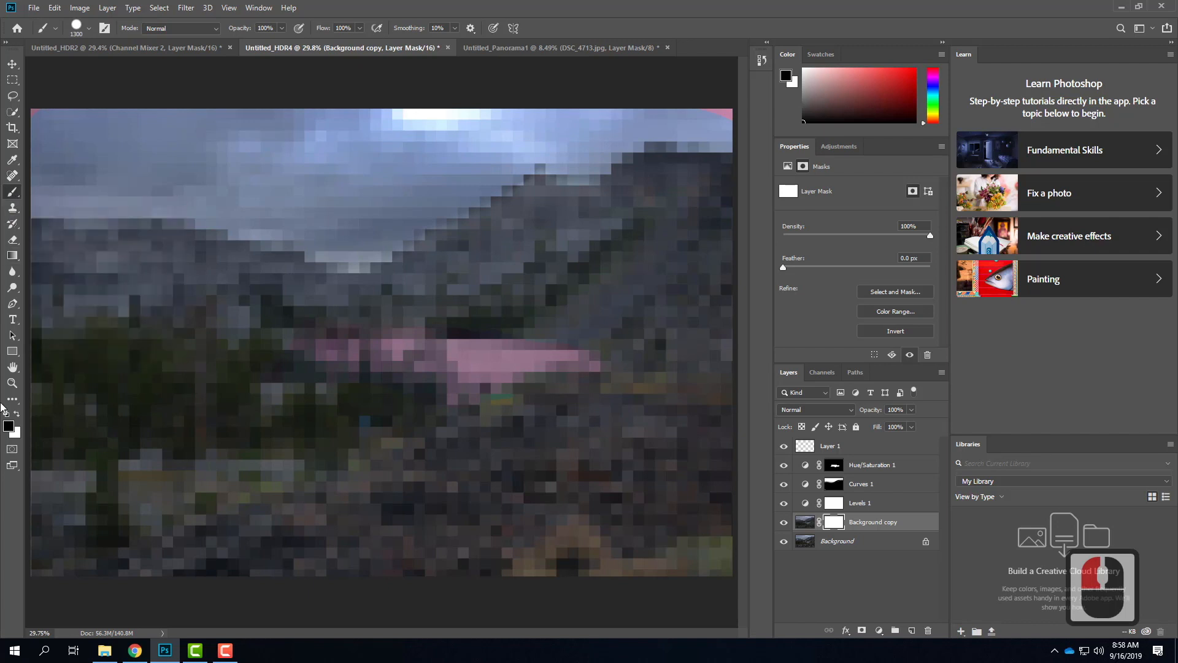
pyautogui.moveTo(111, 148)
pyautogui.mouseDown()
pyautogui.moveTo(609, 176)
pyautogui.moveTo(730, 411)
pyautogui.moveTo(479, 533)
pyautogui.moveTo(104, 381)
pyautogui.moveTo(208, 157)
pyautogui.moveTo(74, 295)
pyautogui.moveTo(73, 334)
pyautogui.mouseUp()
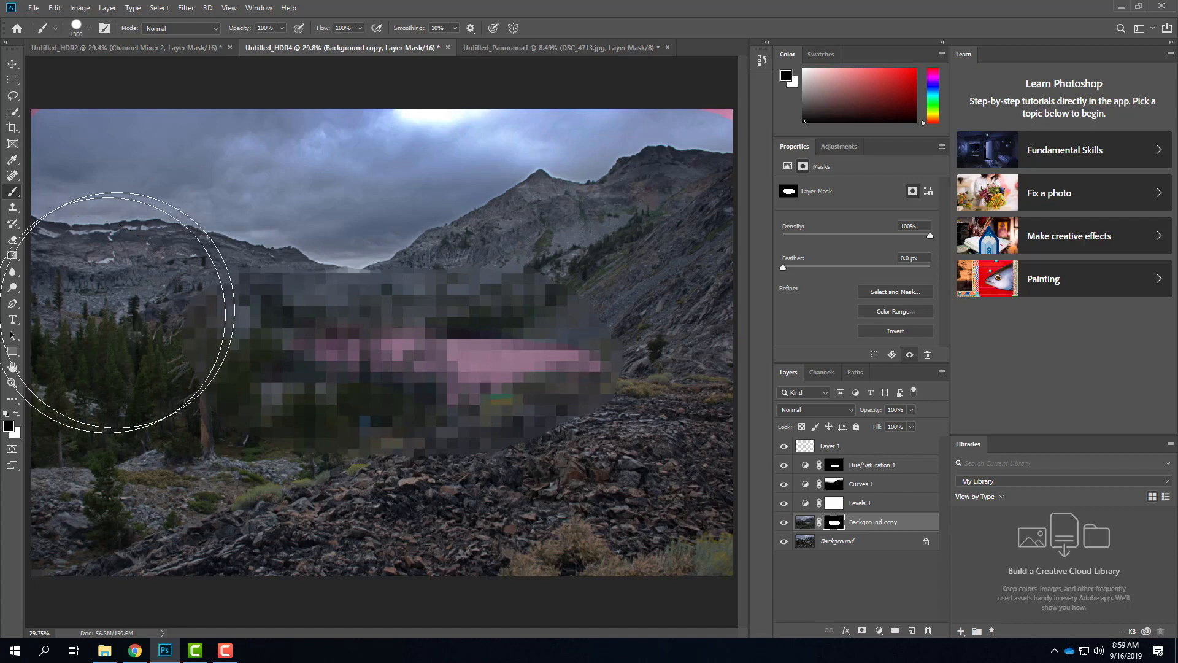
pyautogui.click(219, 652)
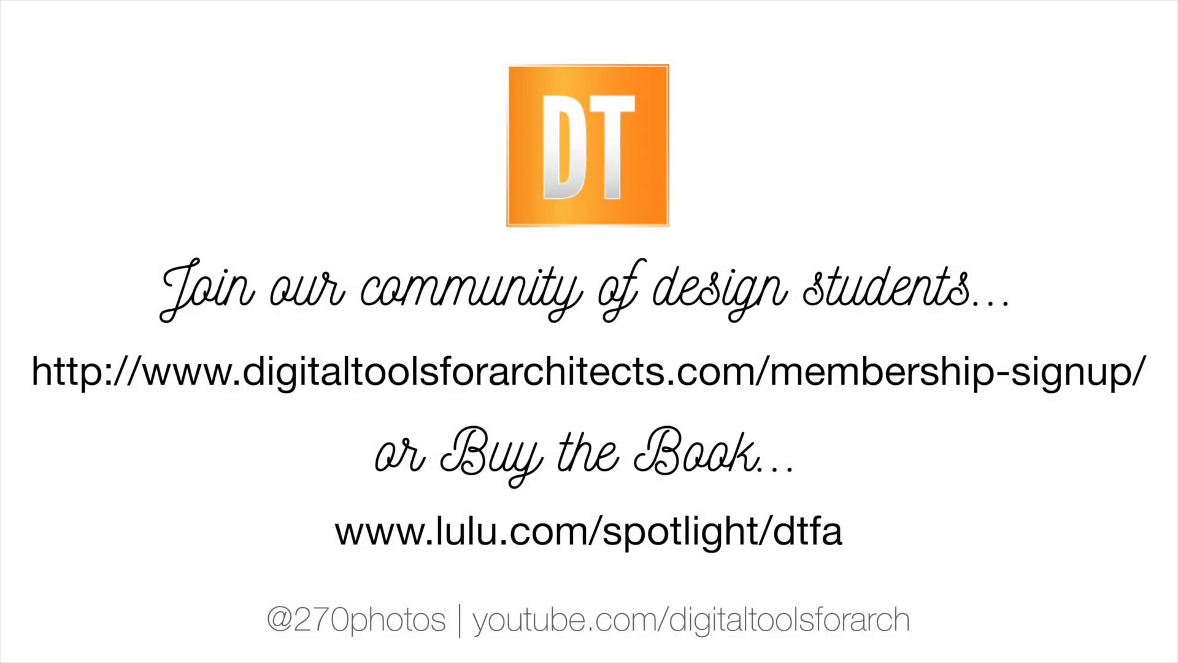